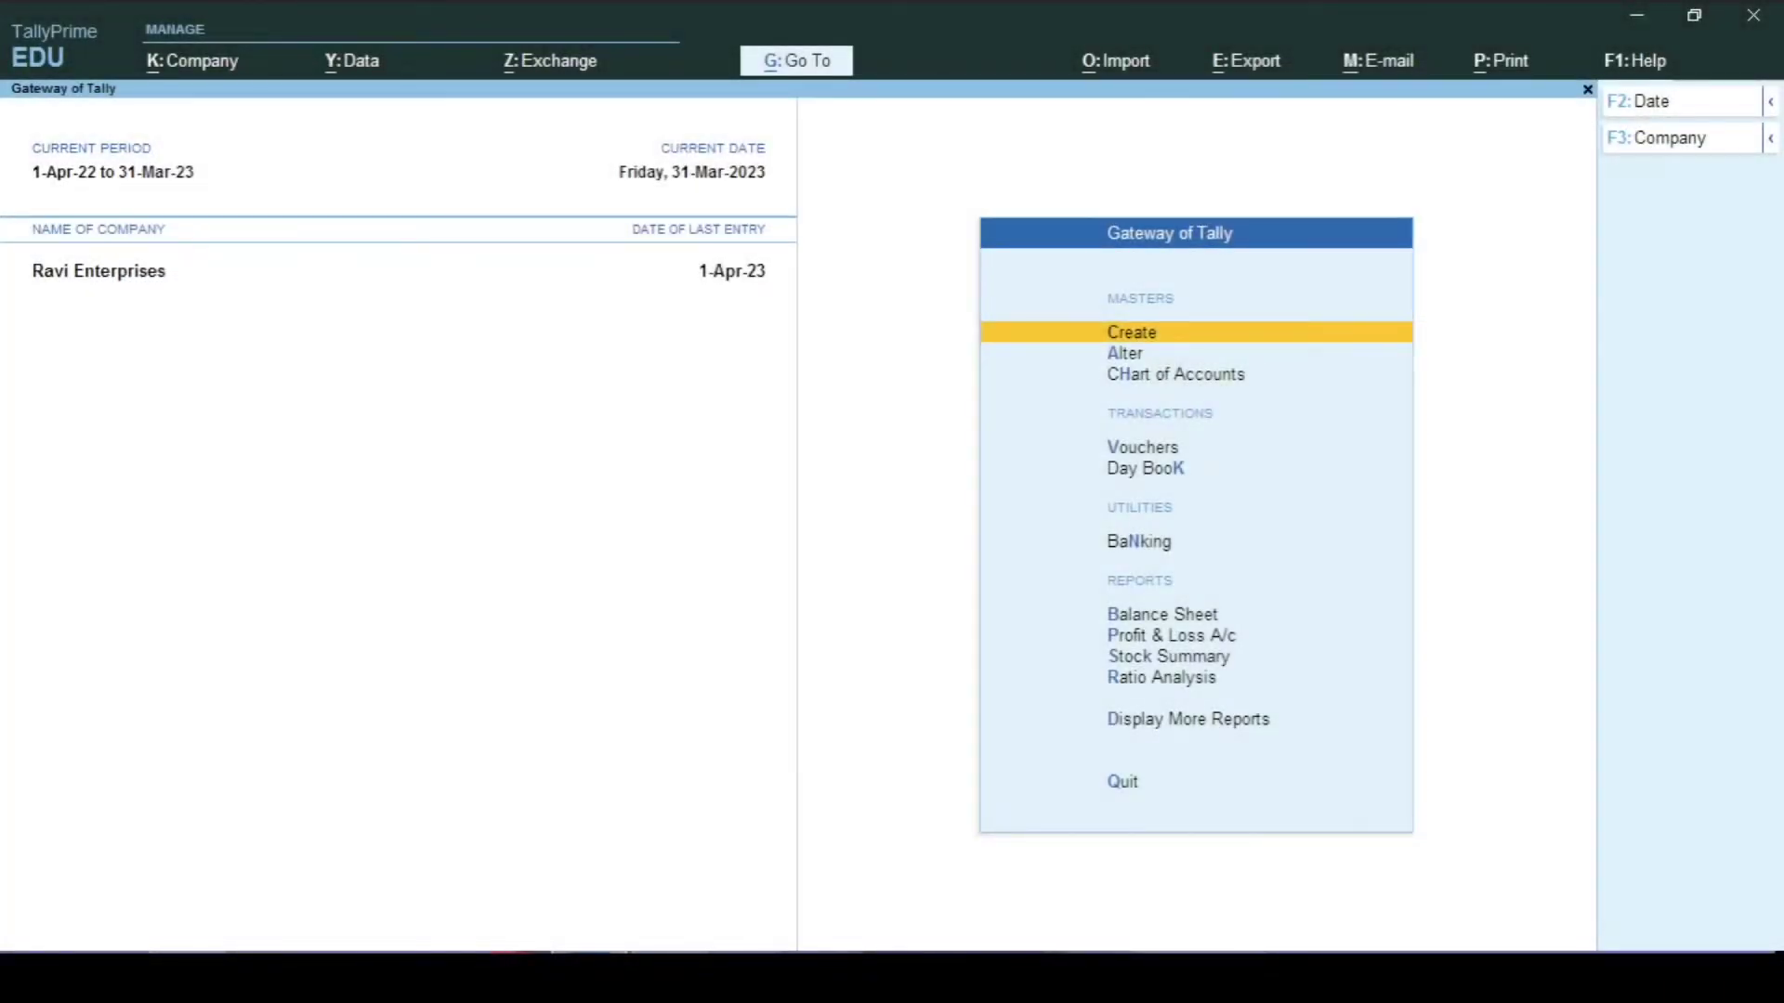
Open the Sales Register from the account books and show November's list of sales vouchers
{"action": "key", "text": "d"}
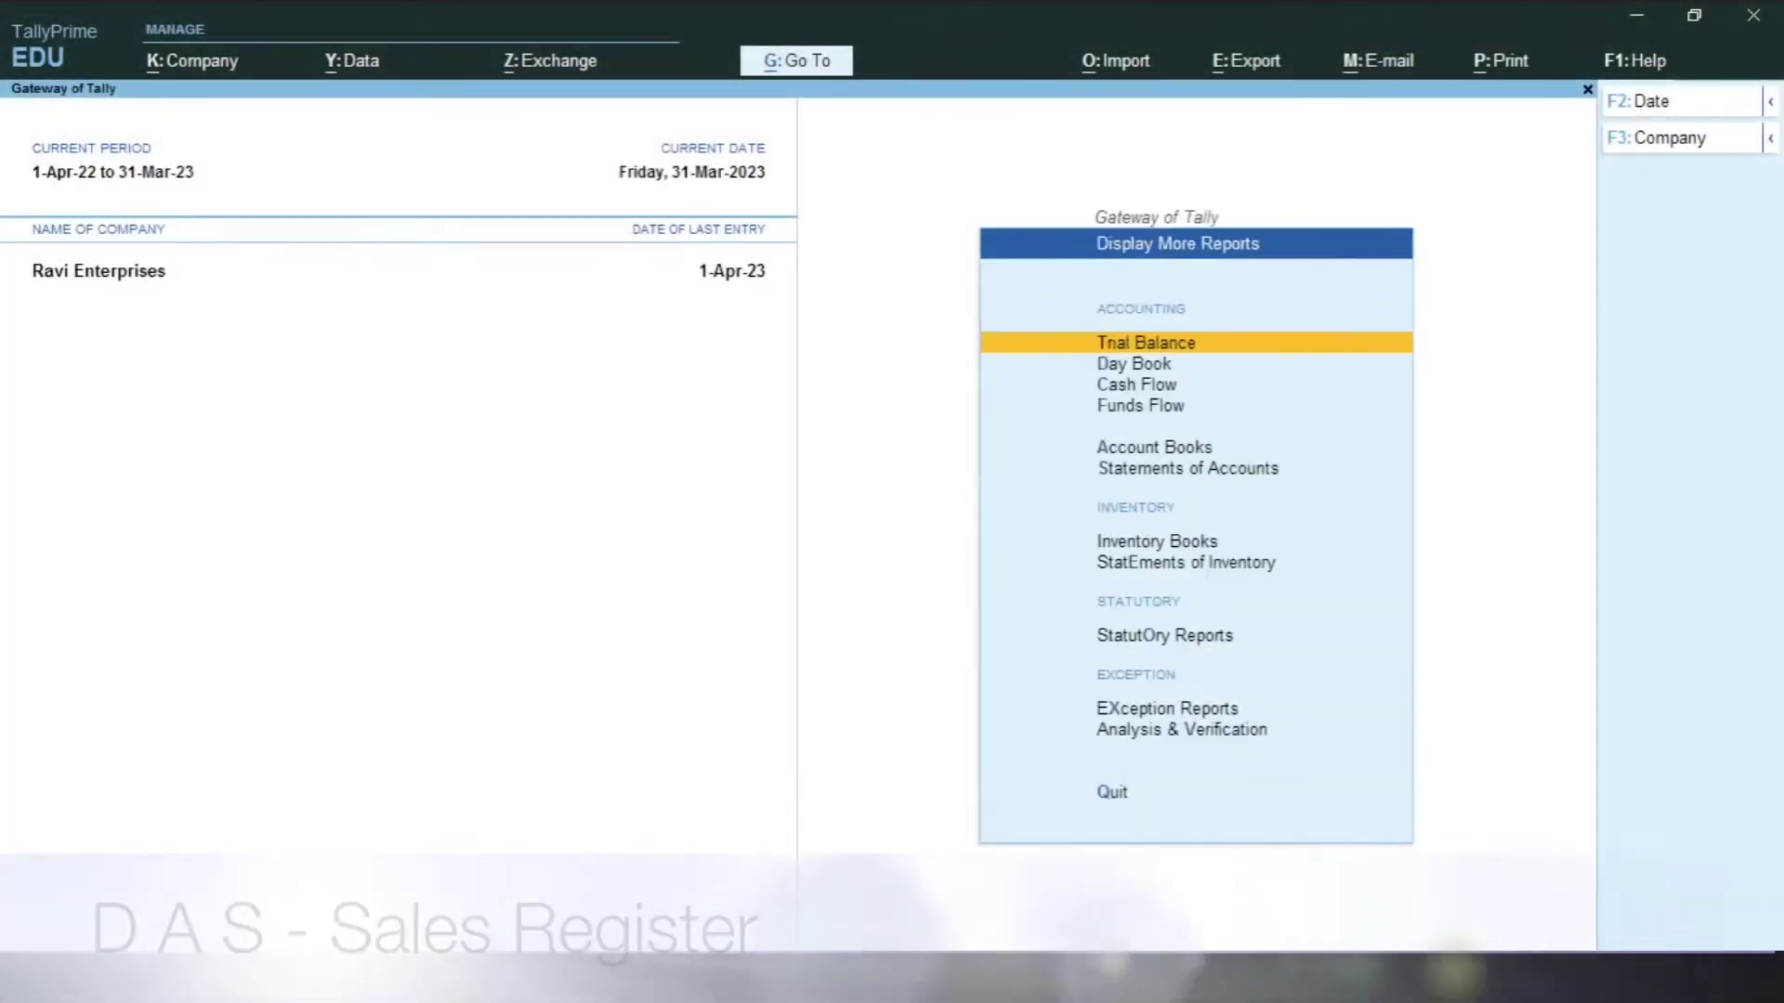
{"action": "key", "text": "a"}
{"action": "key", "text": "s"}
{"action": "key", "text": "Up"}
{"action": "key", "text": "Up"}
{"action": "key", "text": "Up"}
{"action": "key", "text": "Up"}
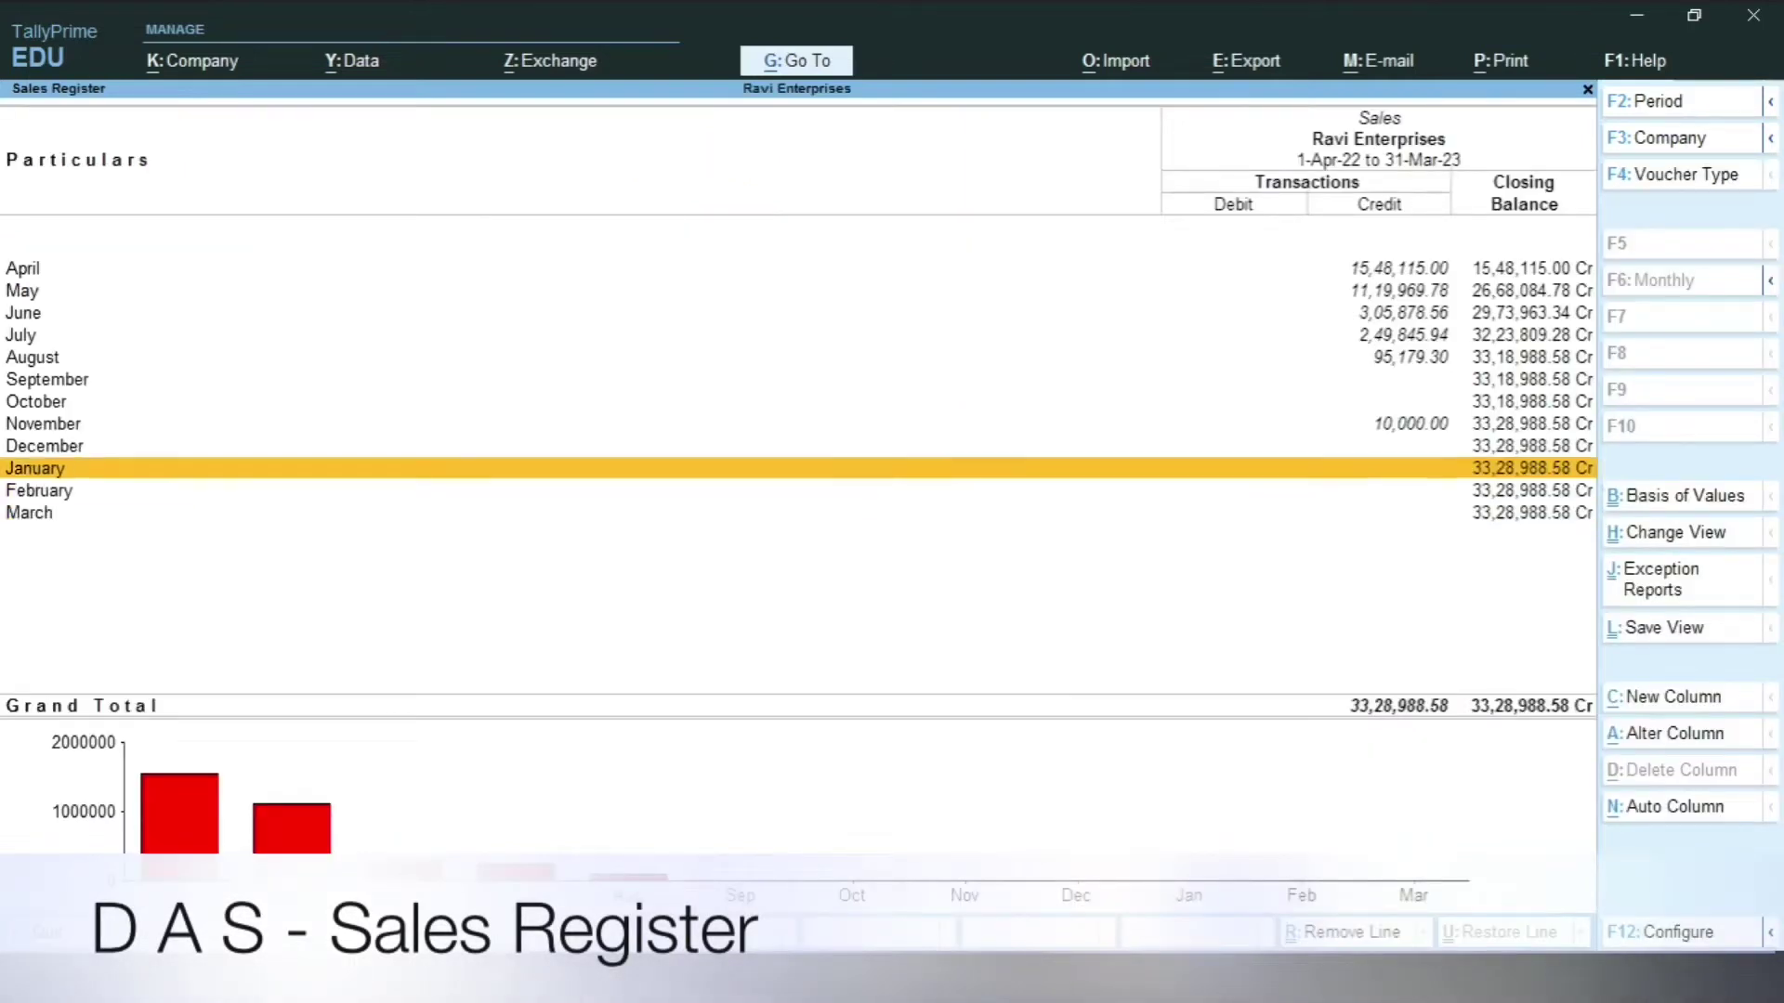
{"action": "key", "text": "Return"}
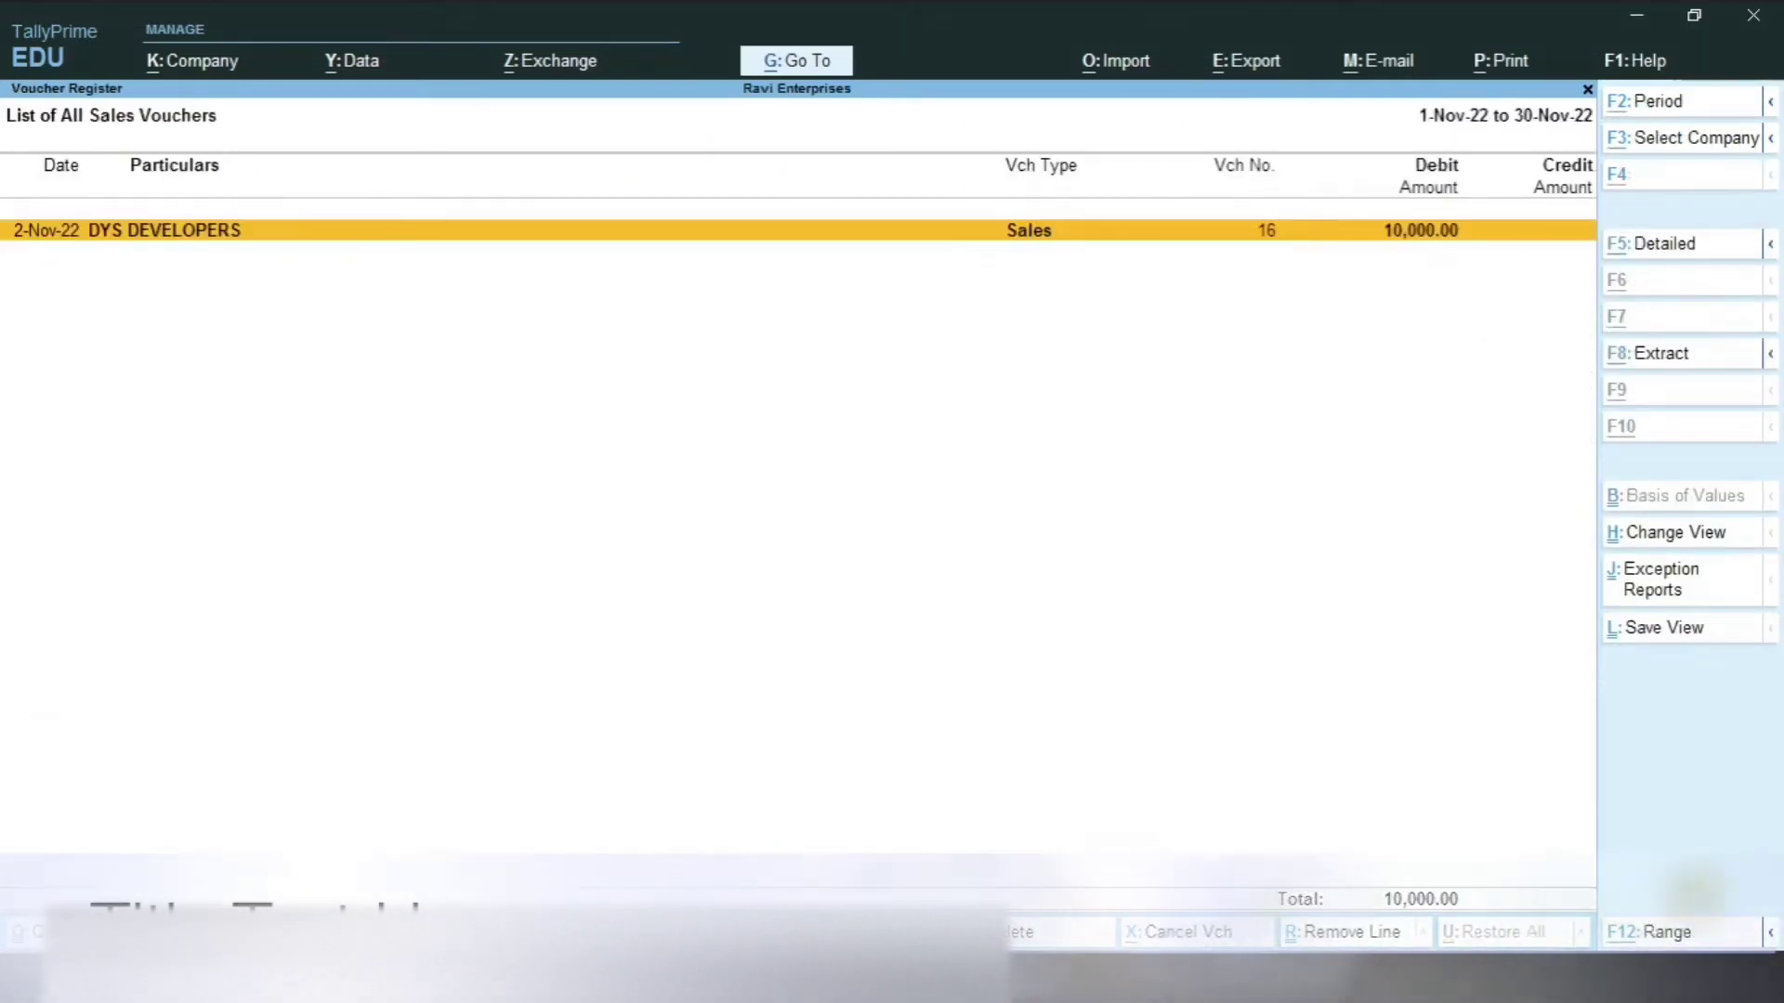
Set the voucher list's period from 1-4-2022 to 31-3-2023
{"action": "key", "text": "alt+F2"}
{"action": "type", "text": "1/4/"}
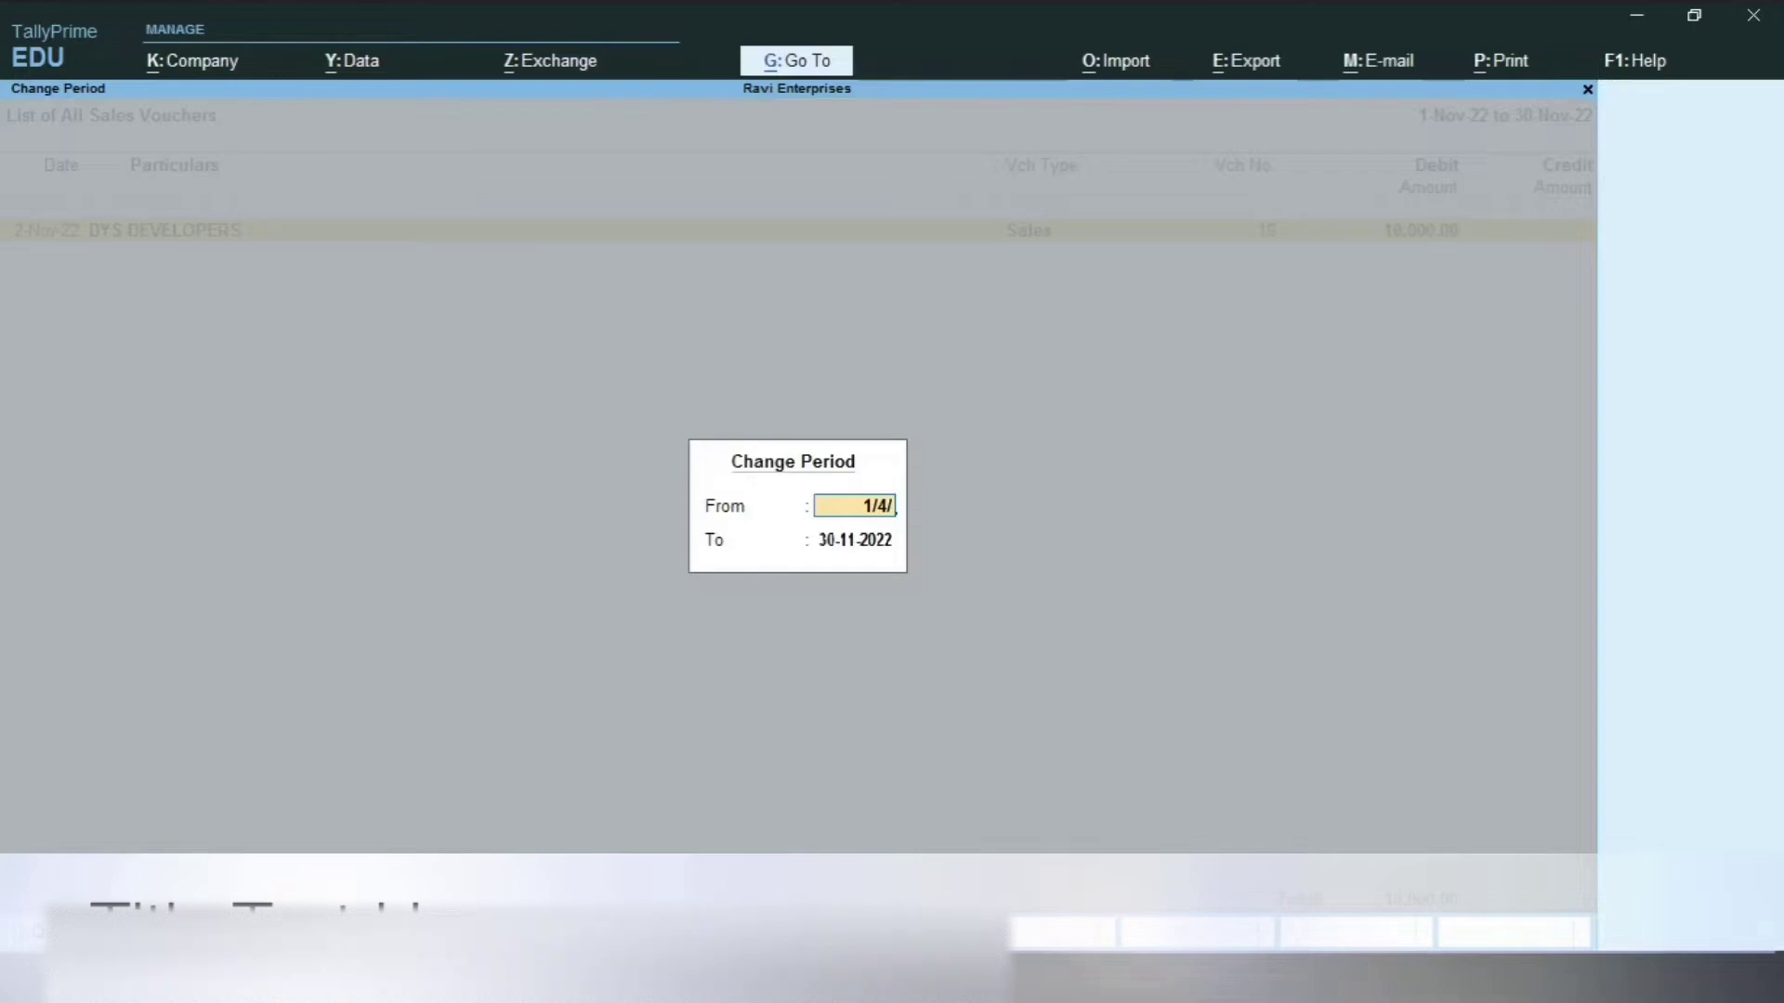
{"action": "type", "text": "2022"}
{"action": "key", "text": "Return"}
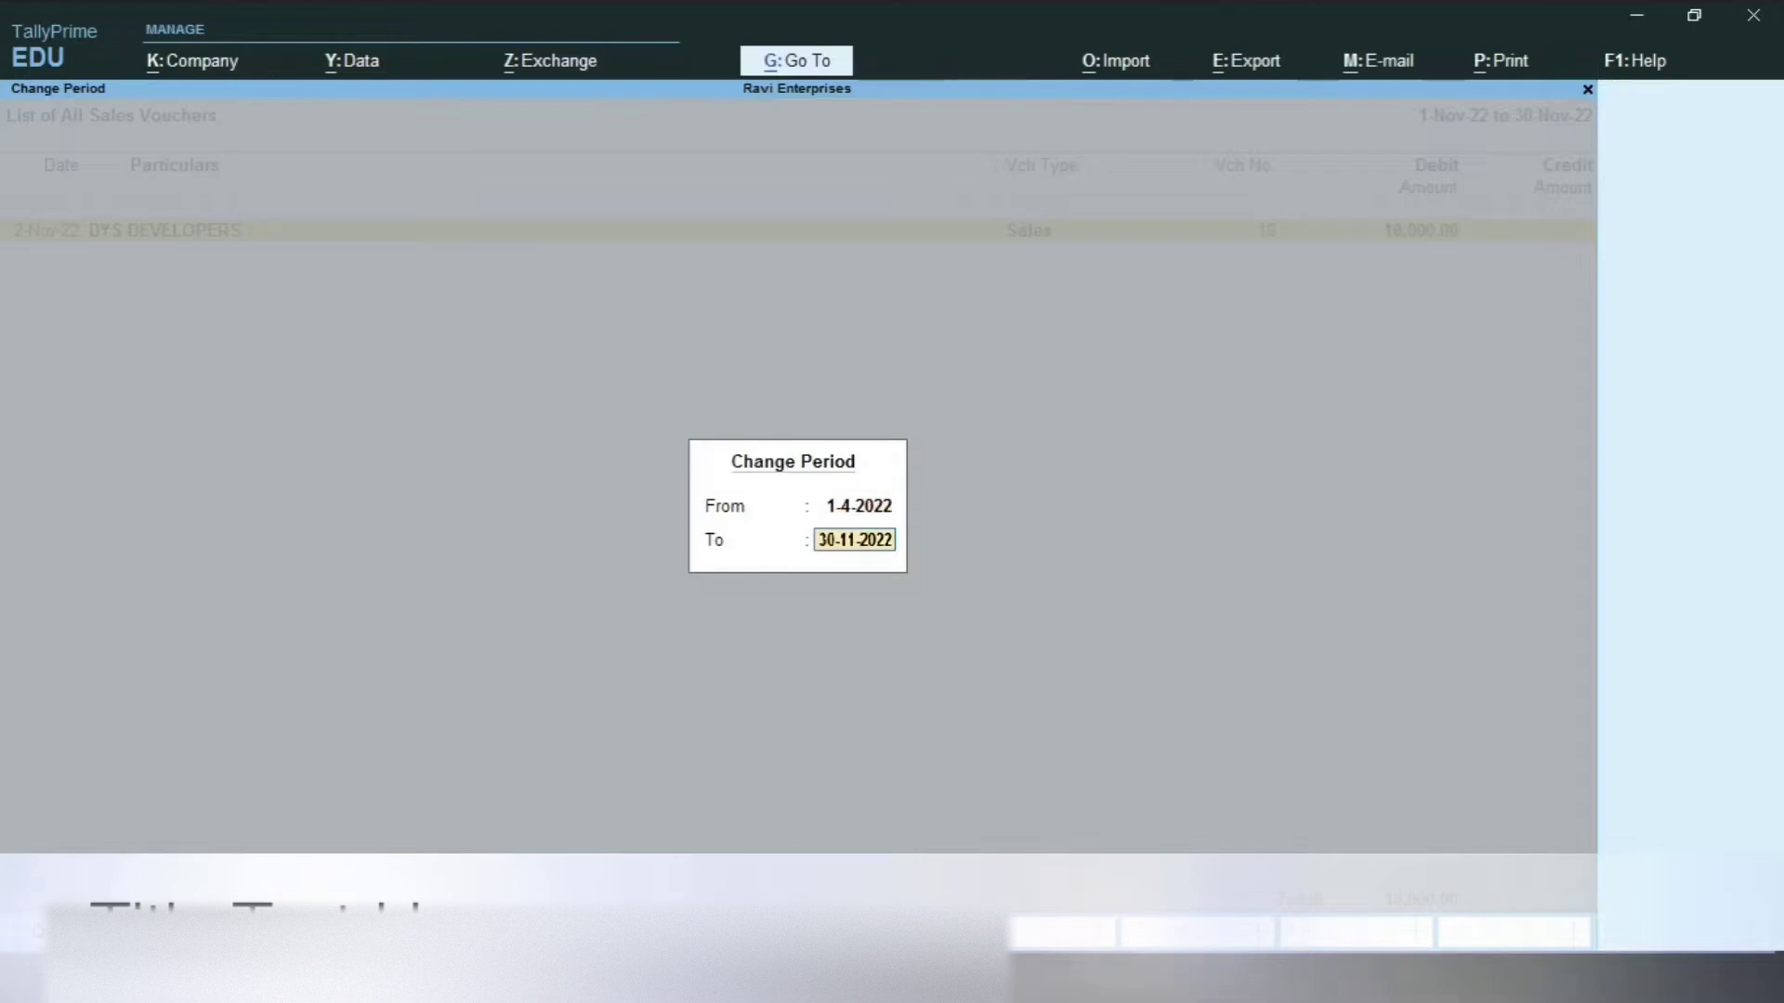
{"action": "type", "text": "31/3/2023"}
{"action": "key", "text": "Return"}
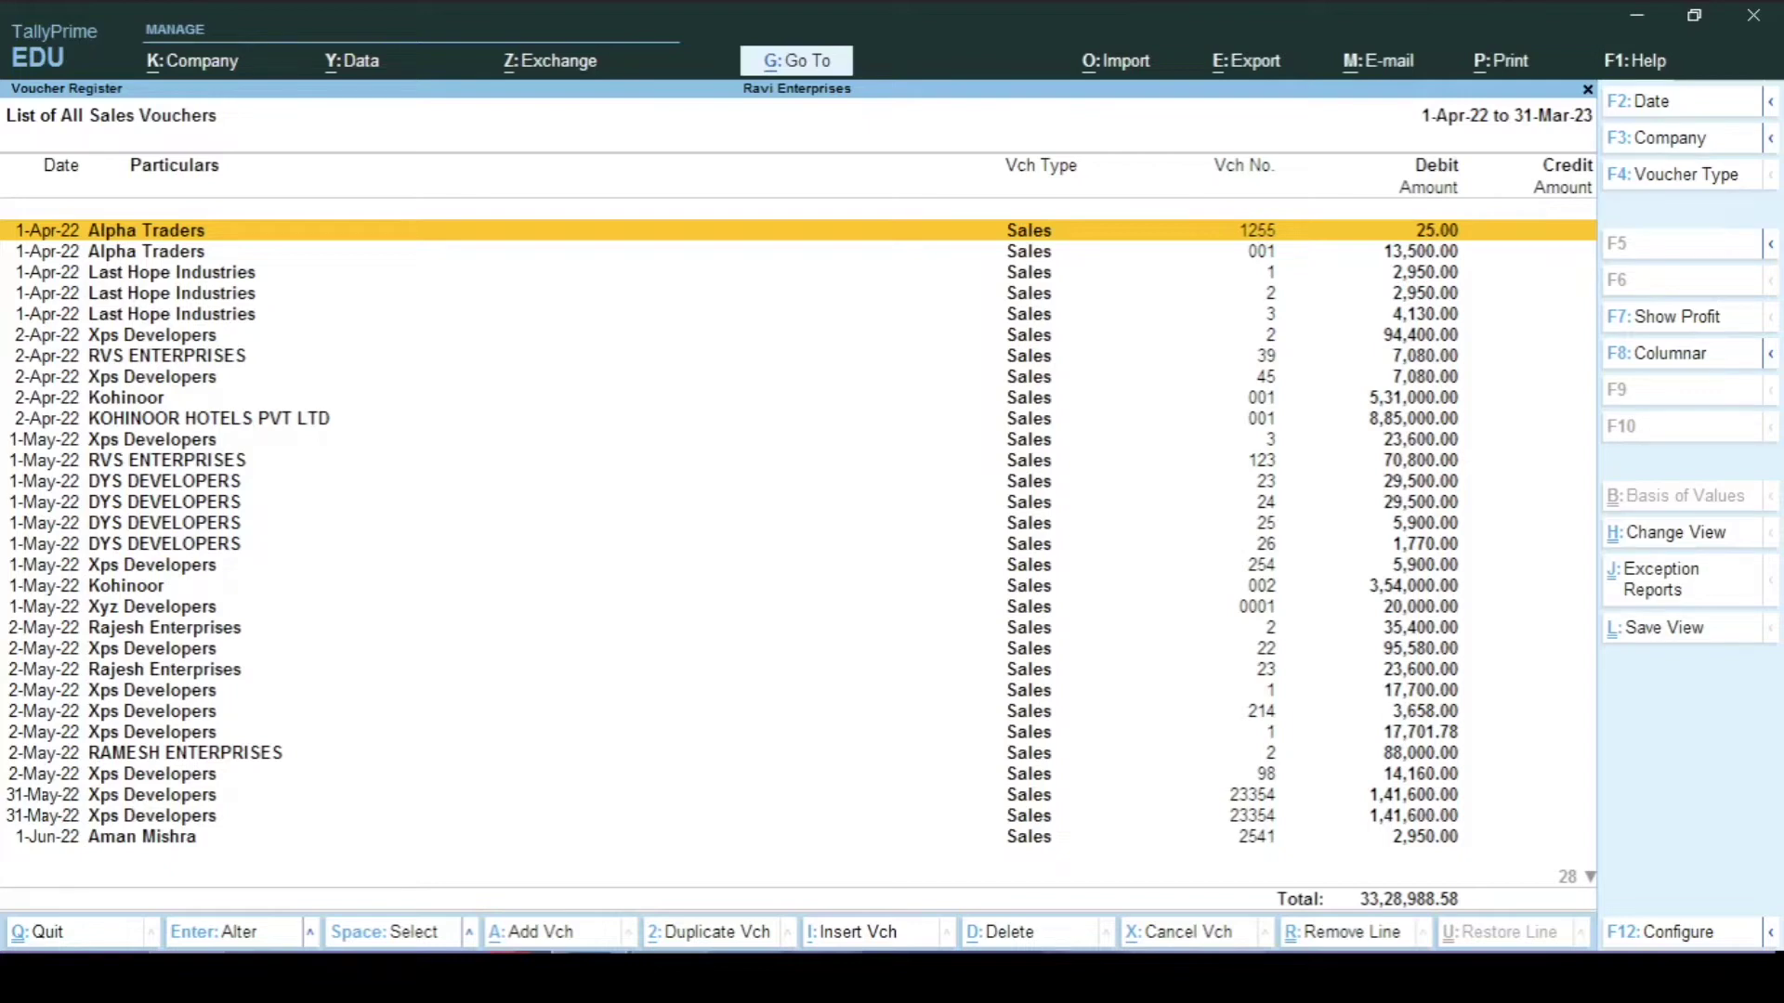
Start a range filter on the sales voucher list with the condition Voucher having Ledgers
{"action": "left_click", "coordinate": [1772, 937]}
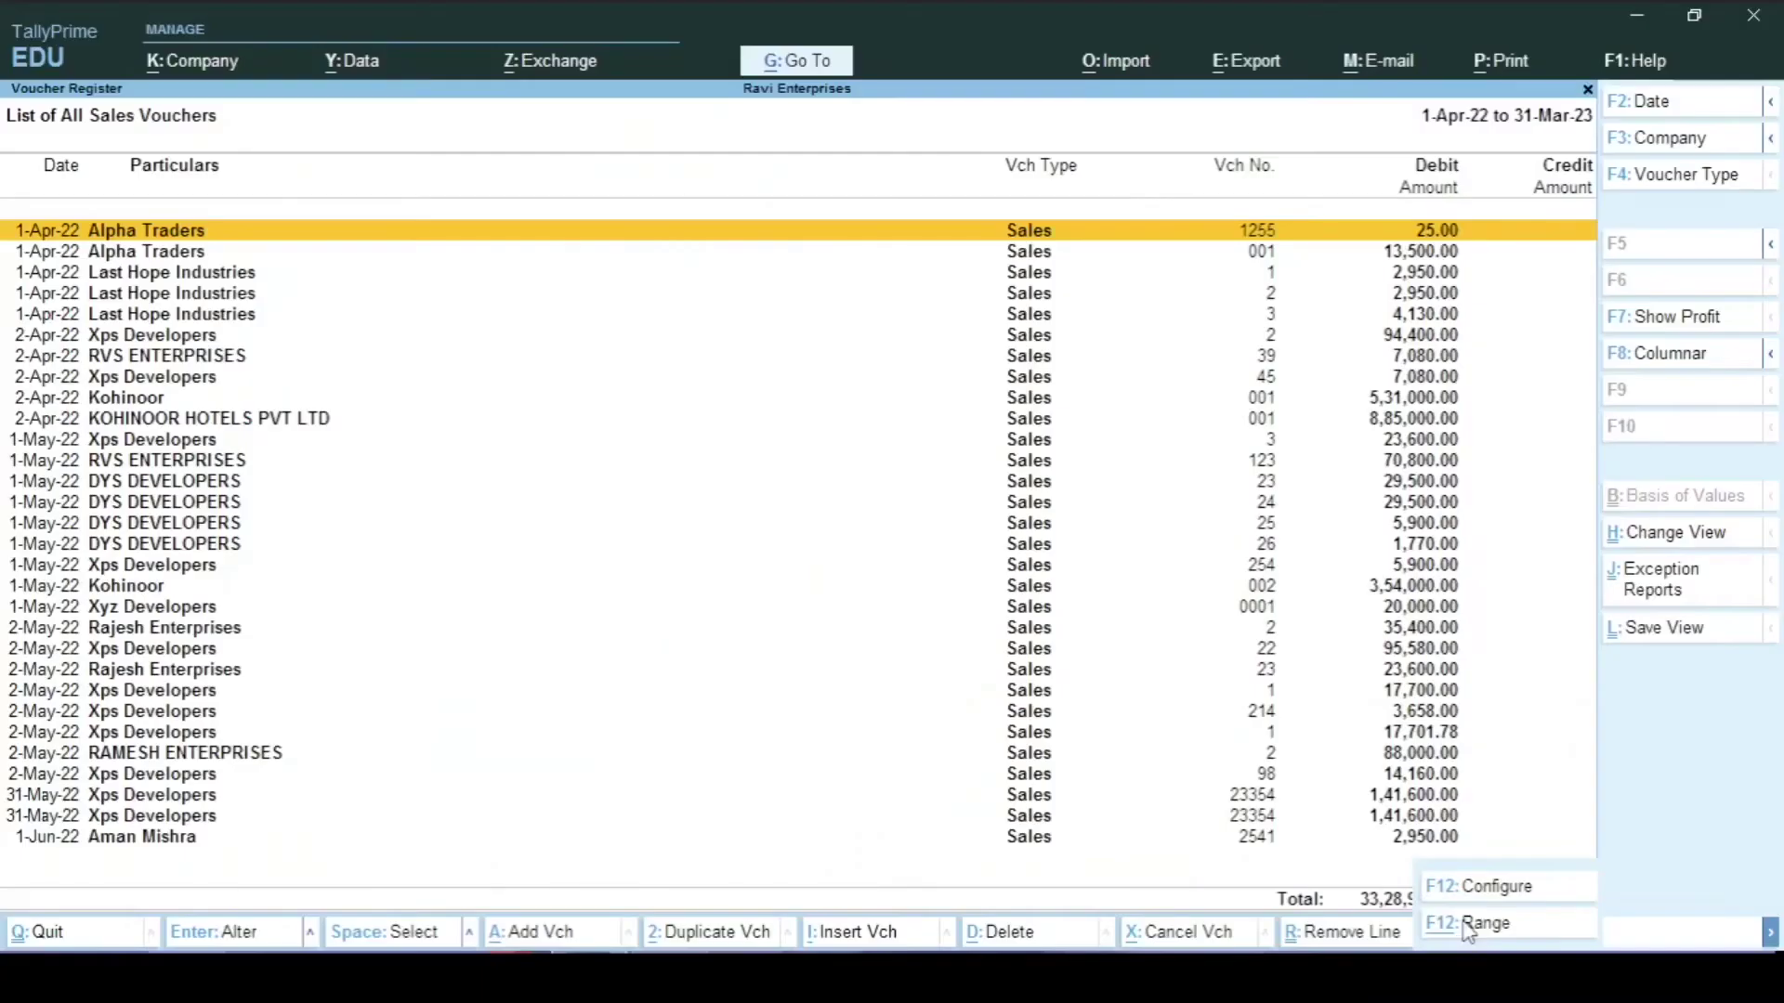
{"action": "left_click", "coordinate": [1469, 924]}
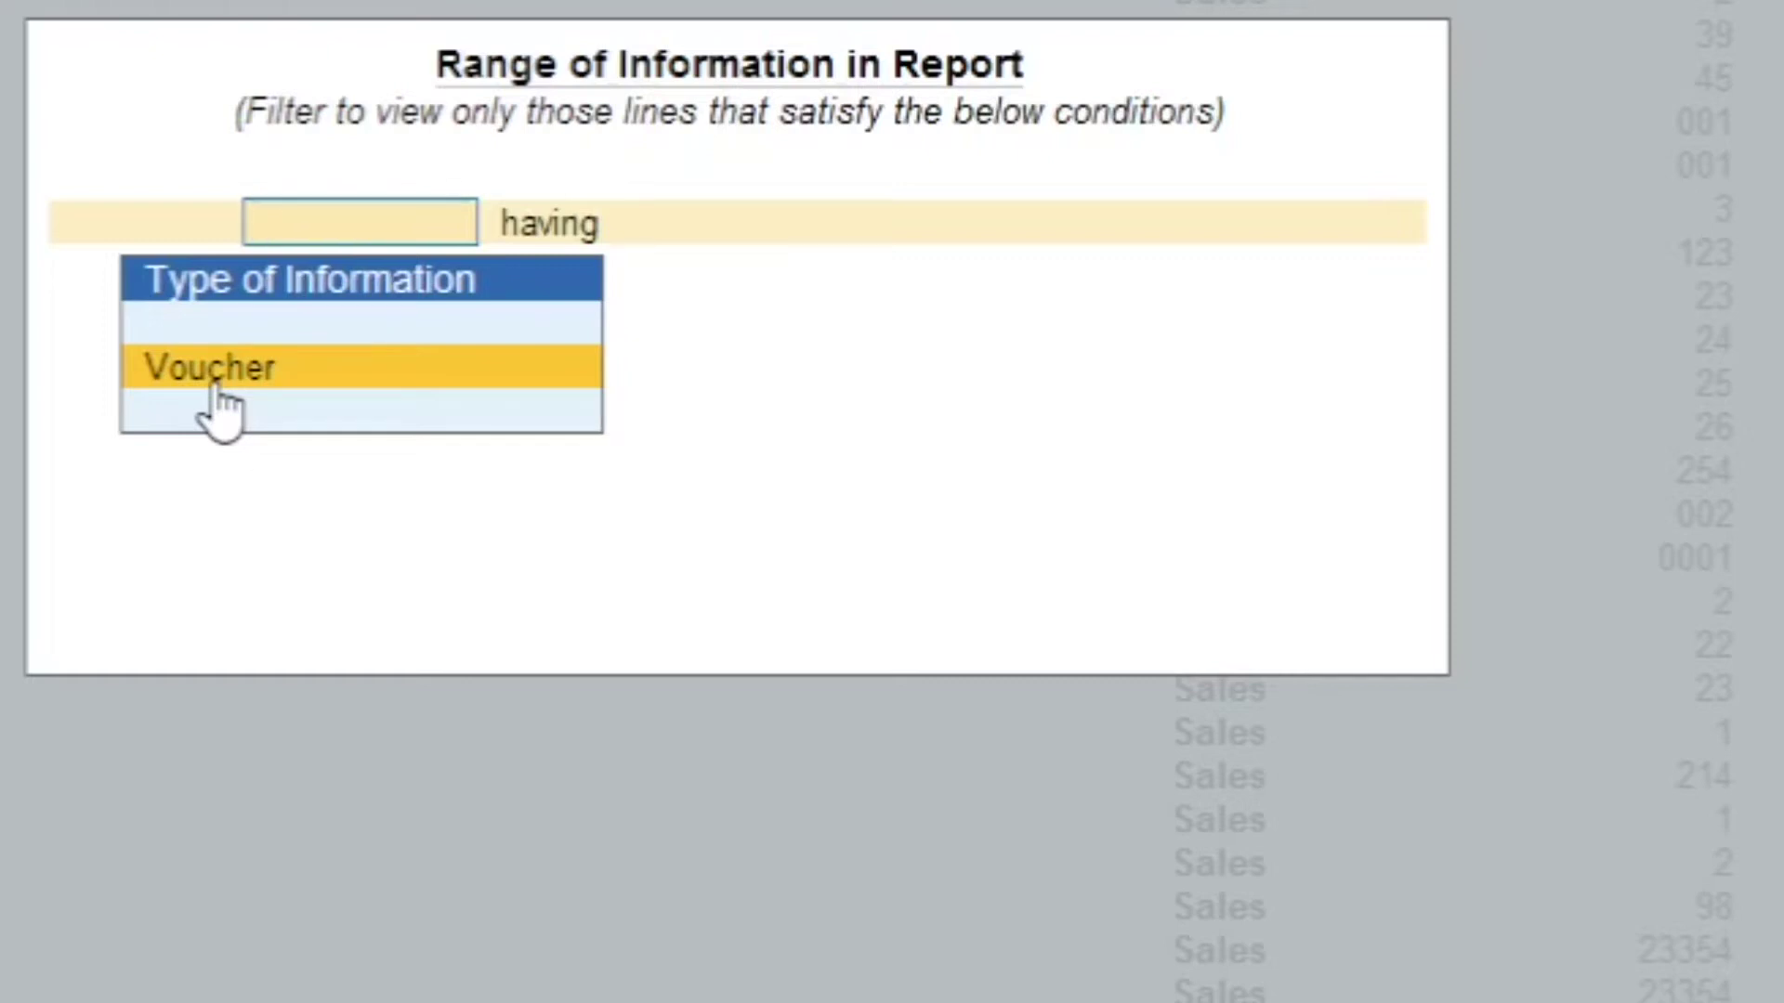
{"action": "left_click", "coordinate": [216, 373]}
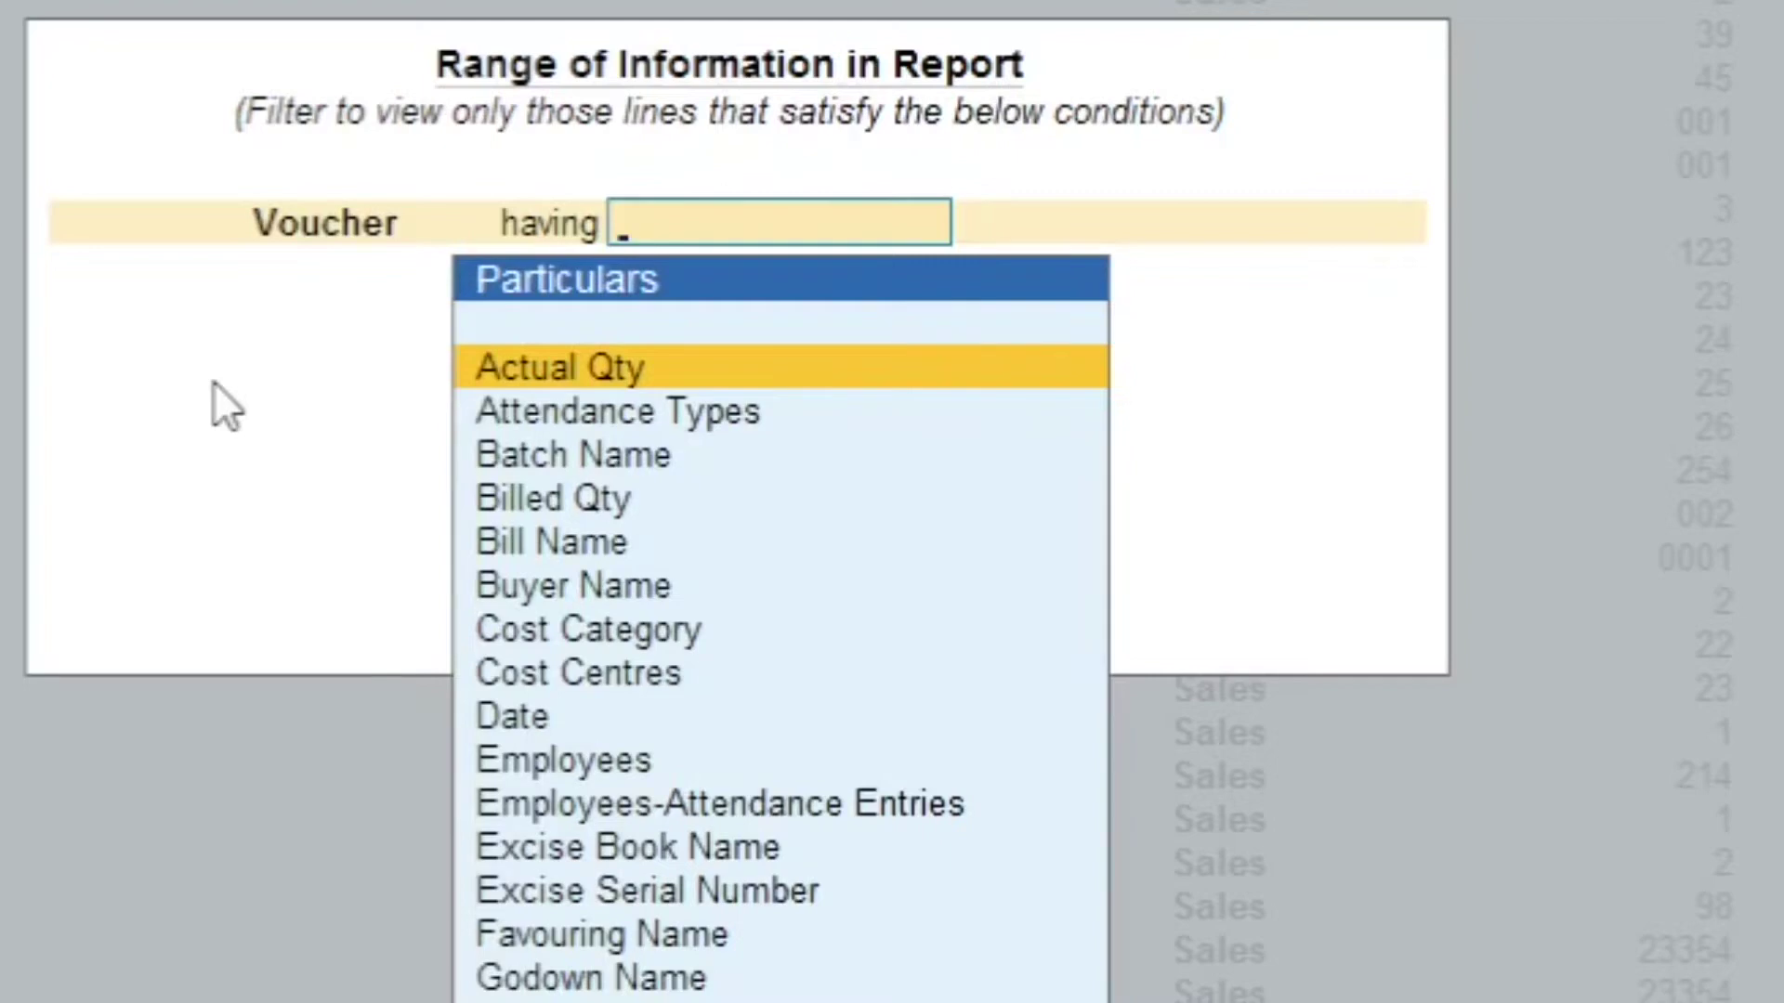
{"action": "type", "text": "le"}
{"action": "key", "text": "Down"}
{"action": "key", "text": "Down"}
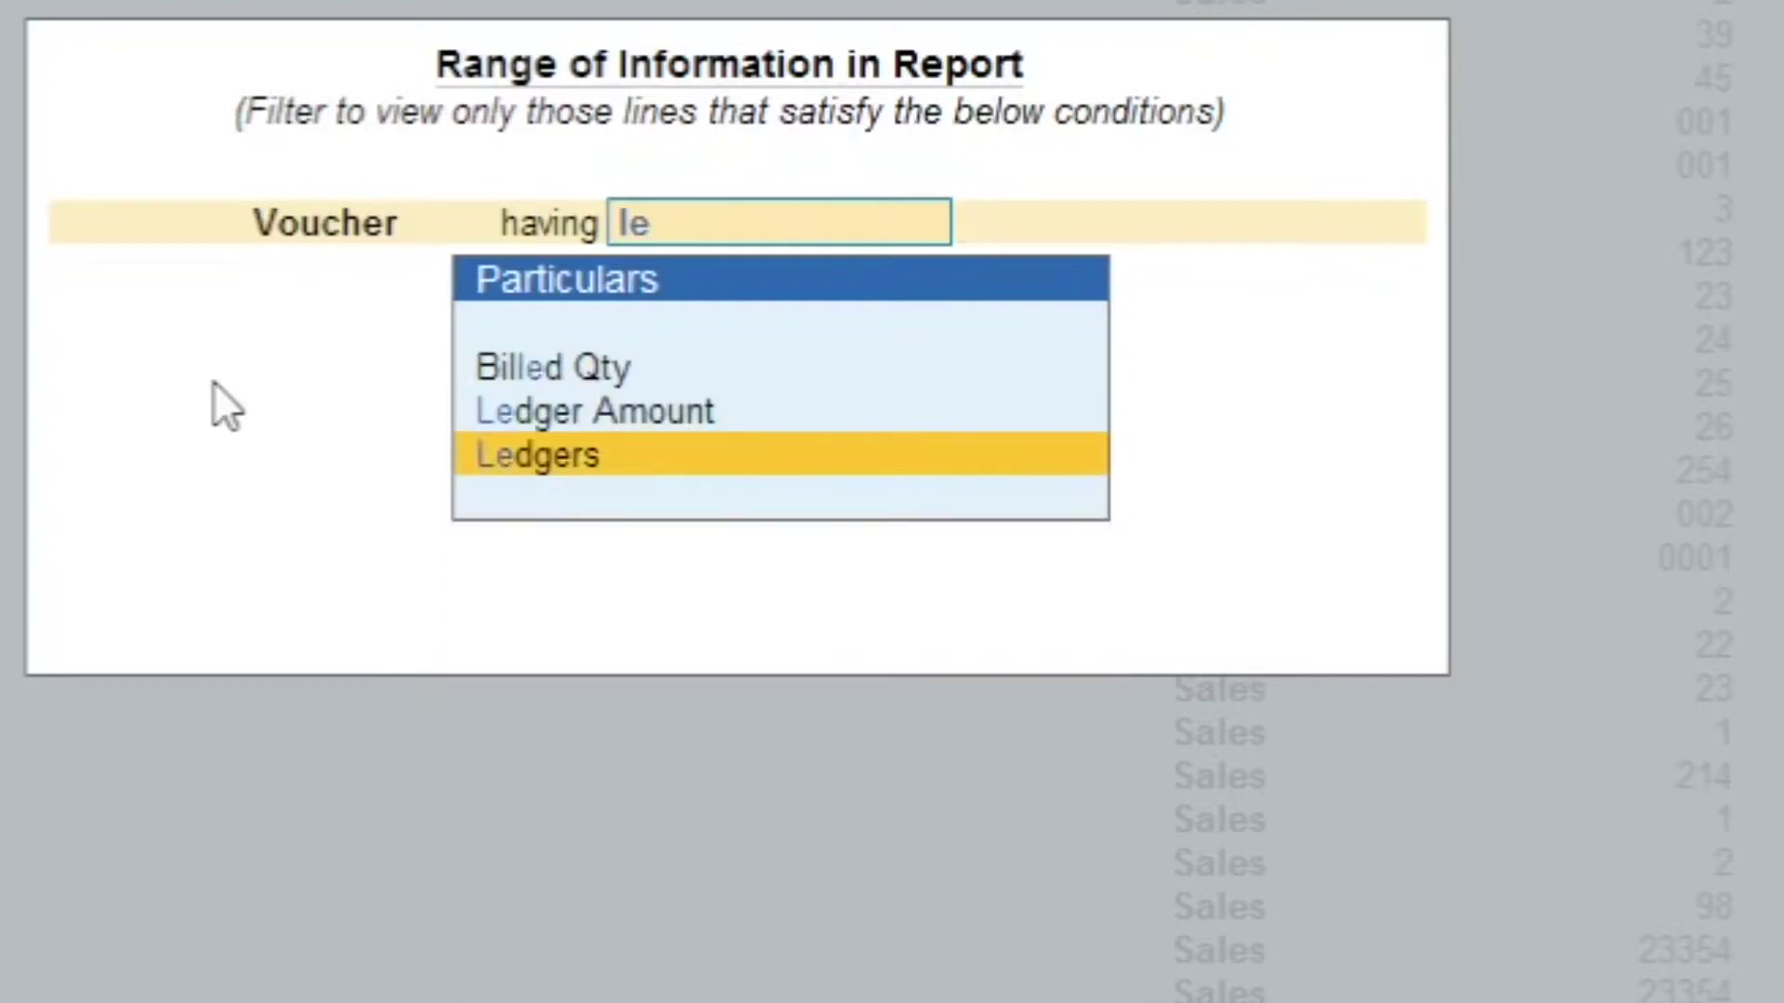
{"action": "key", "text": "Return"}
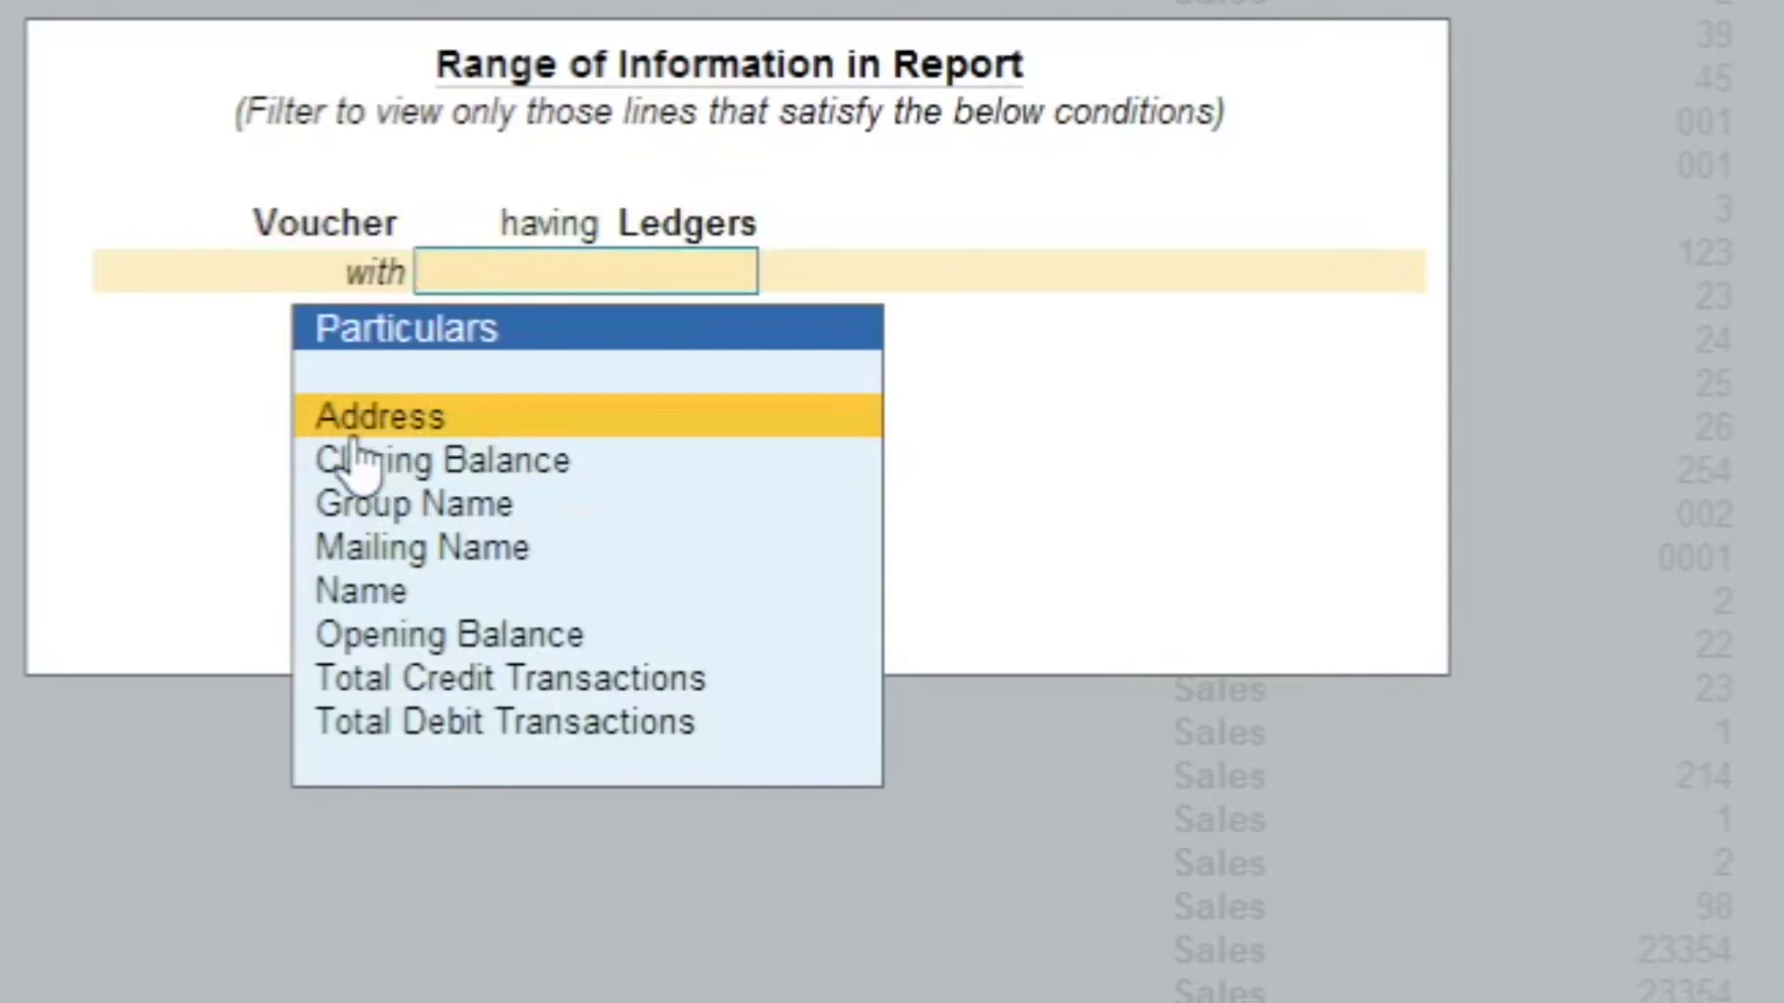
Complete the ledger filter with Address containing "delhi", end the condition list and apply it
{"action": "key", "text": "Return"}
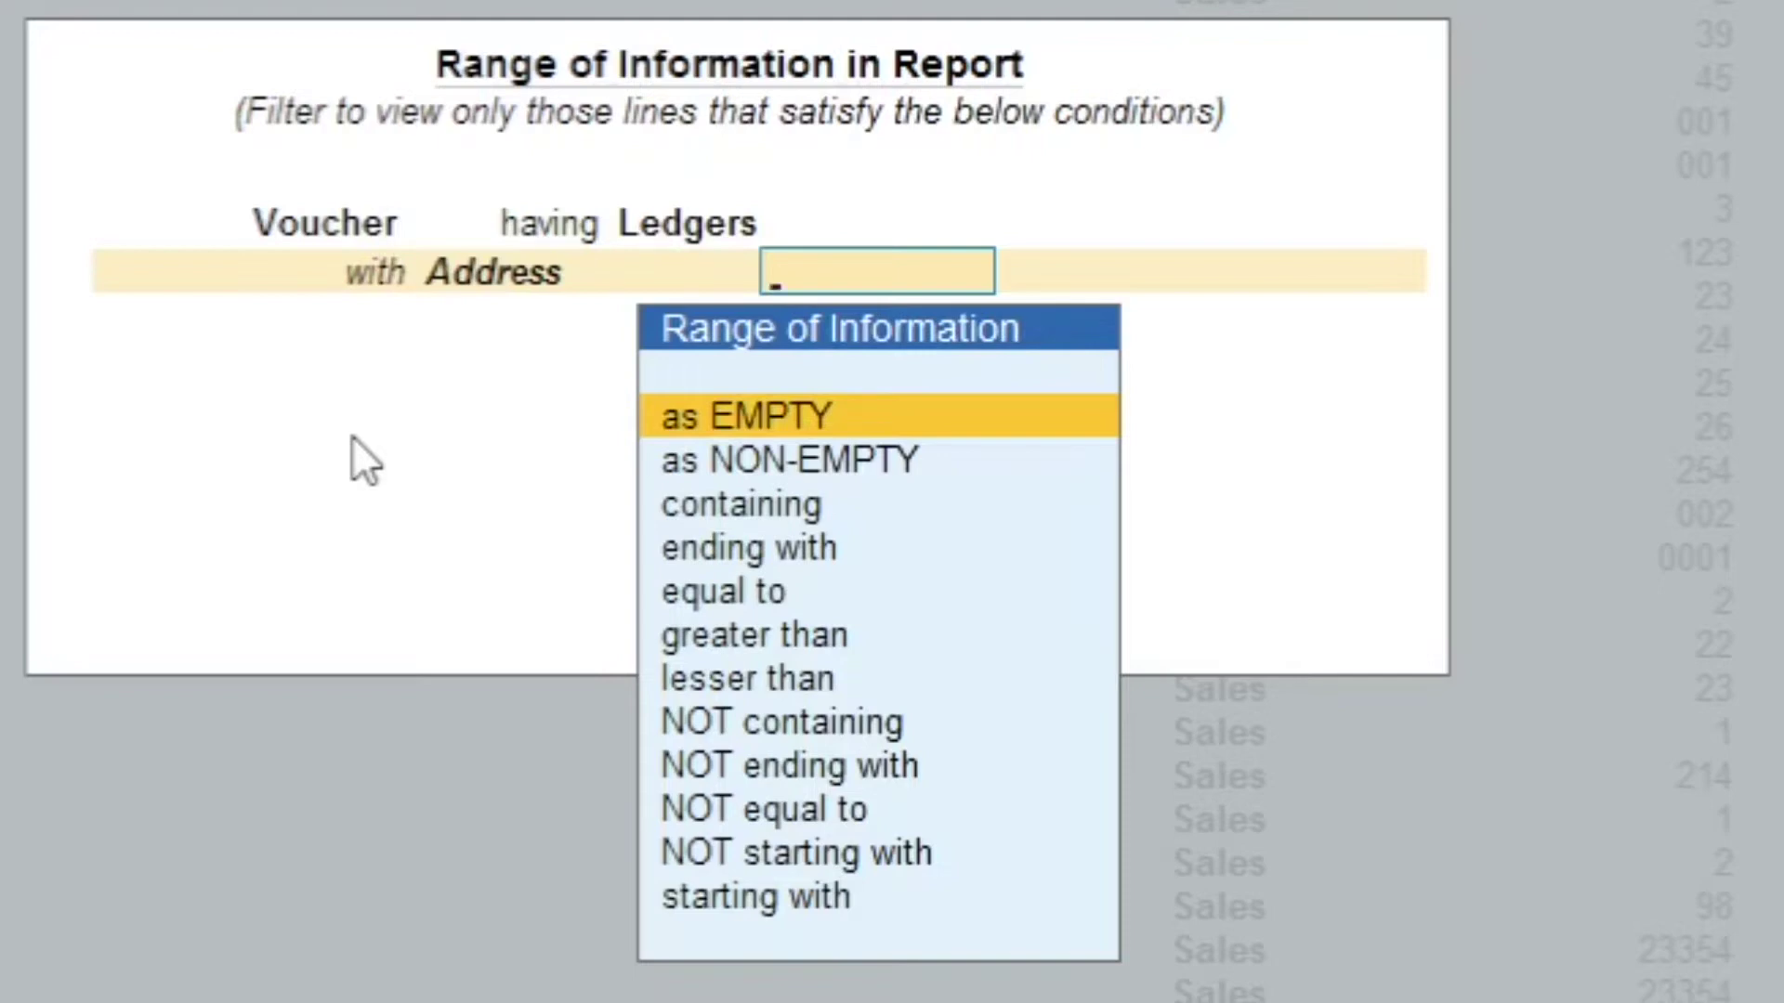
{"action": "key", "text": "Down"}
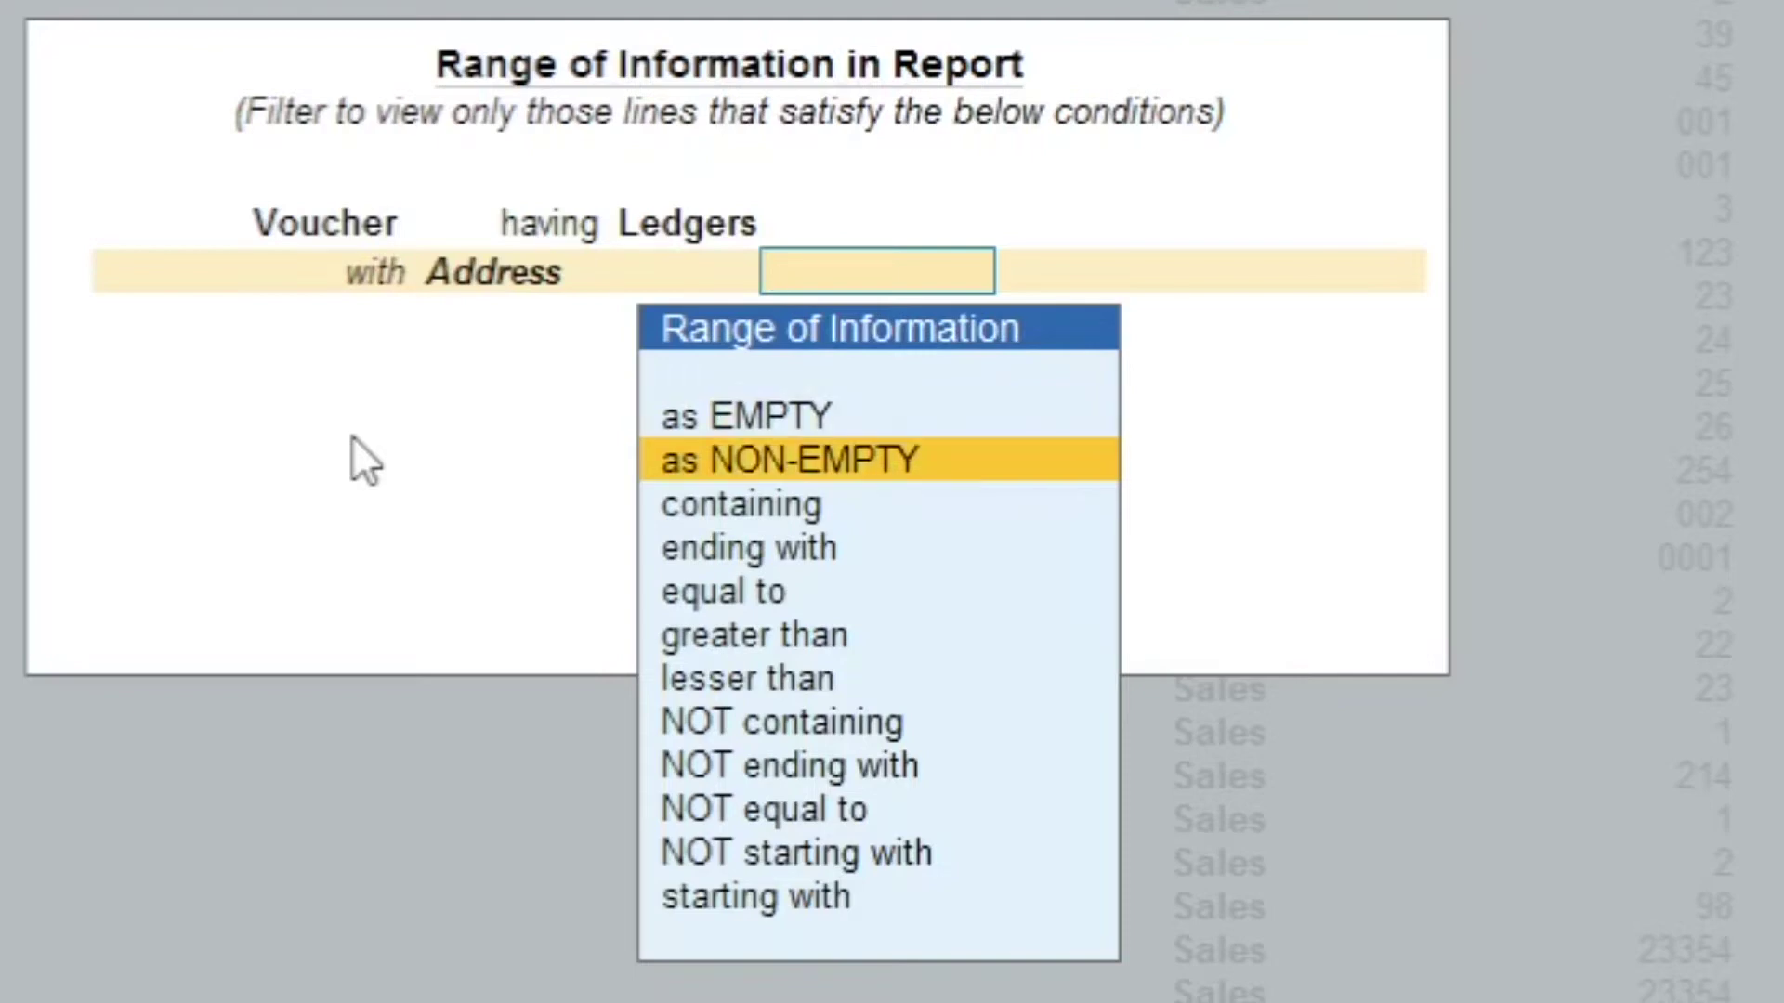
{"action": "key", "text": "Down"}
{"action": "key", "text": "Return"}
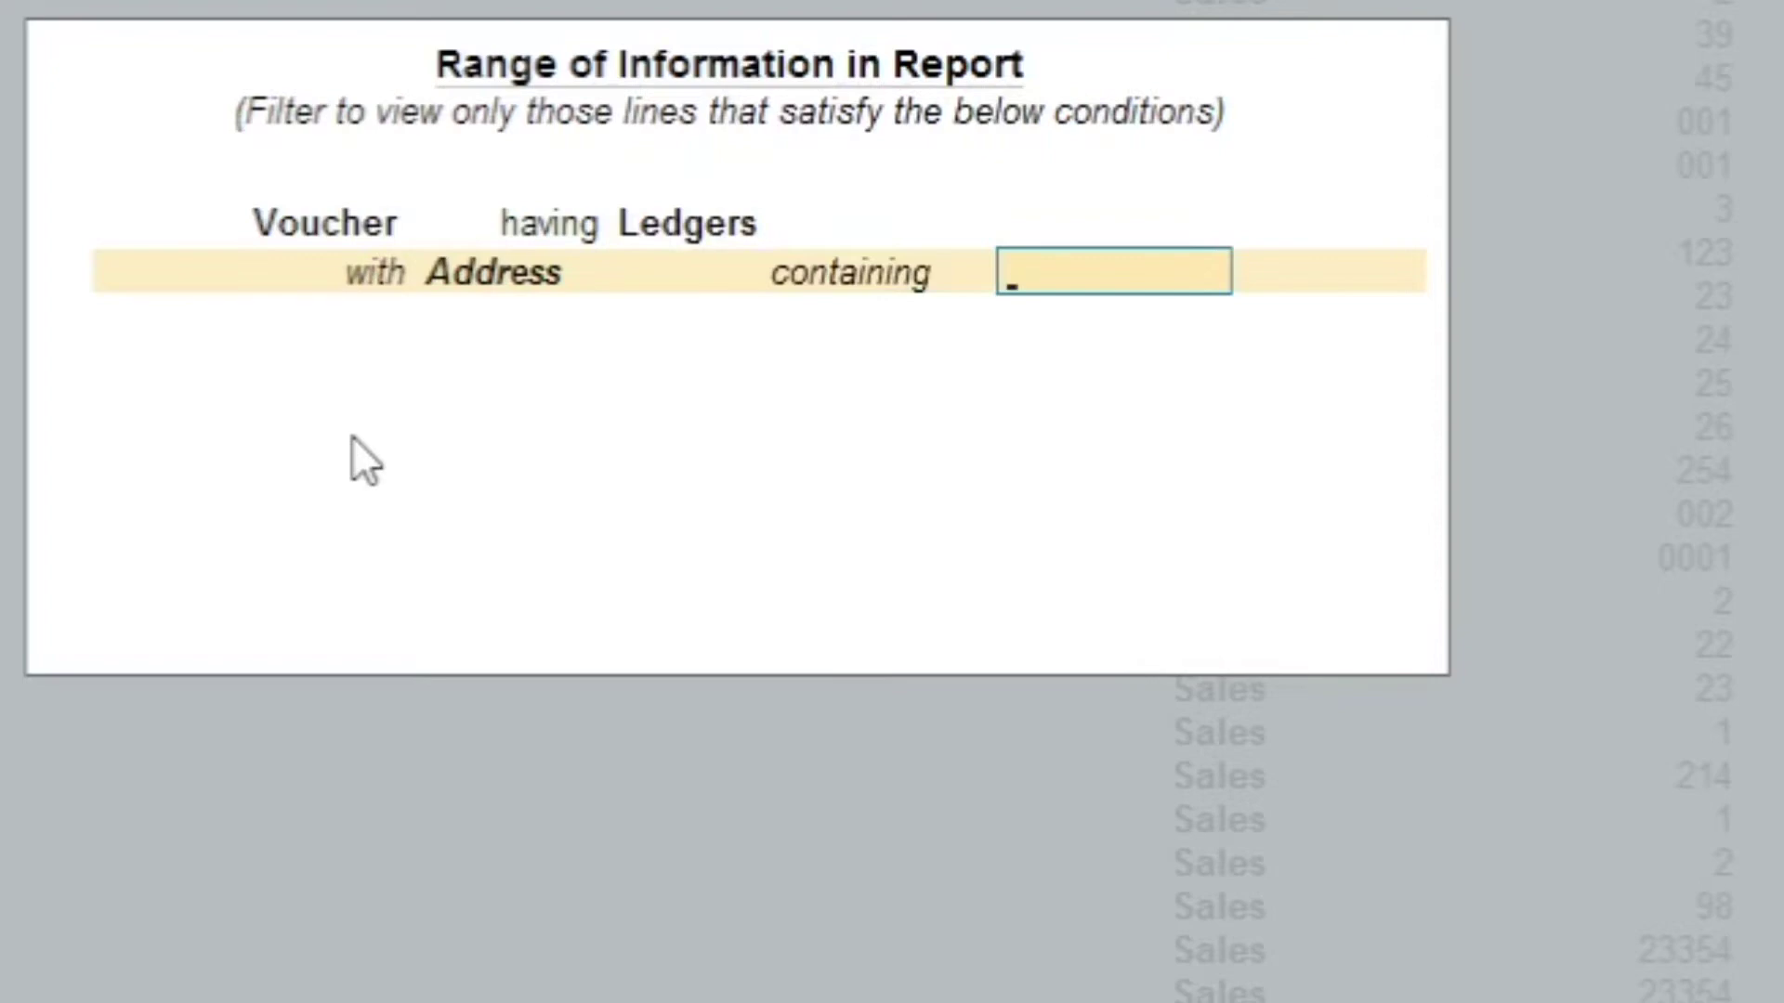
{"action": "type", "text": "delhi"}
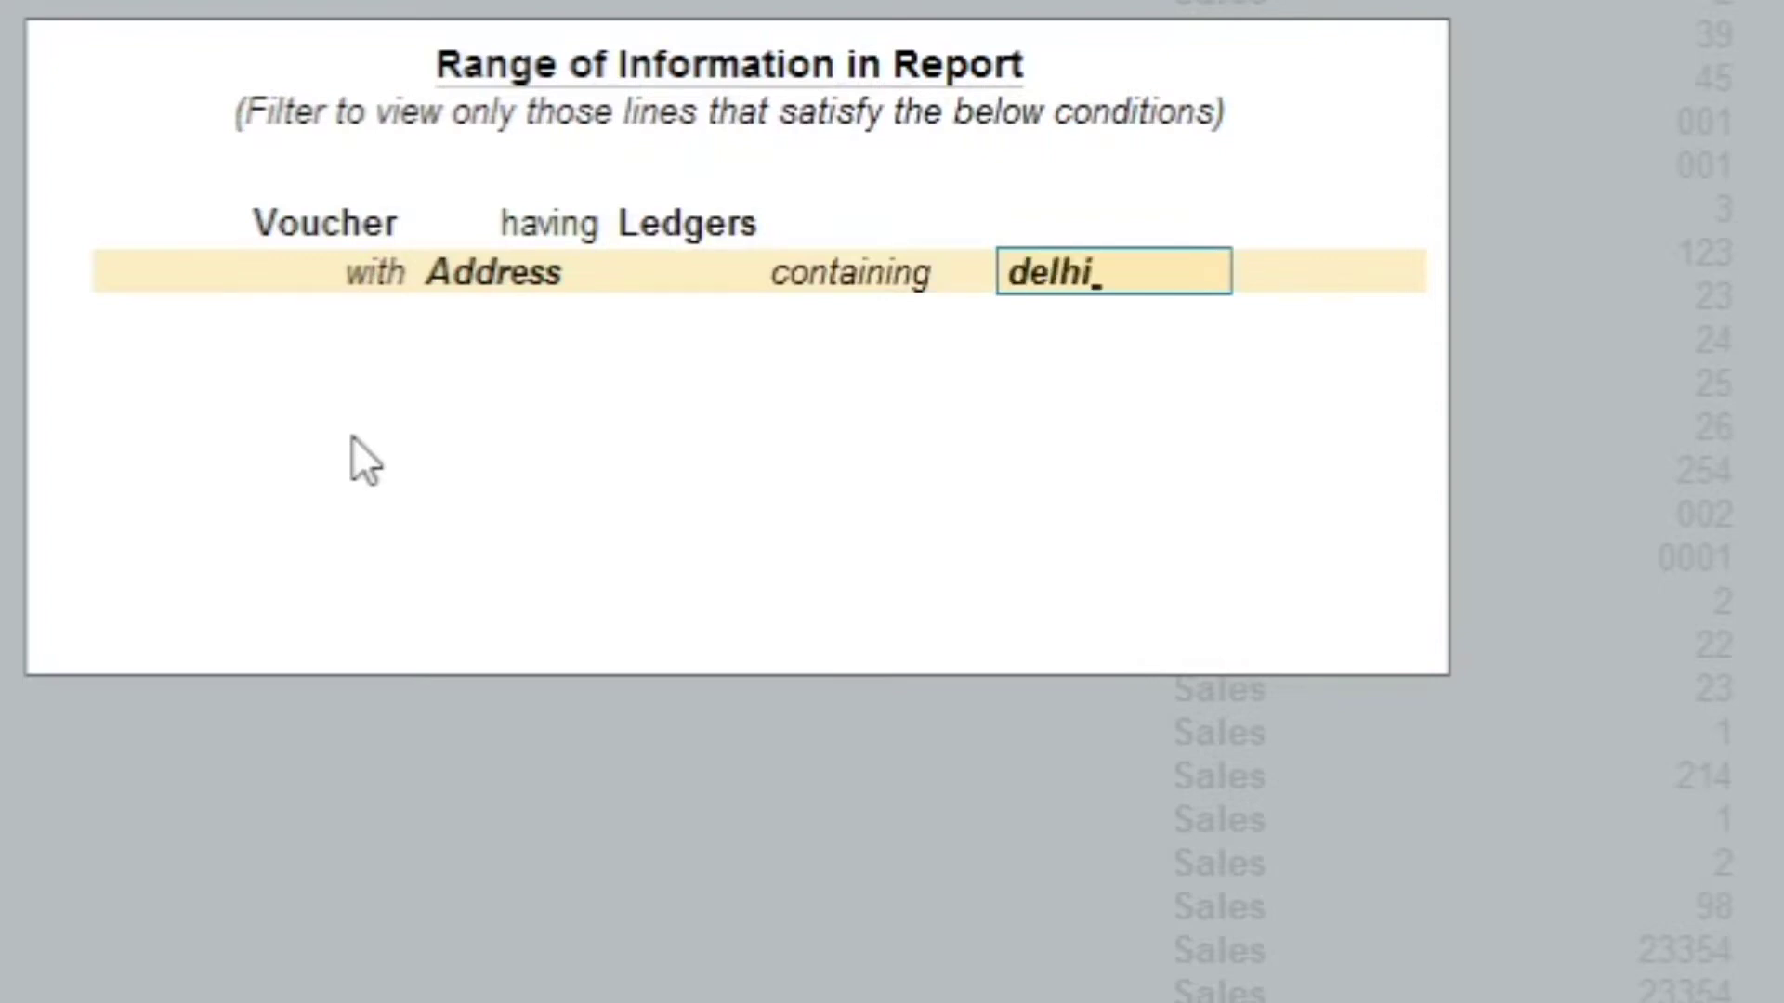
{"action": "key", "text": "Return"}
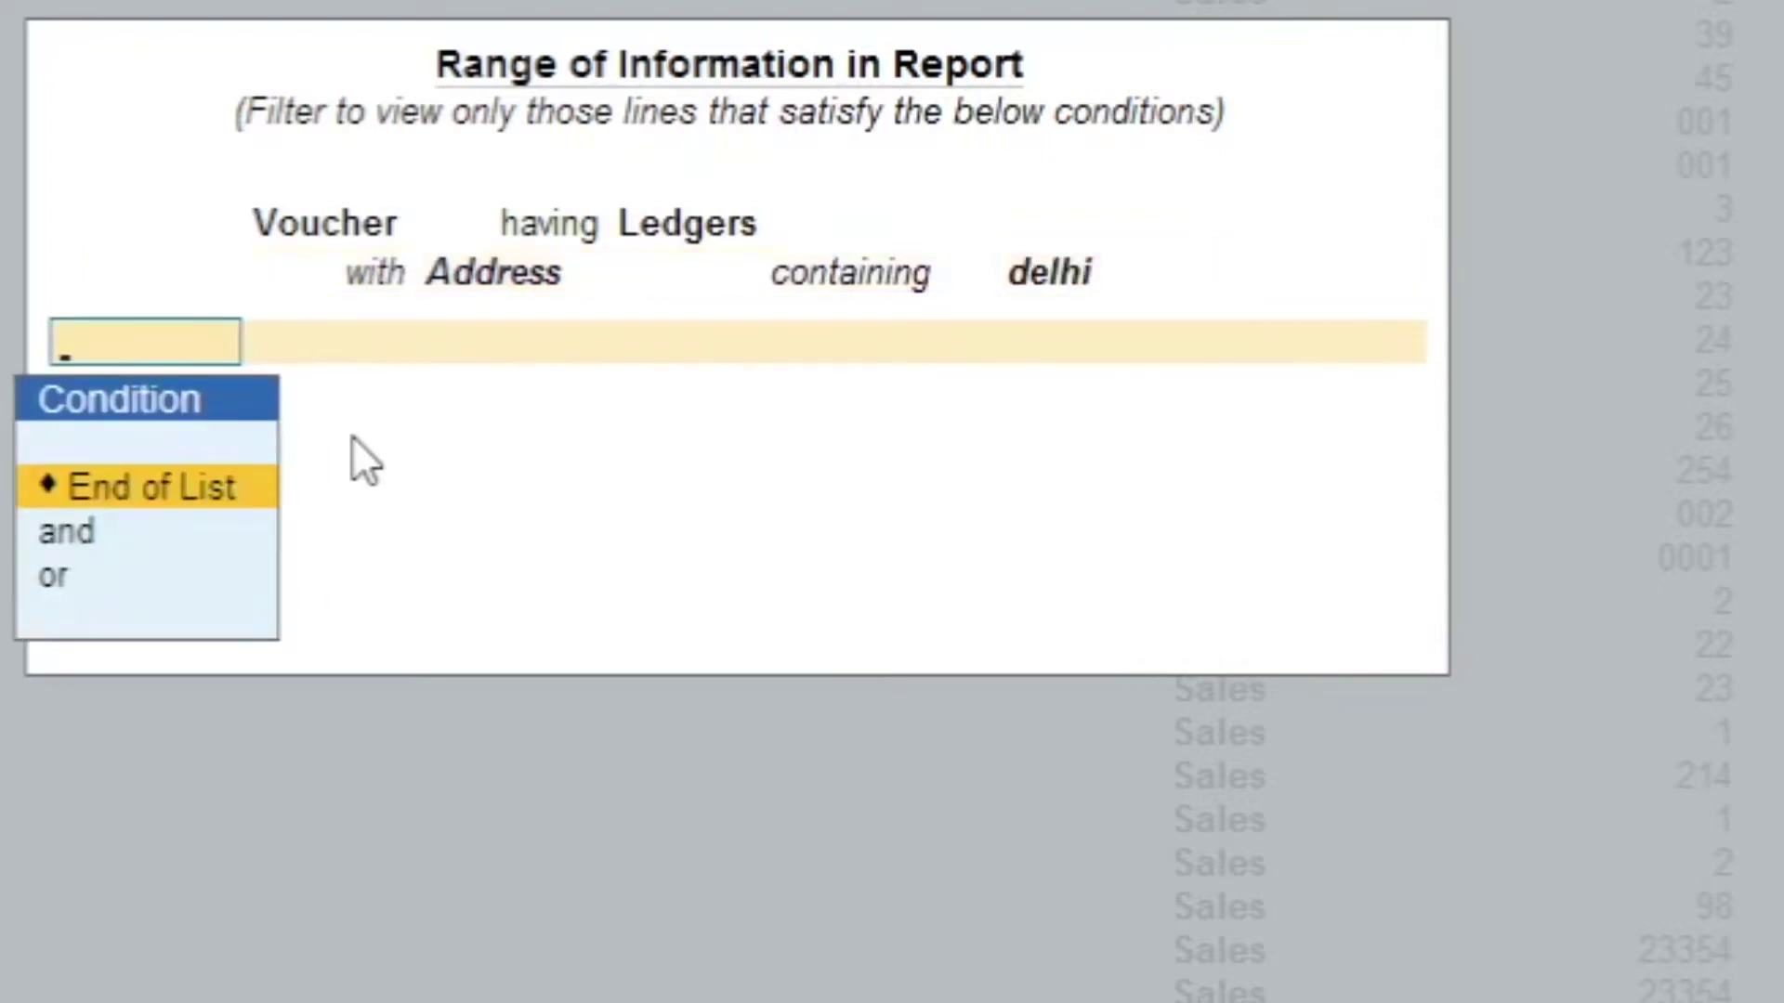
{"action": "key", "text": "Return"}
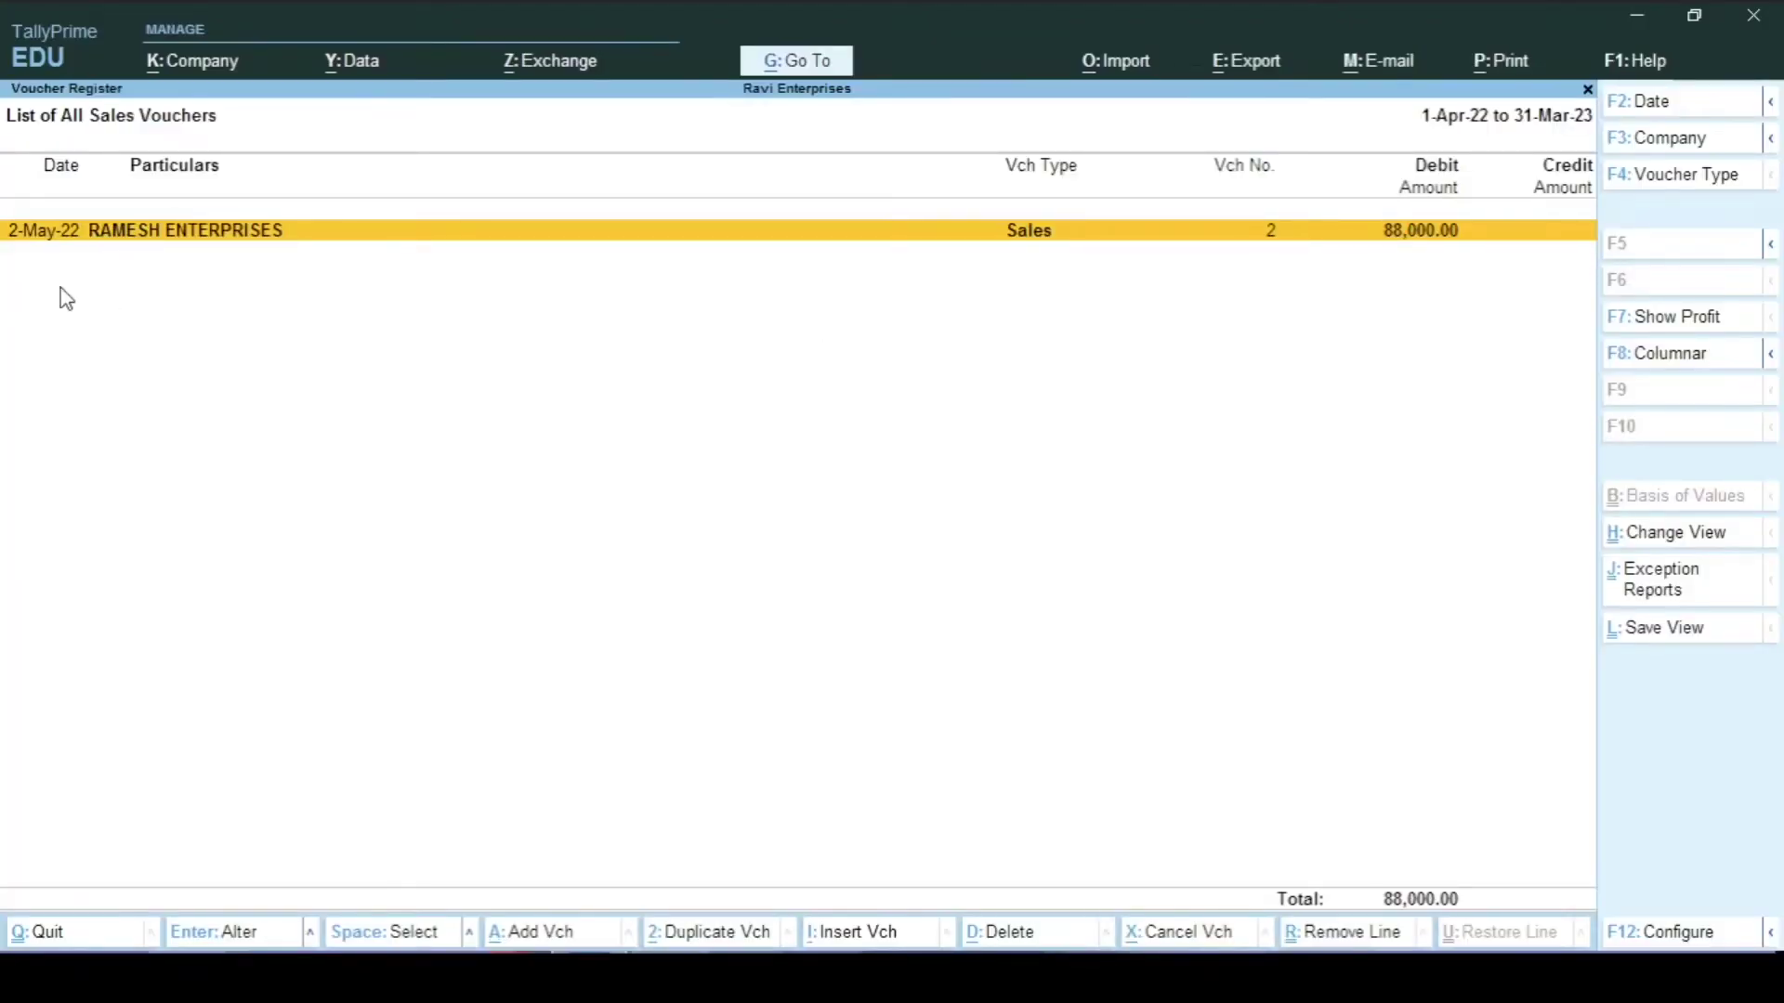
Check the mailing address in the party ledger of the filtered RAMESH ENTERPRISES voucher, and return to the unfiltered sales voucher list
{"action": "key", "text": "Return"}
{"action": "key", "text": "Return"}
{"action": "key", "text": "Return"}
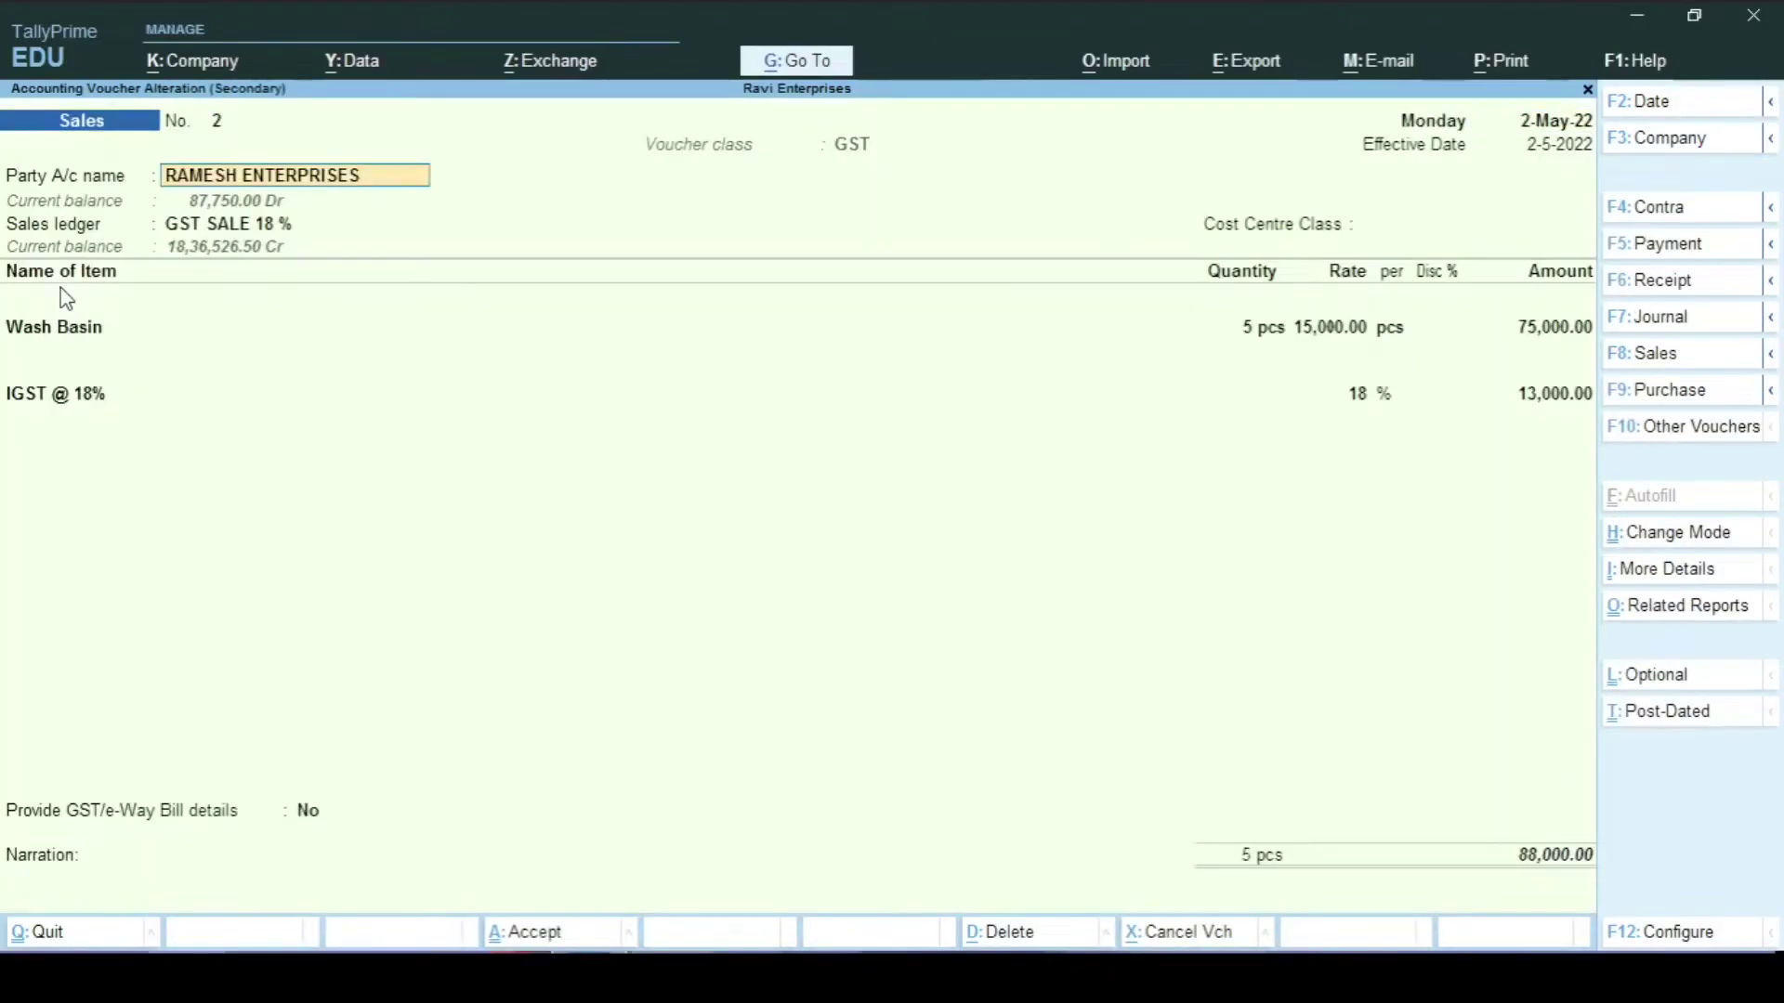
{"action": "key", "text": "ctrl+Return"}
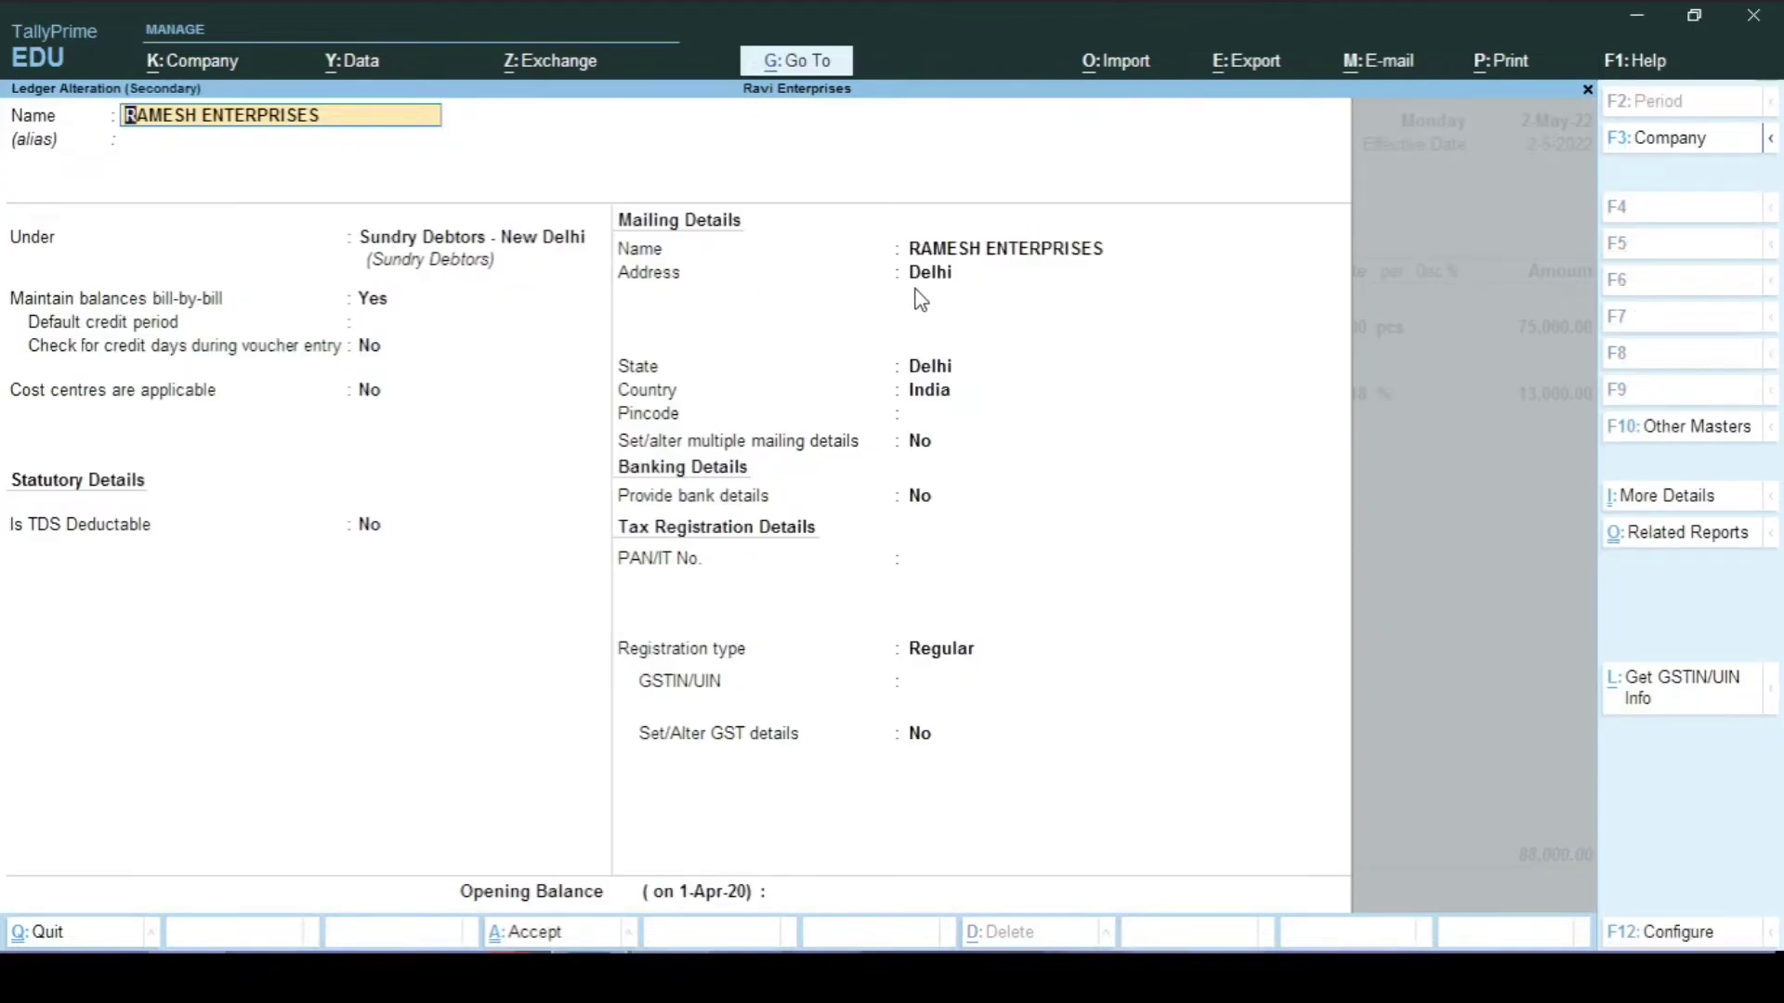
{"action": "key", "text": "BackSpace"}
{"action": "key", "text": "Escape"}
{"action": "key", "text": "Return"}
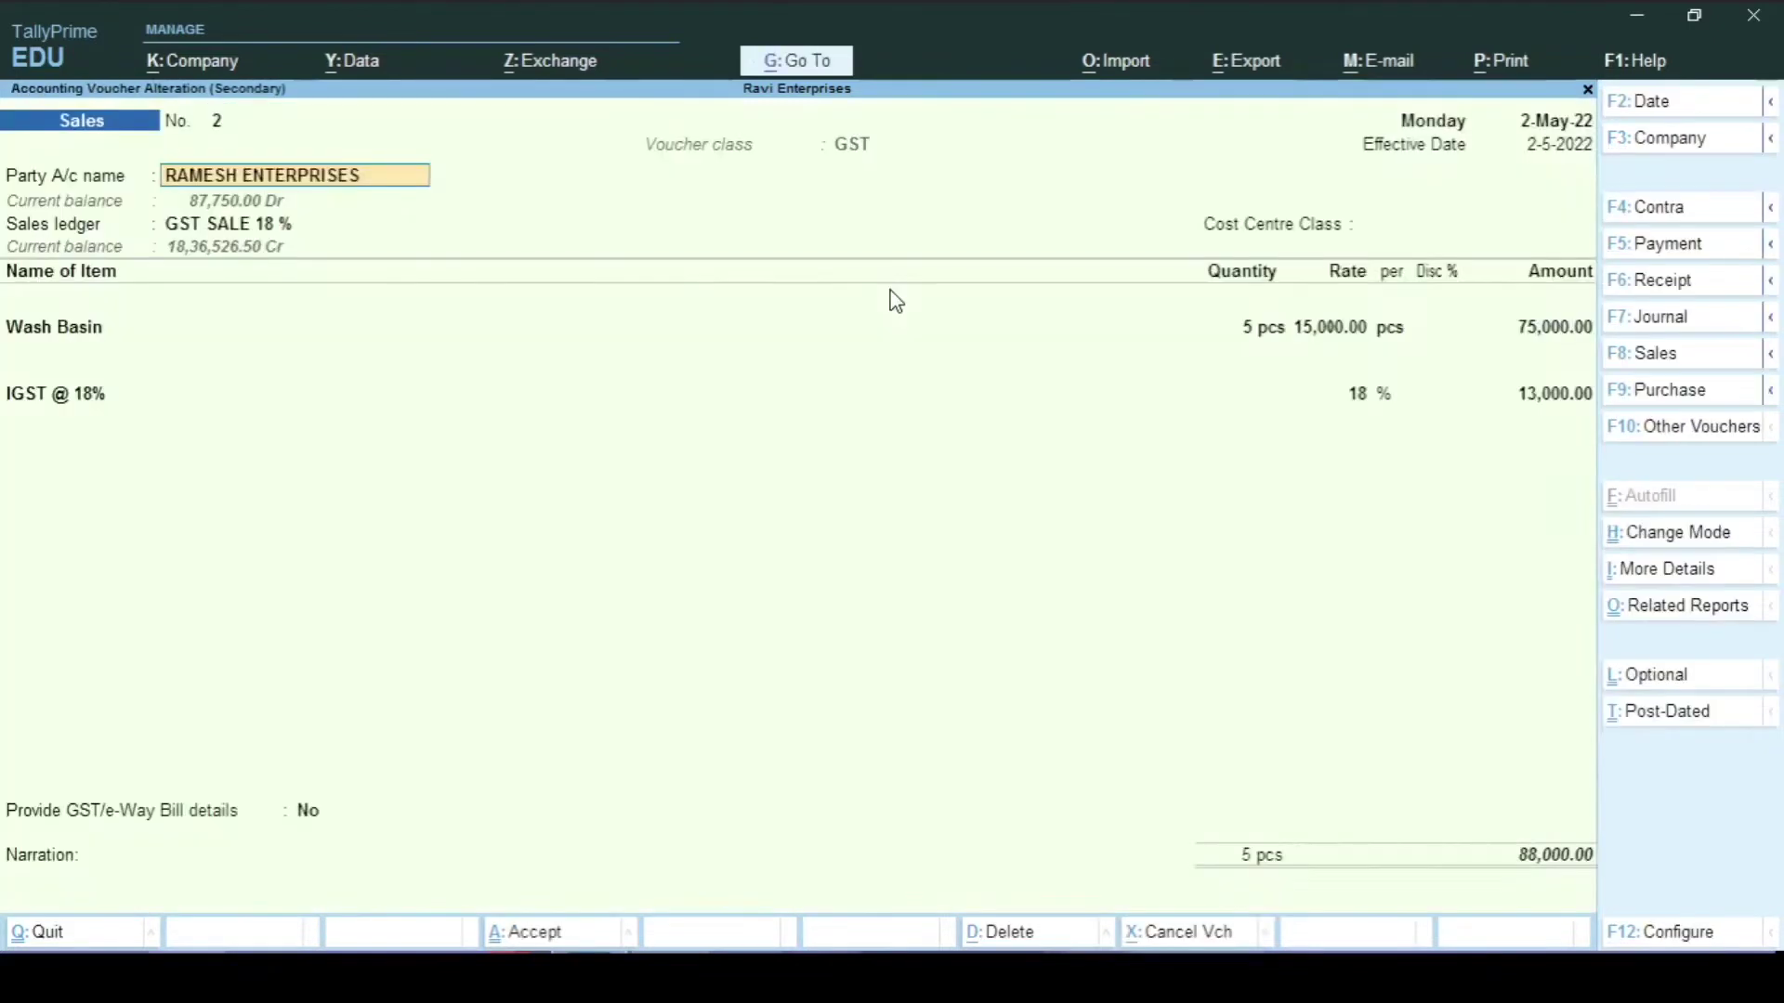
{"action": "key", "text": "BackSpace"}
{"action": "key", "text": "Escape"}
{"action": "key", "text": "Return"}
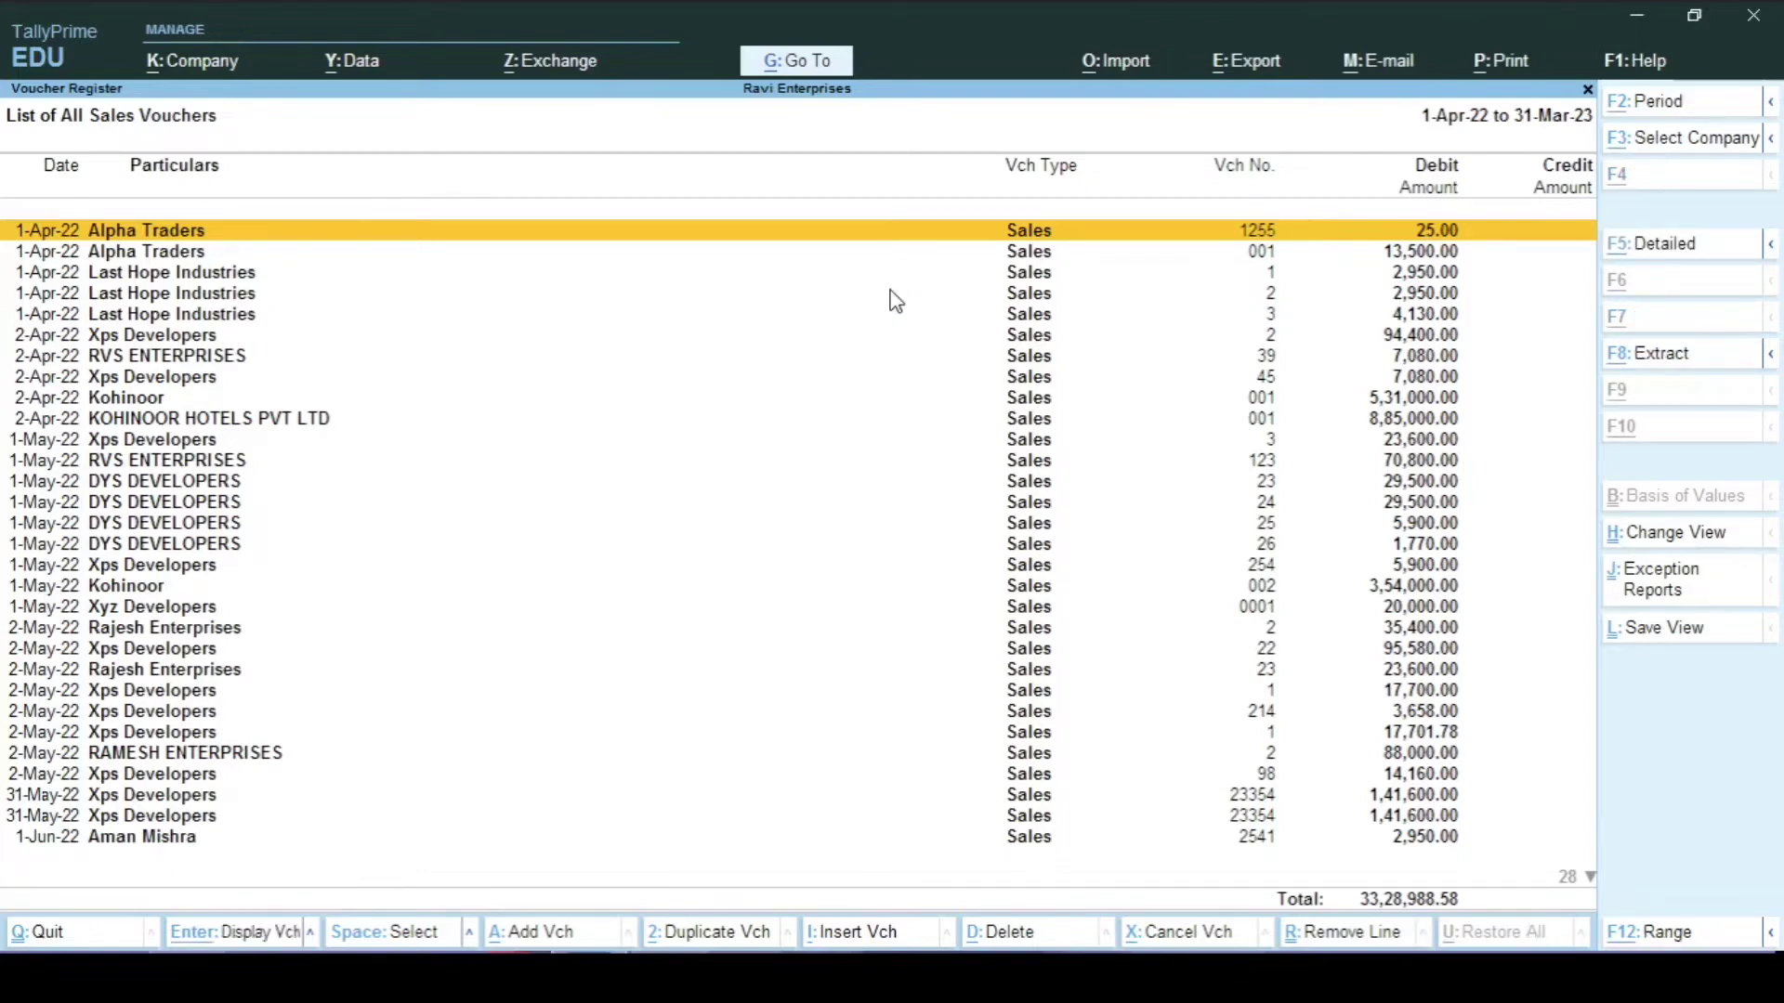
Start a new range filter on the full sales voucher list with Voucher having Ledgers
{"action": "key", "text": "alt+F12"}
{"action": "key", "text": "Return"}
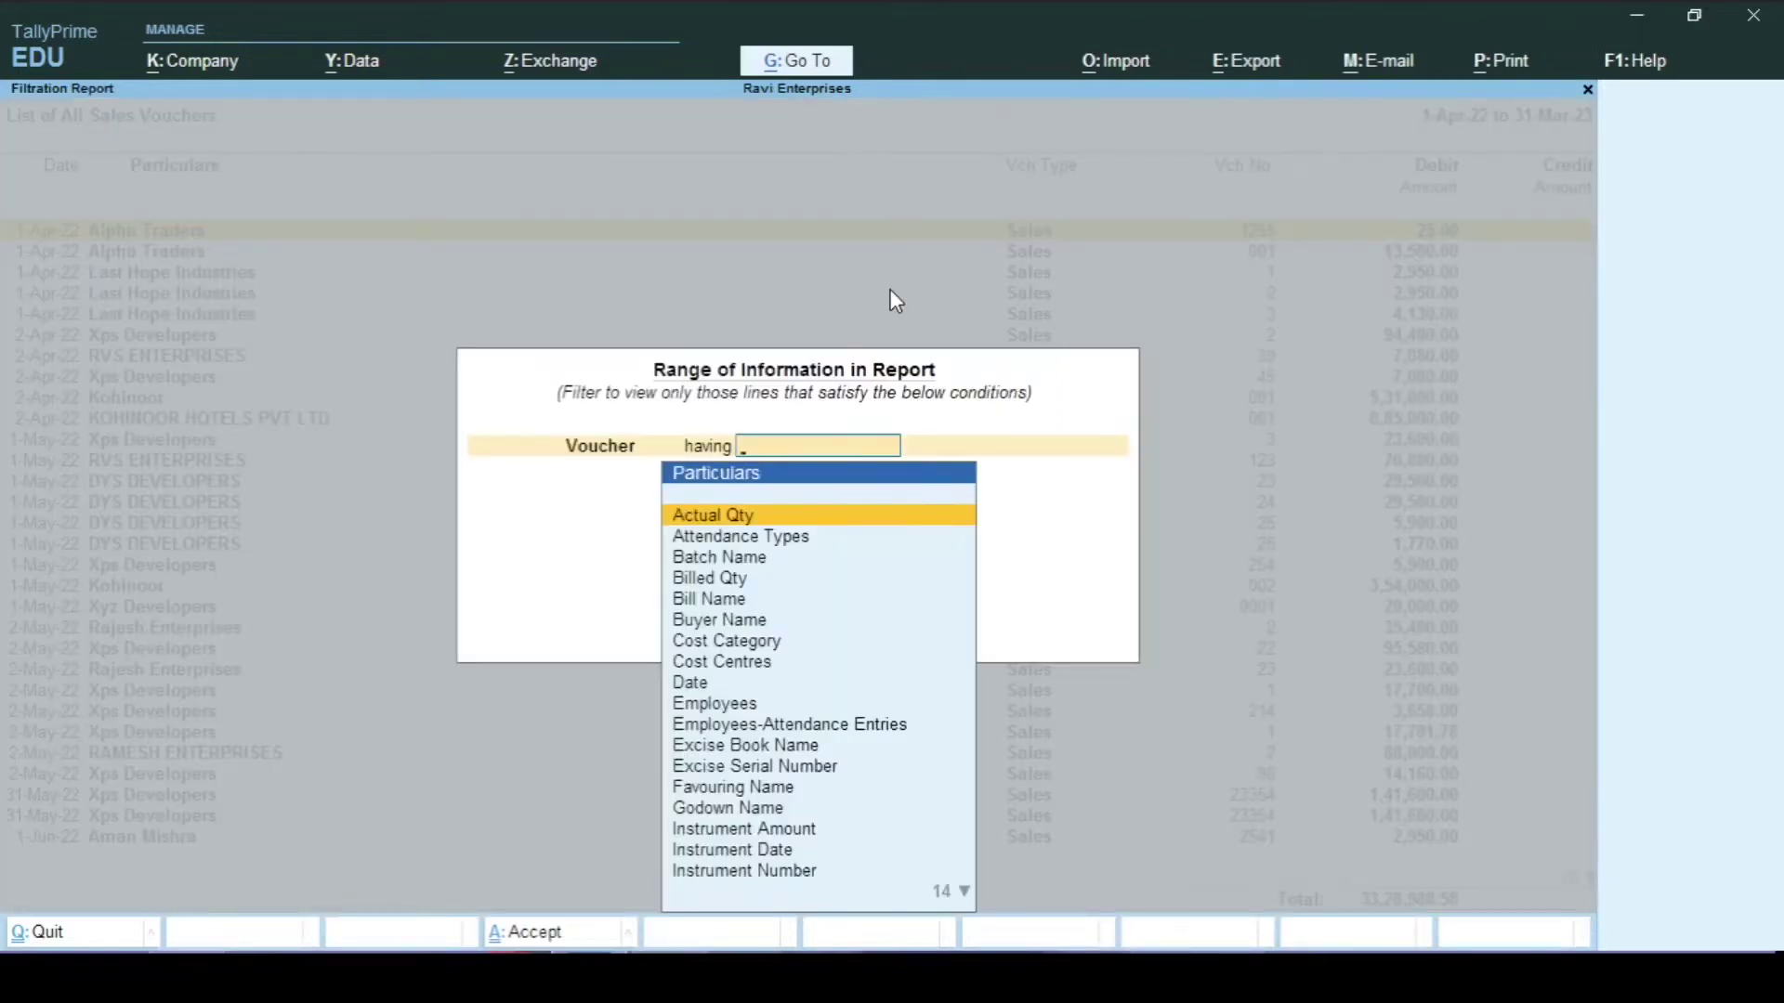
{"action": "type", "text": "le"}
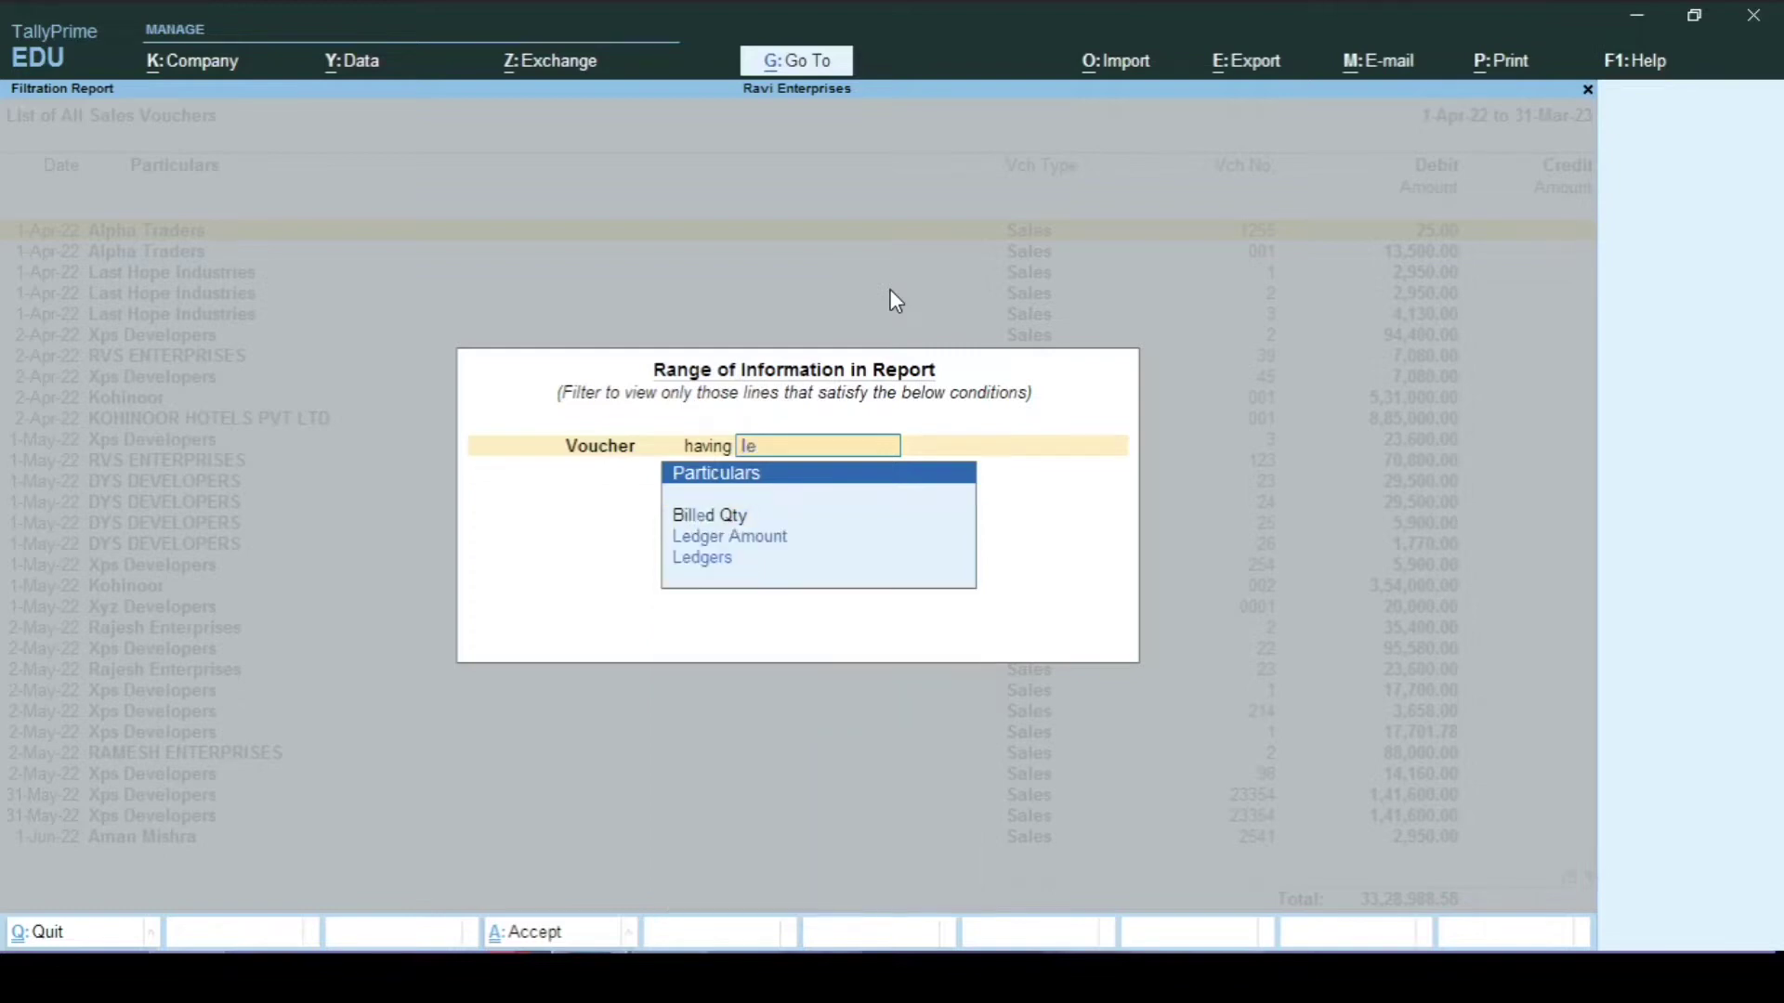
{"action": "key", "text": "Down"}
{"action": "key", "text": "Down"}
{"action": "key", "text": "Return"}
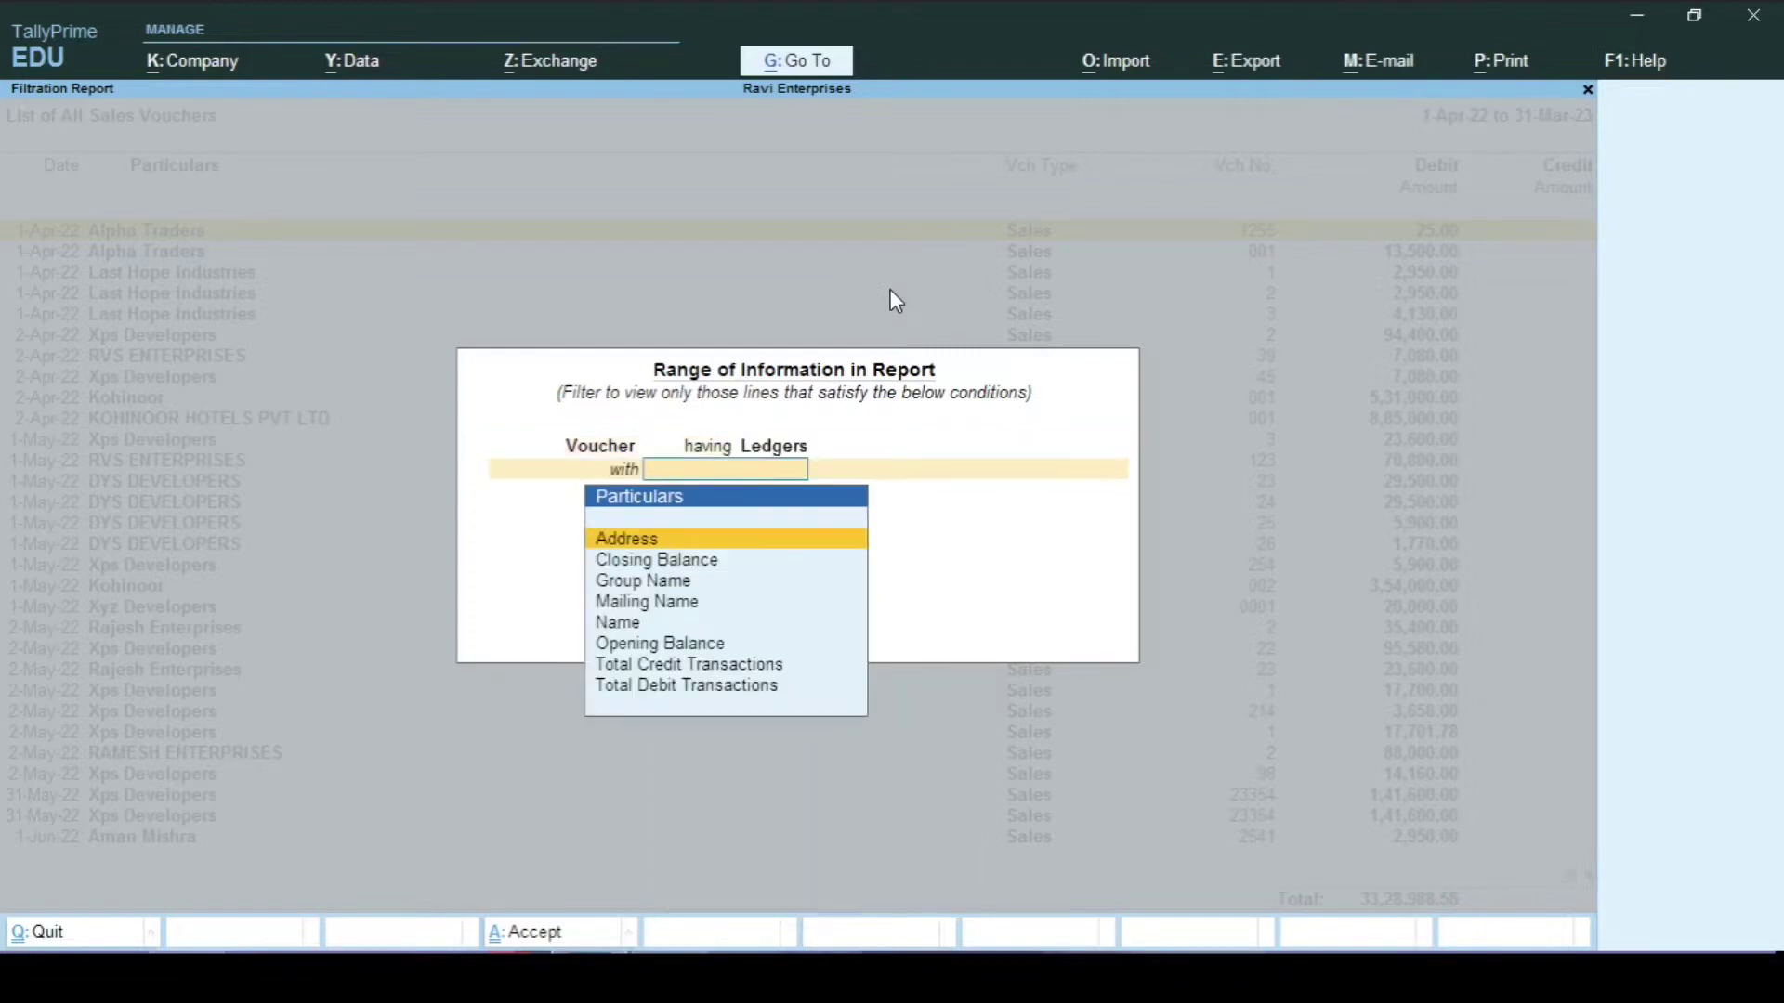
Complete the filter with Address containing "ut", end the condition list and apply it
{"action": "key", "text": "Return"}
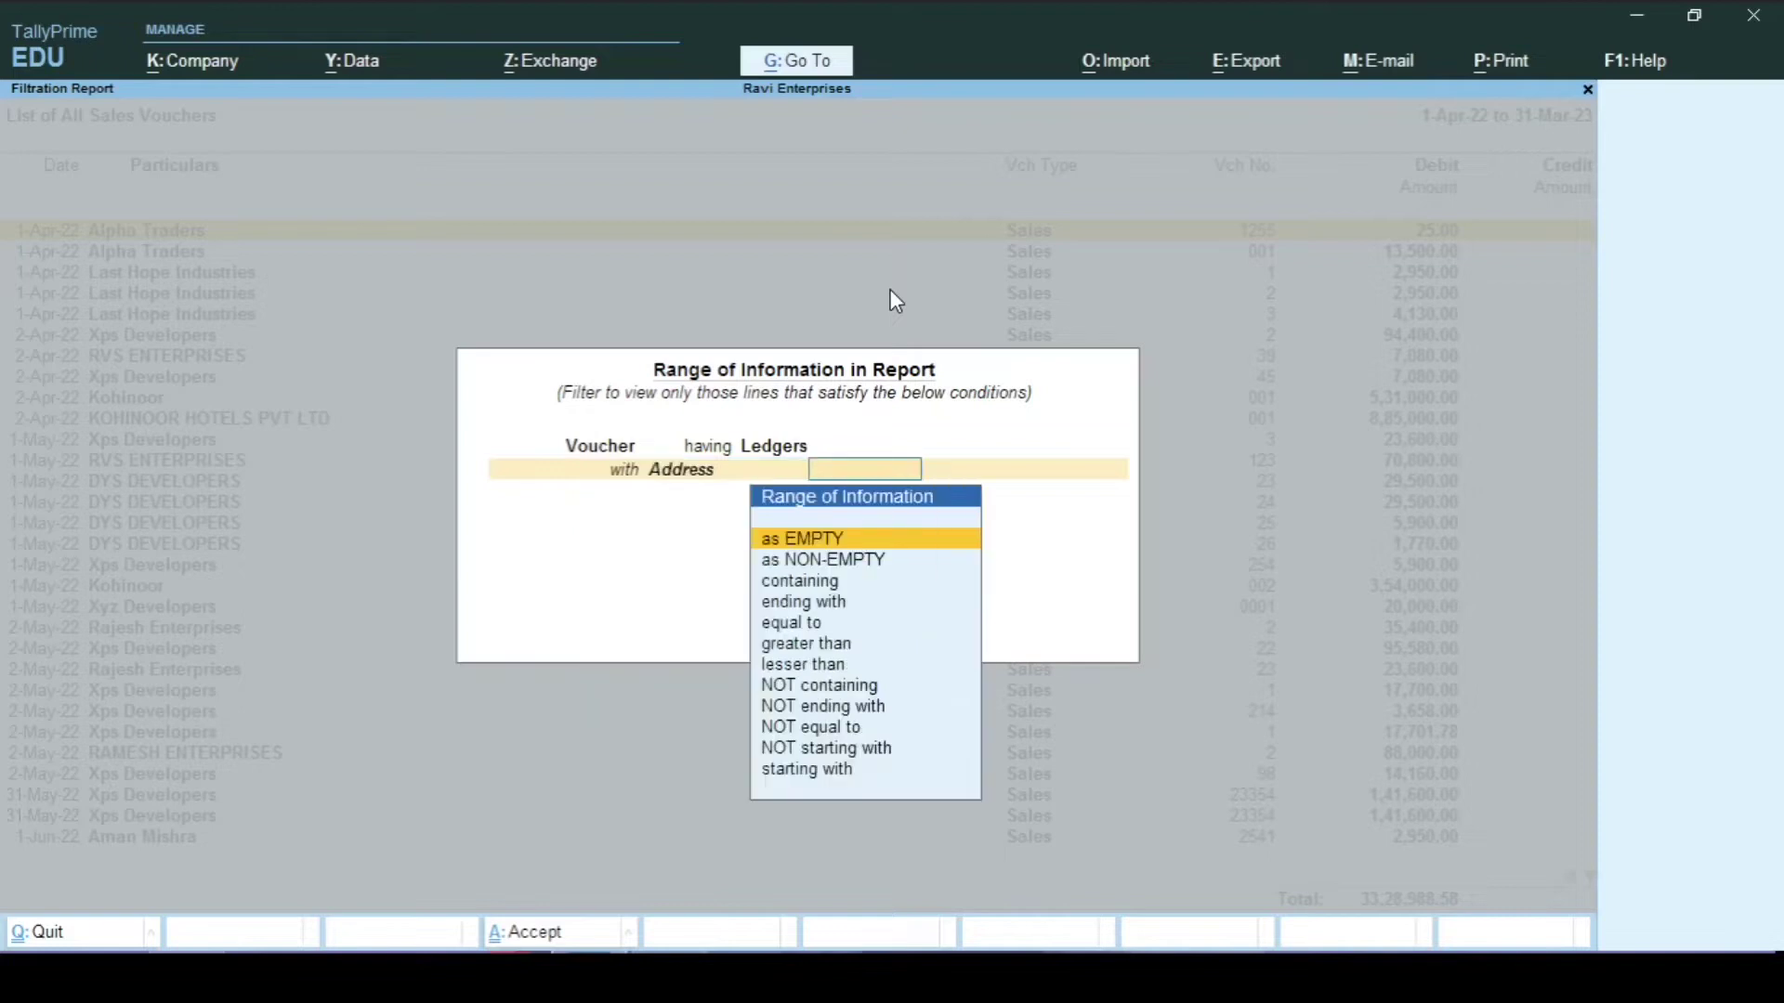
{"action": "type", "text": "equal to"}
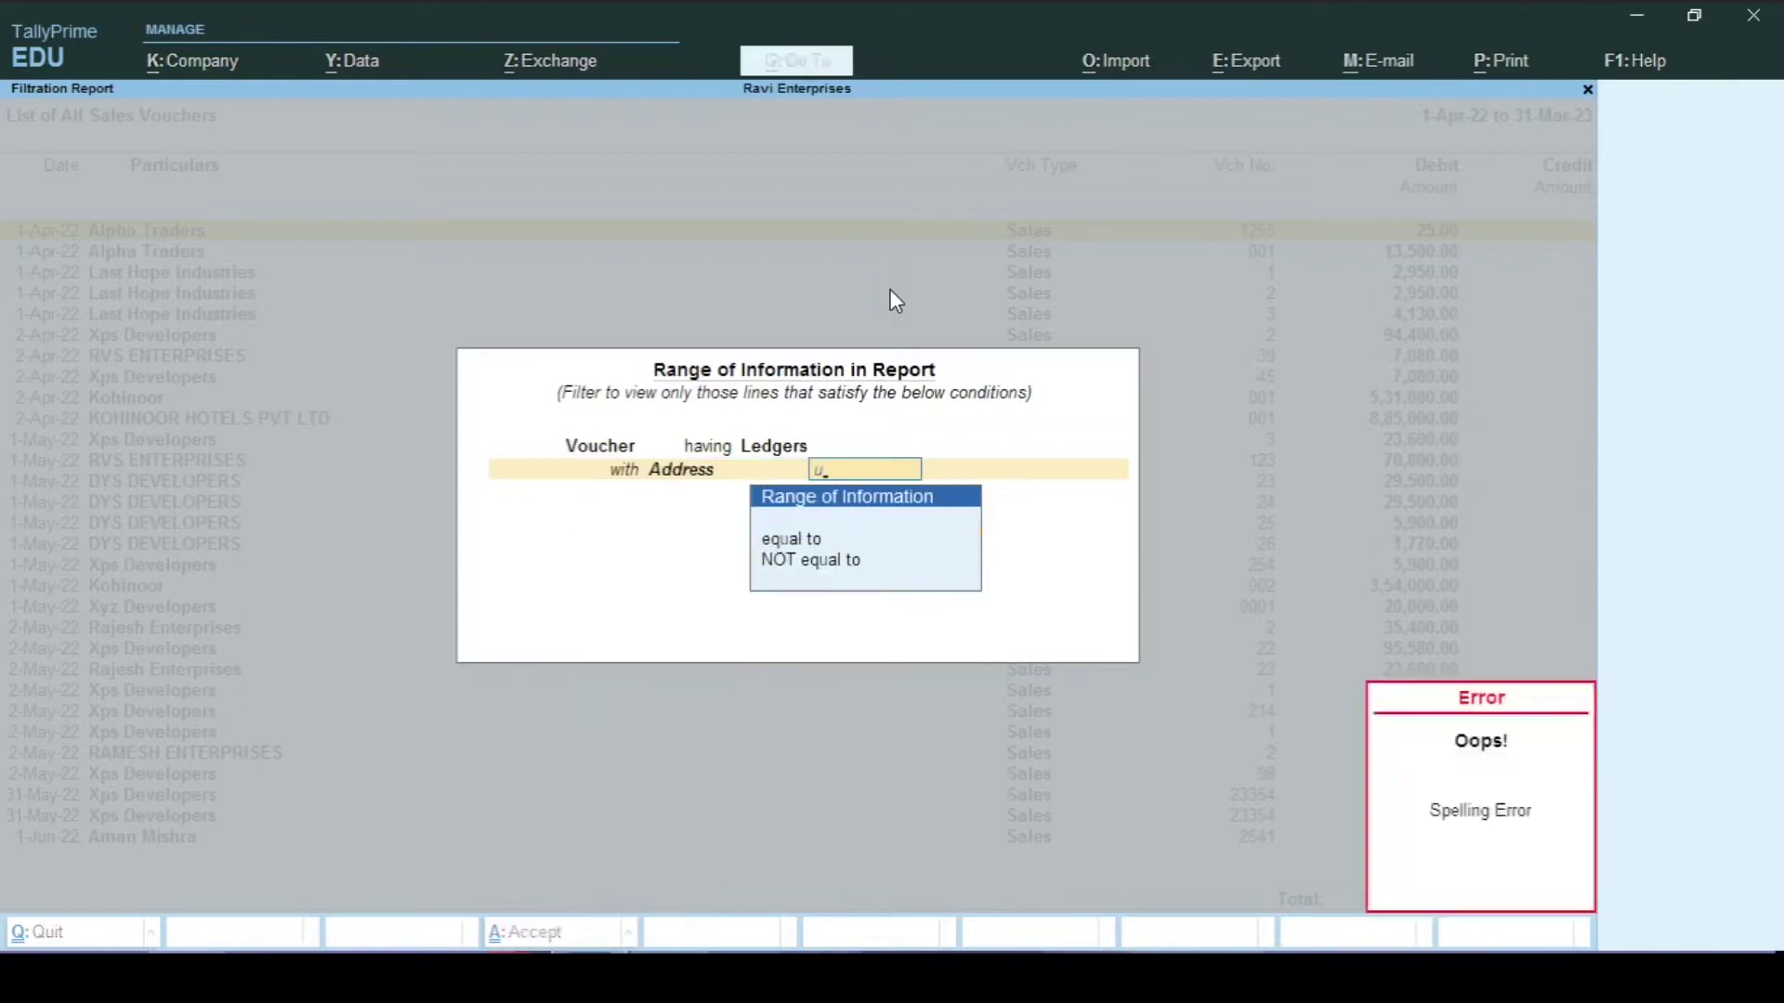
{"action": "key", "text": "Return"}
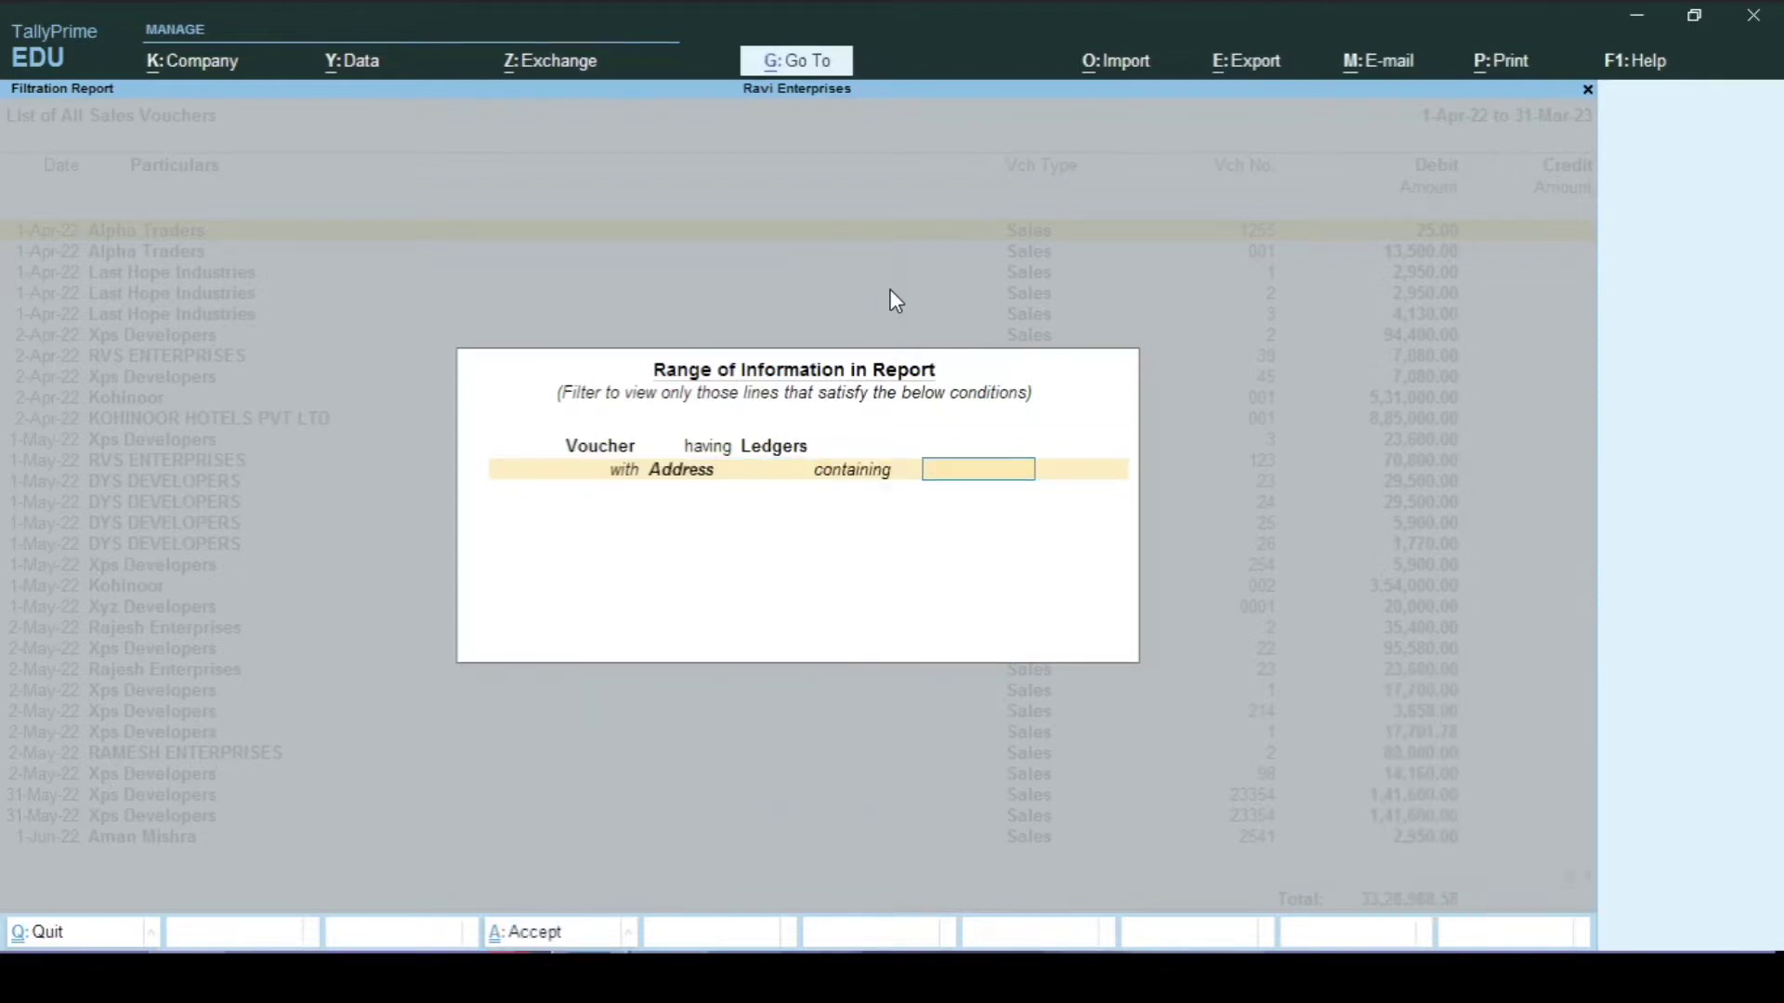
{"action": "type", "text": "uttar"}
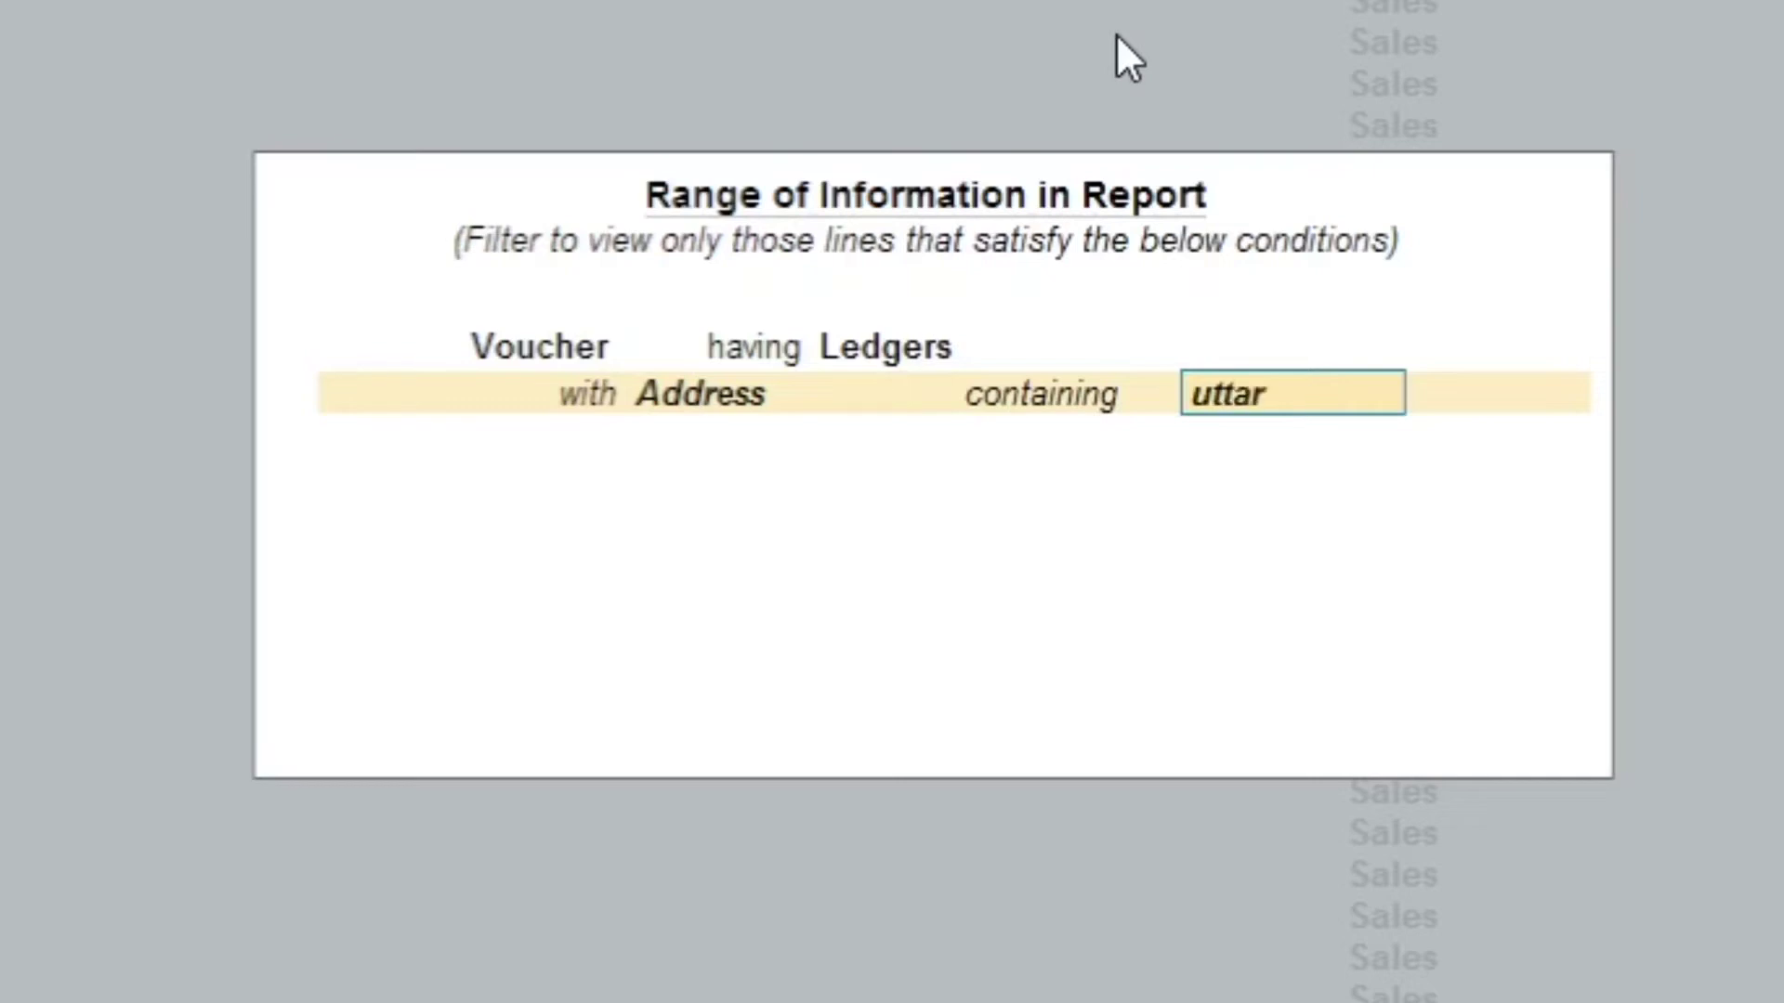
{"action": "key", "text": "BackSpace"}
{"action": "key", "text": "BackSpace"}
{"action": "key", "text": "BackSpace"}
{"action": "key", "text": "Return"}
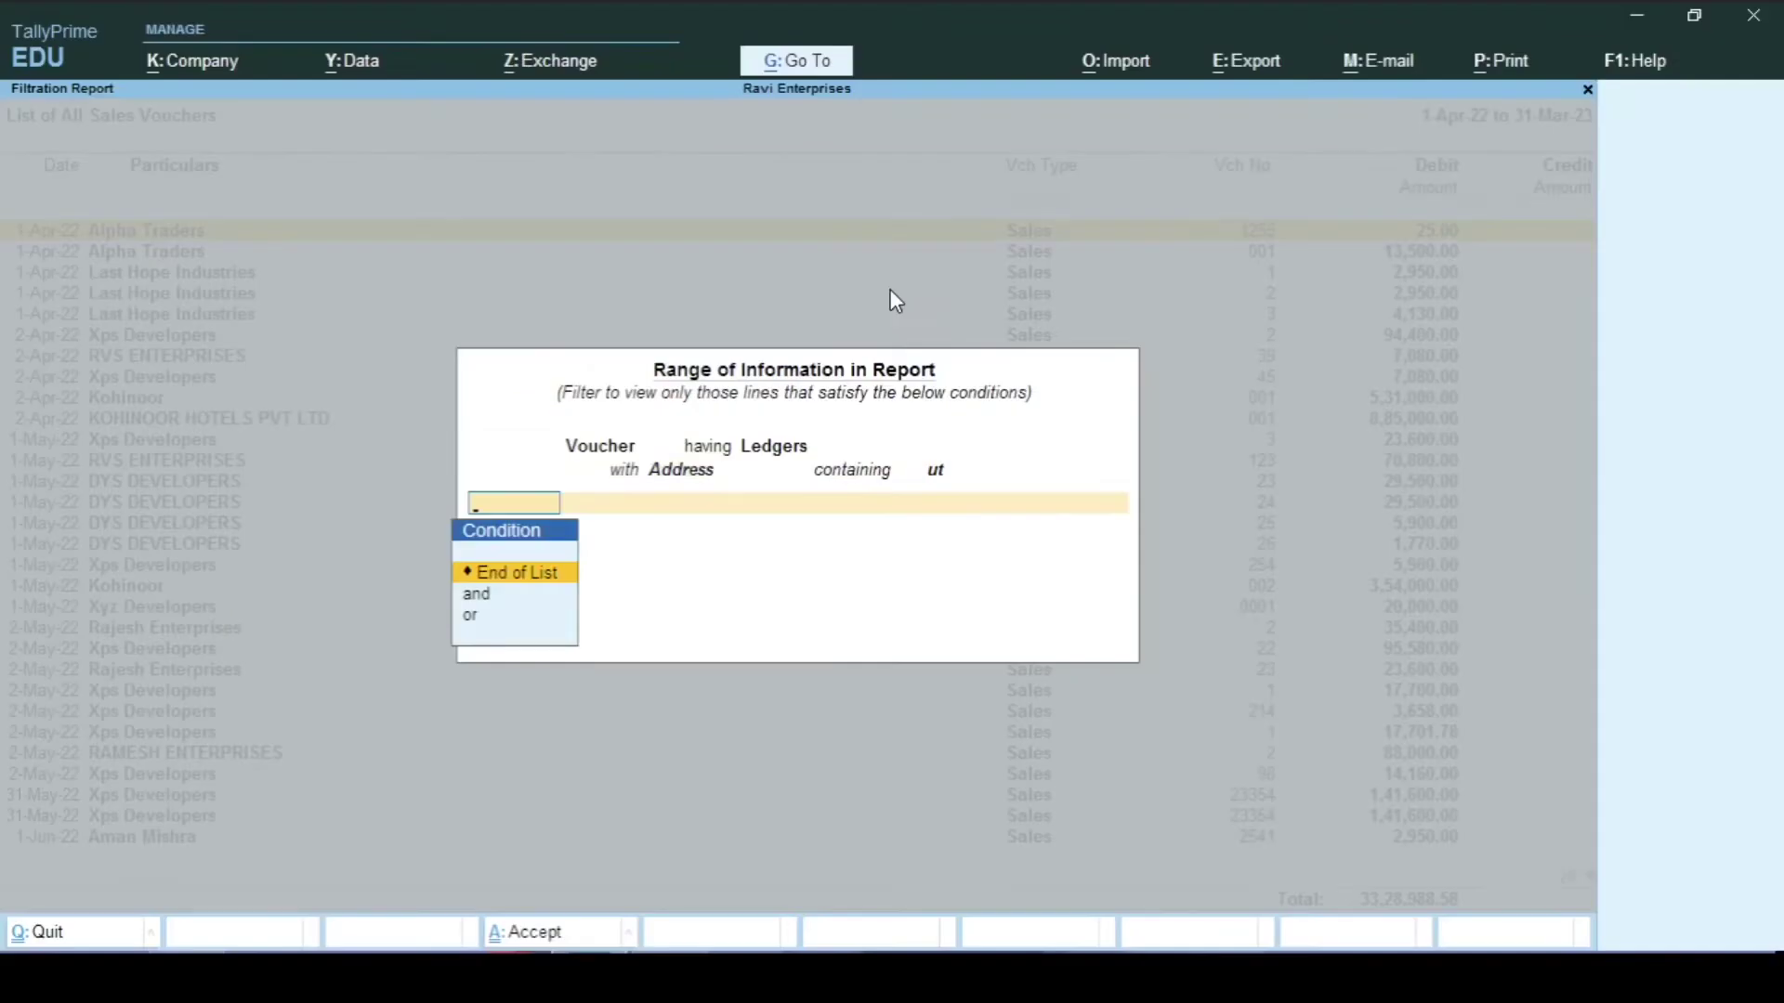
{"action": "key", "text": "Return"}
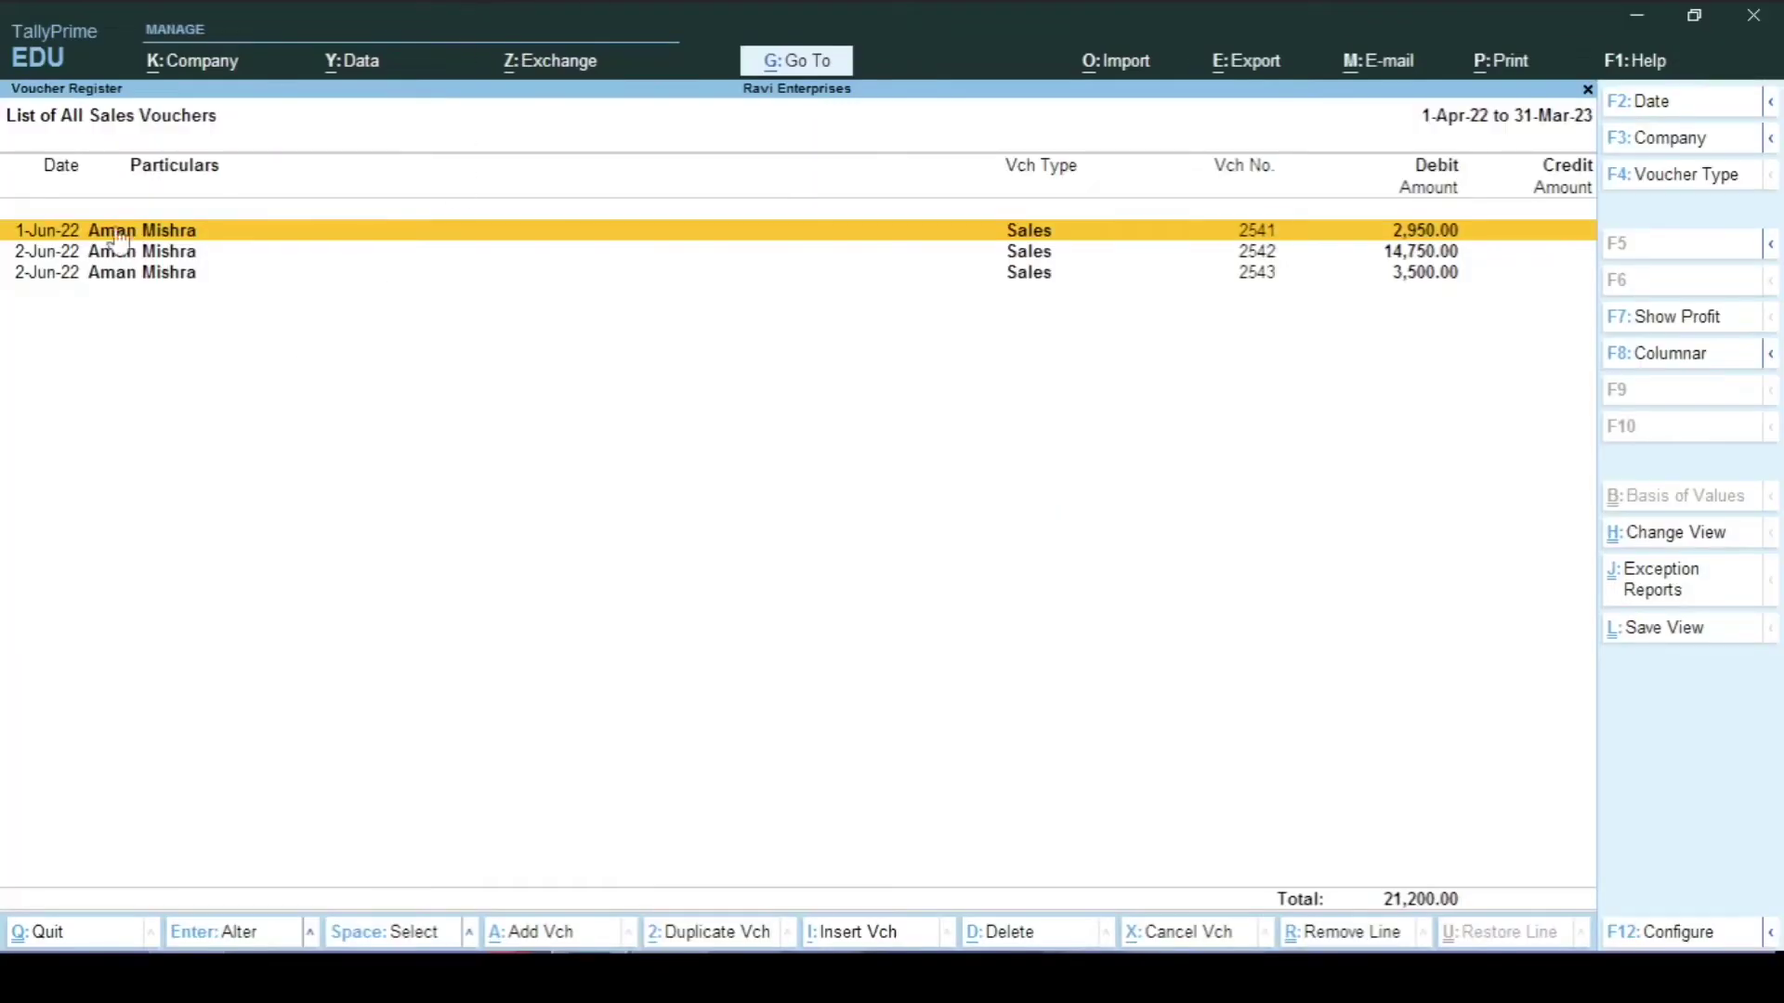
Check the mailing address in the party ledger of the 1-Jun-22 sales voucher, and return to the filtered list
{"action": "key", "text": "Return"}
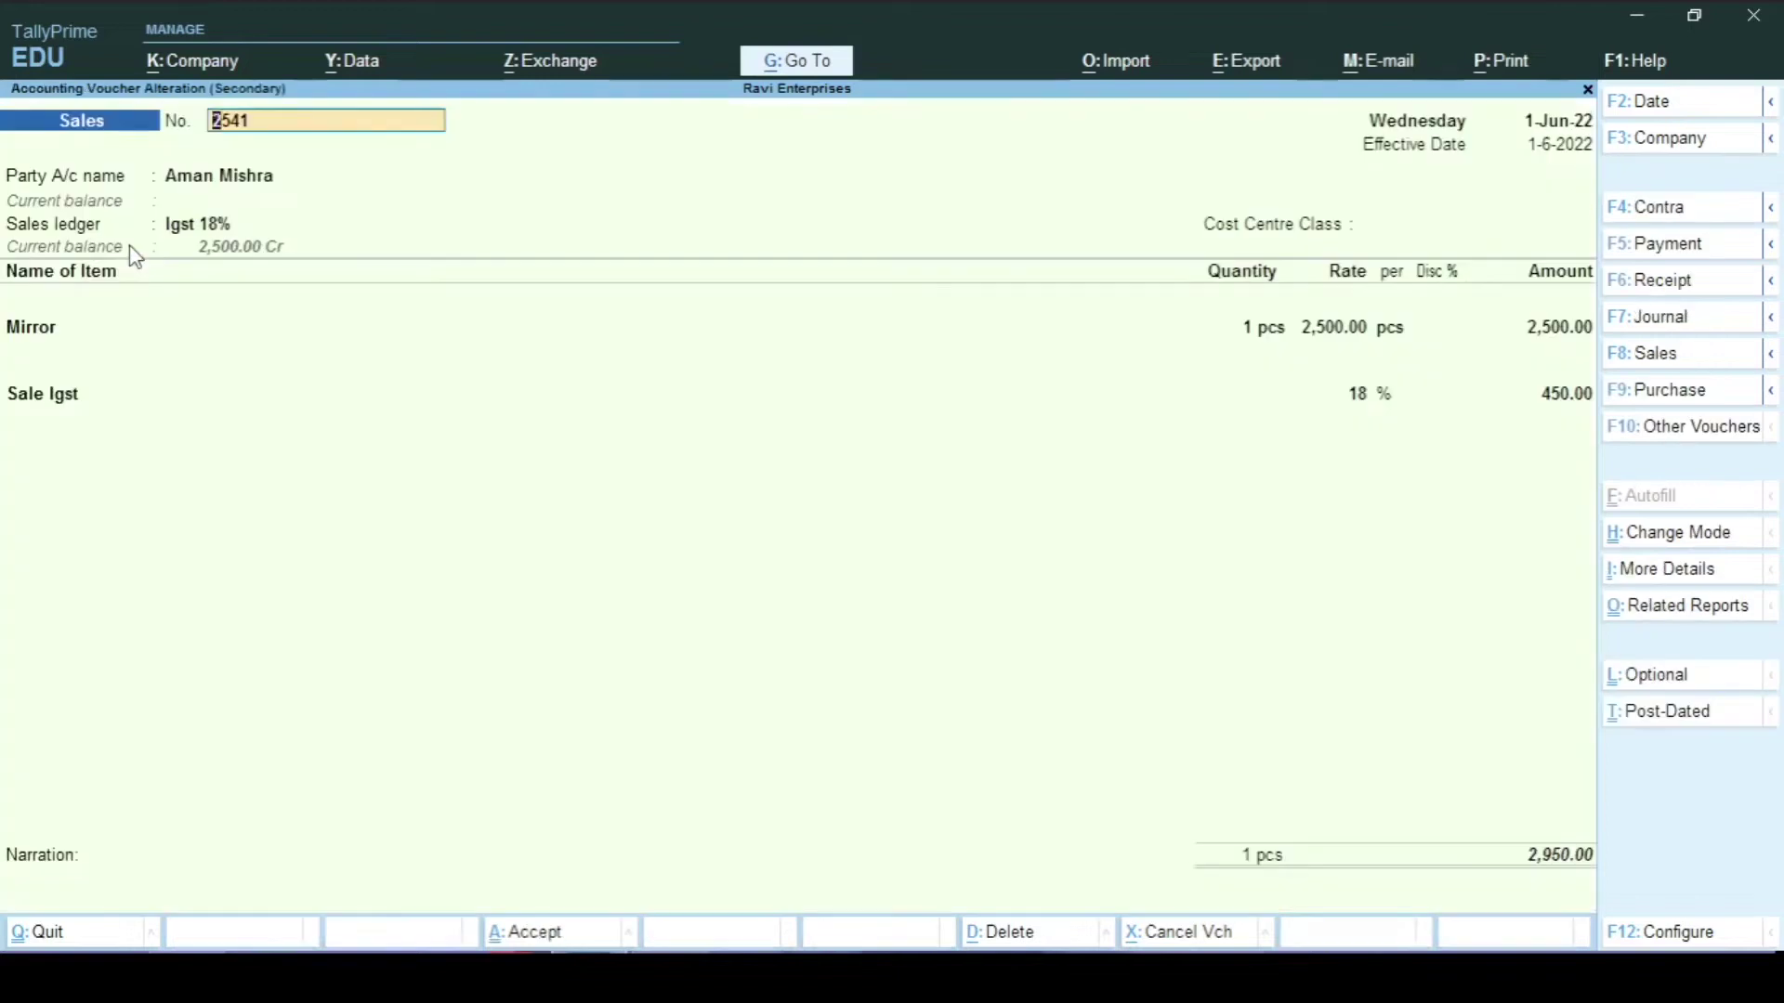
{"action": "key", "text": "ctrl+Return"}
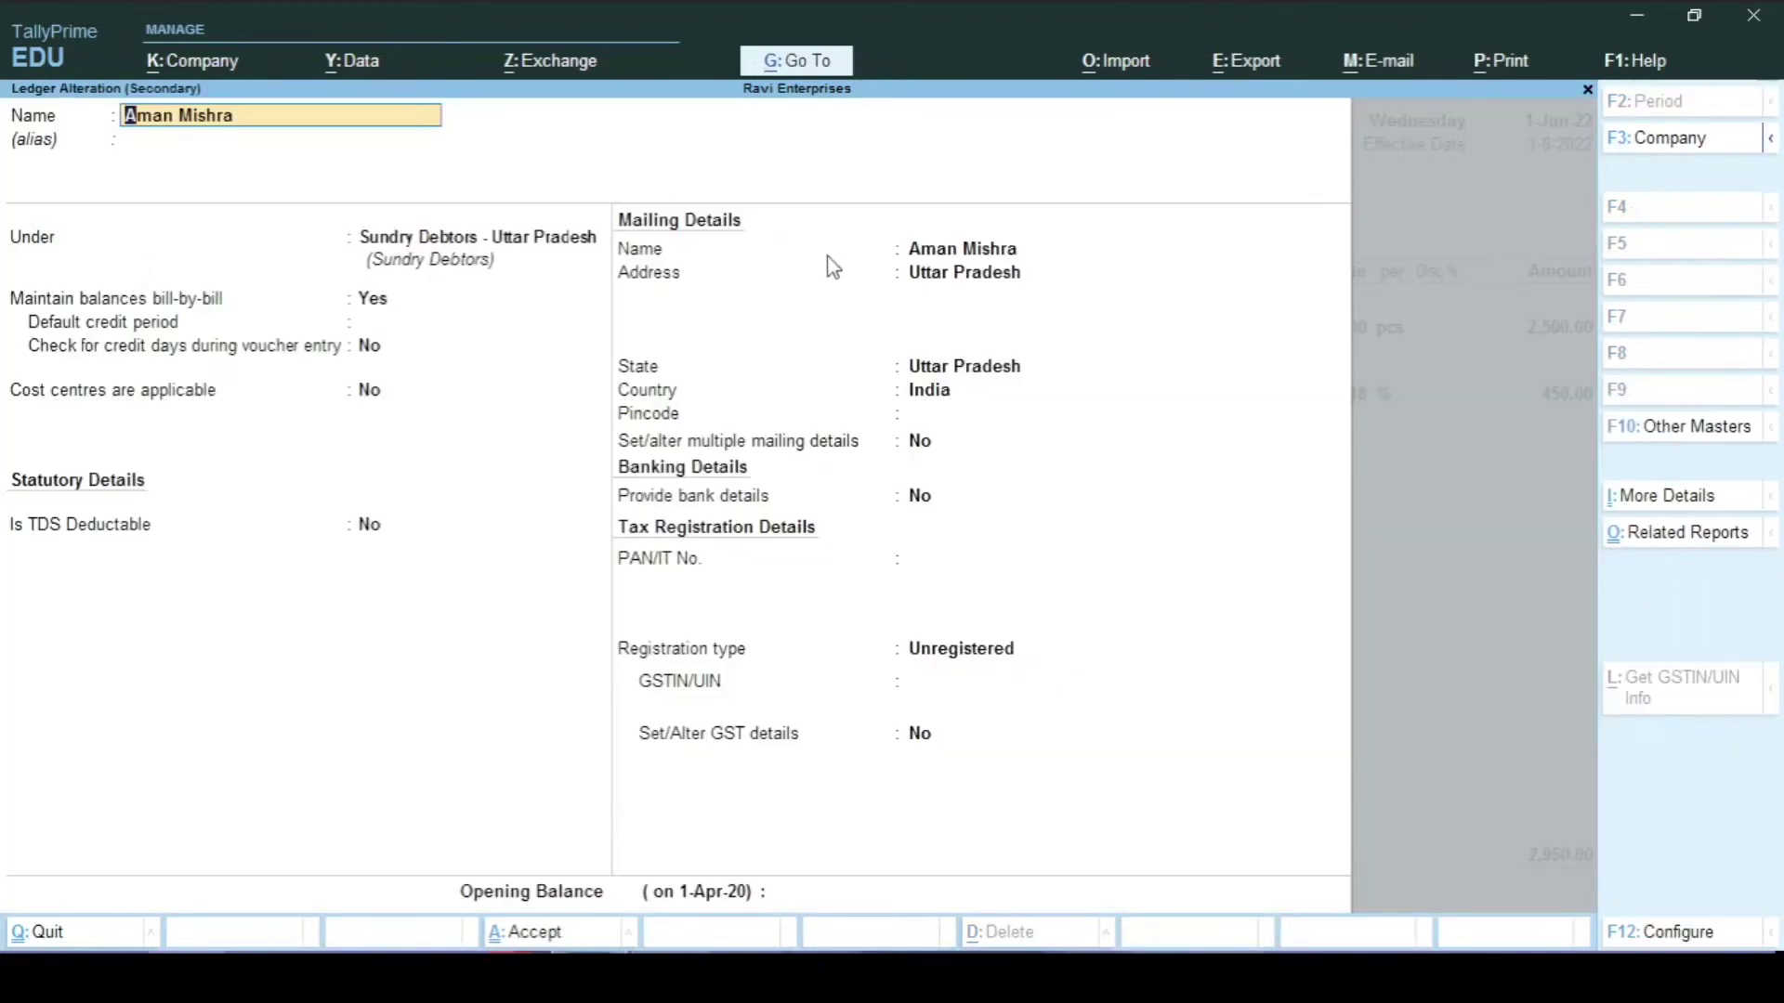
{"action": "key", "text": "Escape"}
{"action": "key", "text": "Escape"}
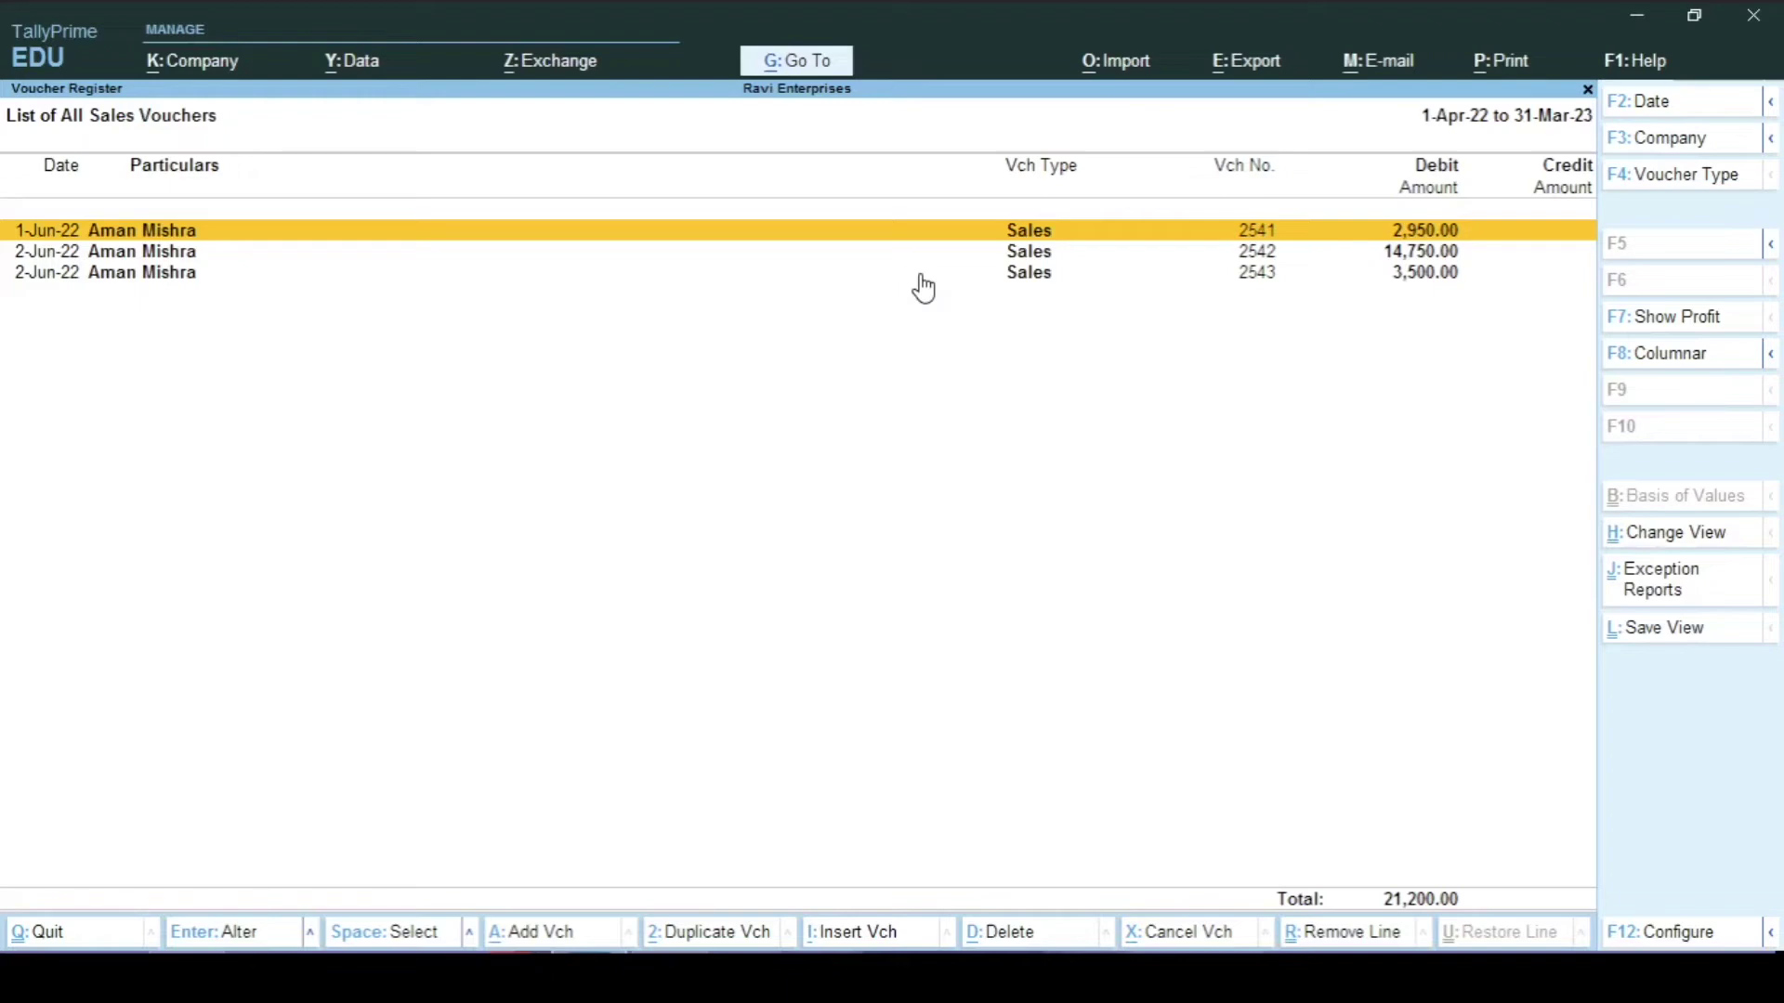
Close the sales voucher list and its parent reports to return to the Gateway of Tally
{"action": "key", "text": "Escape"}
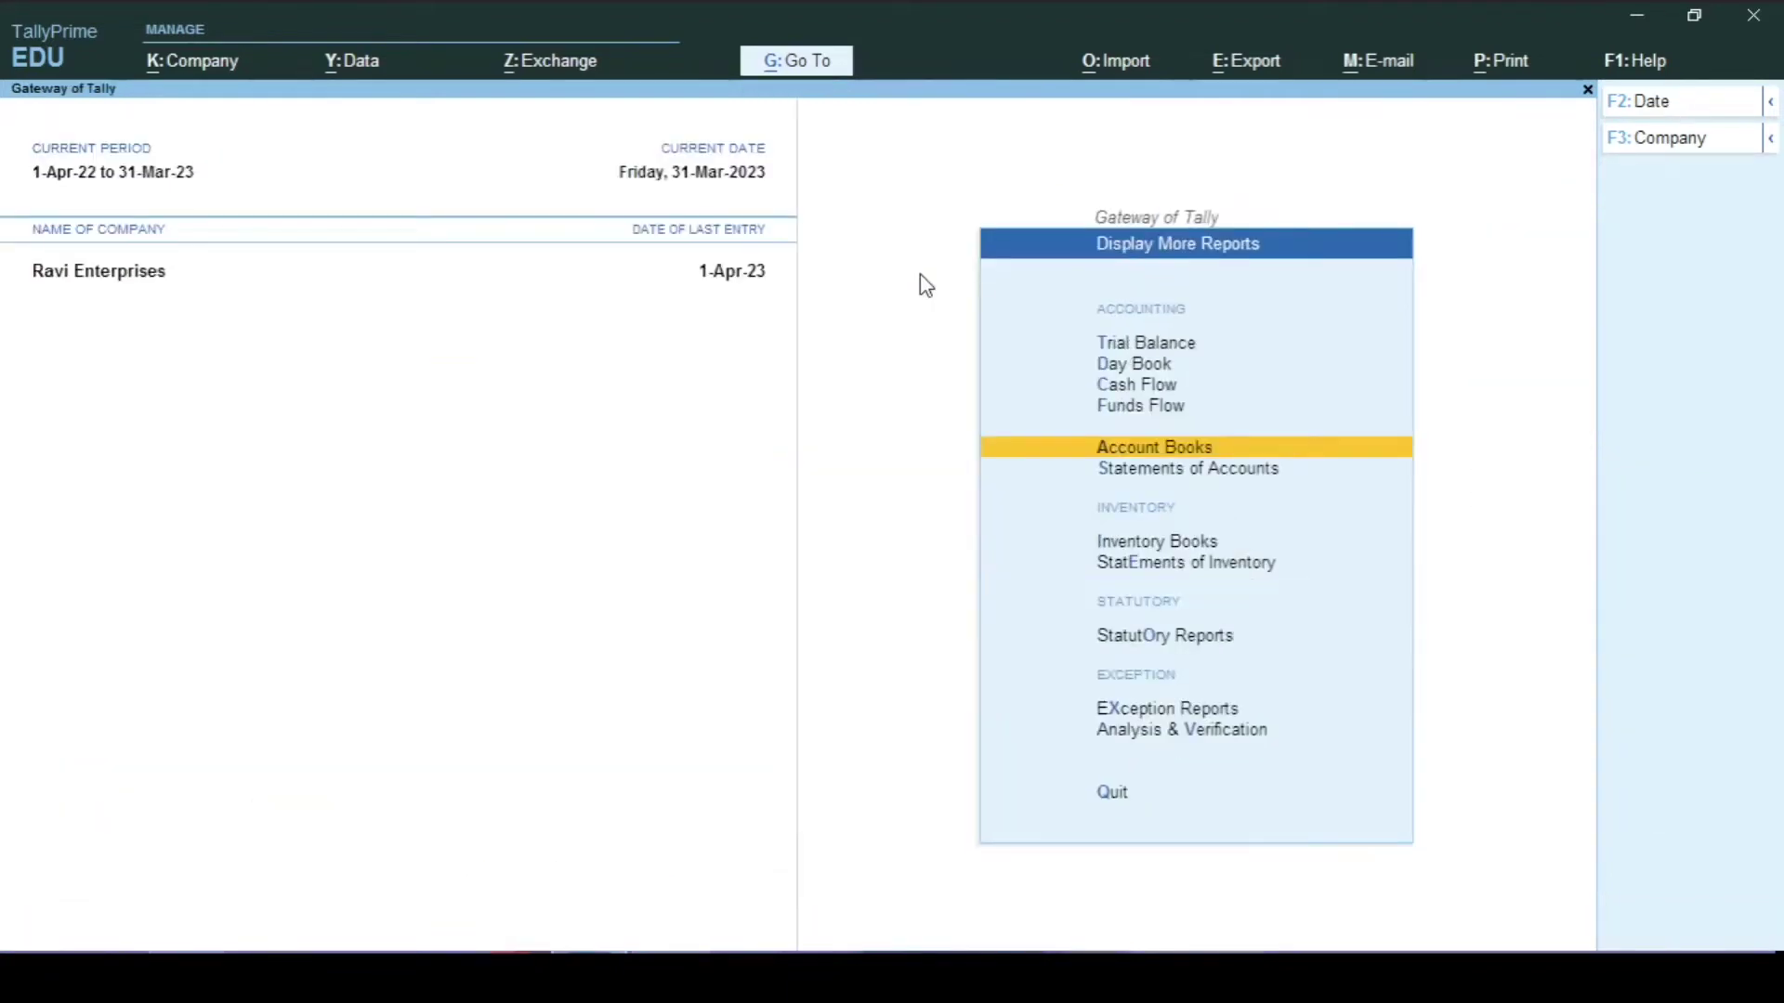
{"action": "key", "text": "Escape"}
{"action": "key", "text": "Escape"}
{"action": "key", "text": "Escape"}
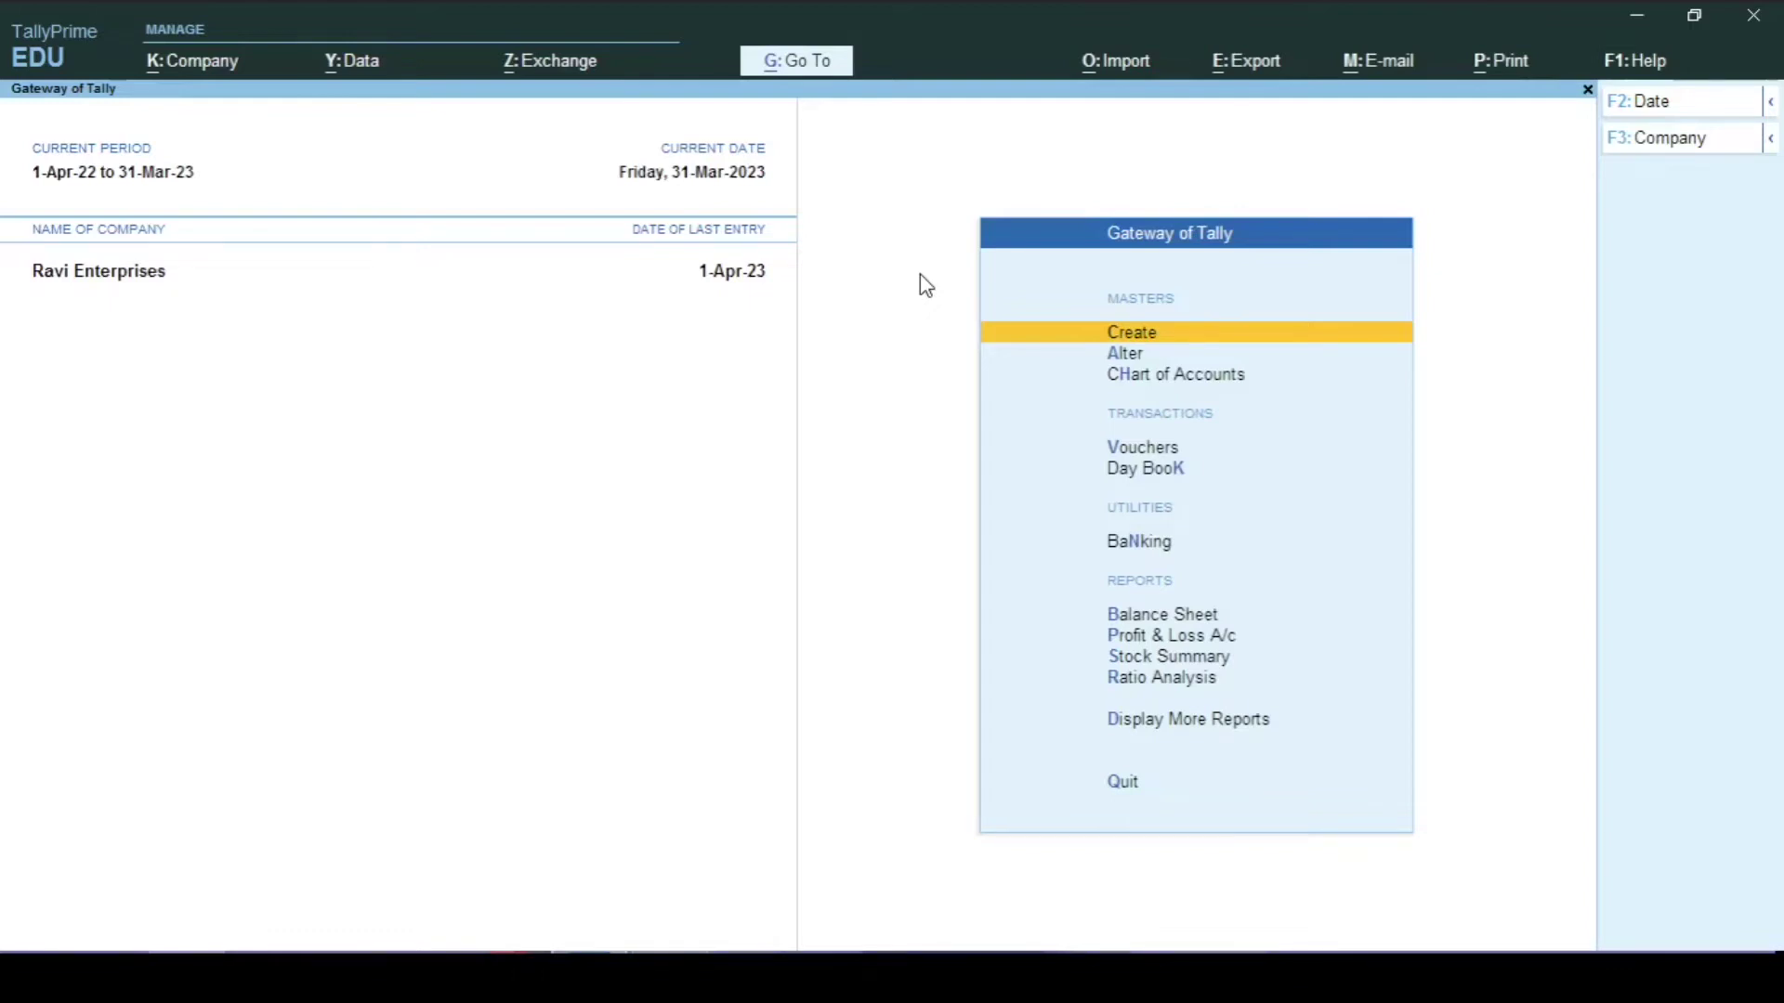
Open the Purchase Register and drill into April to list its purchase vouchers
{"action": "key", "text": "d"}
{"action": "key", "text": "a"}
{"action": "key", "text": "u"}
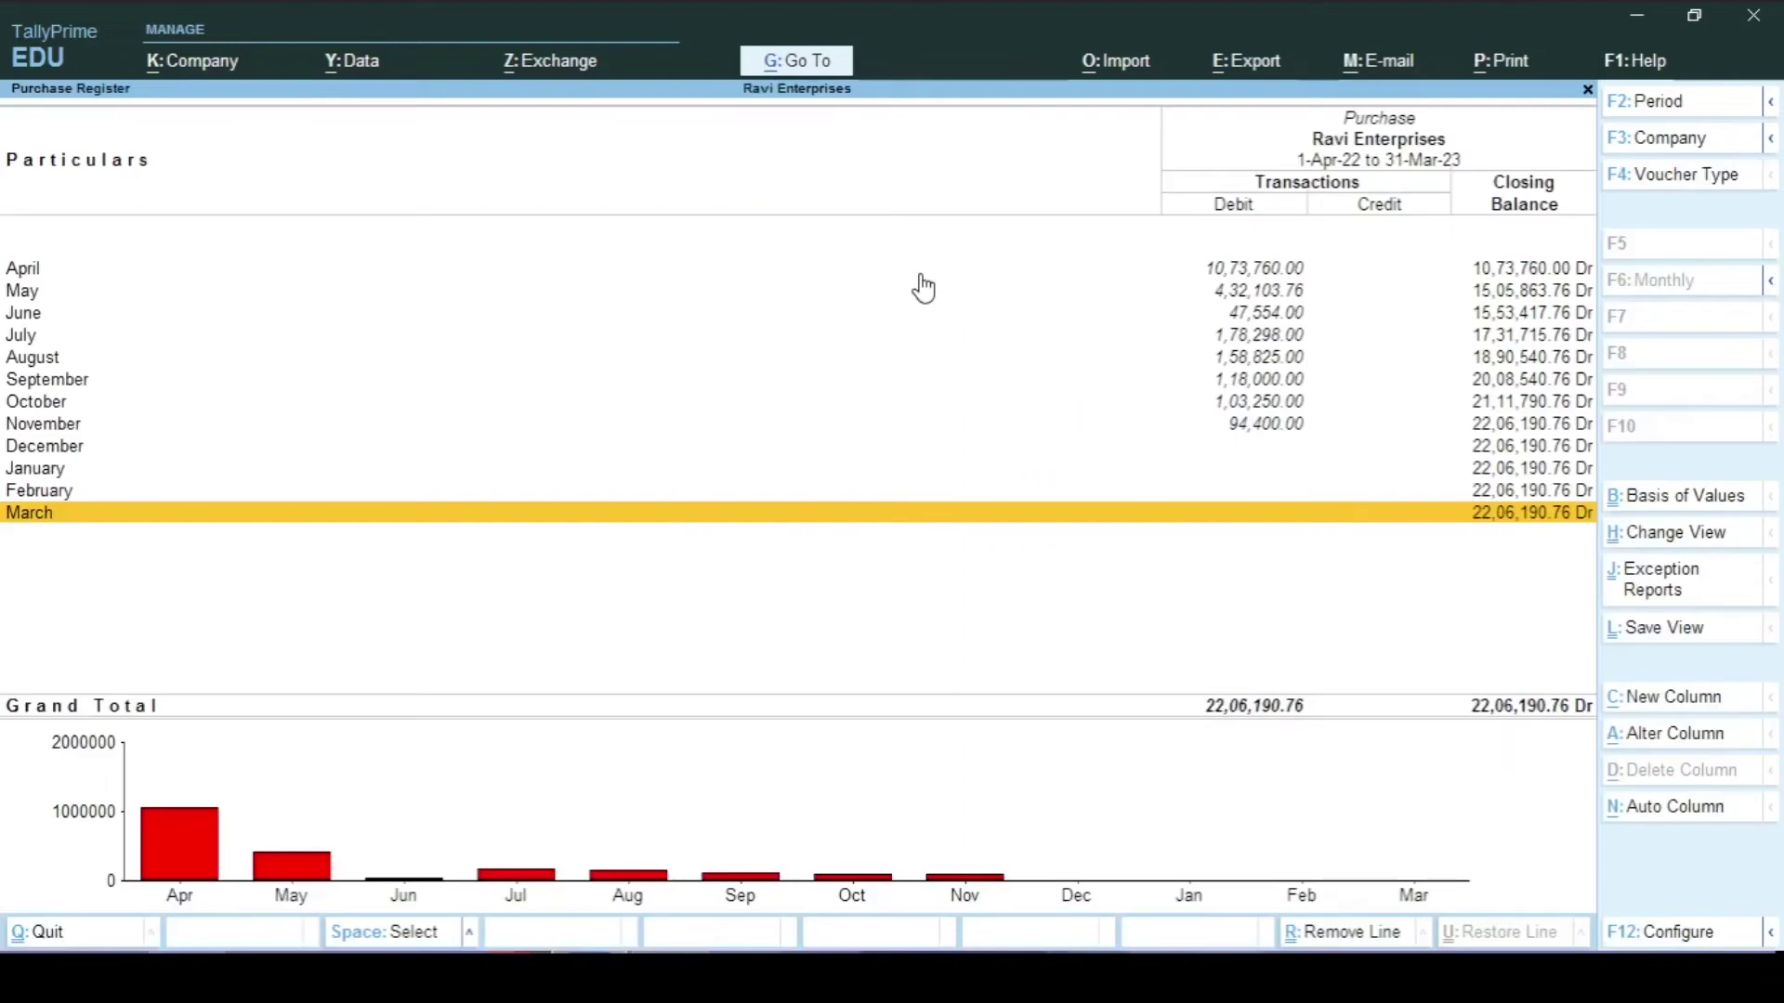
{"action": "key", "text": "Up"}
{"action": "key", "text": "Up"}
{"action": "key", "text": "Up"}
{"action": "key", "text": "Up"}
{"action": "key", "text": "Up"}
{"action": "key", "text": "Up"}
{"action": "key", "text": "Up"}
{"action": "key", "text": "Up"}
{"action": "key", "text": "Up"}
{"action": "key", "text": "Up"}
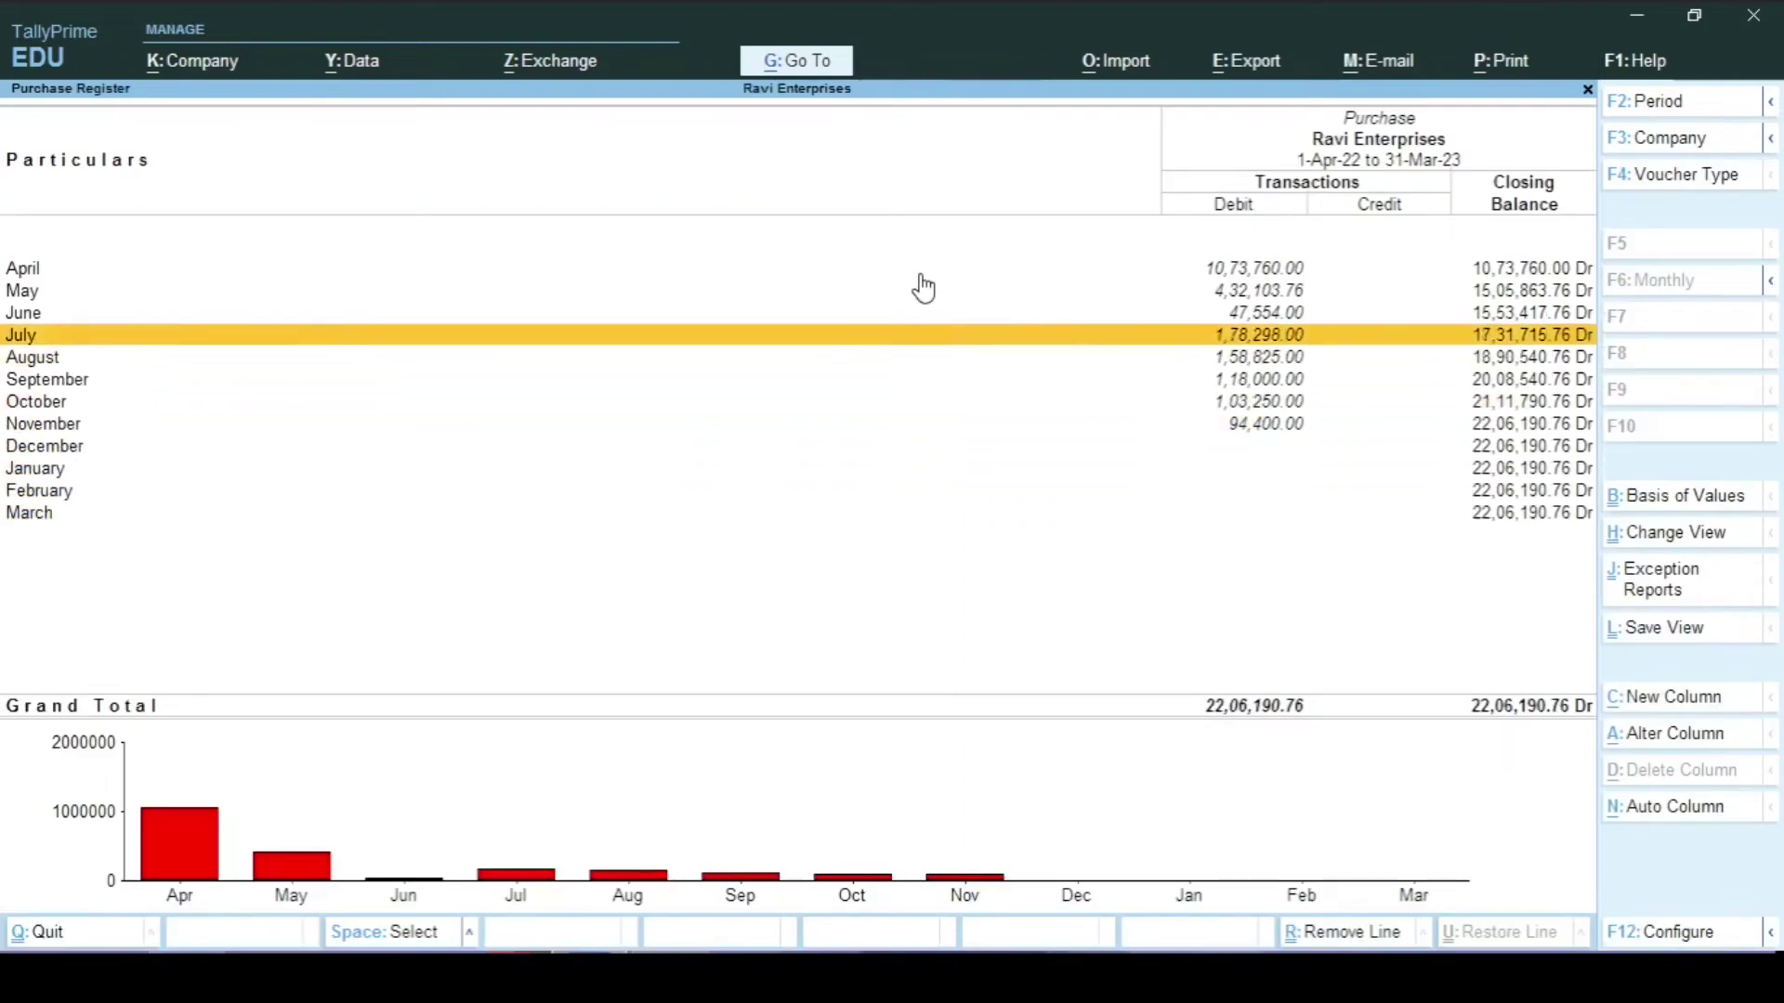
{"action": "key", "text": "Up"}
{"action": "key", "text": "Return"}
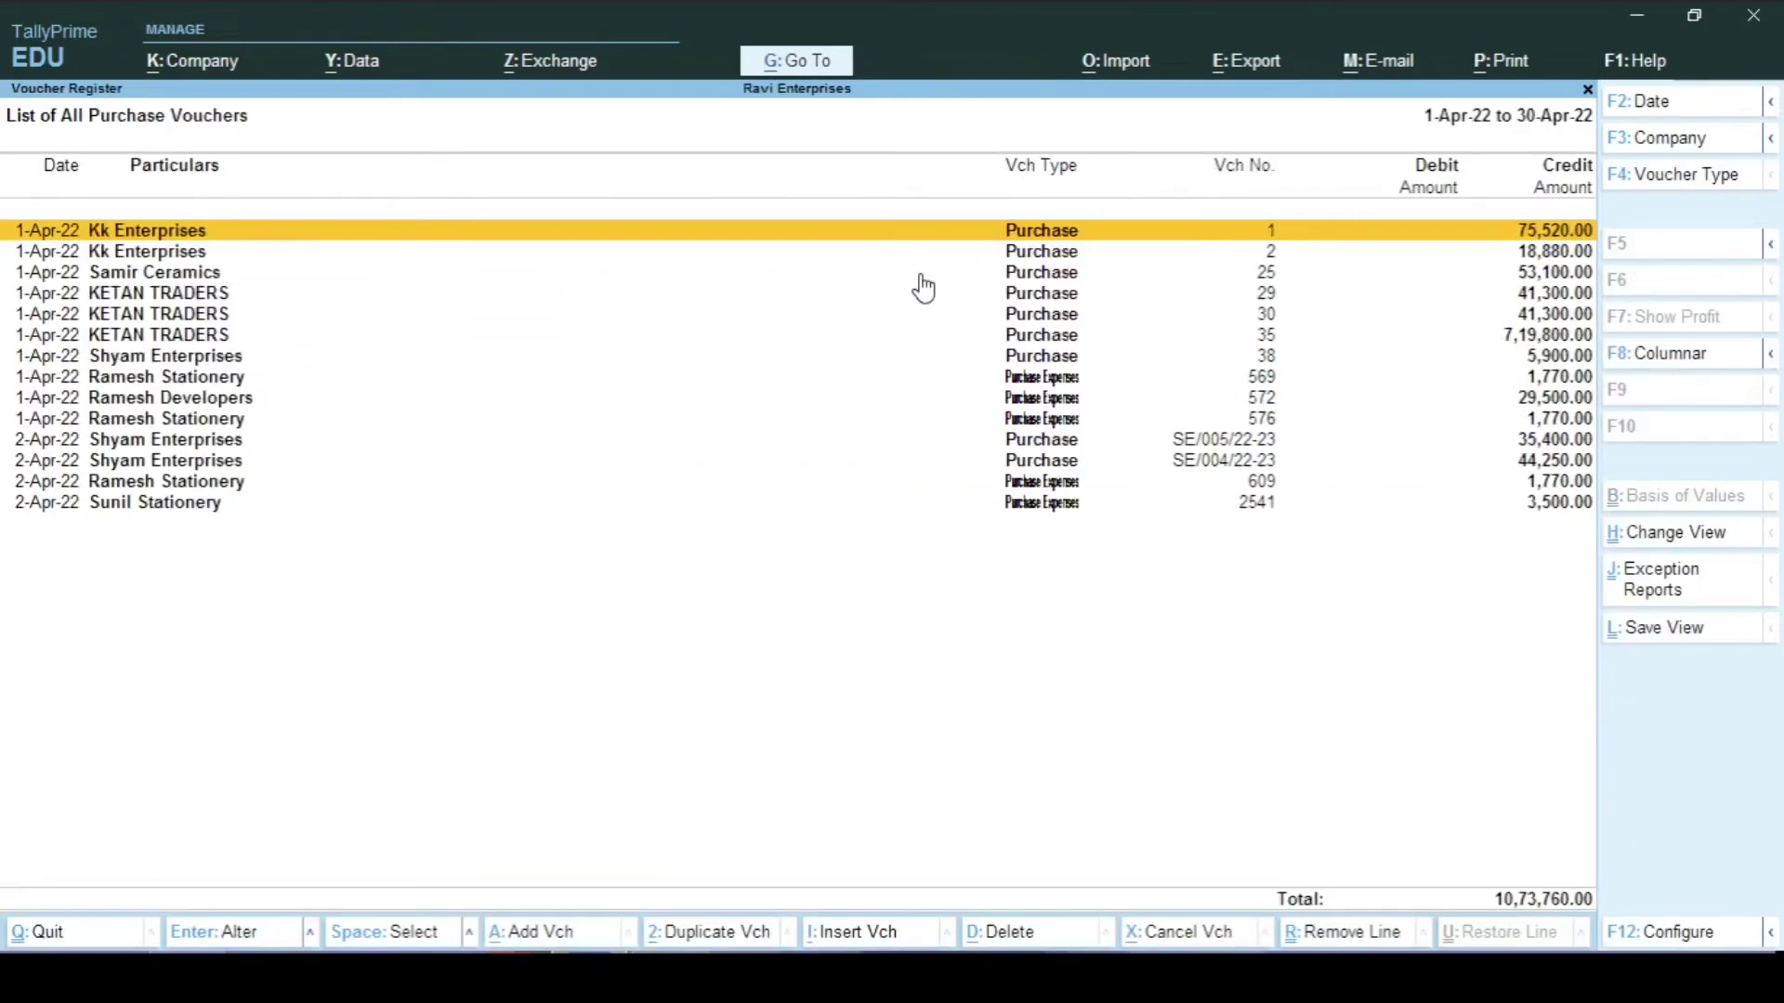
Set the period of the purchase voucher list to 1-Apr-21 through 31-Mar-23
{"action": "key", "text": "F2"}
{"action": "type", "text": "1/4/2021"}
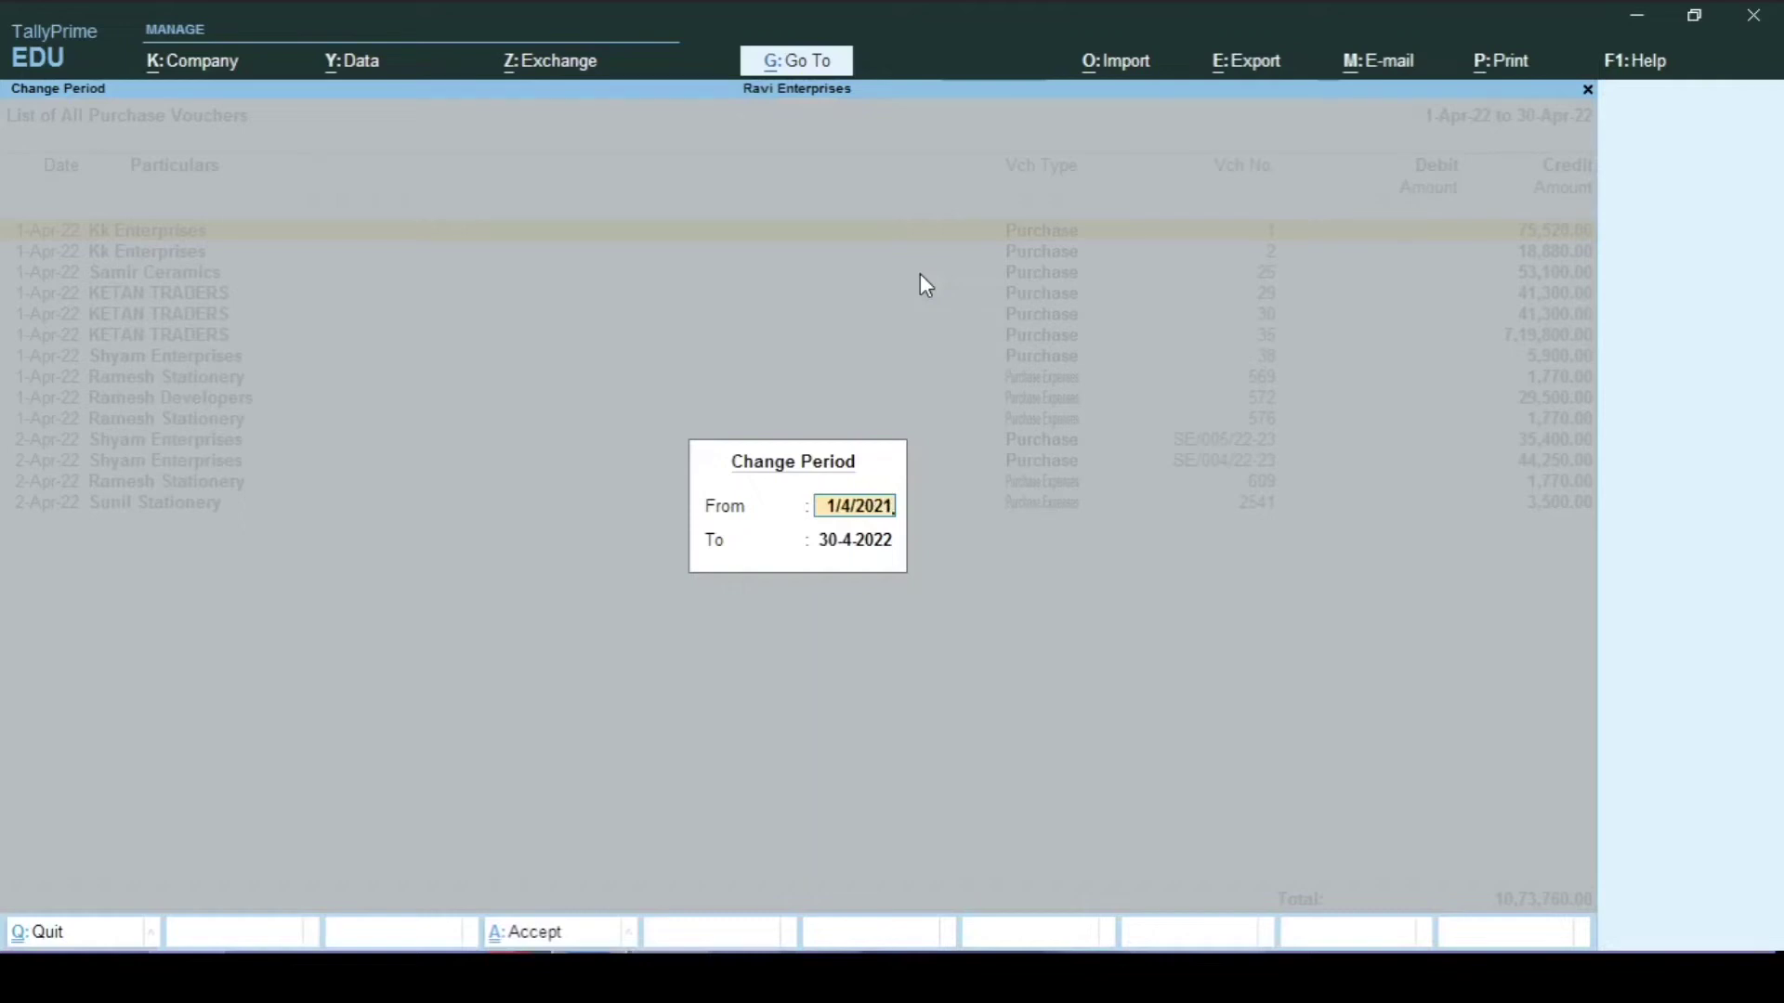
{"action": "key", "text": "Return"}
{"action": "key", "text": "Return"}
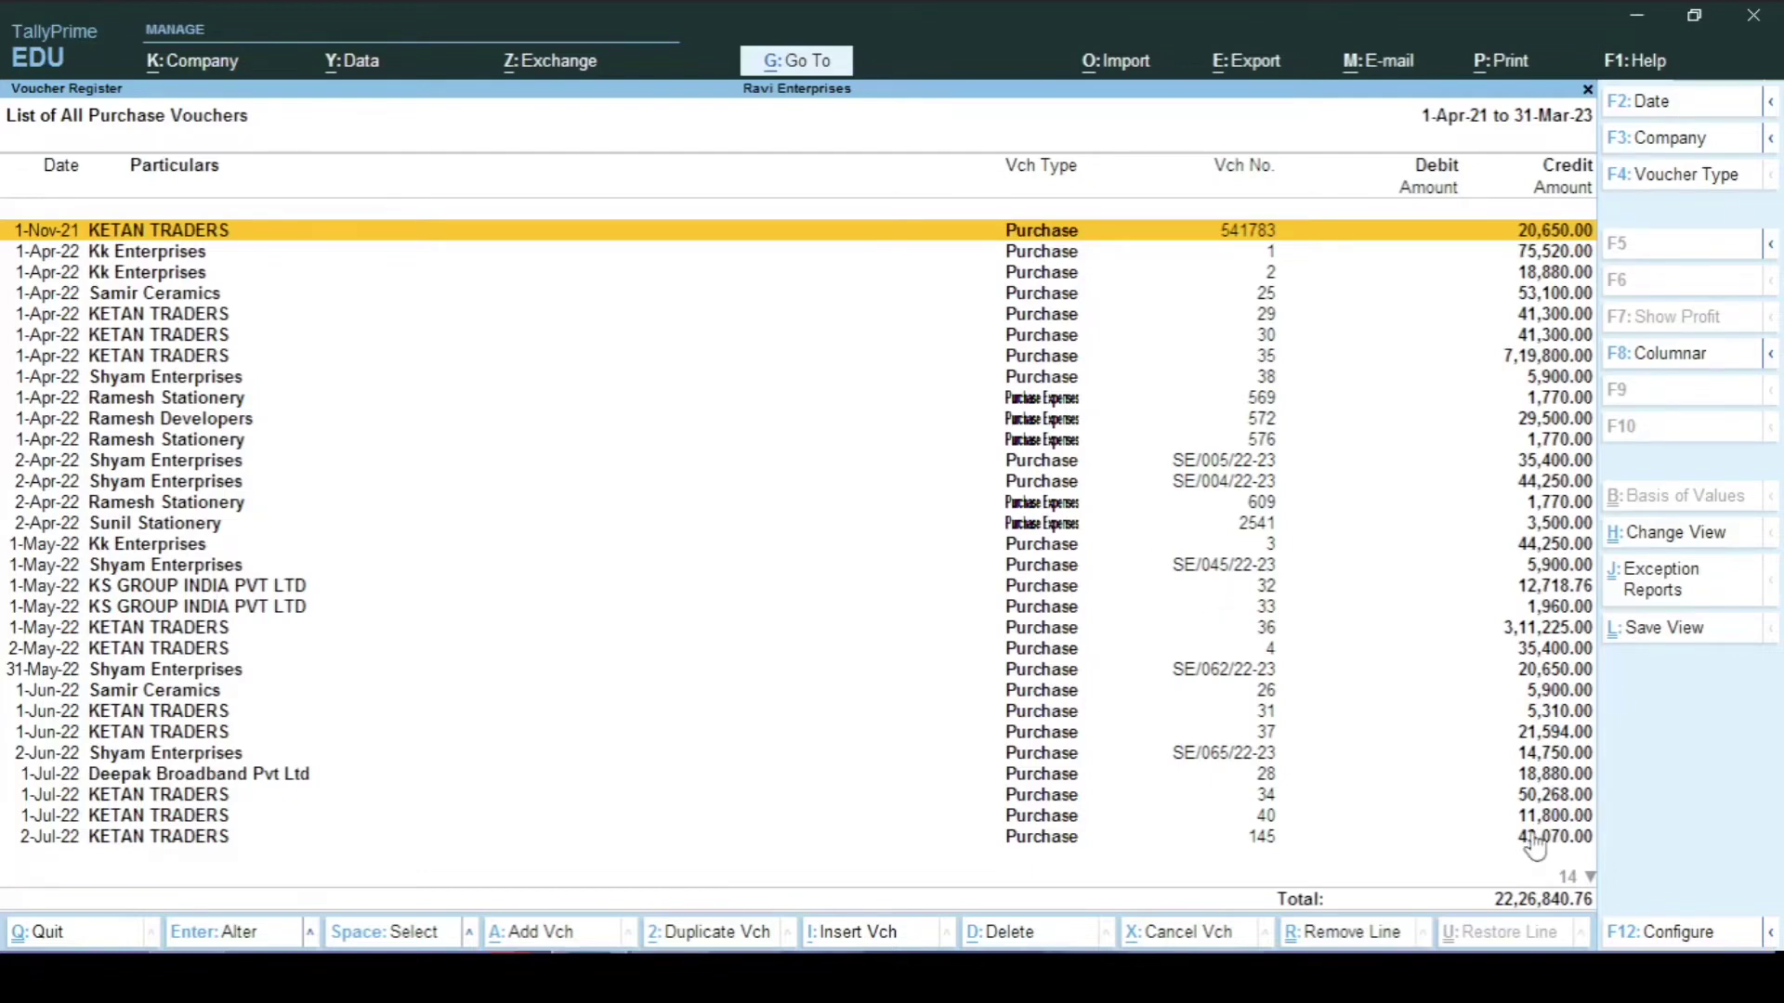
Start a range filter on the purchase voucher list with Voucher having Ledgers
{"action": "key", "text": "alt+F12"}
{"action": "key", "text": "Return"}
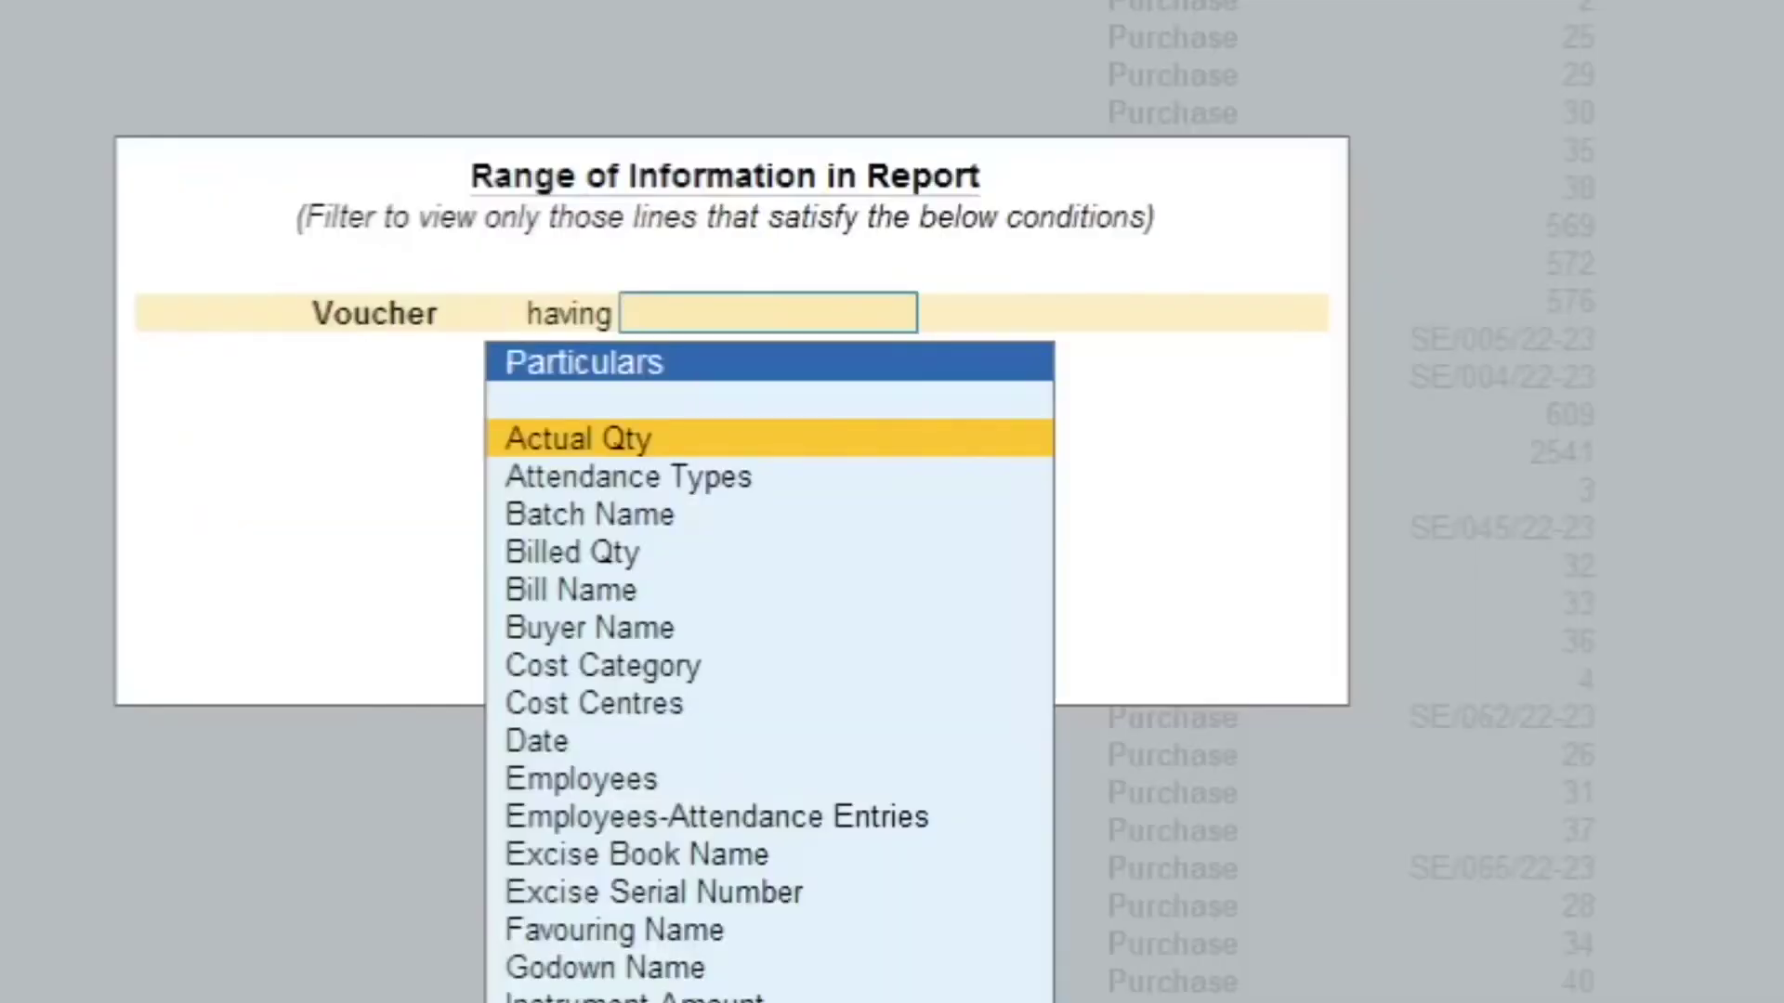
{"action": "key", "text": "Down"}
{"action": "scroll", "coordinate": [769, 669], "scroll_direction": "down", "scroll_amount": 3}
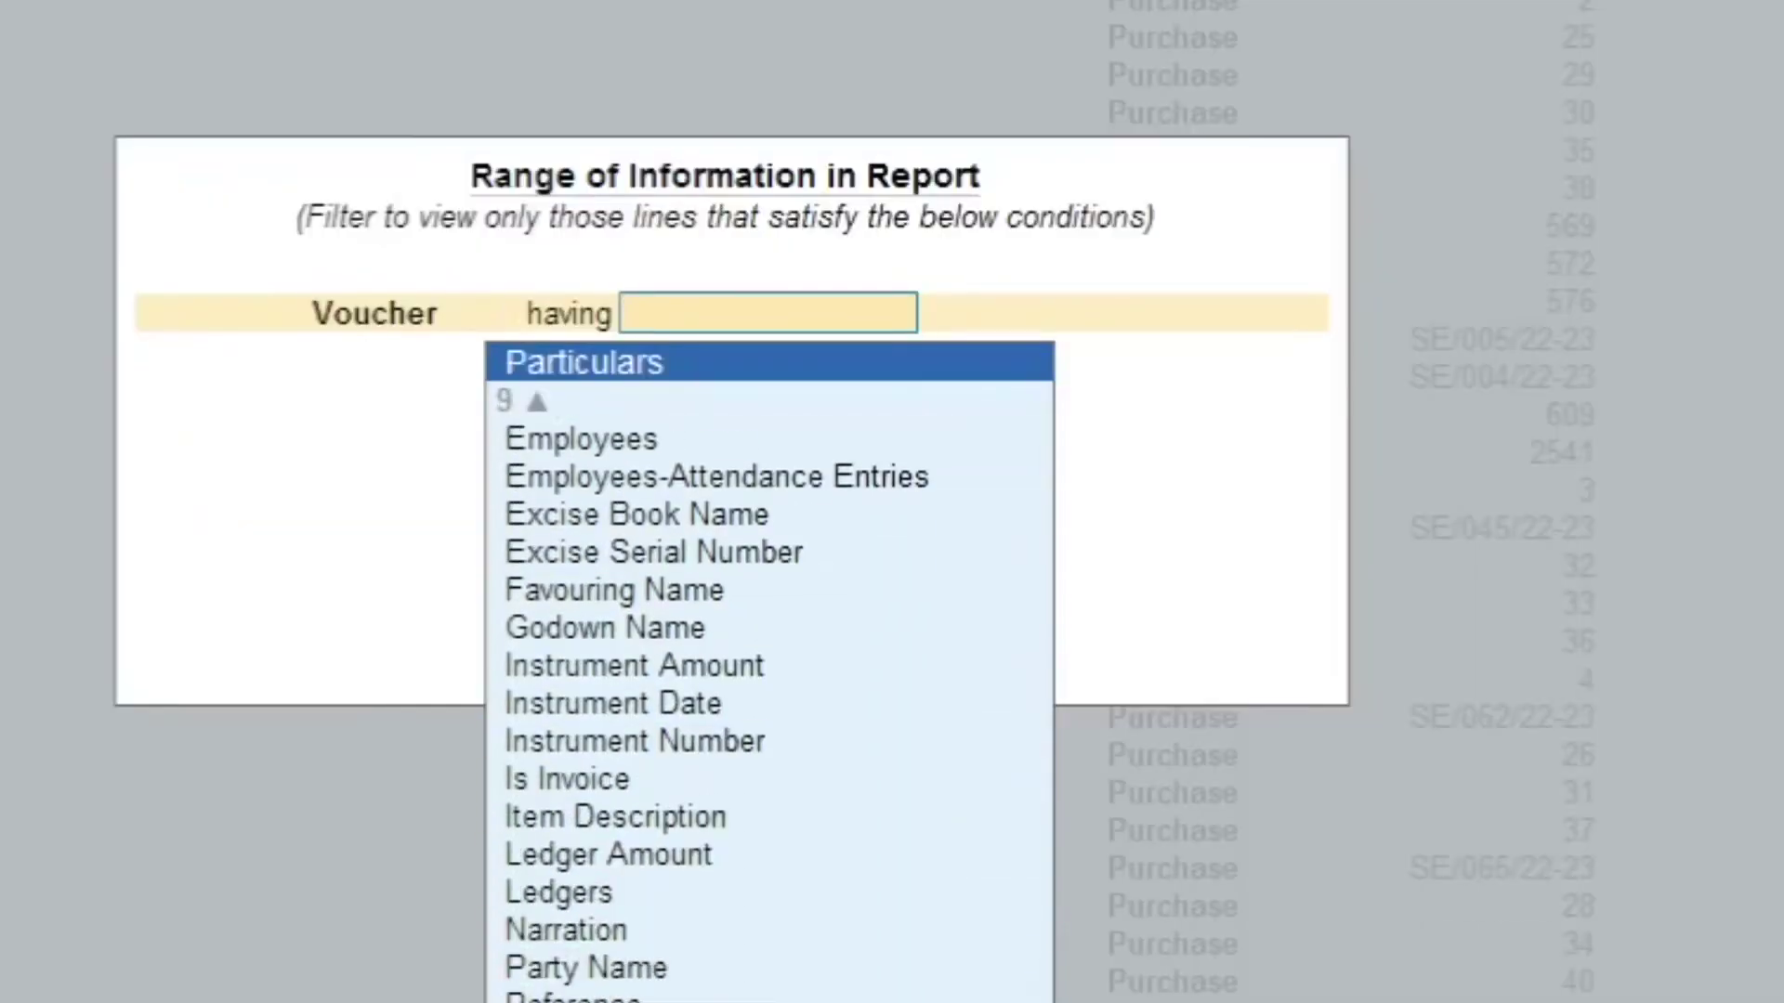
{"action": "key", "text": "Return"}
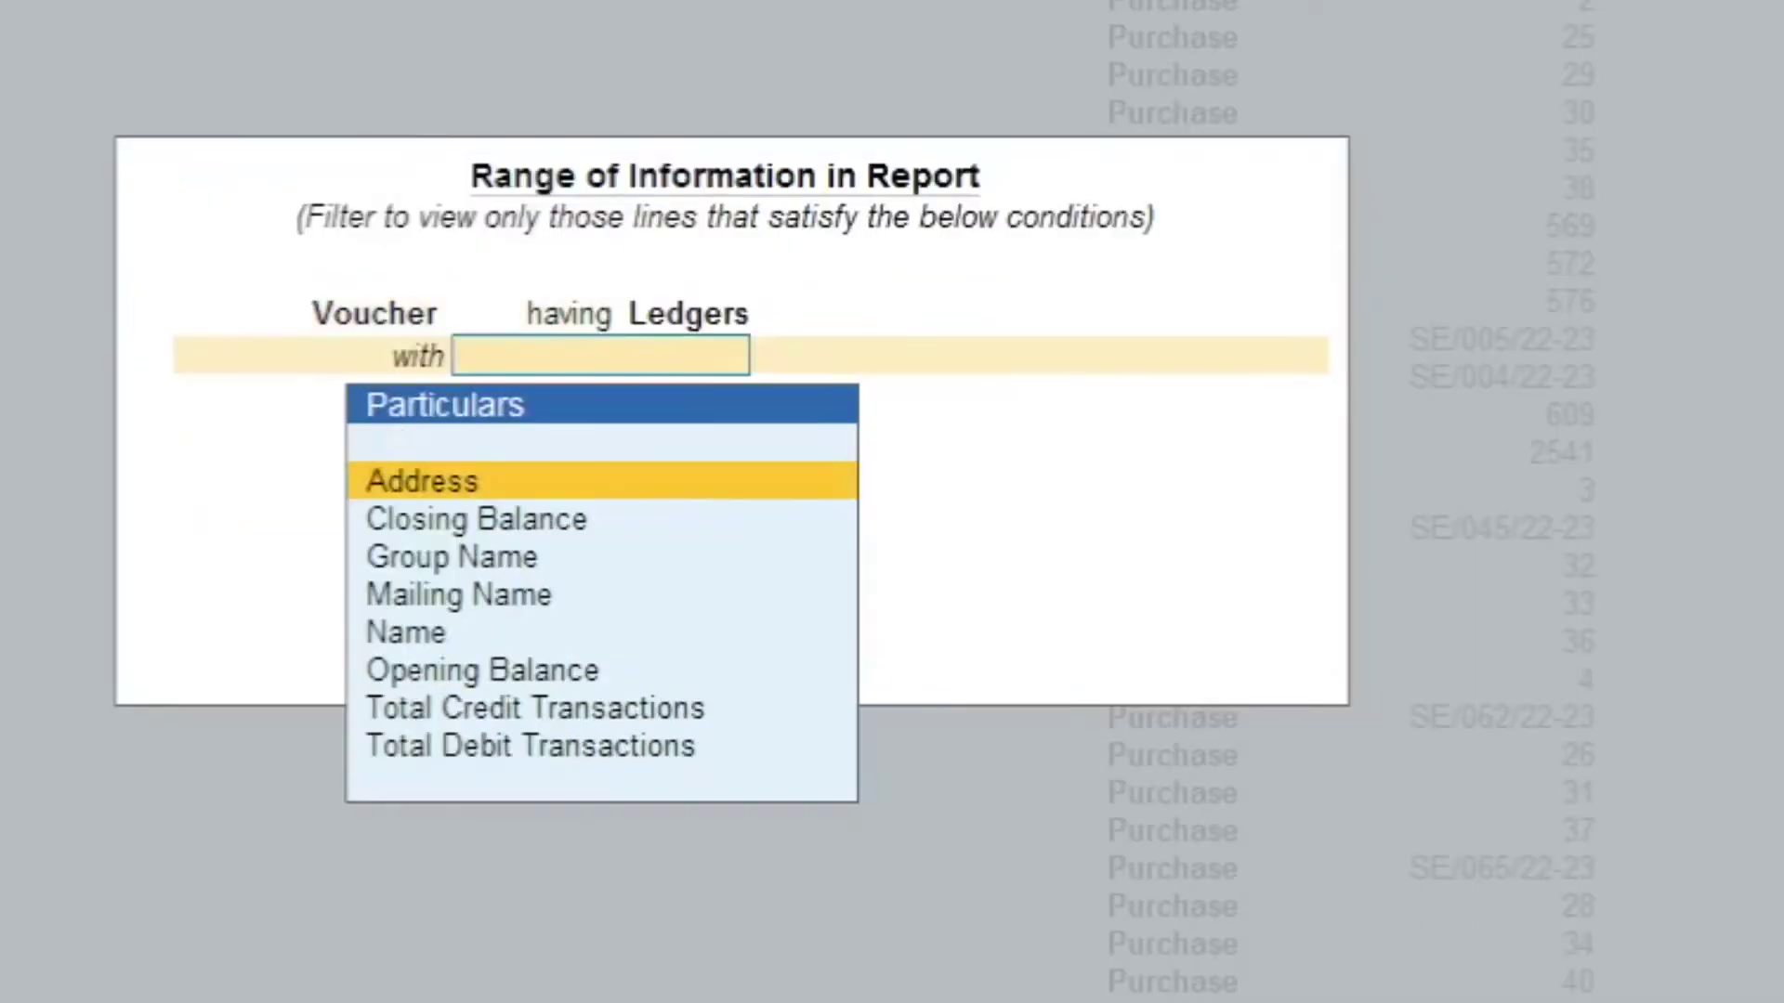
Complete the filter with Address containing "madhya", end the condition list and apply it
{"action": "key", "text": "Return"}
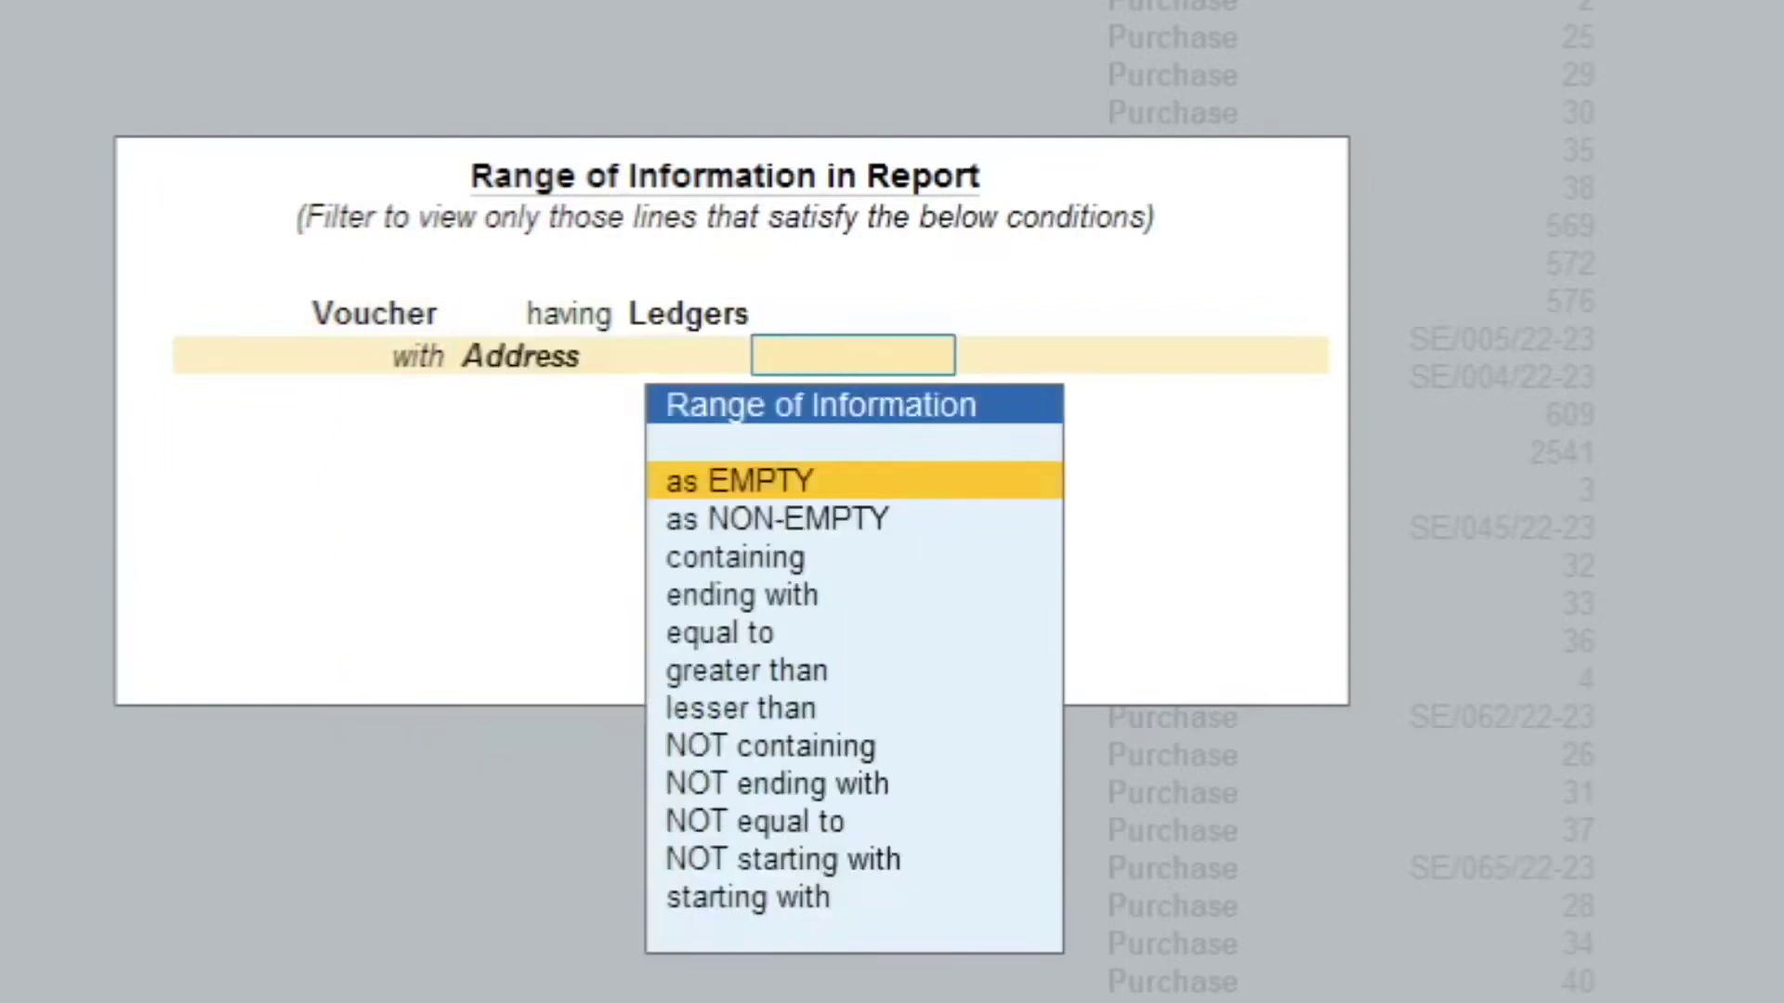
{"action": "key", "text": "Down"}
{"action": "key", "text": "Down"}
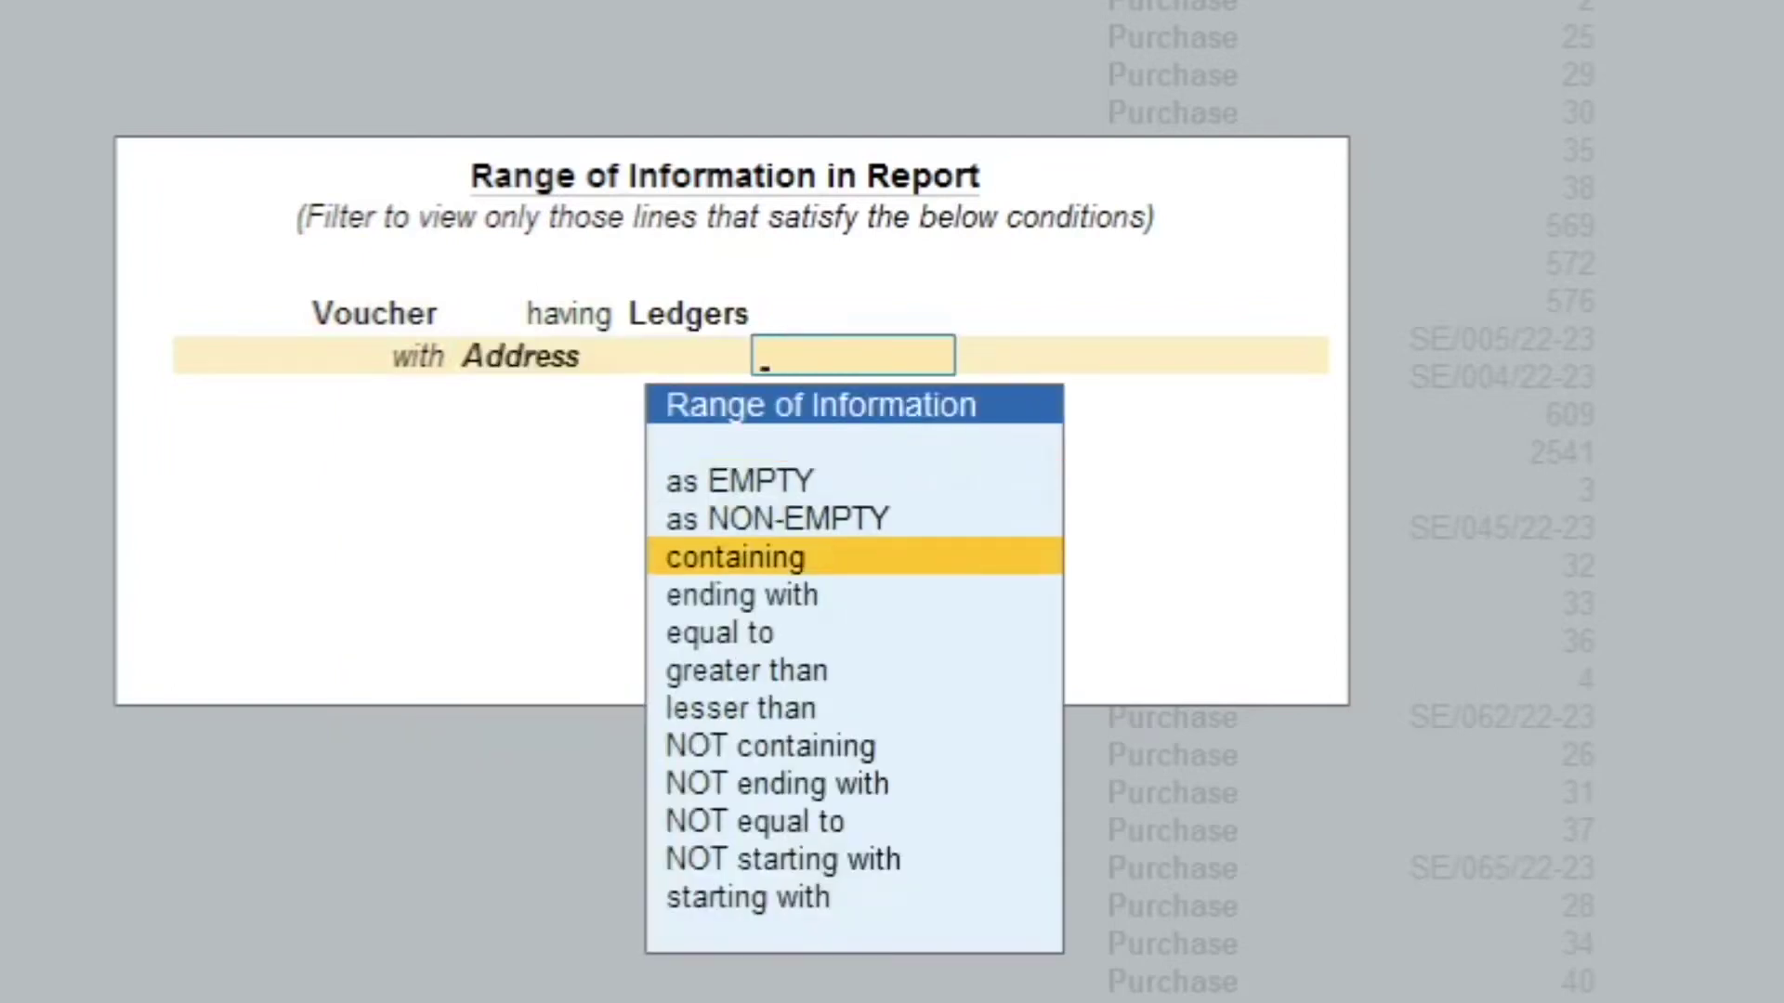
{"action": "key", "text": "Return"}
{"action": "type", "text": "mdhya"}
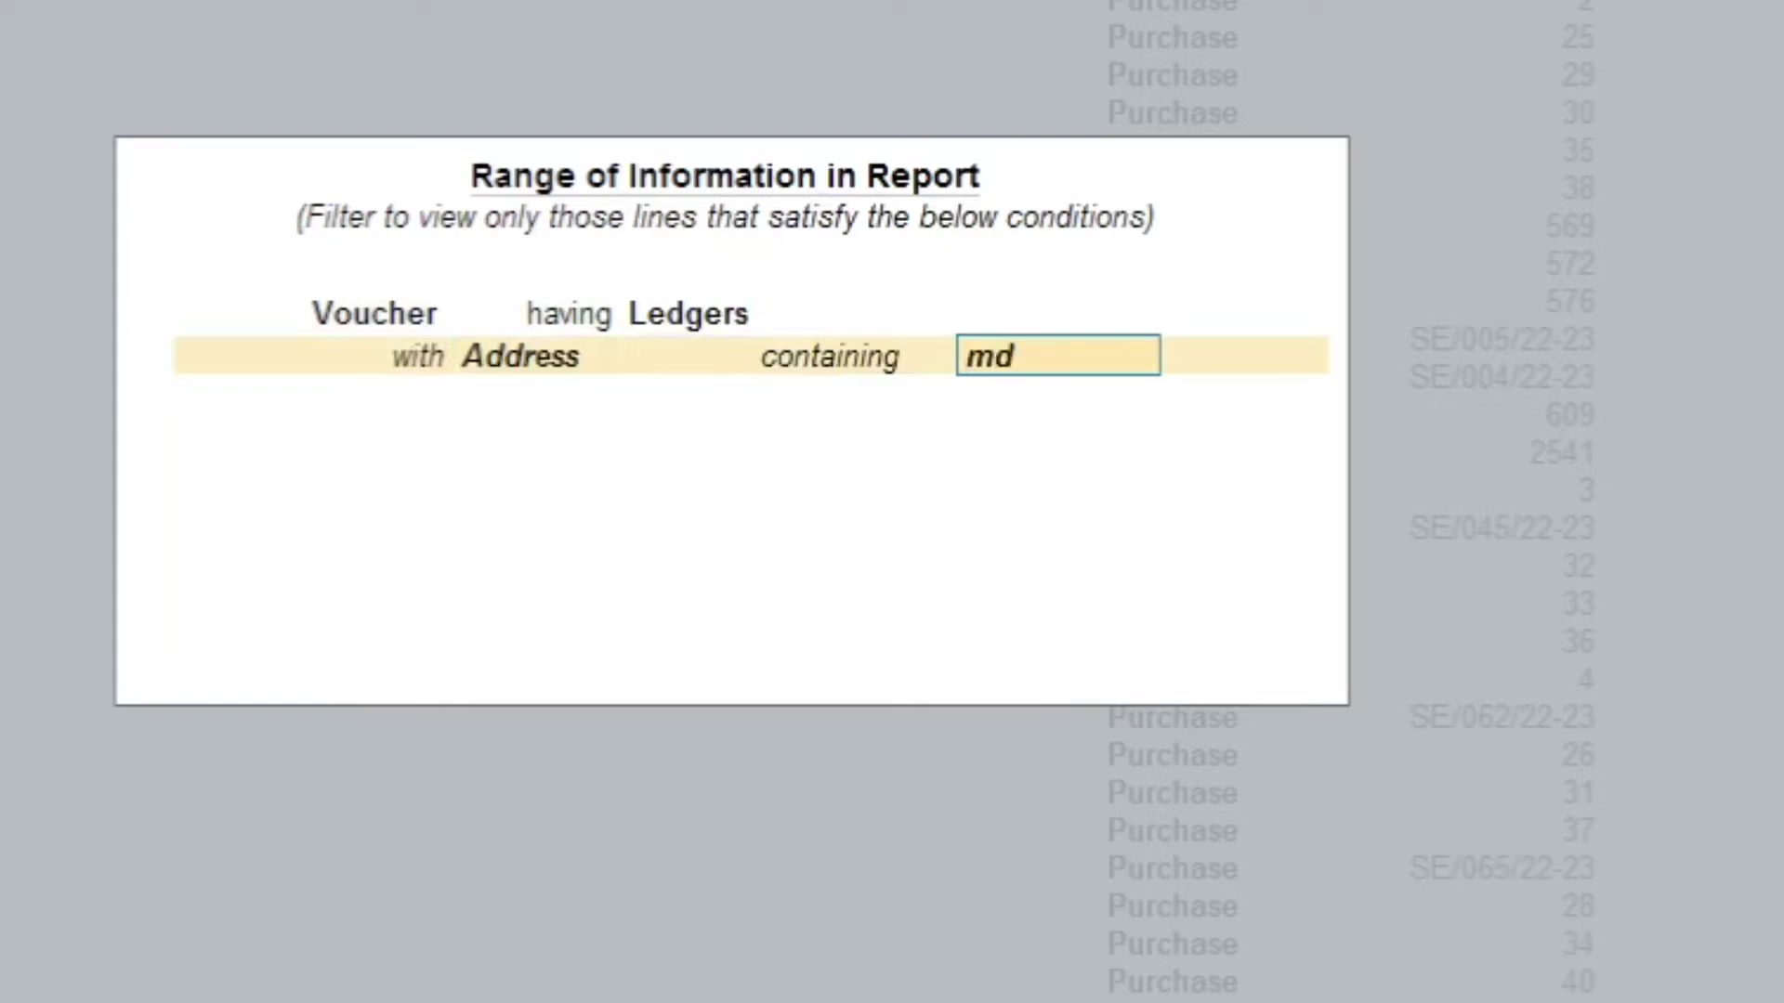
{"action": "key", "text": "BackSpace"}
{"action": "key", "text": "BackSpace"}
{"action": "key", "text": "BackSpace"}
{"action": "key", "text": "BackSpace"}
{"action": "type", "text": "adhya"}
{"action": "key", "text": "Return"}
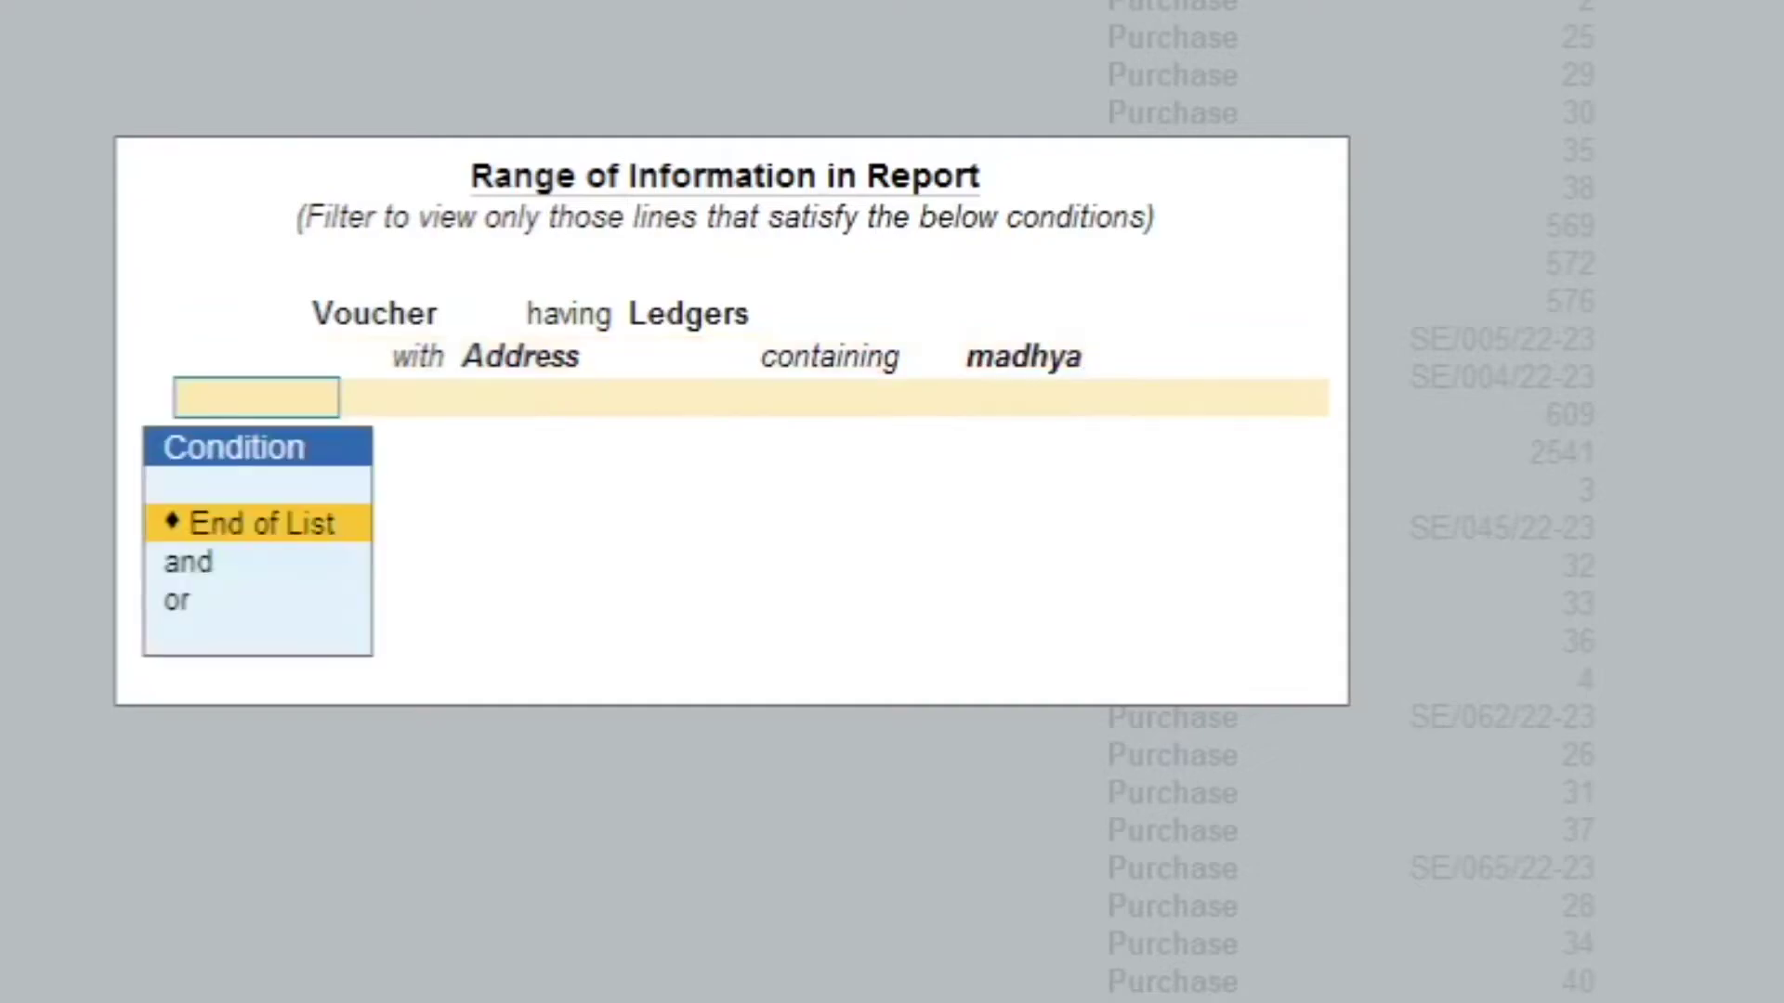
{"action": "key", "text": "Return"}
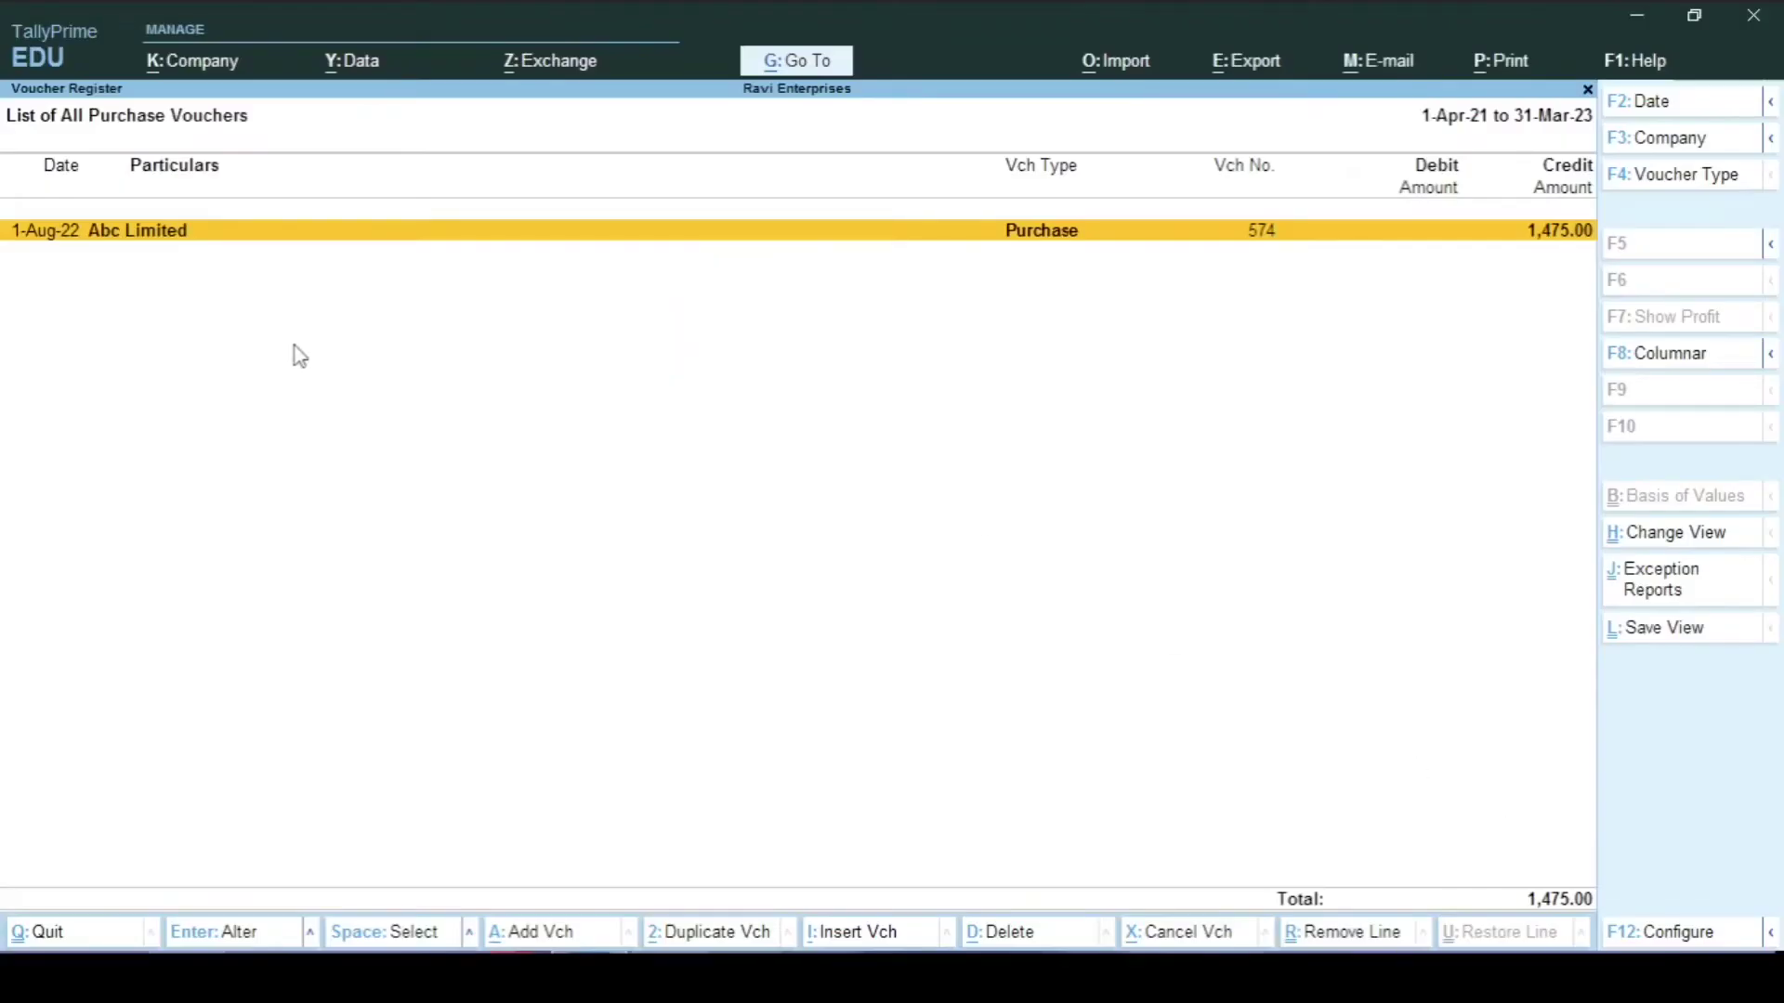
Check the mailing address in the party ledger of the 1-Aug-22 purchase voucher, and leave both without saving
{"action": "left_click", "coordinate": [139, 238]}
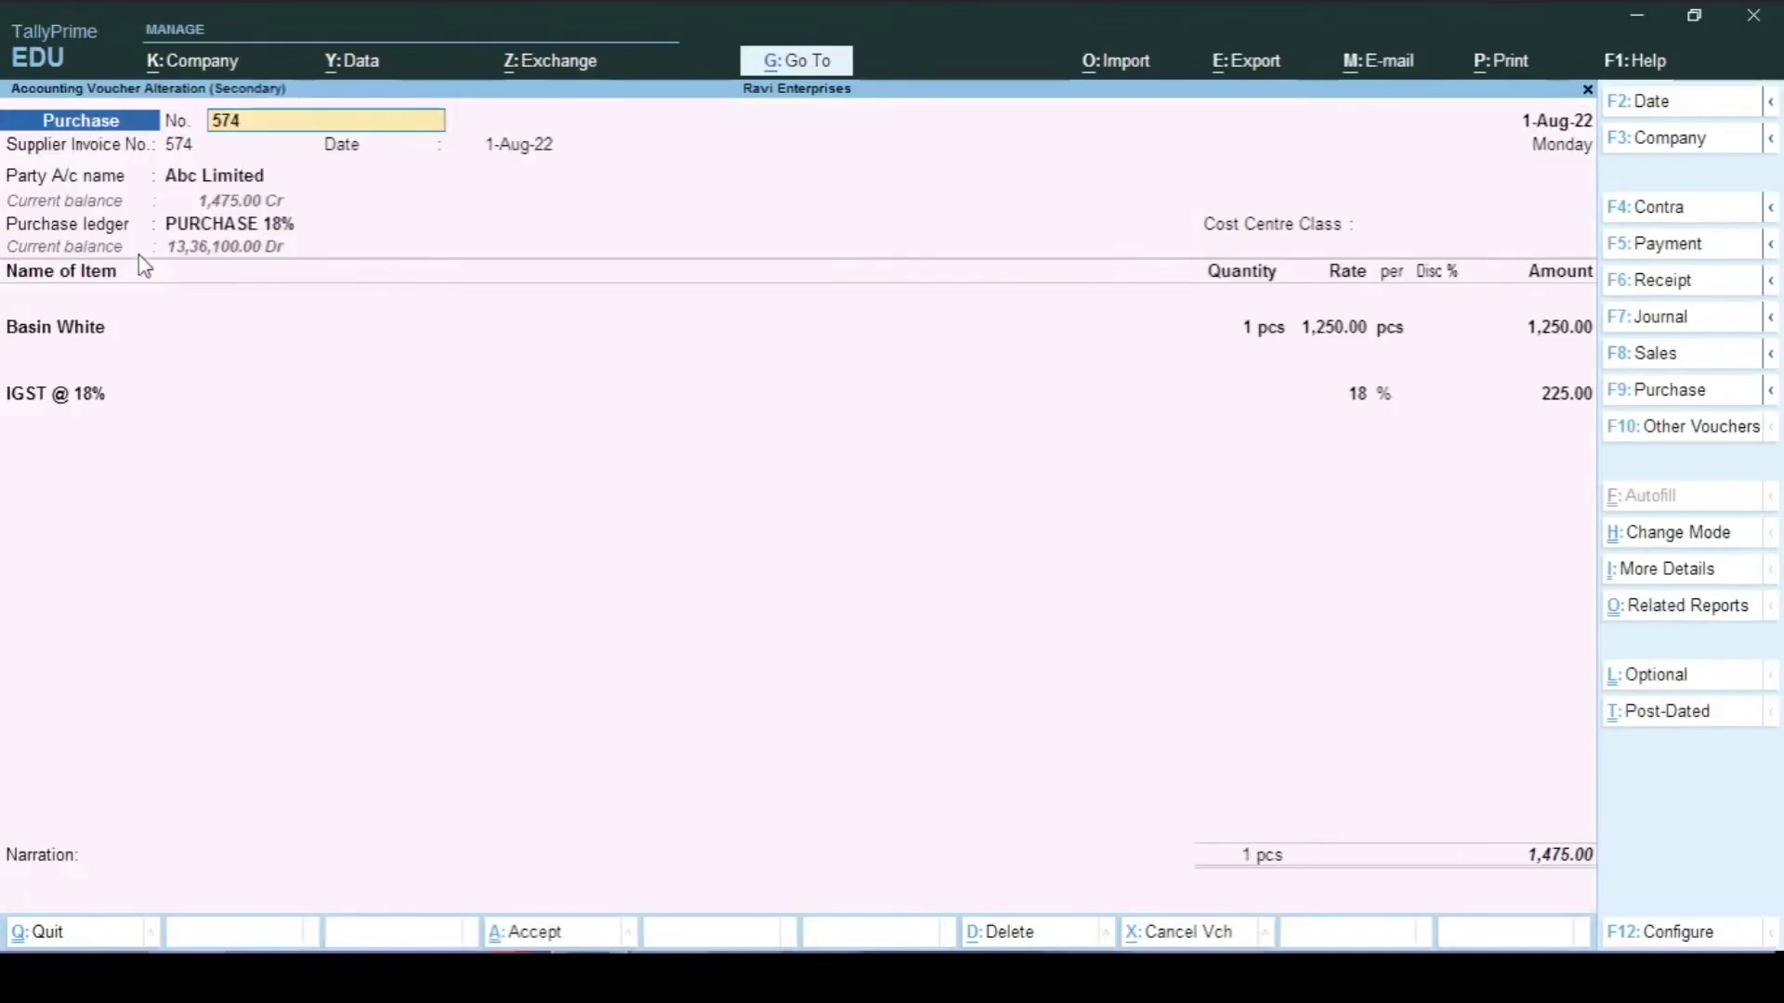
{"action": "key", "text": "Return"}
{"action": "key", "text": "Return"}
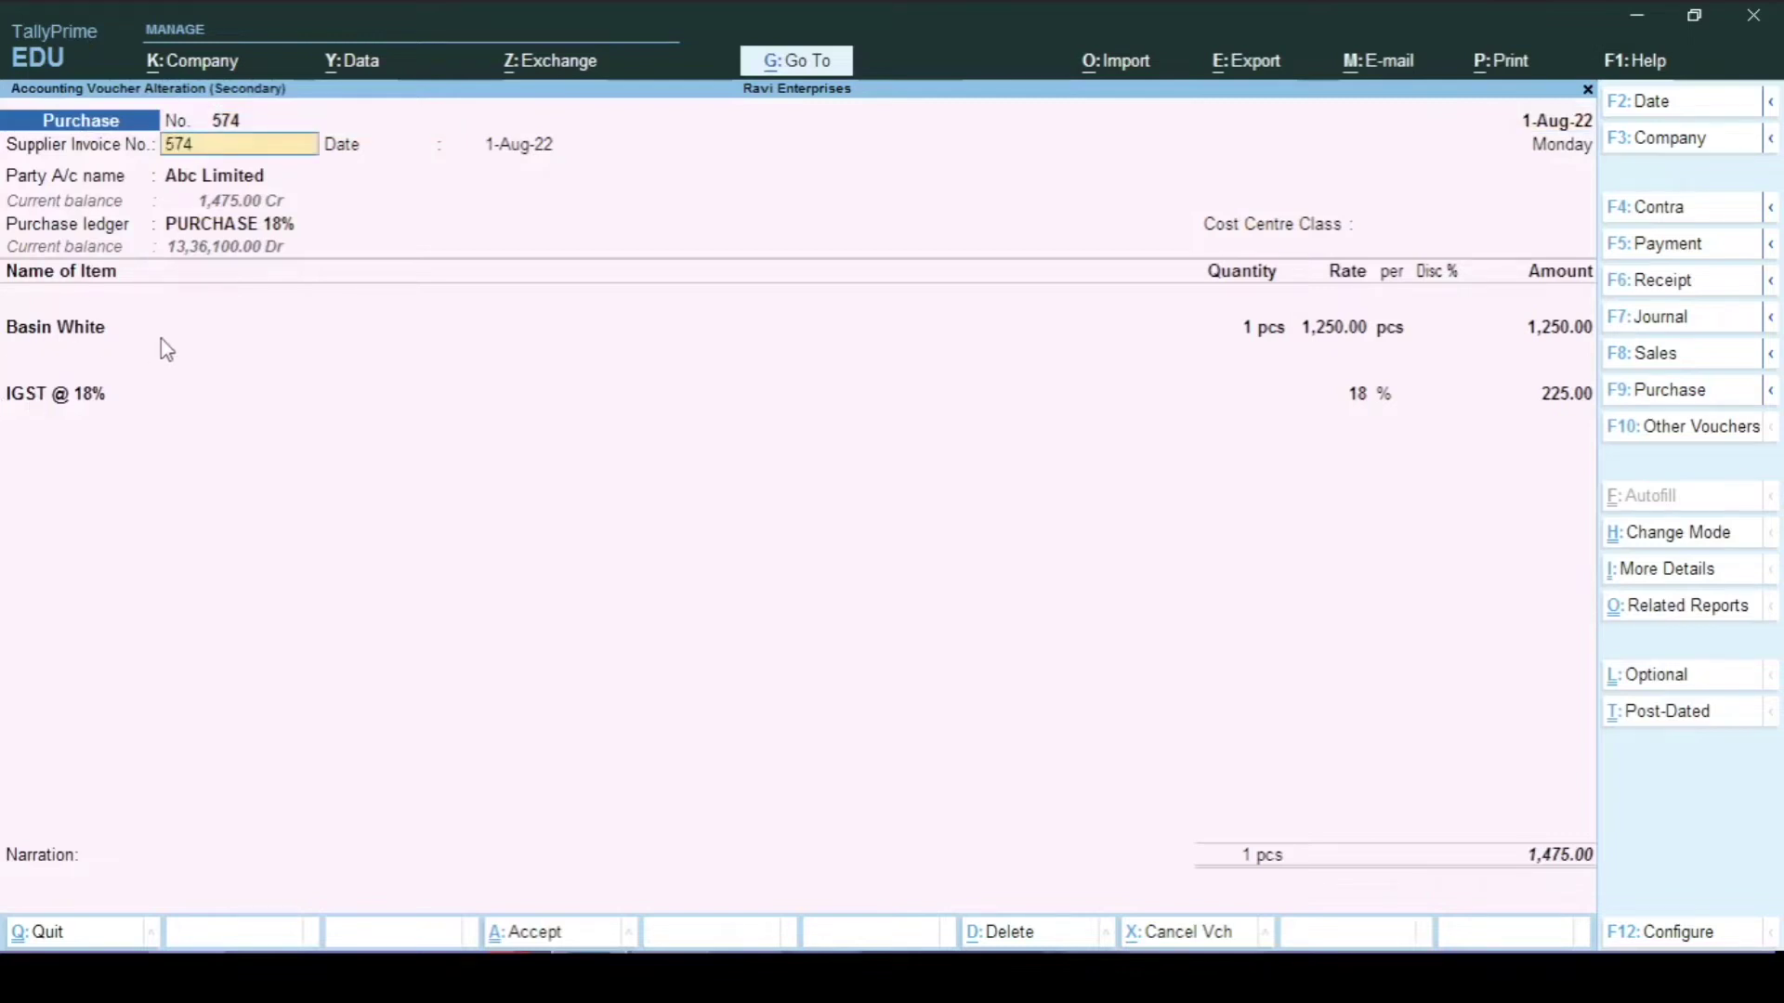
{"action": "key", "text": "Return"}
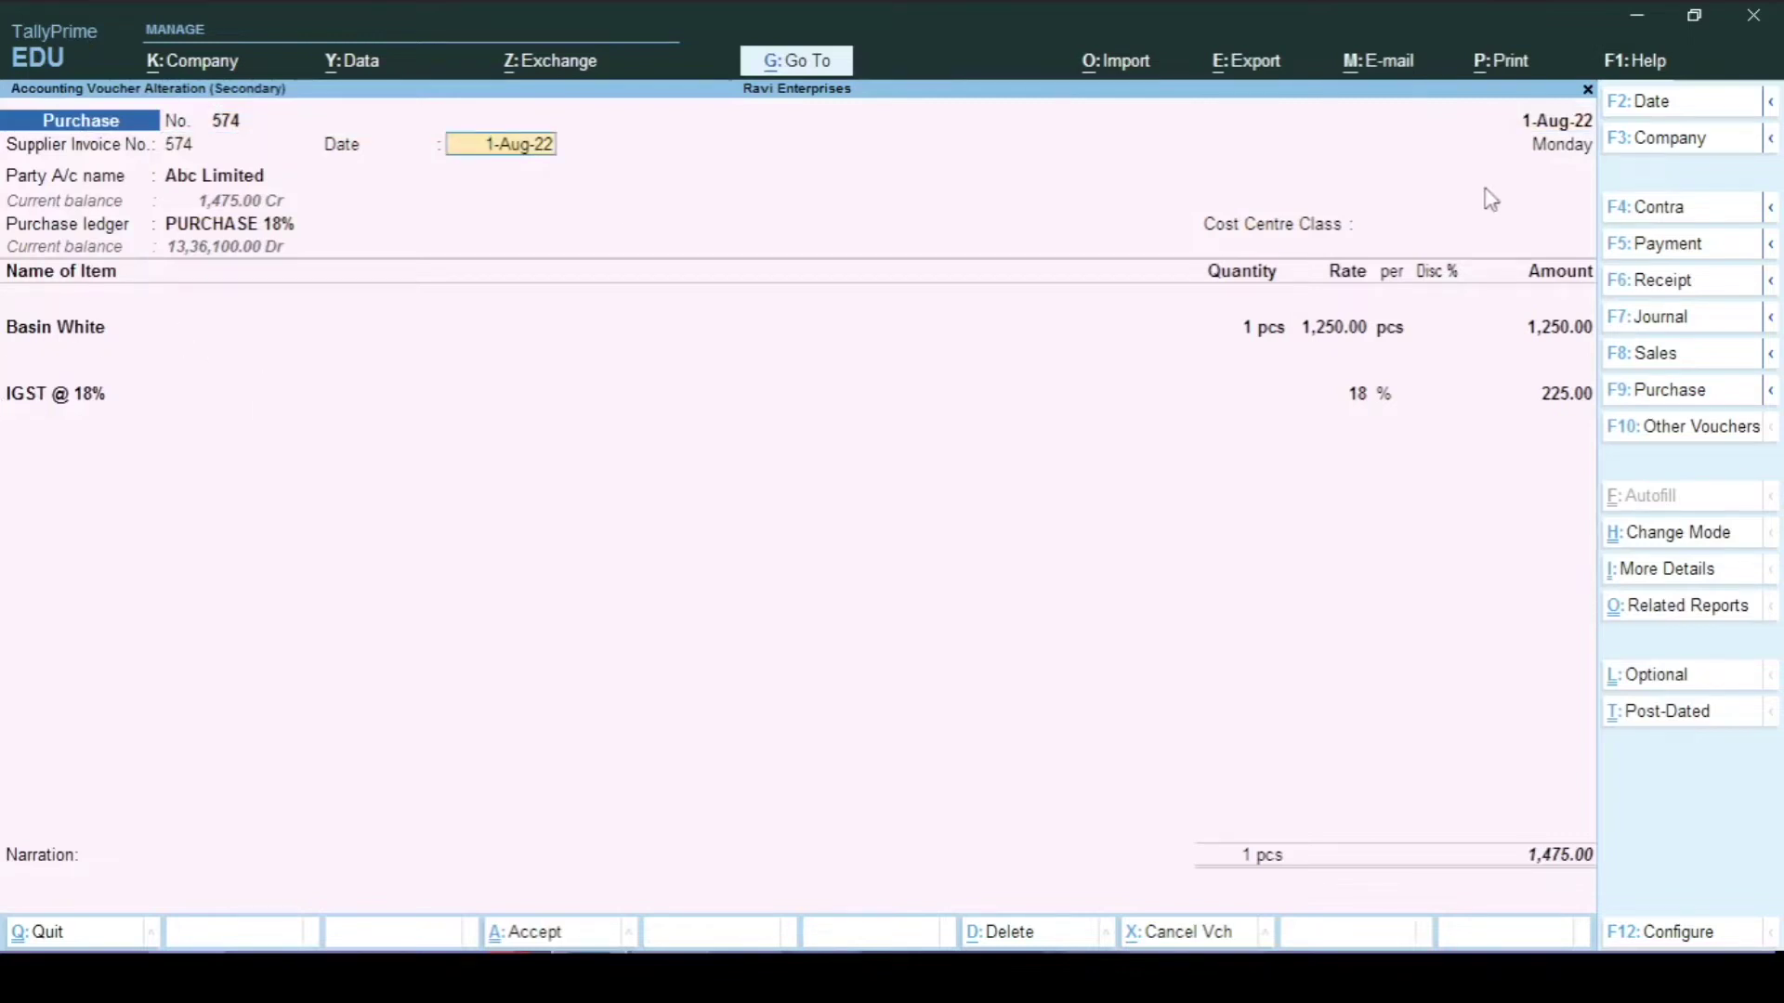
{"action": "key", "text": "Return"}
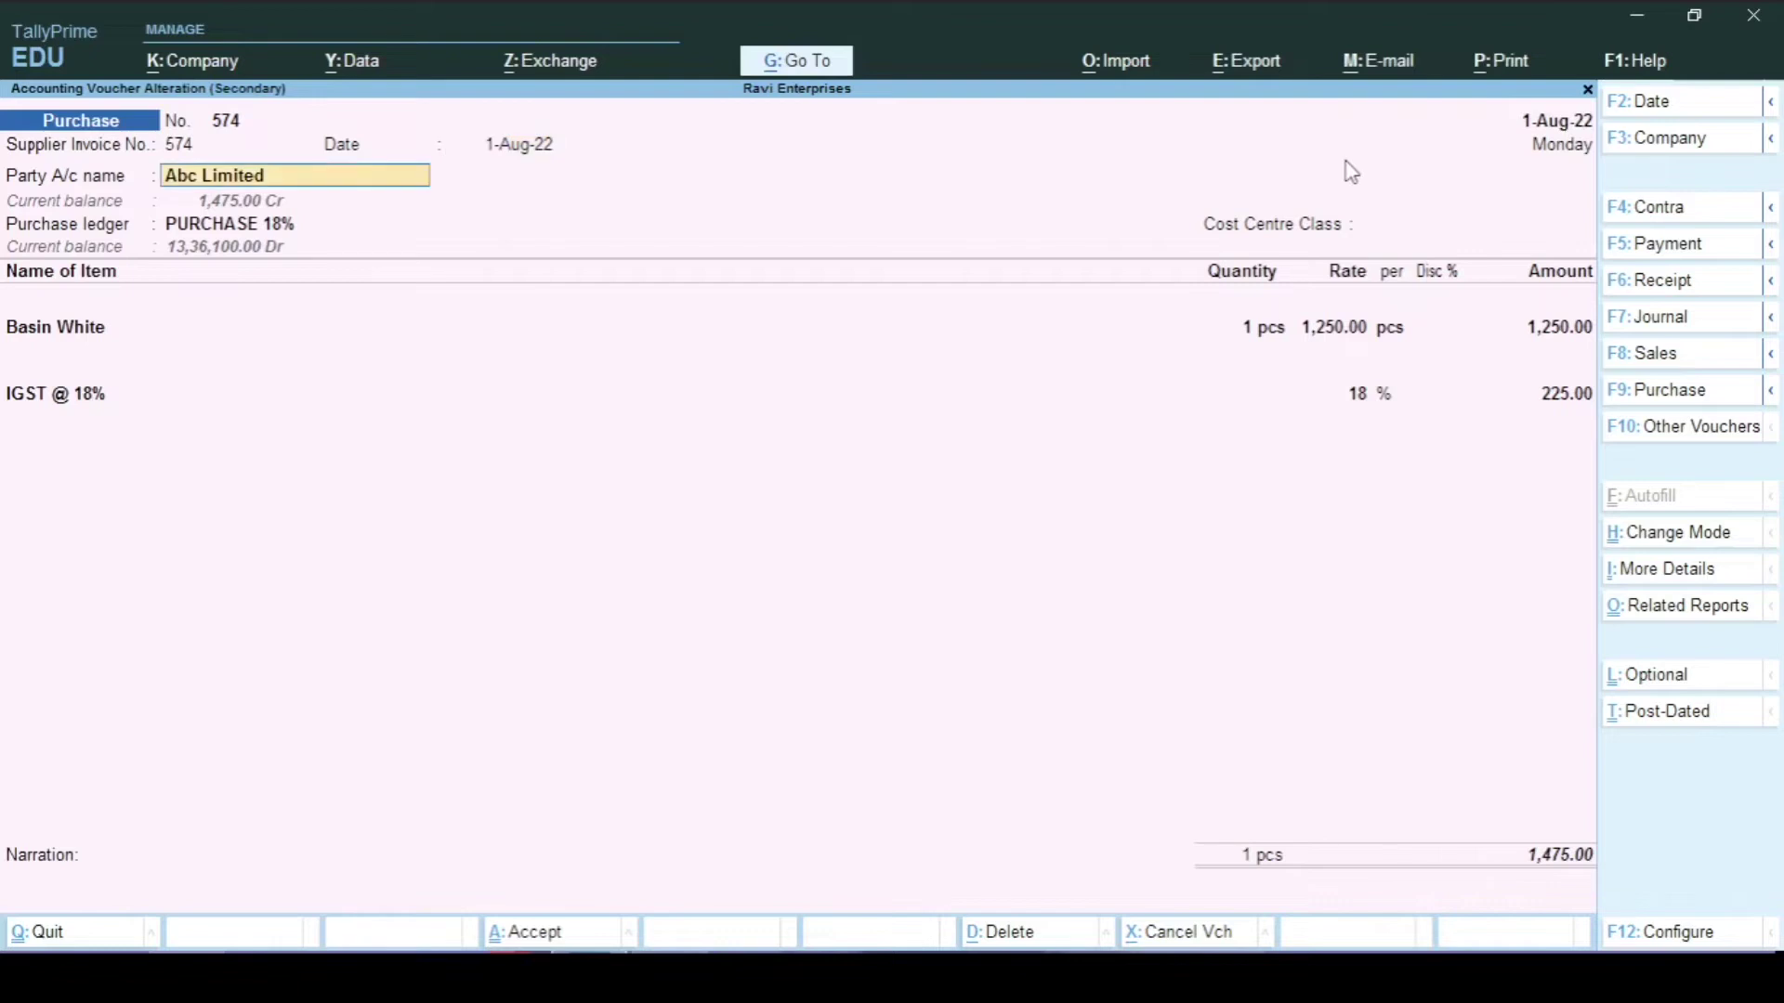
{"action": "key", "text": "ctrl+Return"}
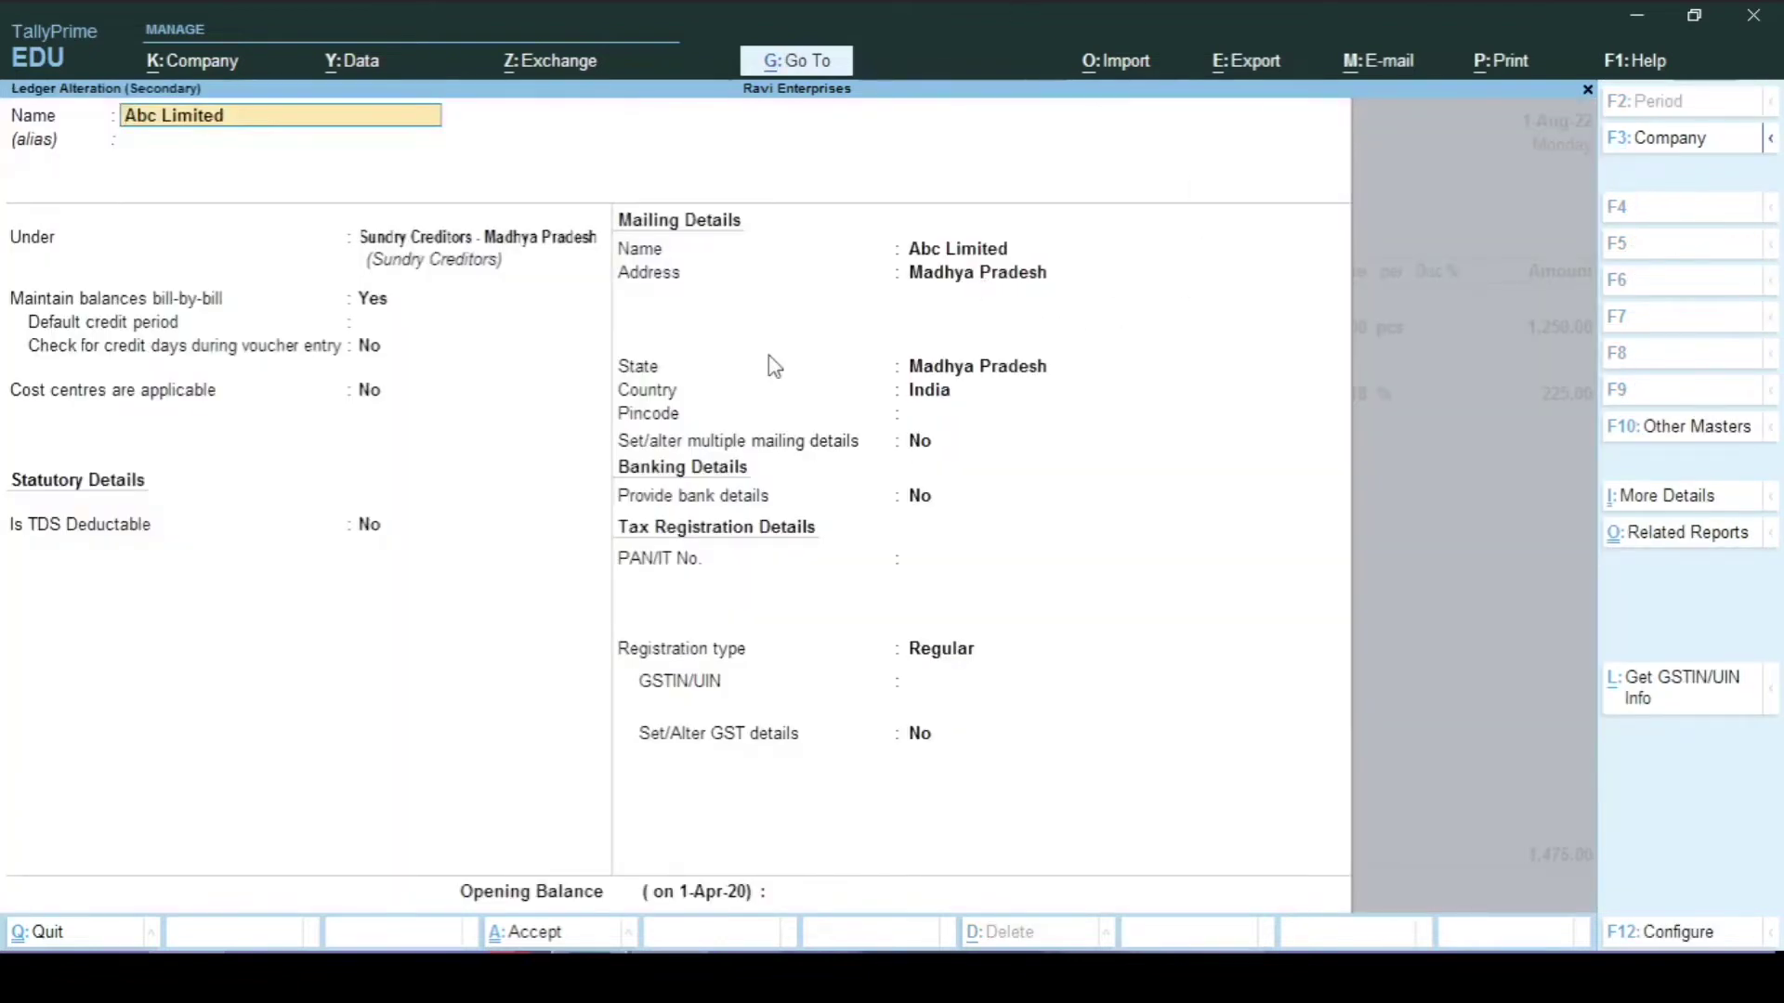
{"action": "key", "text": "Escape"}
{"action": "key", "text": "Escape"}
{"action": "key", "text": "y"}
{"action": "key", "text": "Escape"}
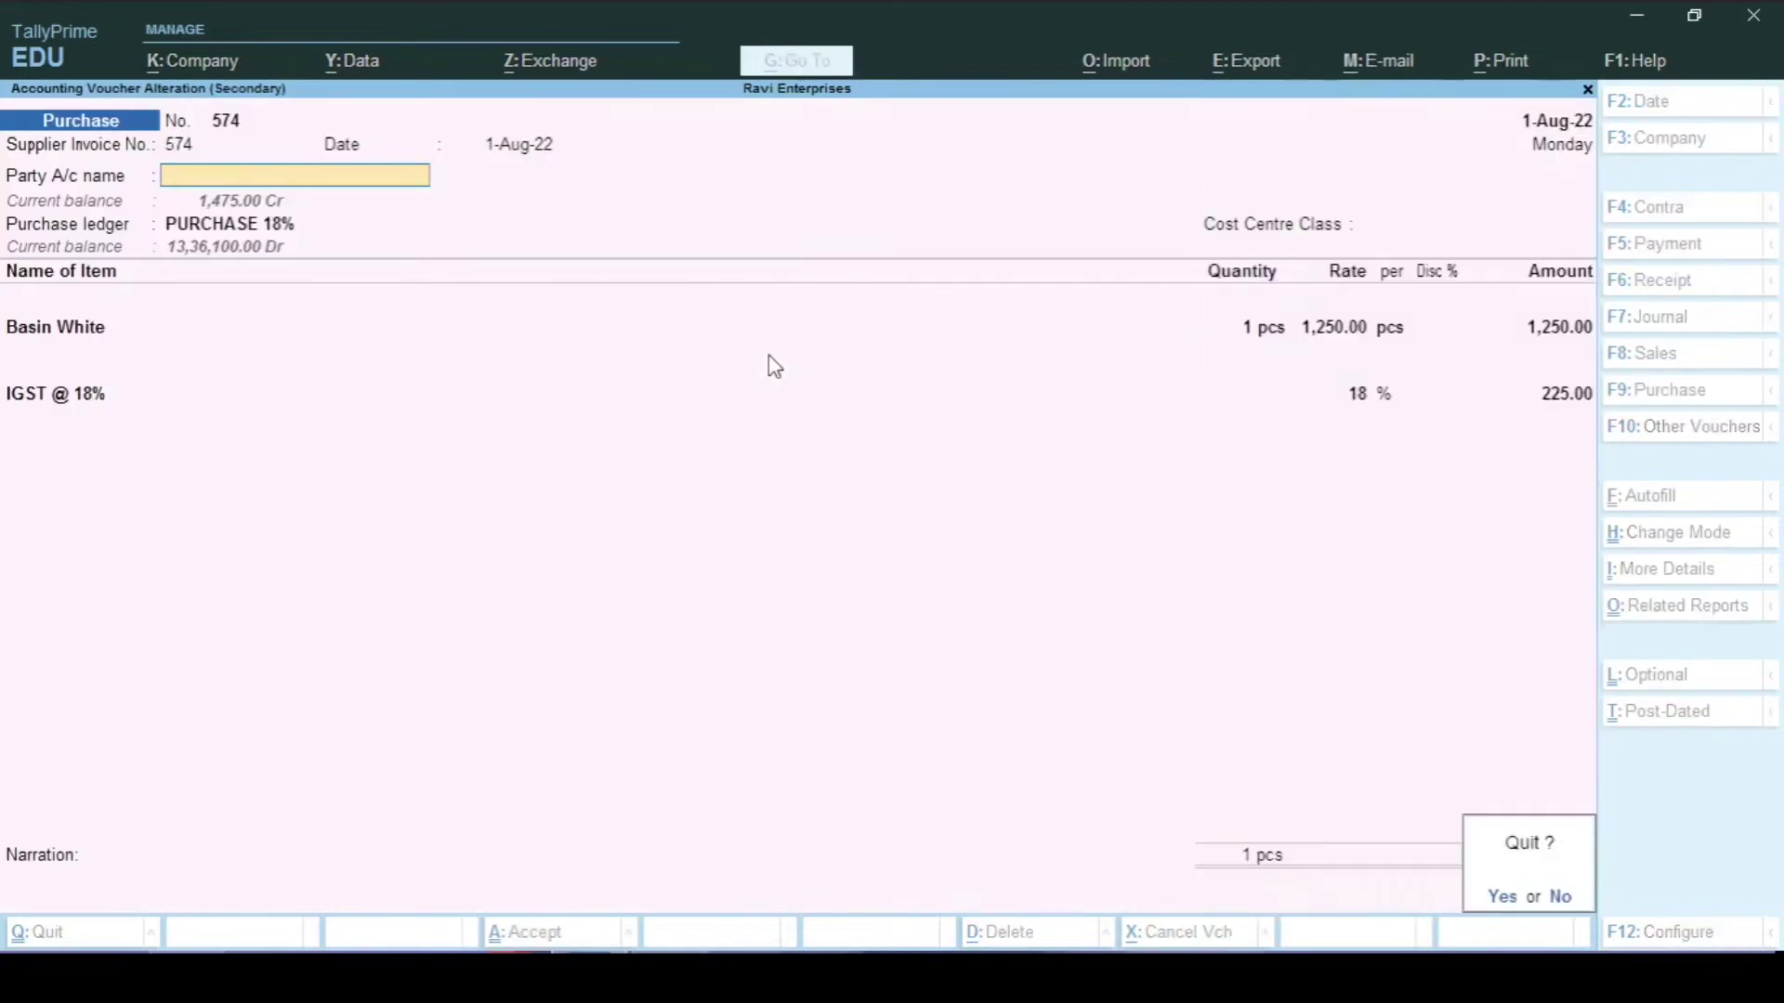
{"action": "key", "text": "y"}
Close the purchase voucher list and its parent reports to return to the Gateway of Tally
{"action": "key", "text": "Escape"}
{"action": "key", "text": "Escape"}
{"action": "key", "text": "Escape"}
{"action": "key", "text": "Escape"}
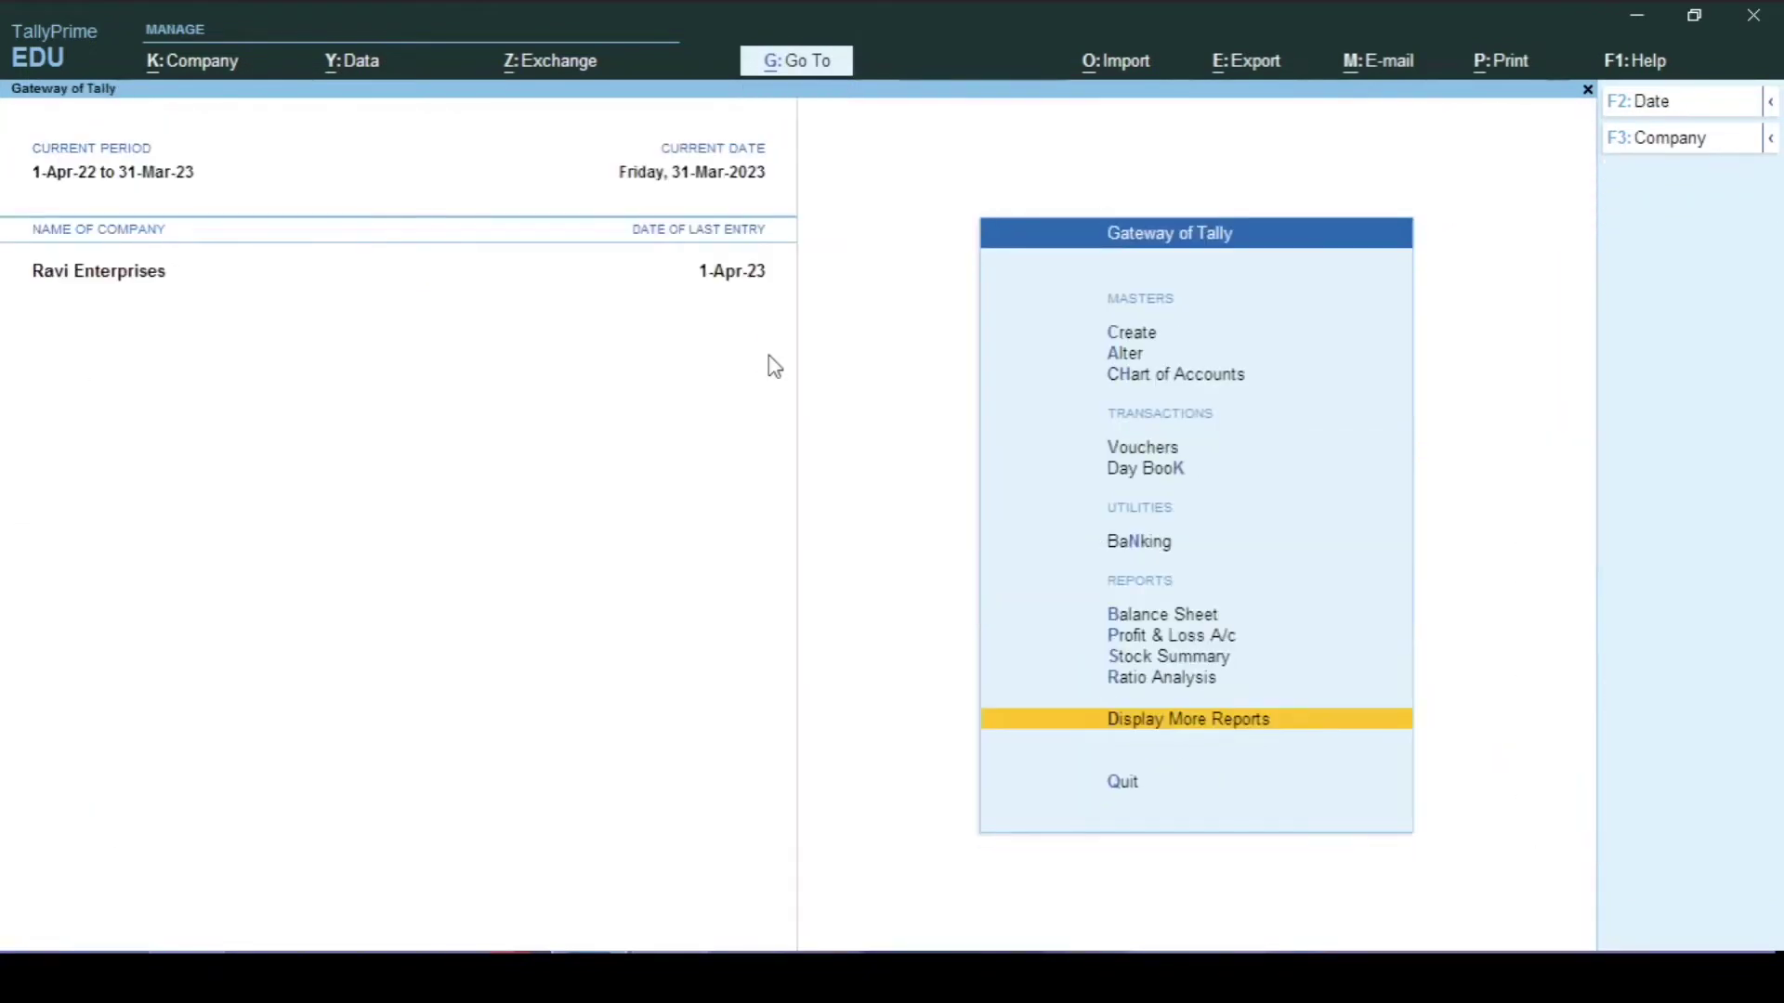
{"action": "key", "text": "Escape"}
{"action": "key", "text": "n"}
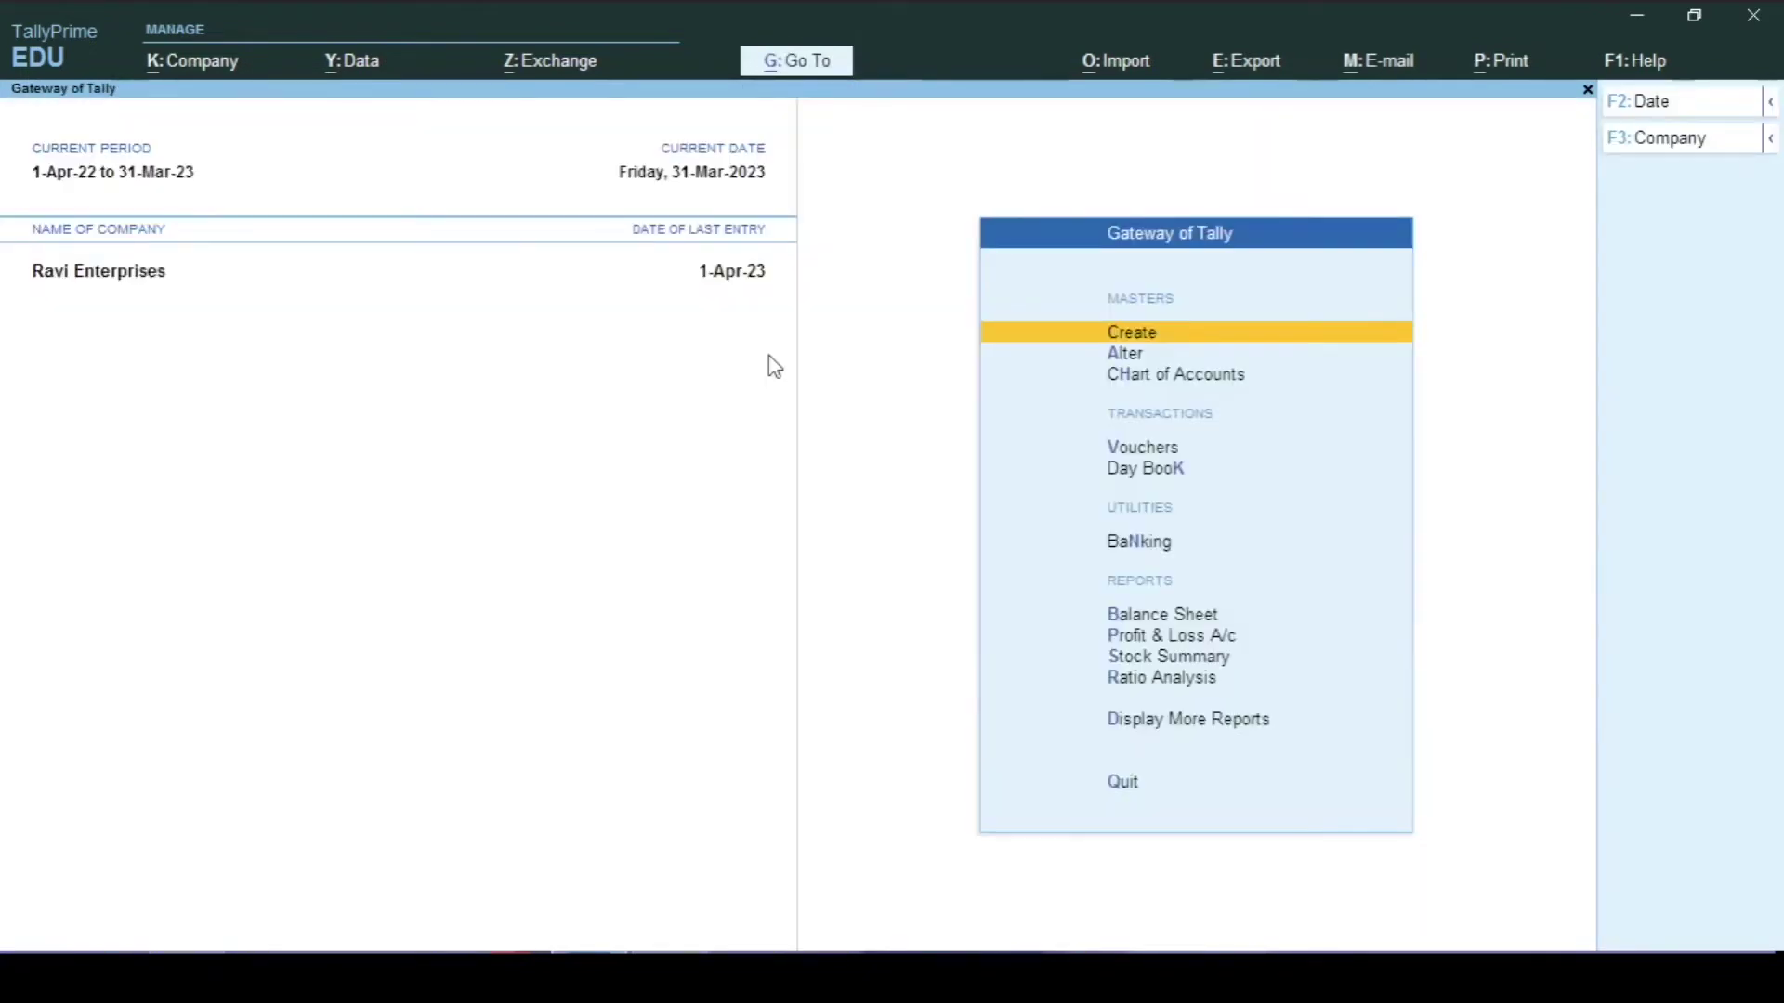
Open the Sales Register and drill into October to list its sales vouchers
{"action": "key", "text": "d"}
{"action": "key", "text": "a"}
{"action": "key", "text": "s"}
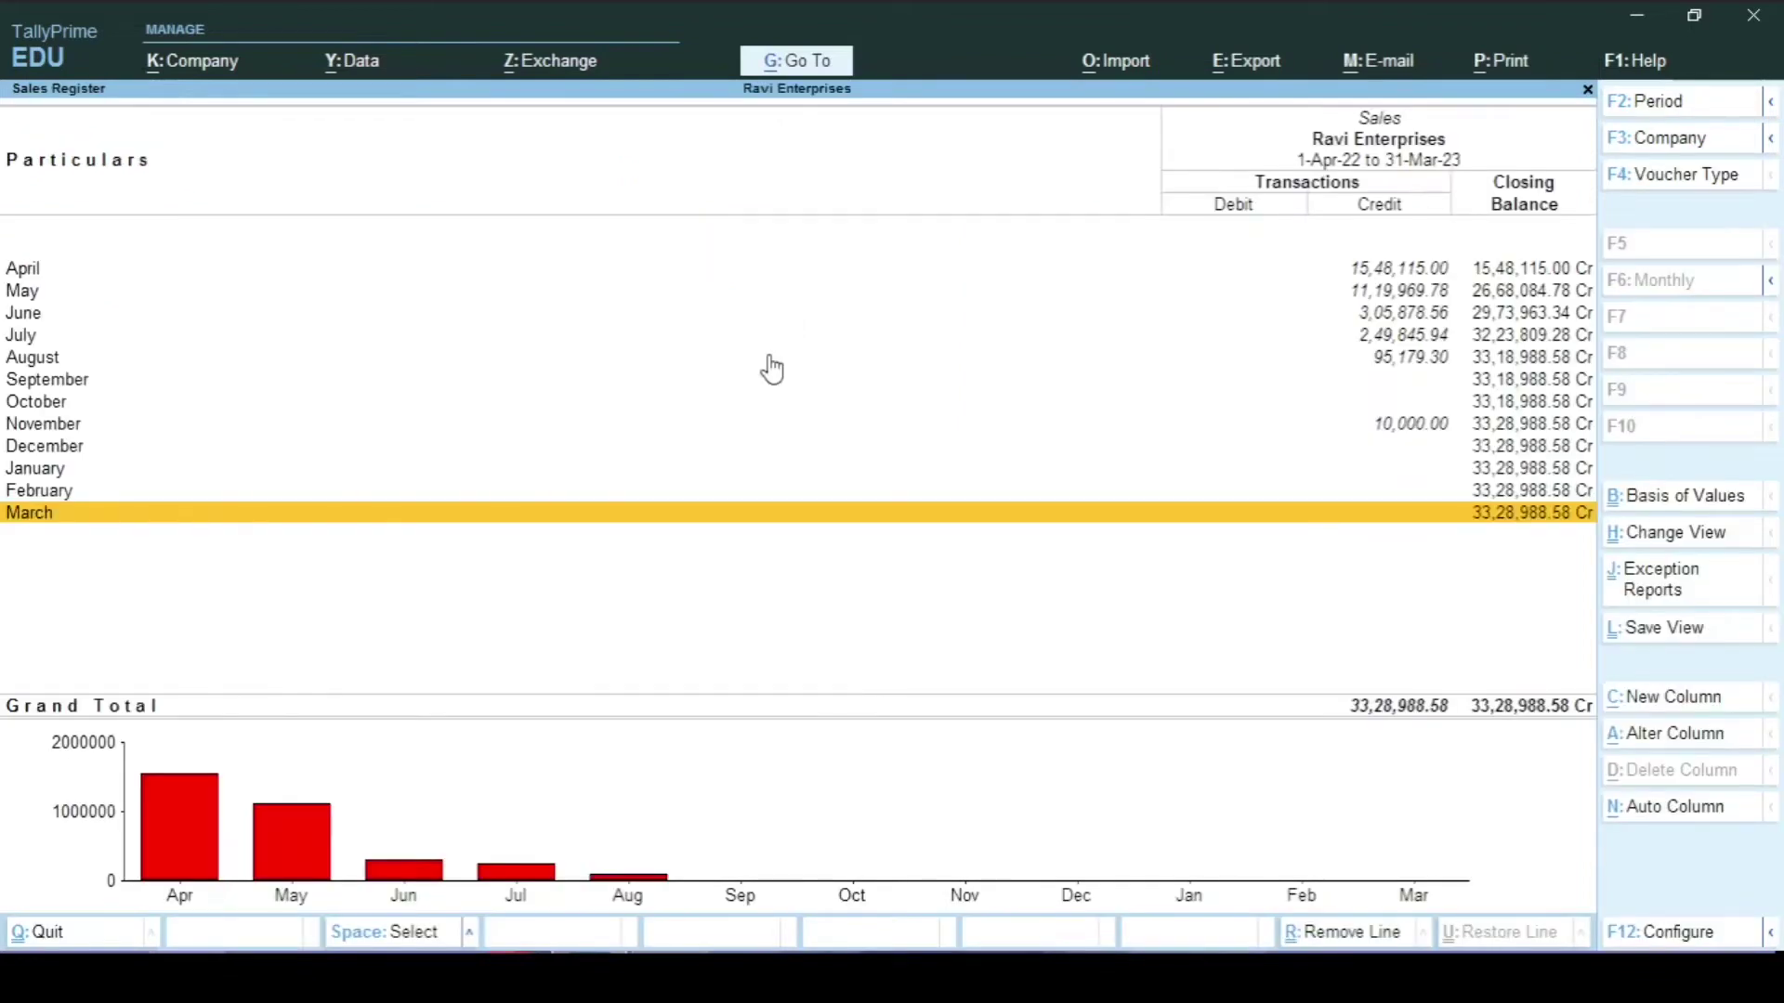
{"action": "key", "text": "Up"}
{"action": "key", "text": "Up"}
{"action": "key", "text": "Up"}
{"action": "key", "text": "Up"}
{"action": "key", "text": "Up"}
{"action": "key", "text": "Return"}
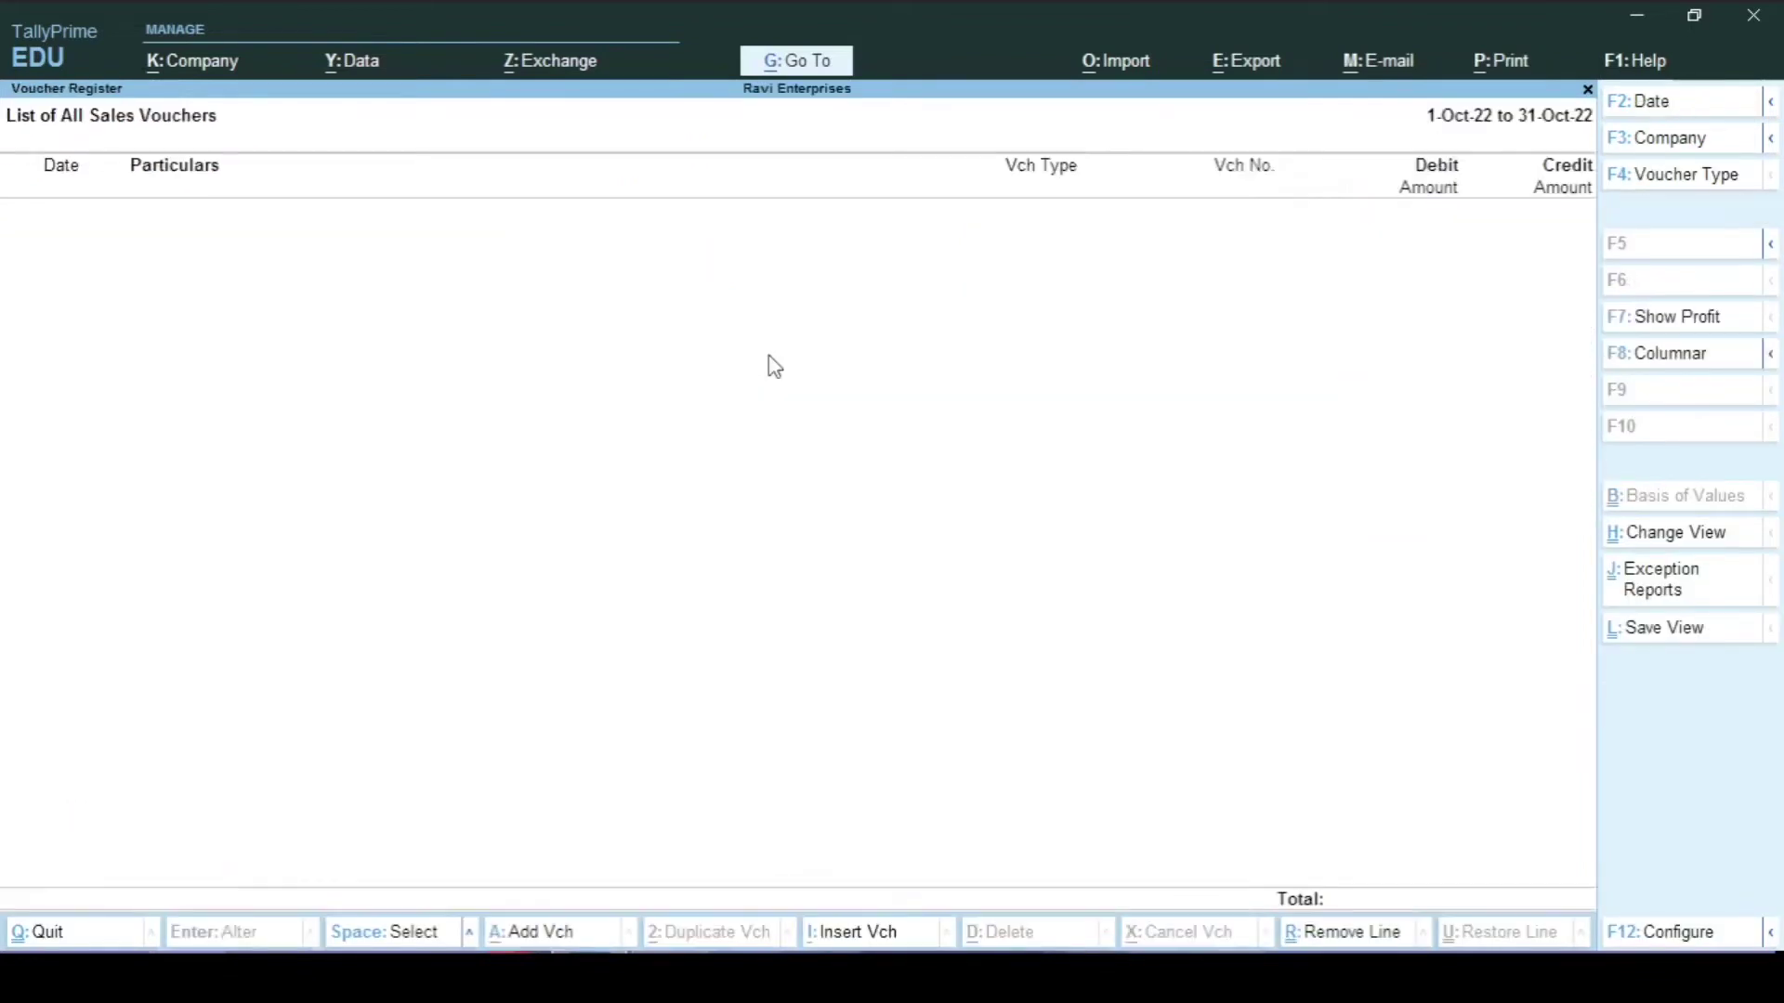
Set the period of the sales voucher list from 1/4/2021 to 31/3/2023
{"action": "key", "text": "F2"}
{"action": "type", "text": "1/4/2"}
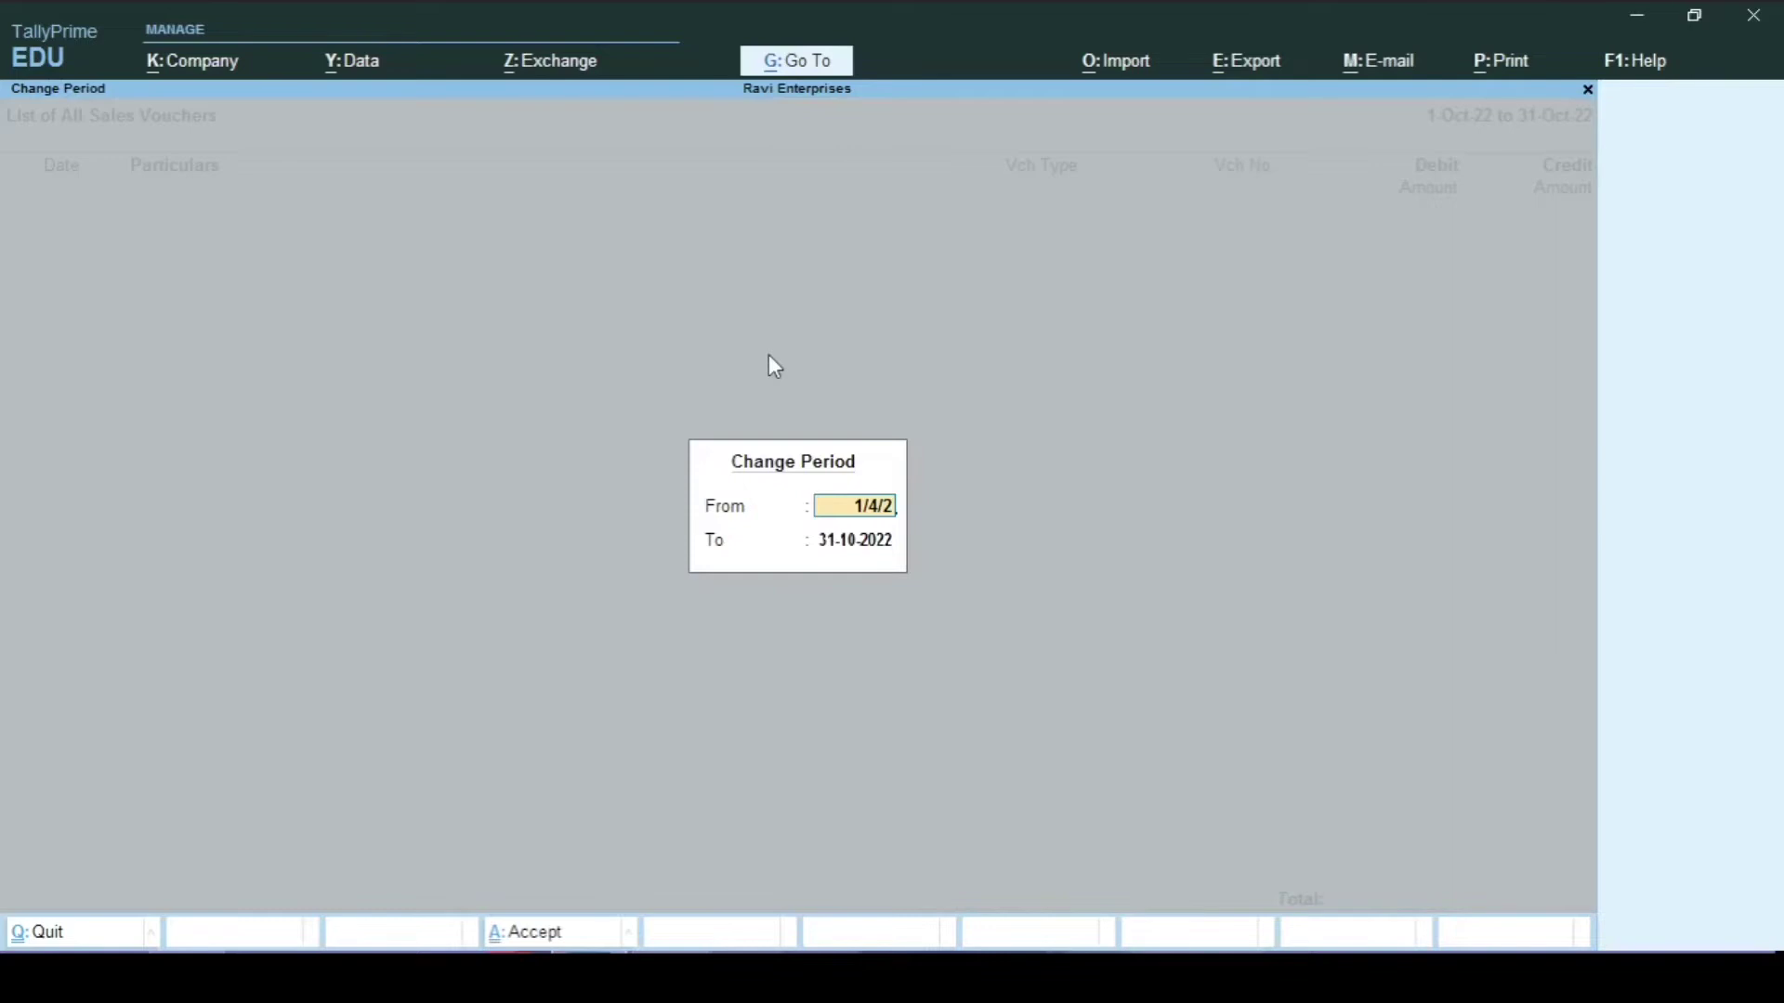
{"action": "type", "text": "021"}
{"action": "key", "text": "Return"}
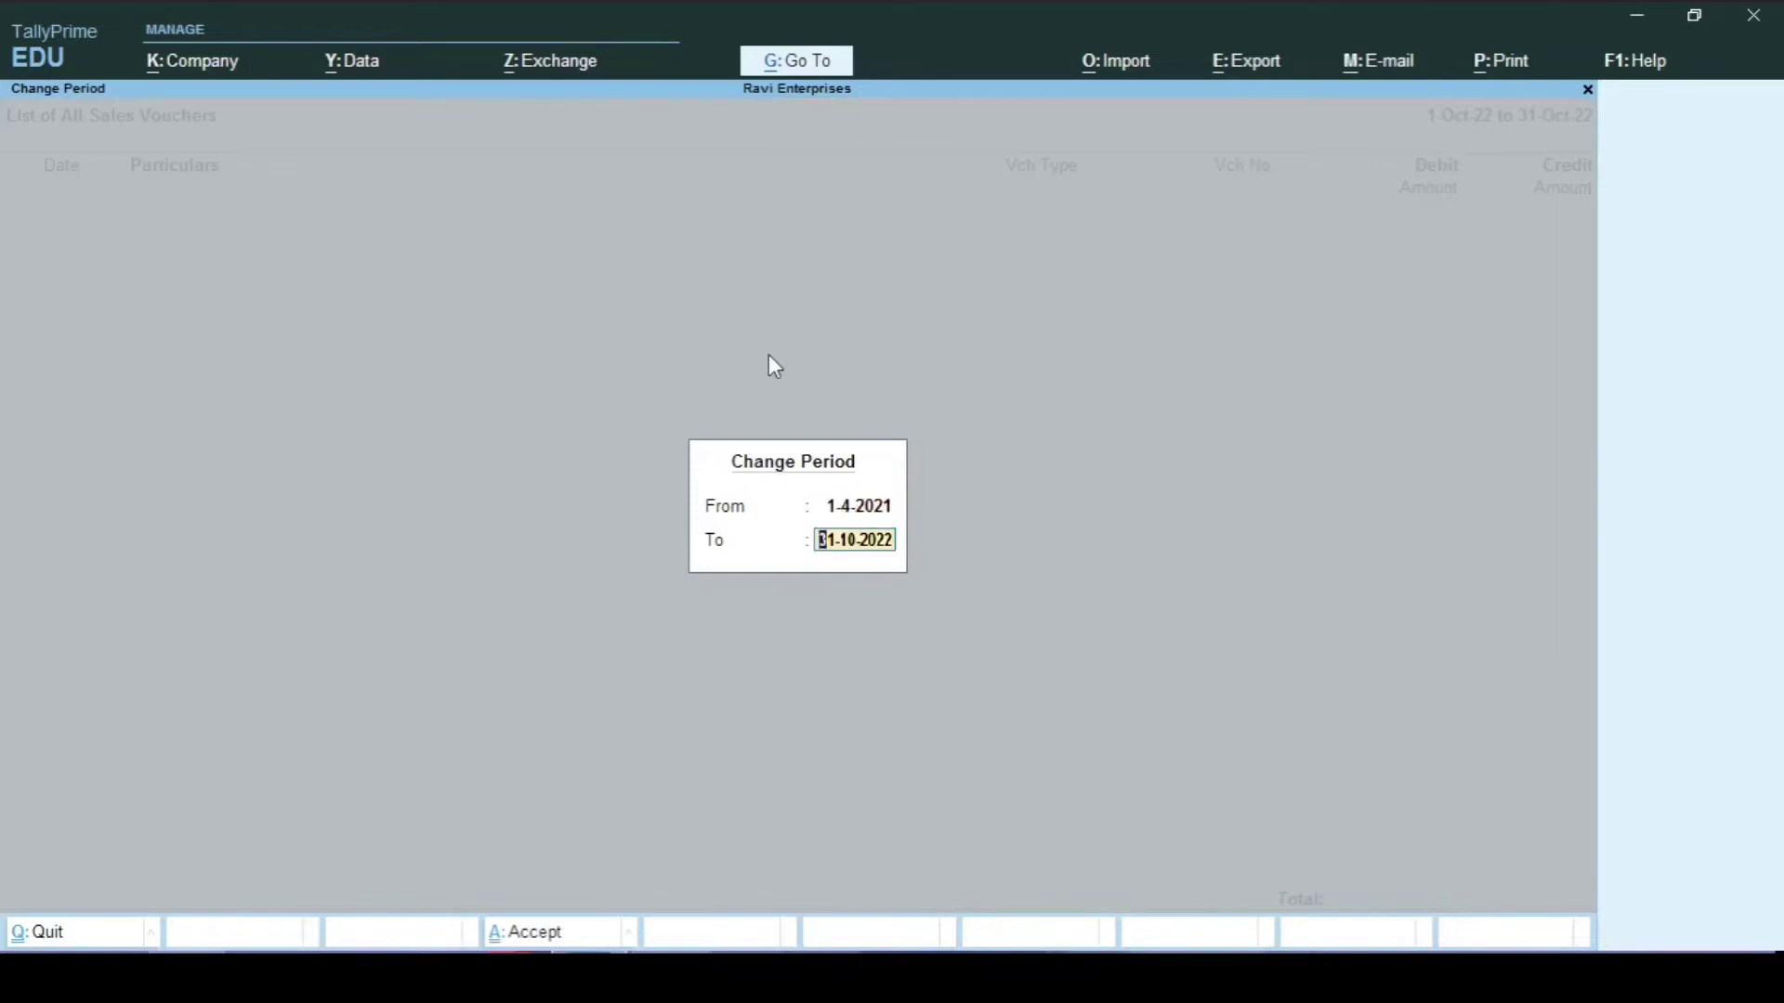
{"action": "type", "text": "31/3/2023"}
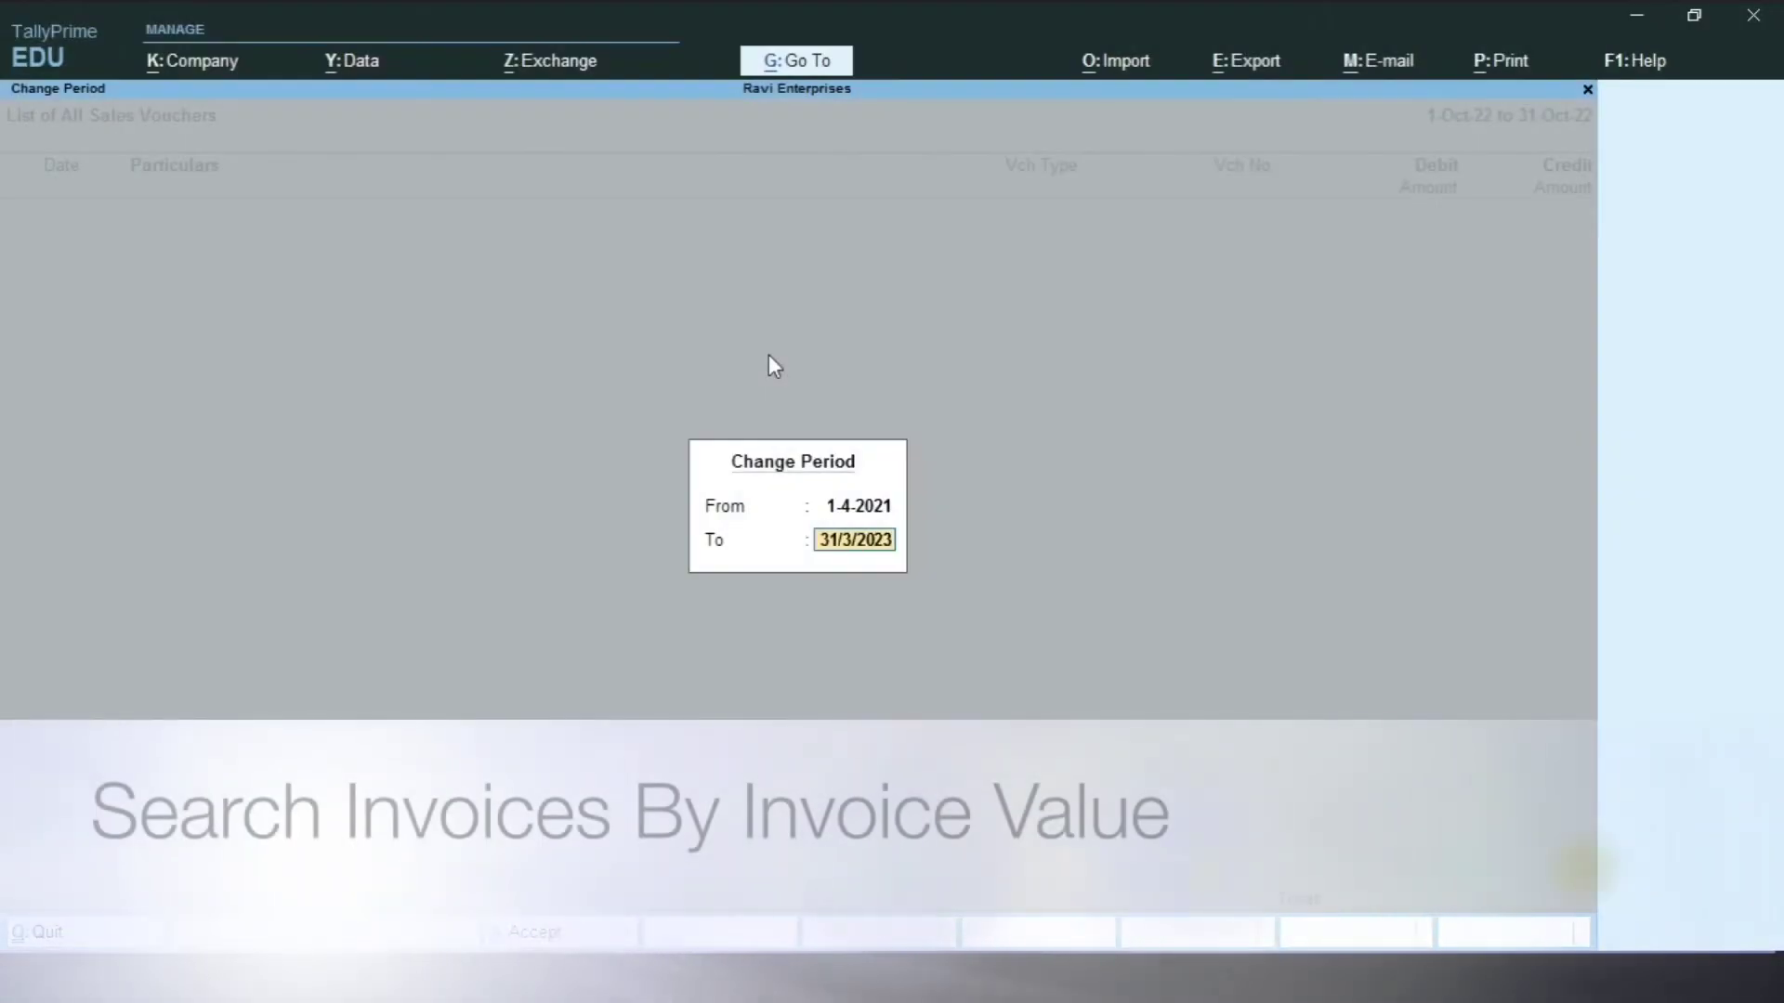
{"action": "key", "text": "Return"}
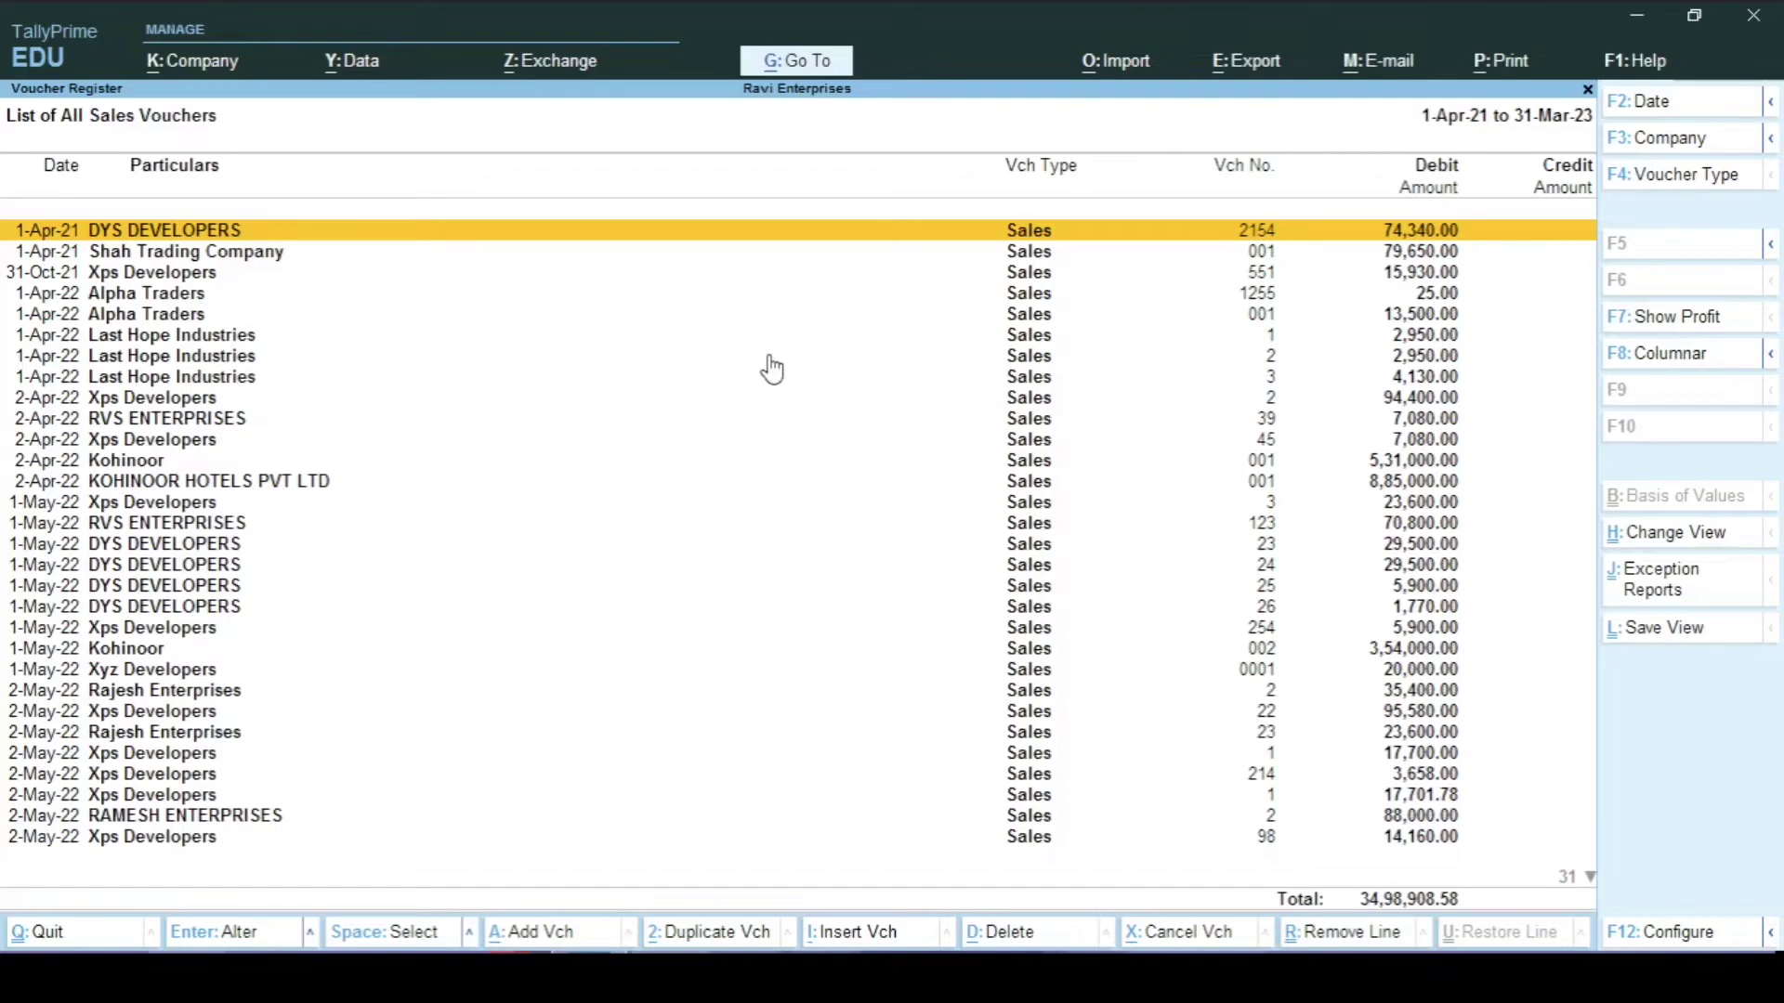
Filter the sales voucher list by Voucher having Ledger Amount equal to 4130, ending the condition list to apply it
{"action": "key", "text": "ctrl+F12"}
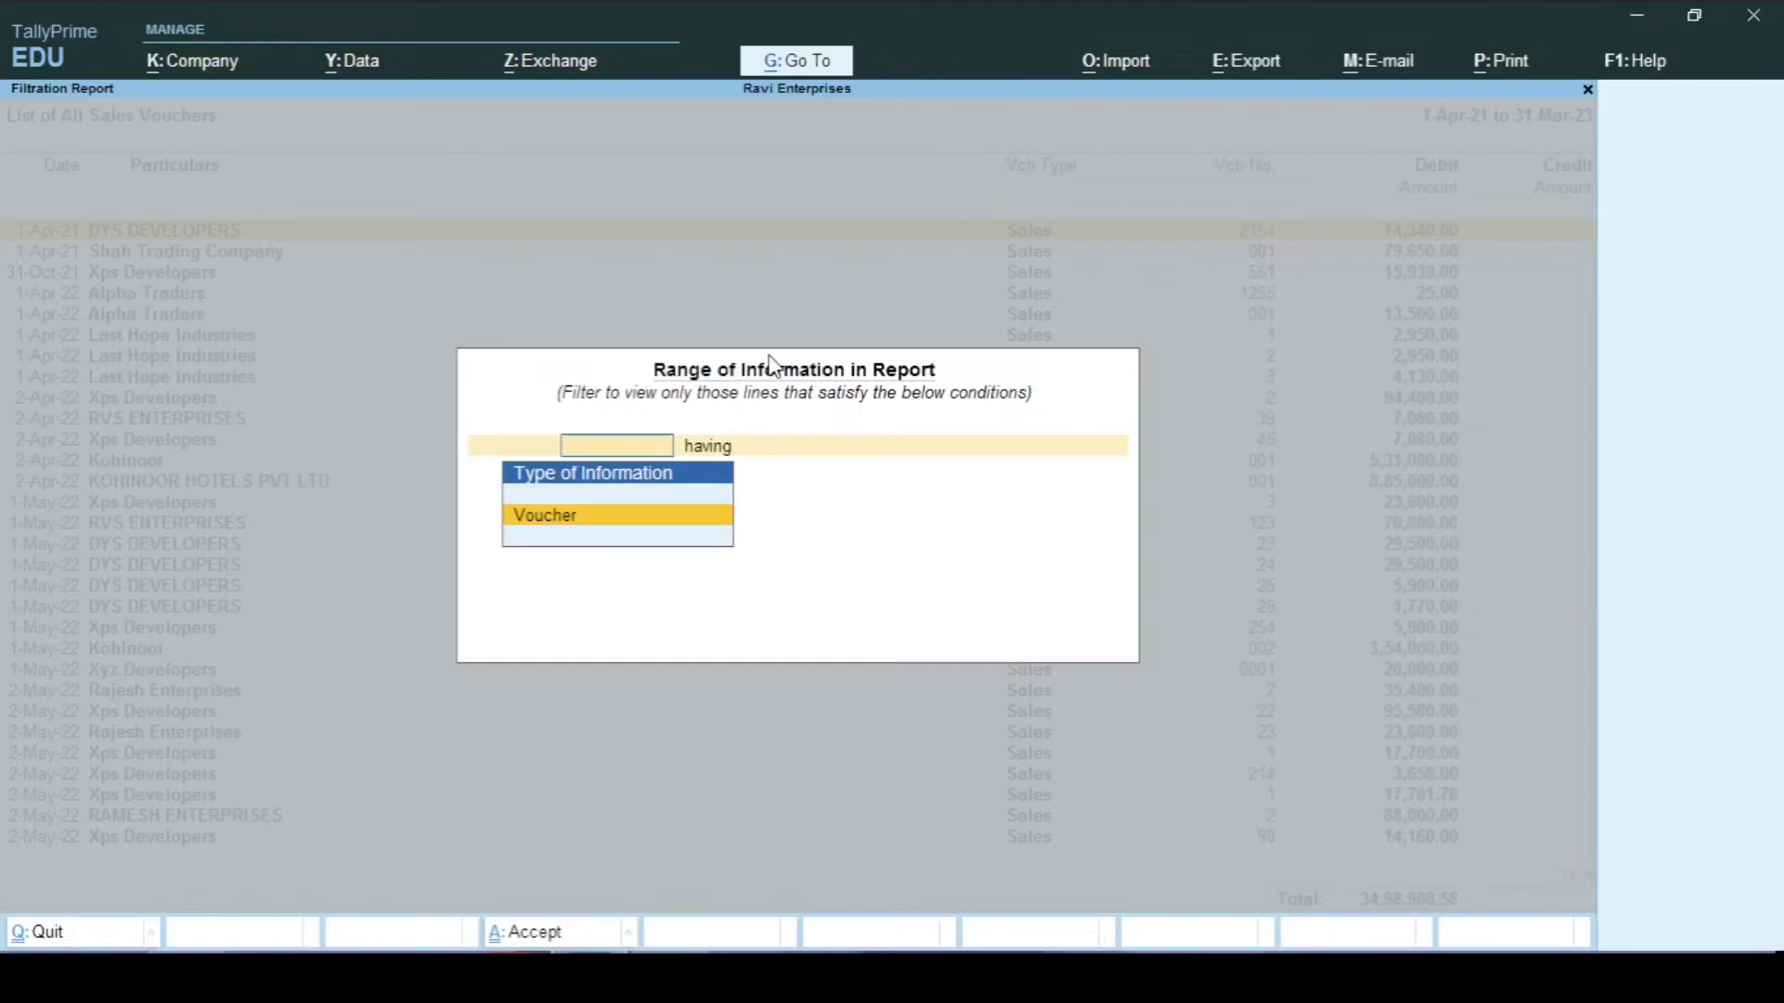
{"action": "key", "text": "Return"}
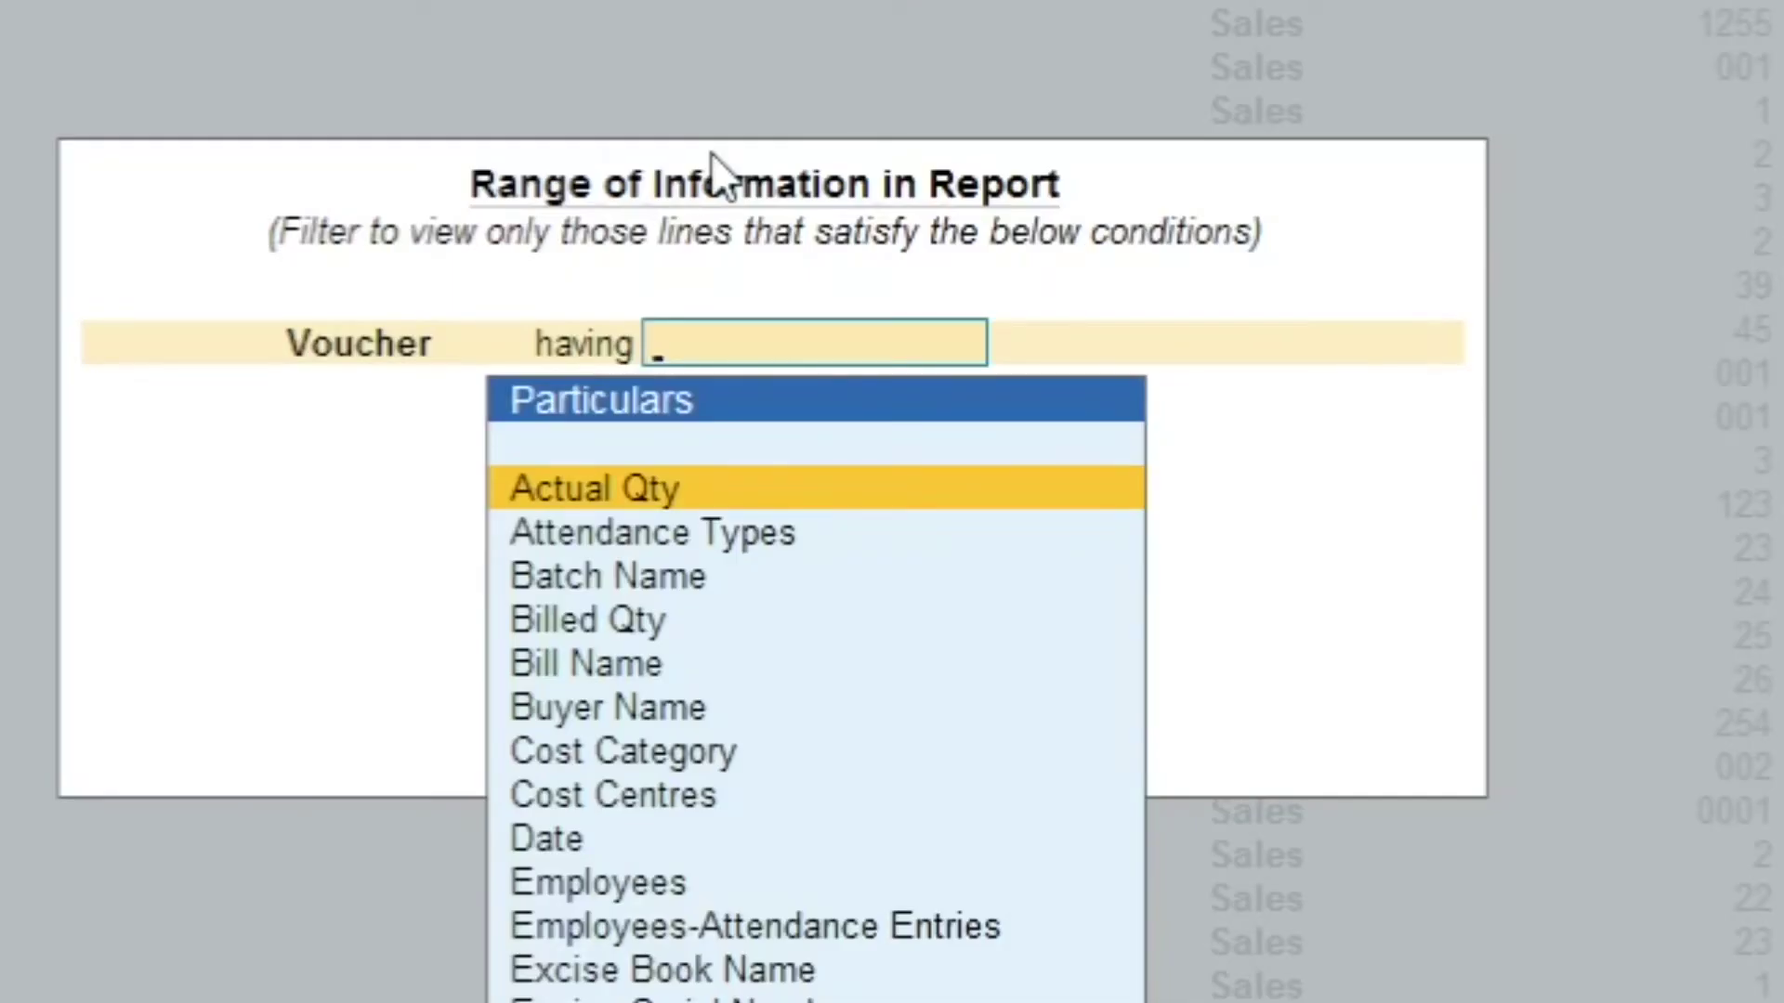
{"action": "type", "text": "led"}
{"action": "key", "text": "Return"}
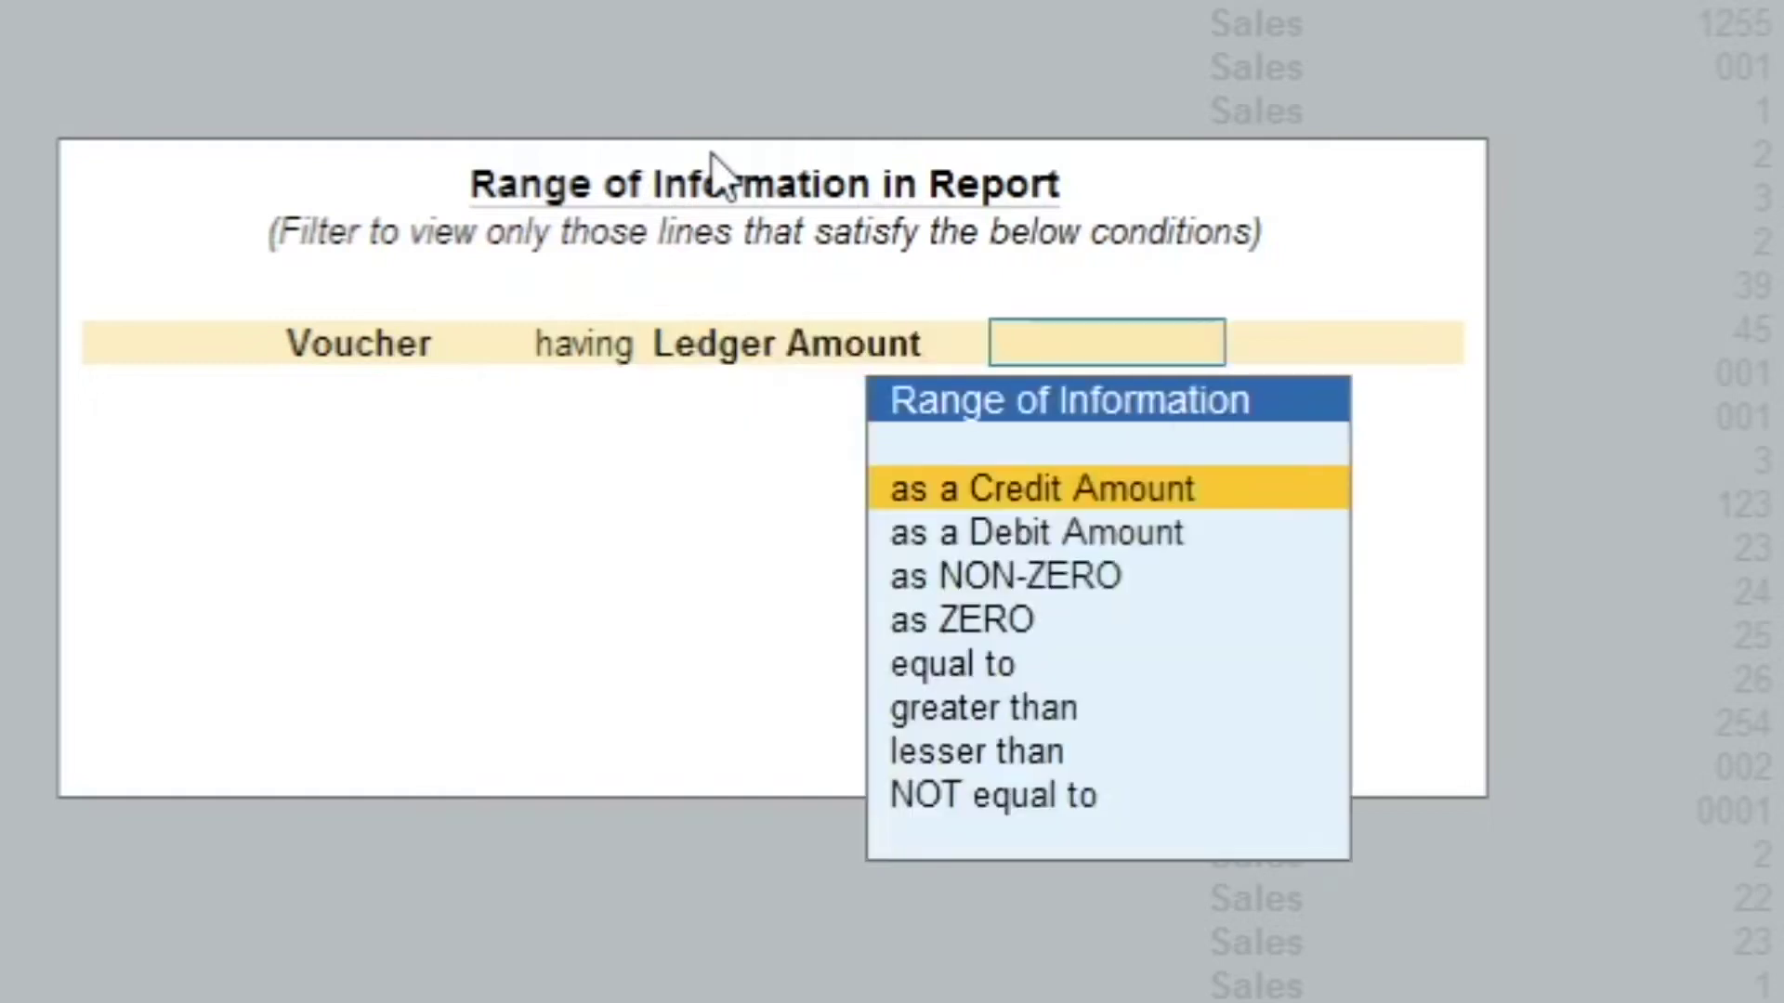
{"action": "key", "text": "Down"}
{"action": "key", "text": "Down"}
{"action": "key", "text": "Down"}
{"action": "key", "text": "Down"}
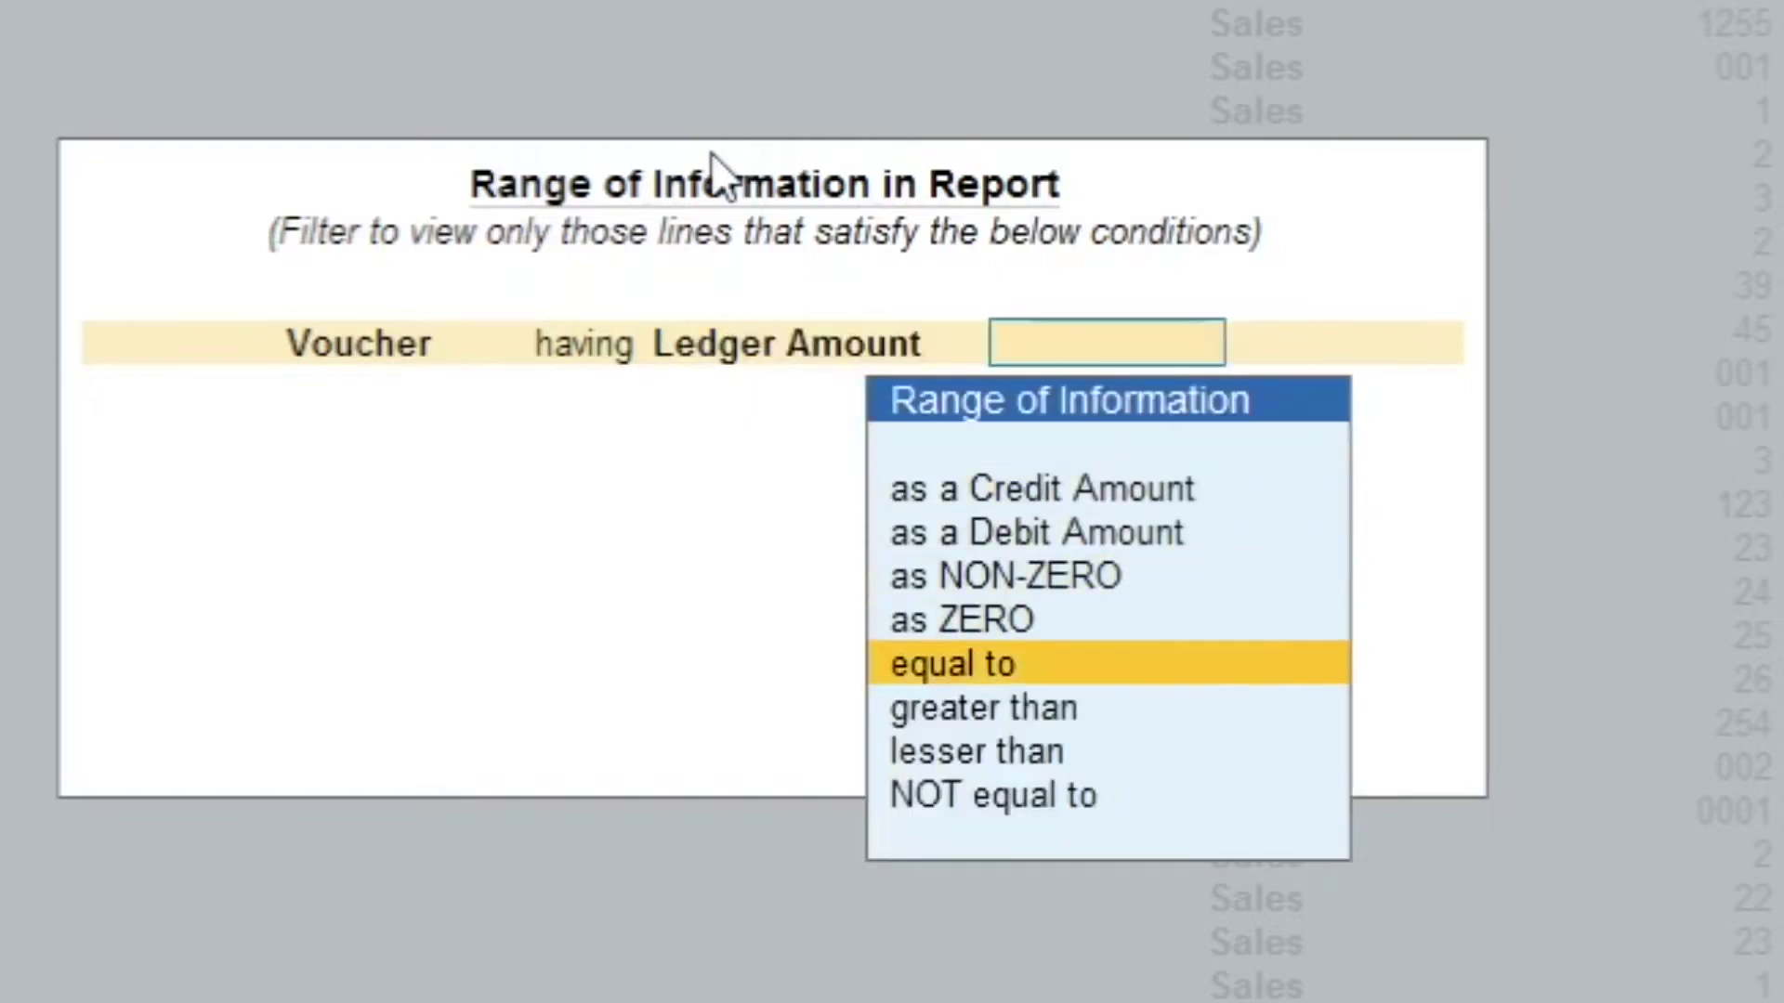
{"action": "key", "text": "Return"}
{"action": "type", "text": "4130"}
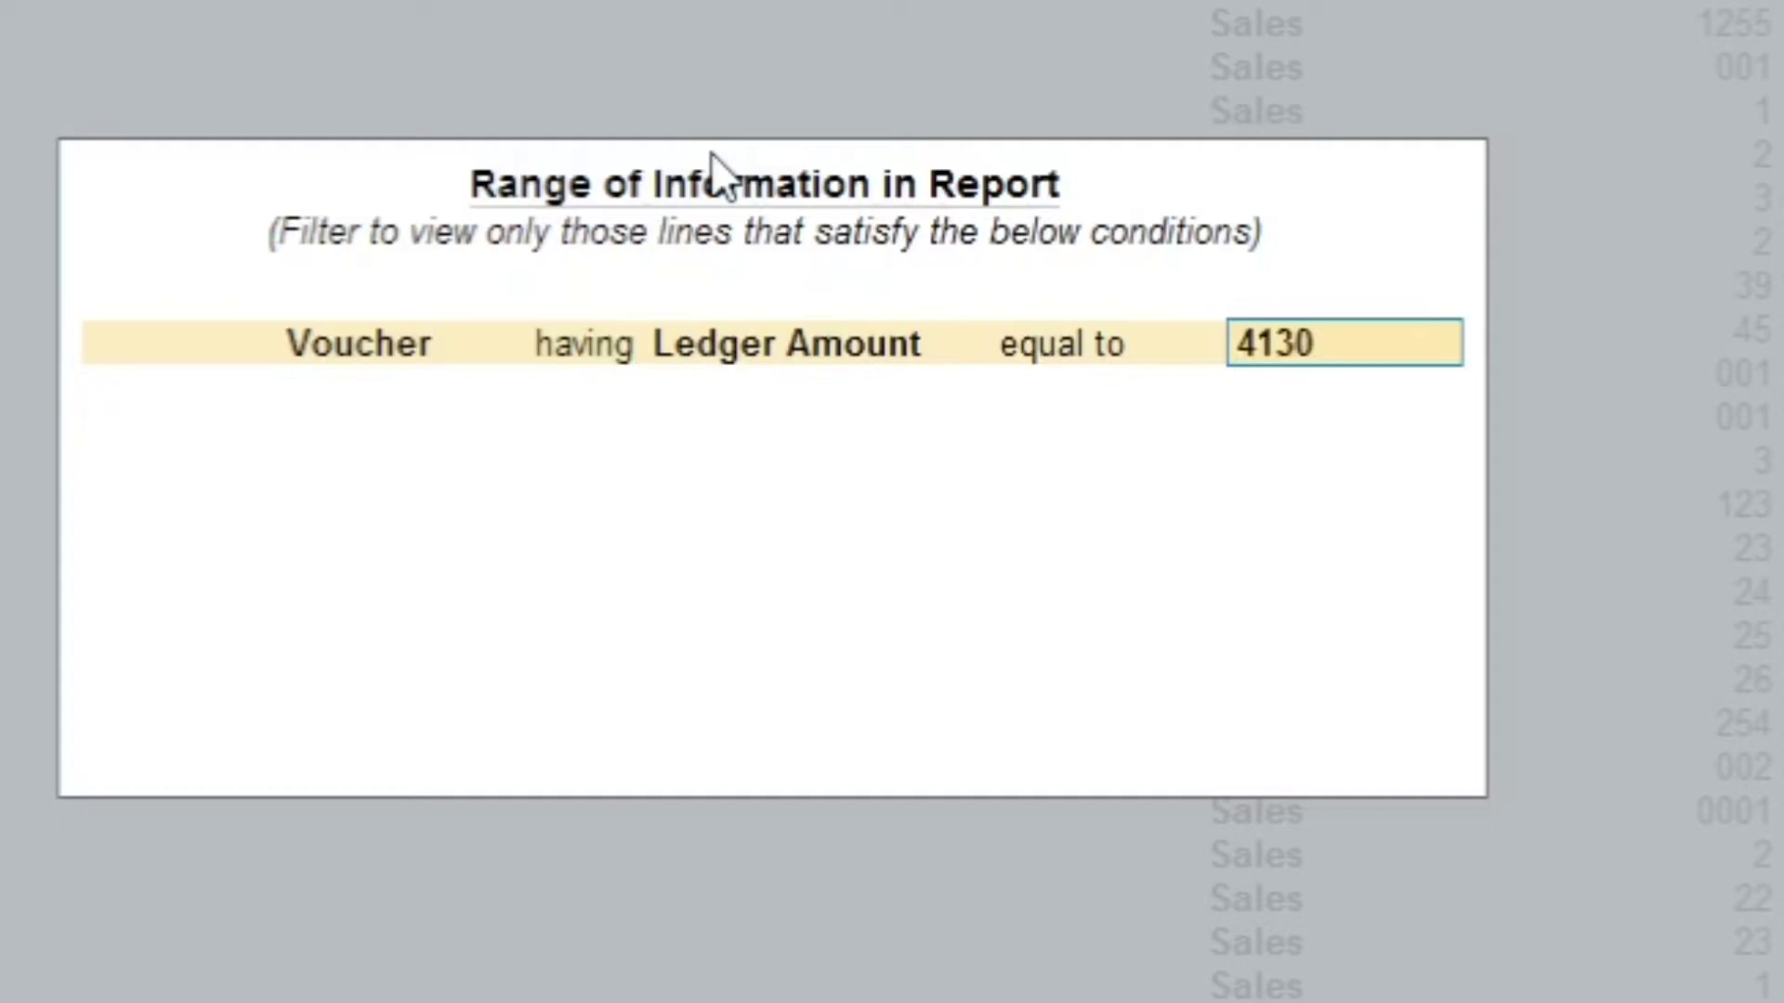
{"action": "key", "text": "Return"}
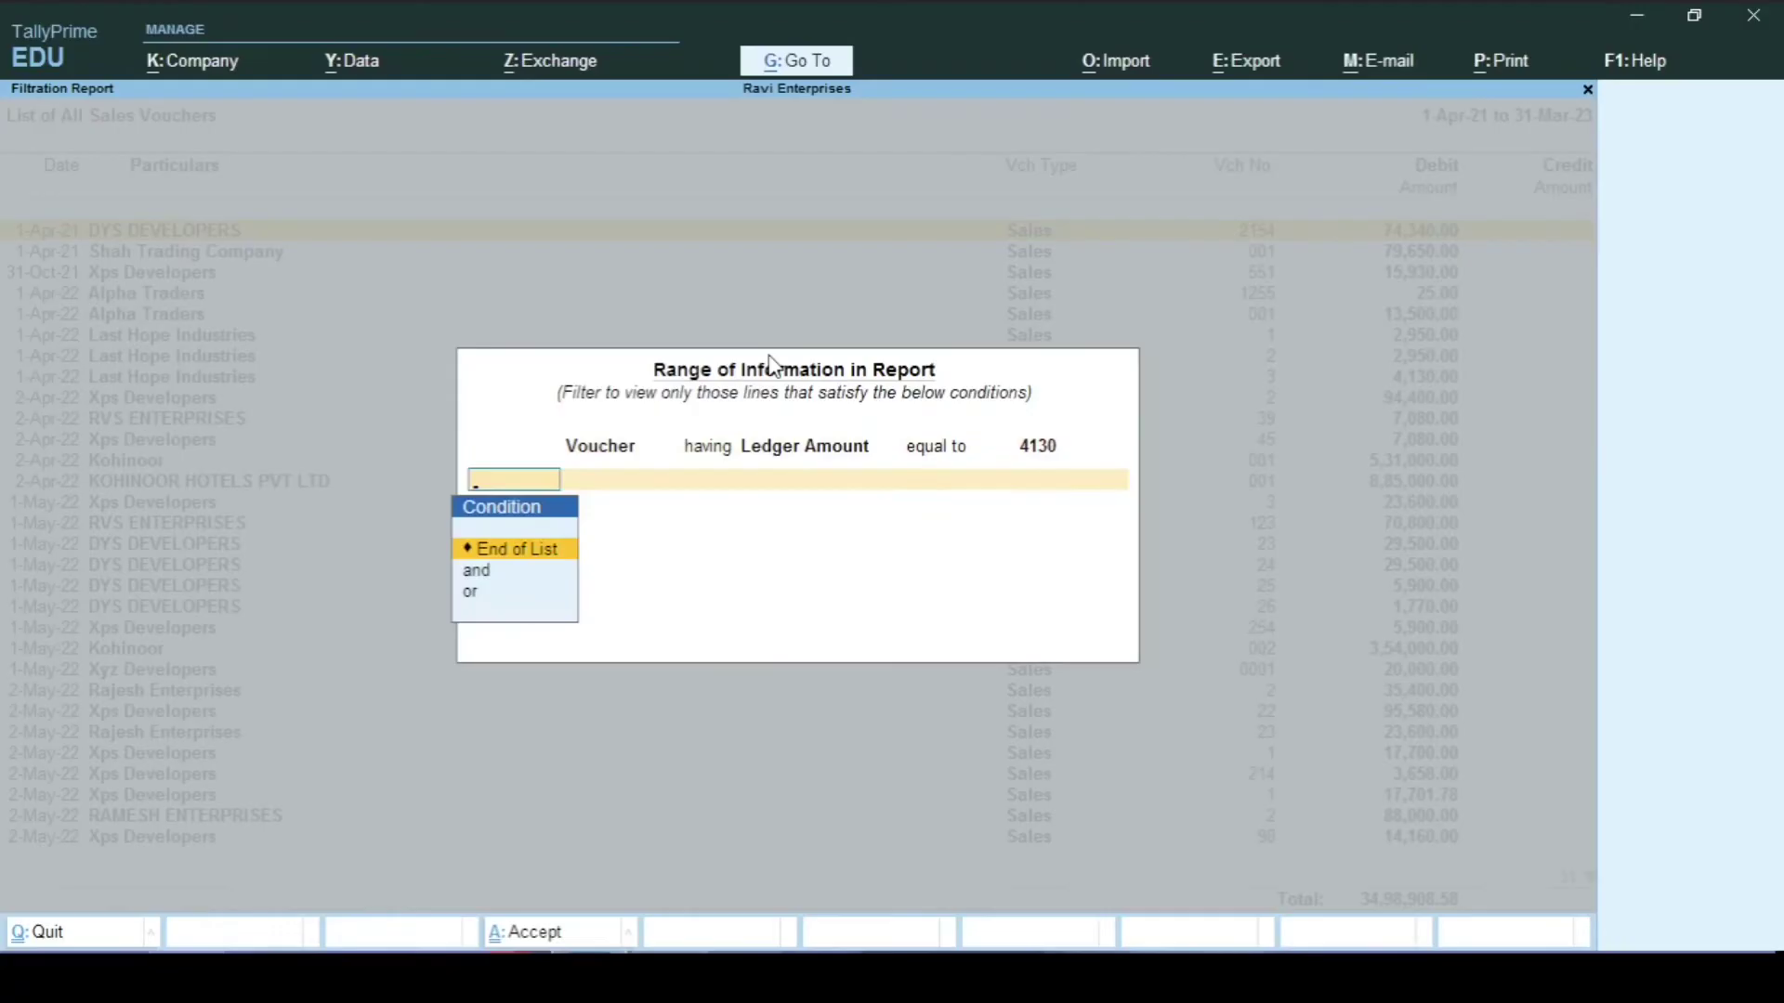
{"action": "key", "text": "Return"}
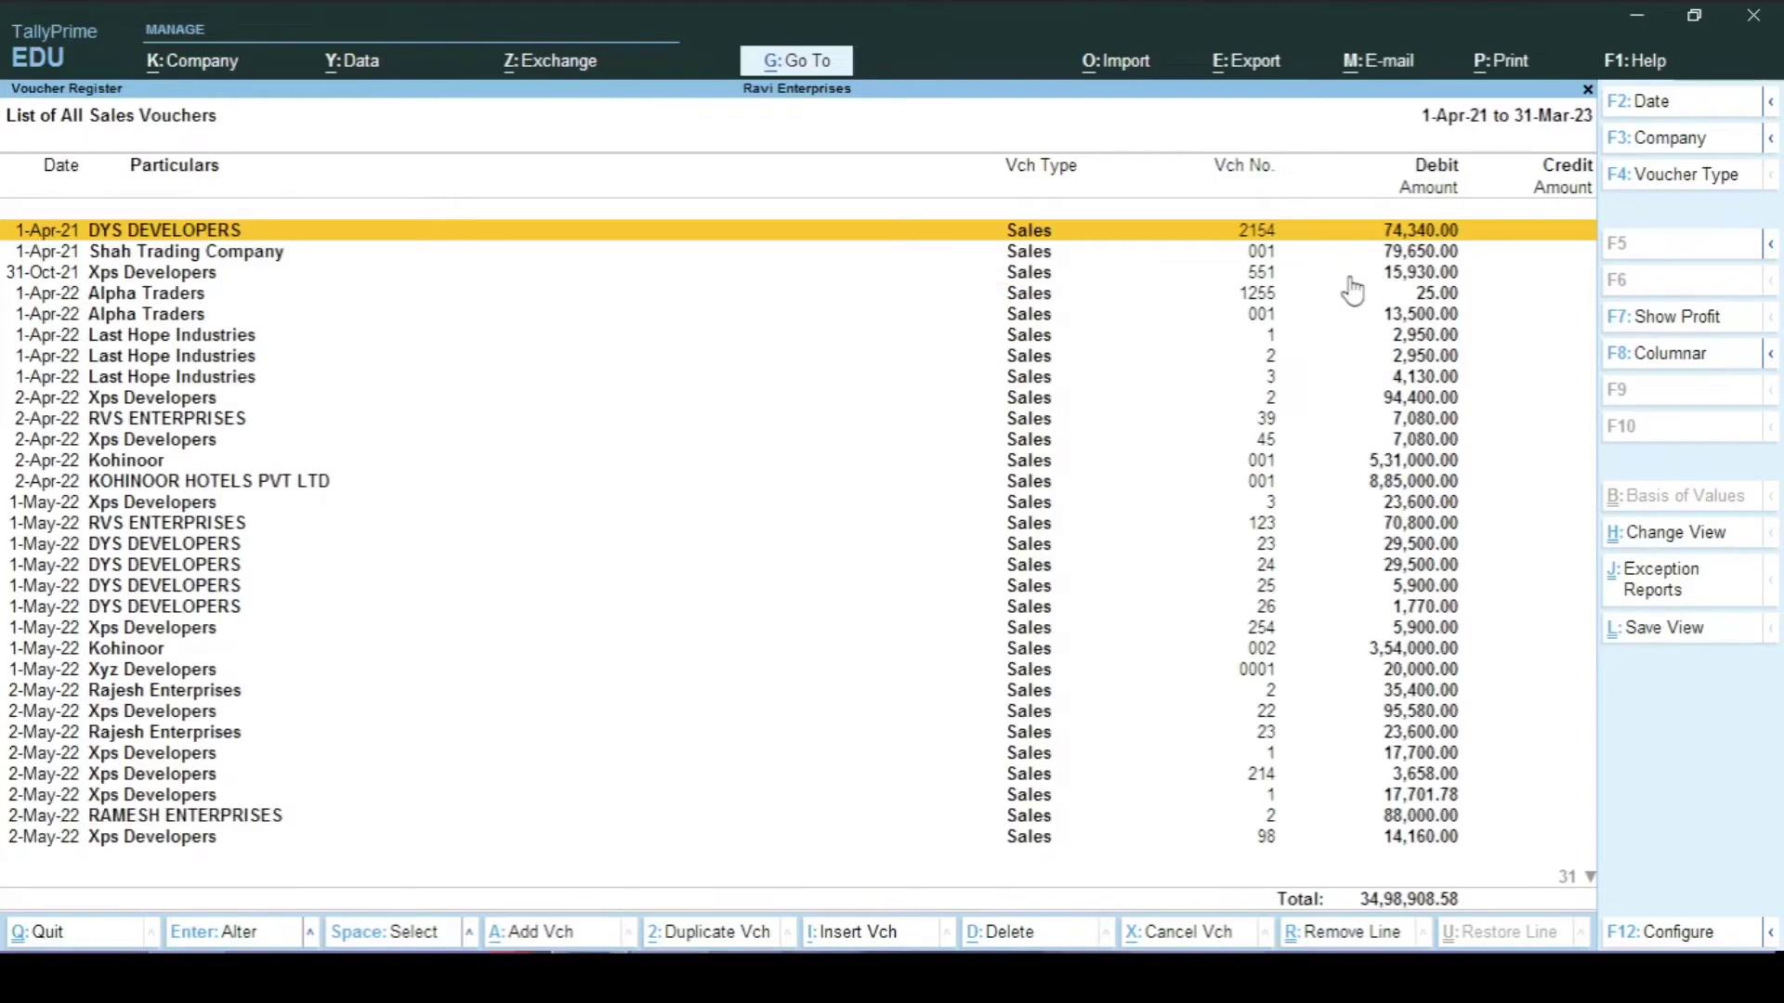
Look through the dates, parties and debit amounts in the full sales voucher list, from first to last voucher and back
{"action": "key", "text": "Down"}
{"action": "key", "text": "Down"}
{"action": "key", "text": "Down"}
{"action": "key", "text": "Down"}
{"action": "key", "text": "Down"}
{"action": "key", "text": "Down"}
{"action": "key", "text": "Down"}
{"action": "key", "text": "Down"}
{"action": "key", "text": "Down"}
{"action": "key", "text": "Down"}
{"action": "key", "text": "Down"}
{"action": "key", "text": "Down"}
{"action": "key", "text": "Down"}
{"action": "key", "text": "Down"}
{"action": "key", "text": "Down"}
{"action": "key", "text": "Down"}
{"action": "key", "text": "Down"}
{"action": "key", "text": "Down"}
{"action": "key", "text": "Down"}
{"action": "key", "text": "Down"}
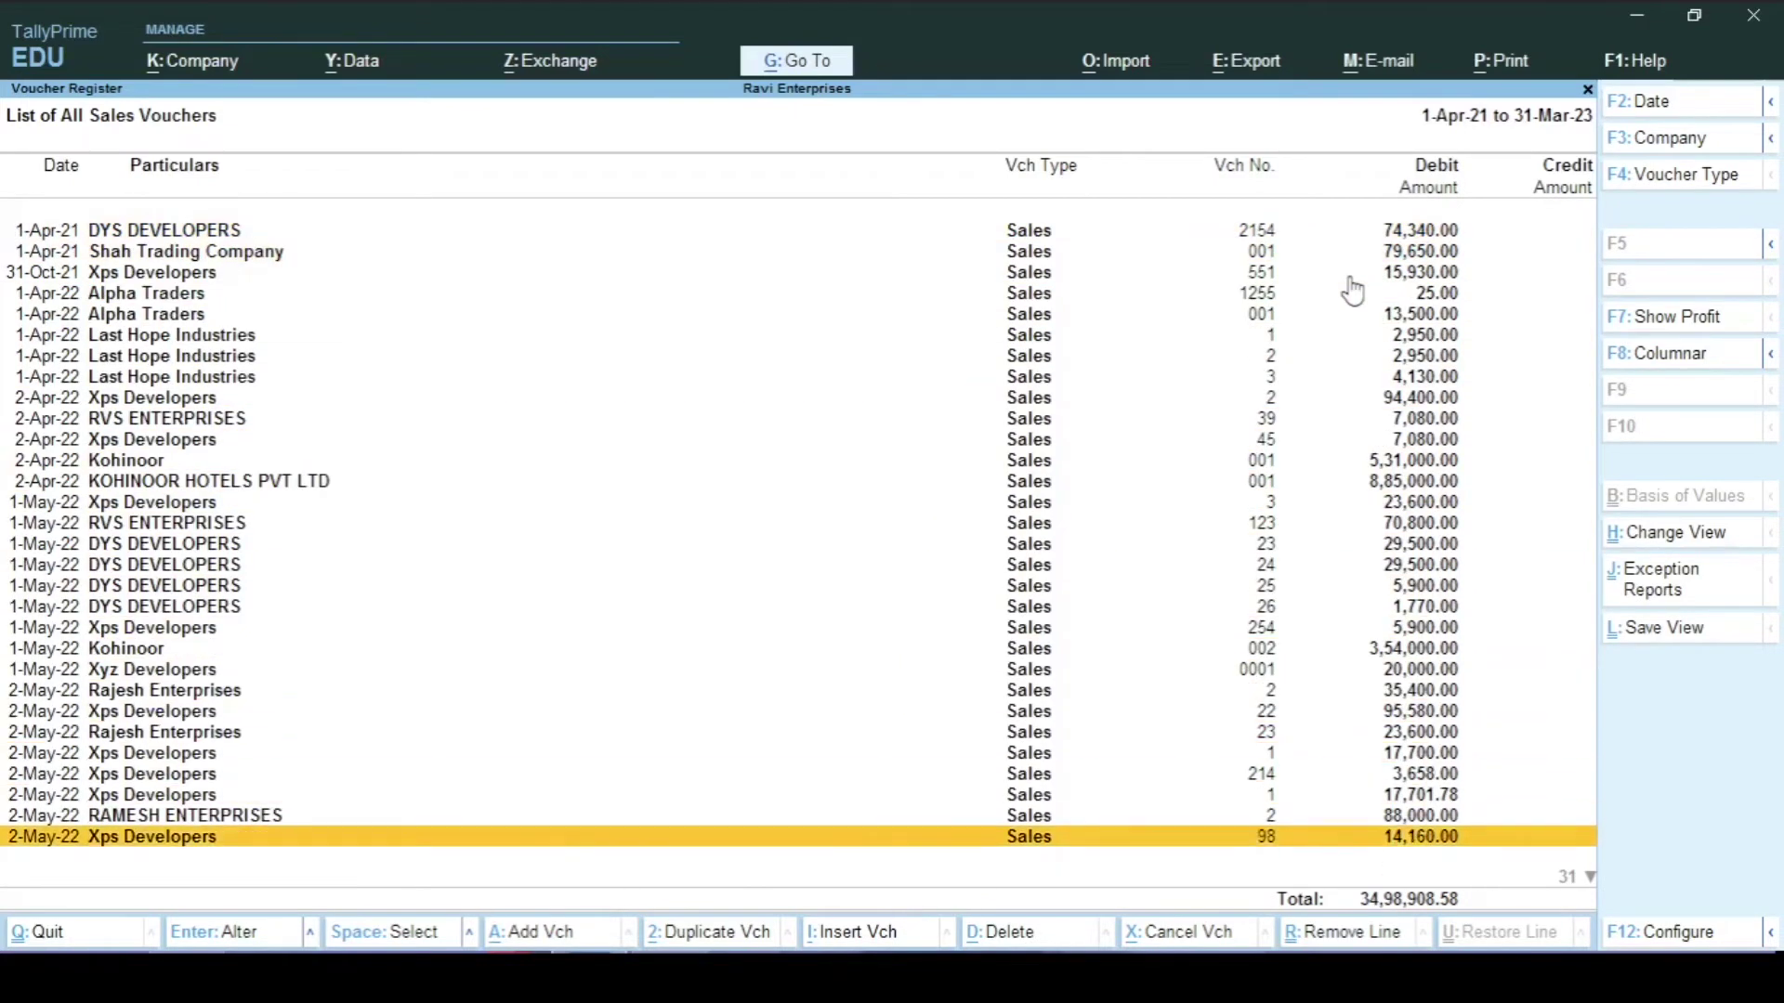
{"action": "key", "text": "Down"}
{"action": "key", "text": "Down"}
{"action": "key", "text": "Down"}
{"action": "key", "text": "Down"}
{"action": "key", "text": "Down"}
{"action": "key", "text": "Down"}
{"action": "key", "text": "Down"}
{"action": "key", "text": "Down"}
{"action": "key", "text": "Down"}
{"action": "key", "text": "Down"}
{"action": "key", "text": "Down"}
{"action": "key", "text": "Down"}
{"action": "key", "text": "Down"}
{"action": "key", "text": "Up"}
{"action": "key", "text": "Up"}
{"action": "key", "text": "Up"}
{"action": "key", "text": "Up"}
{"action": "key", "text": "Up"}
{"action": "key", "text": "Up"}
{"action": "key", "text": "Up"}
{"action": "key", "text": "Up"}
{"action": "key", "text": "Up"}
{"action": "key", "text": "Up"}
{"action": "key", "text": "Up"}
{"action": "key", "text": "Up"}
{"action": "key", "text": "Up"}
{"action": "key", "text": "Up"}
{"action": "key", "text": "Up"}
{"action": "key", "text": "Up"}
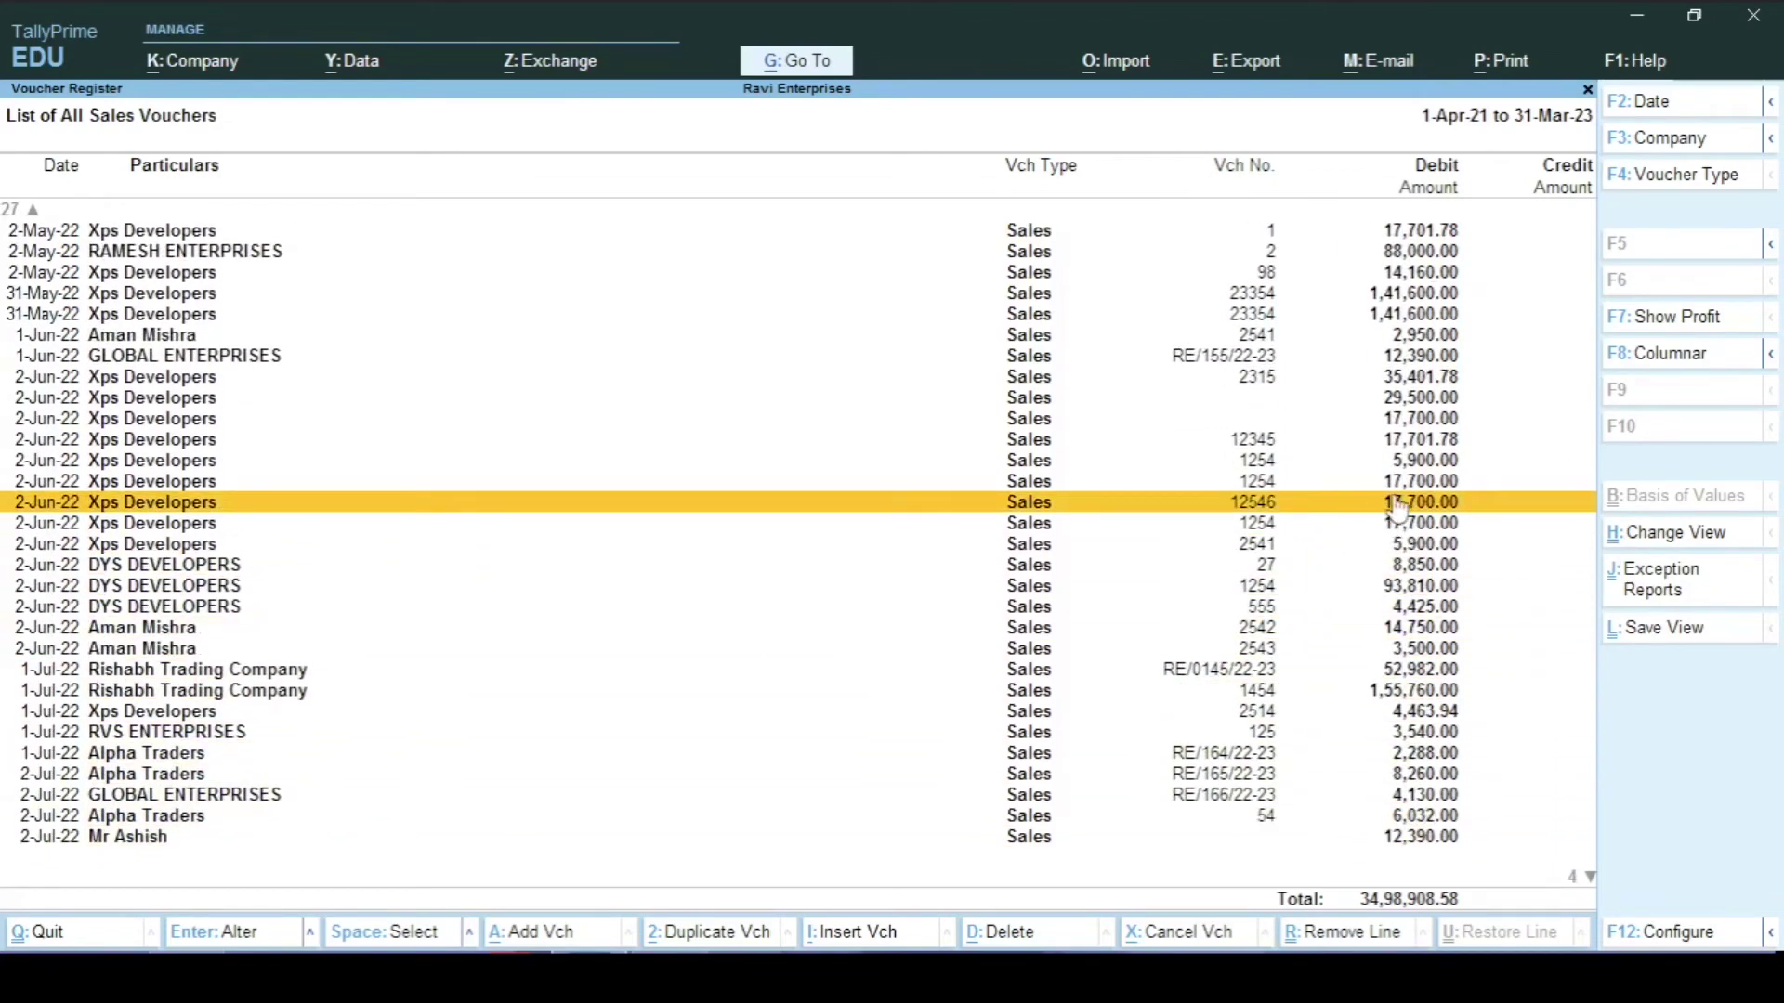
{"action": "key", "text": "Up"}
{"action": "key", "text": "Up"}
{"action": "key", "text": "Up"}
{"action": "key", "text": "Up"}
{"action": "key", "text": "Up"}
{"action": "key", "text": "Up"}
{"action": "key", "text": "Up"}
{"action": "key", "text": "Up"}
{"action": "key", "text": "Up"}
{"action": "key", "text": "Up"}
{"action": "key", "text": "Up"}
{"action": "key", "text": "Up"}
{"action": "key", "text": "Up"}
{"action": "key", "text": "Up"}
{"action": "key", "text": "Up"}
{"action": "key", "text": "Up"}
{"action": "key", "text": "Up"}
{"action": "key", "text": "Up"}
{"action": "key", "text": "Up"}
{"action": "key", "text": "Up"}
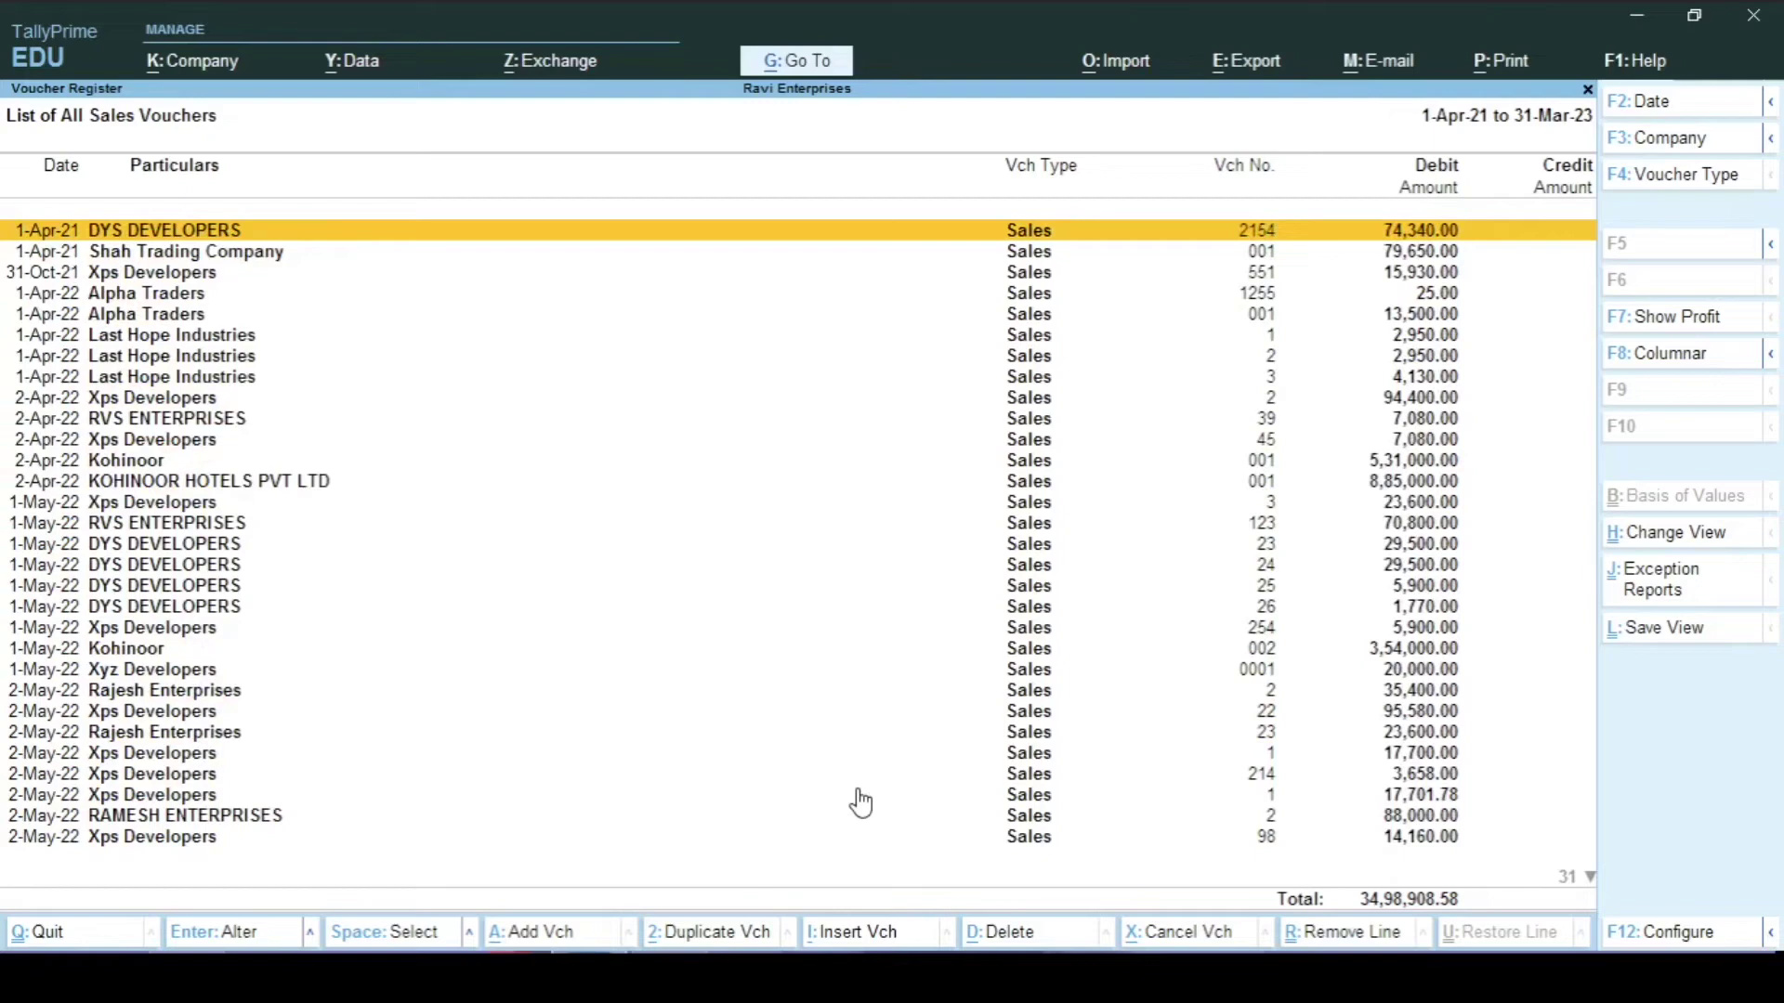
Filter the sales voucher list by Voucher having Ledger Amount equal to 17700, ending the condition list to apply it
{"action": "key", "text": "ctrl+F12"}
{"action": "key", "text": "Return"}
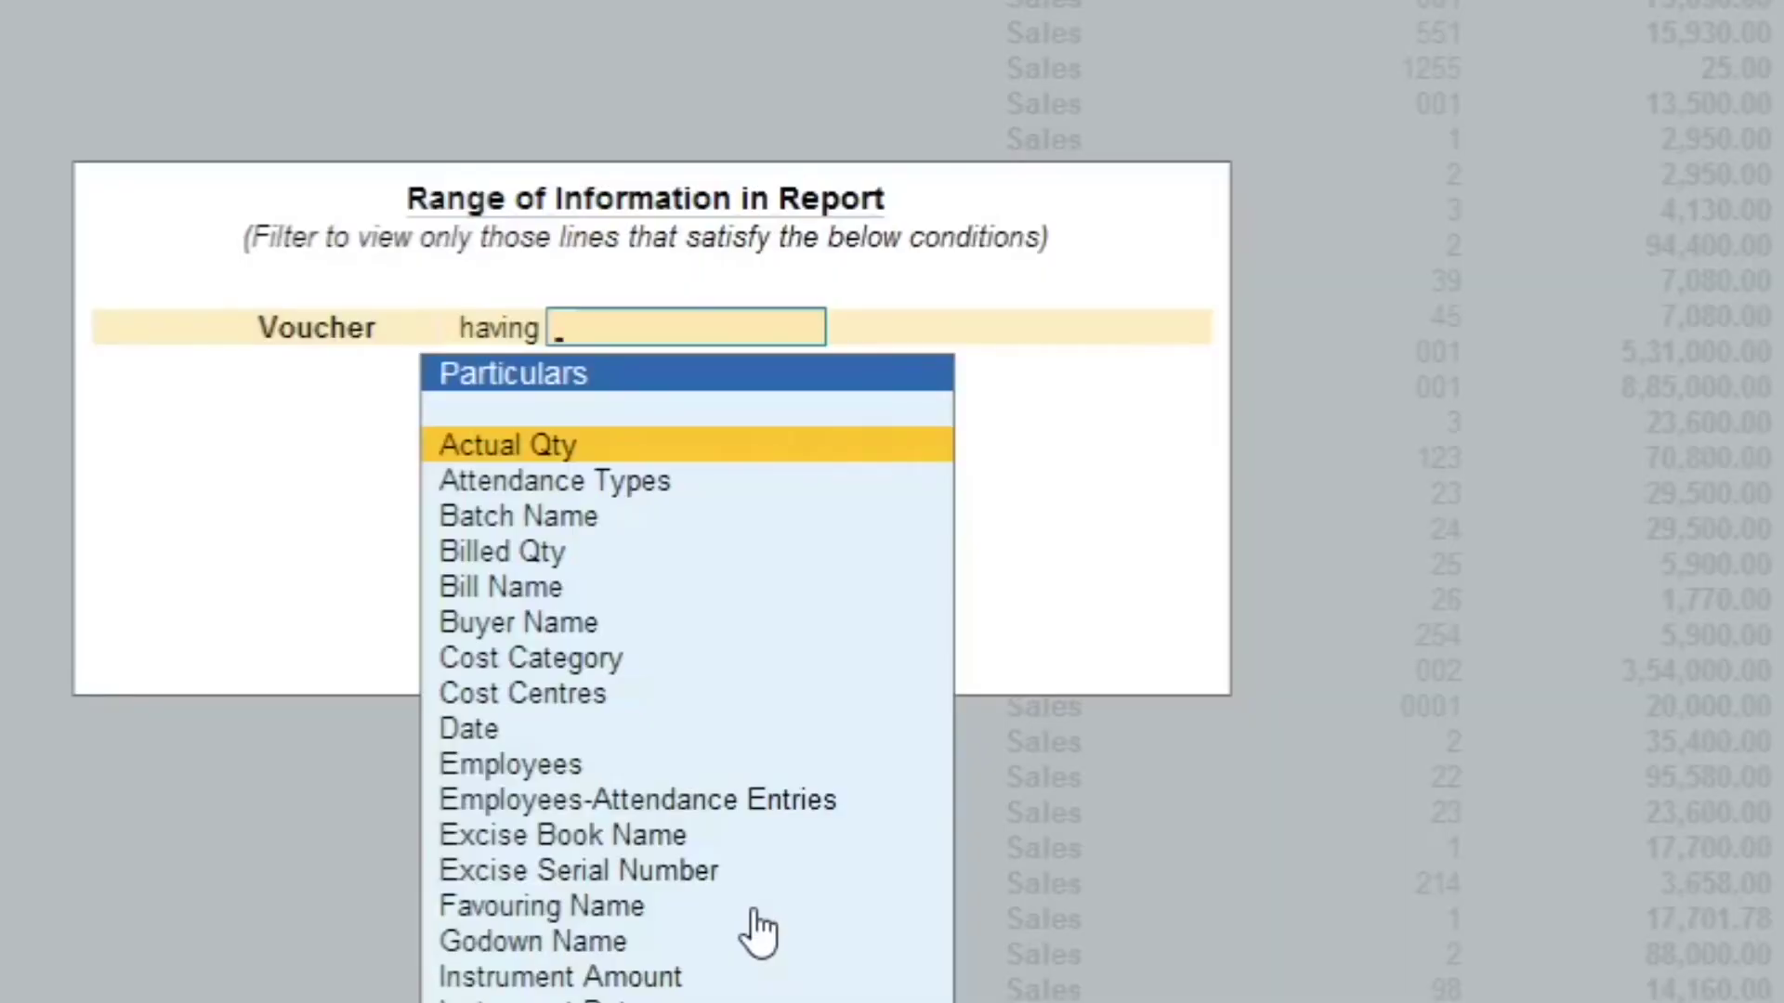
{"action": "type", "text": "le"}
{"action": "key", "text": "Down"}
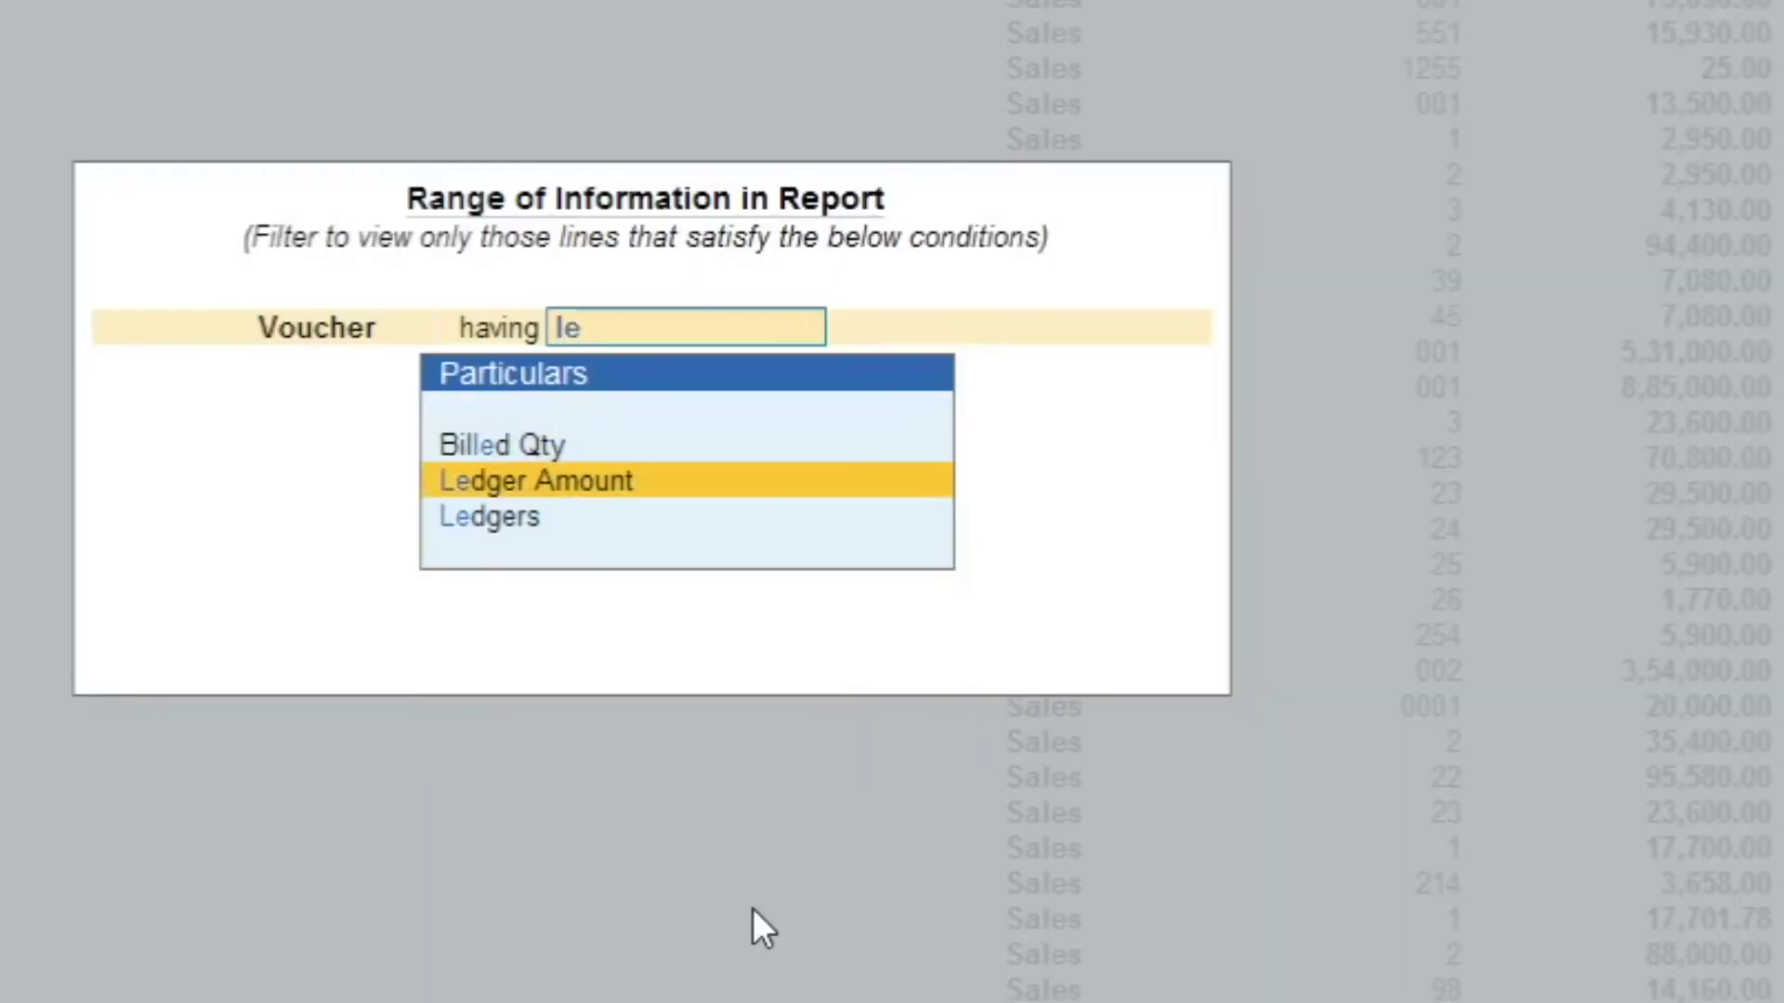
{"action": "key", "text": "Return"}
{"action": "key", "text": "Down"}
{"action": "key", "text": "Down"}
{"action": "key", "text": "Down"}
{"action": "key", "text": "Down"}
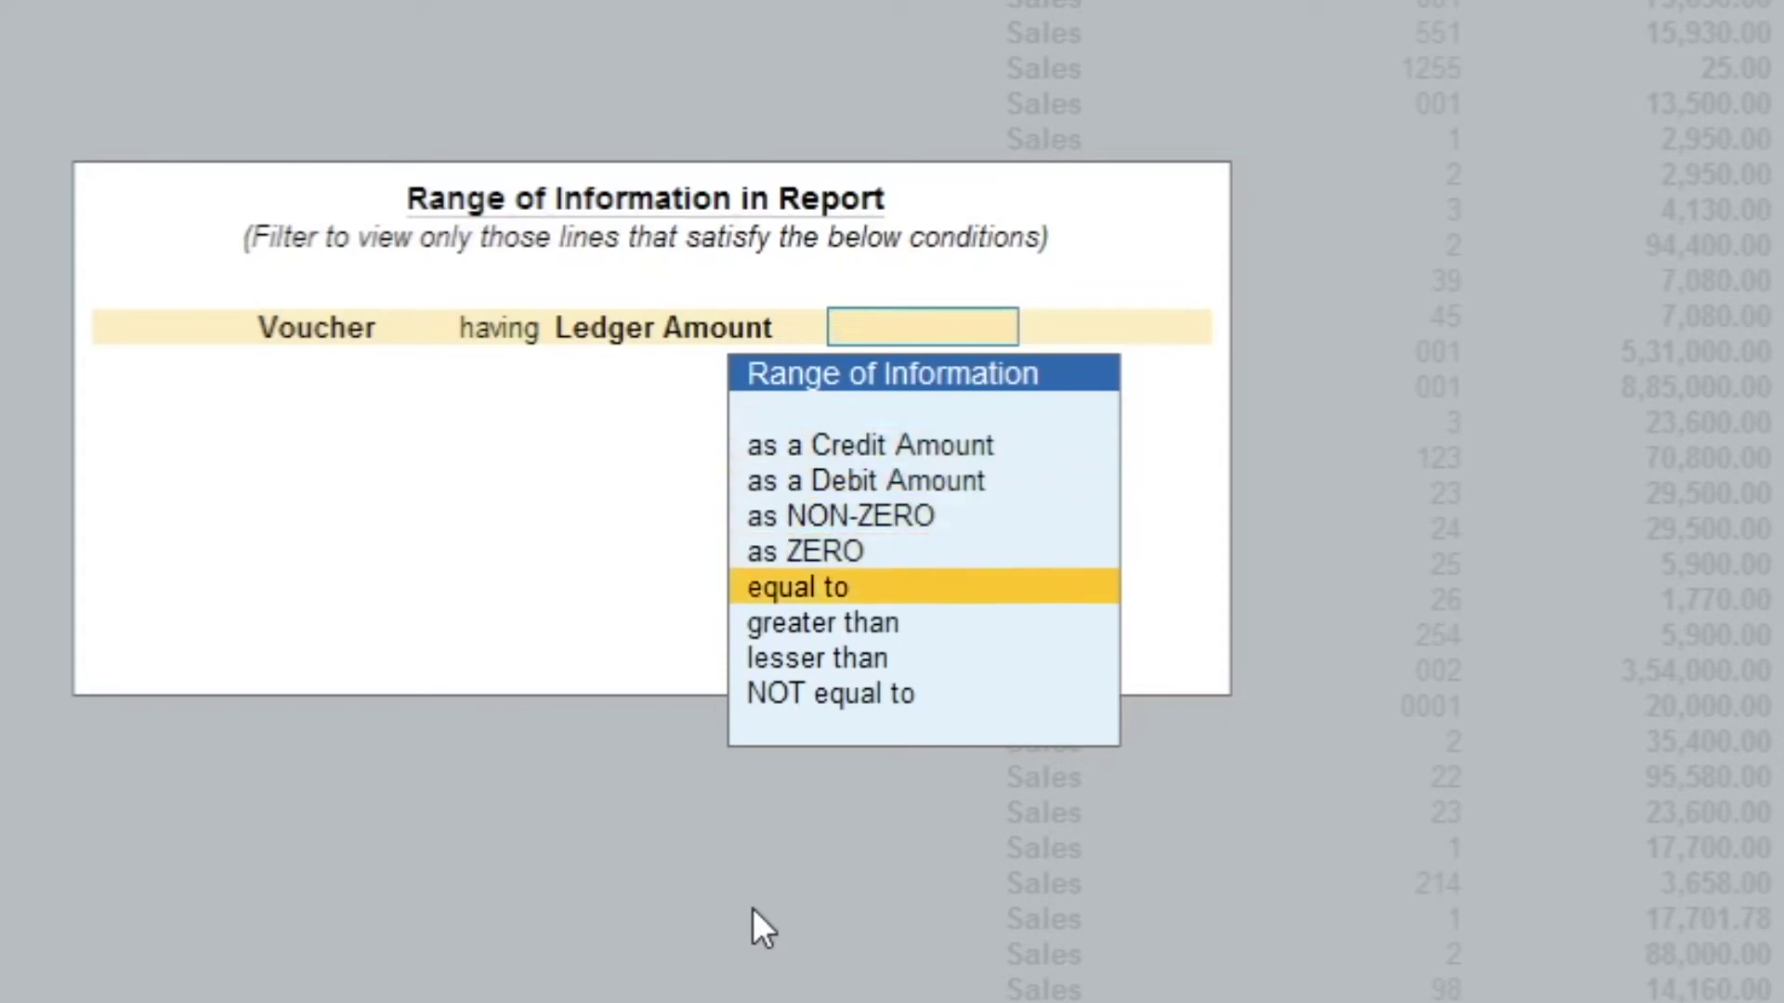
{"action": "key", "text": "Return"}
{"action": "type", "text": "17700"}
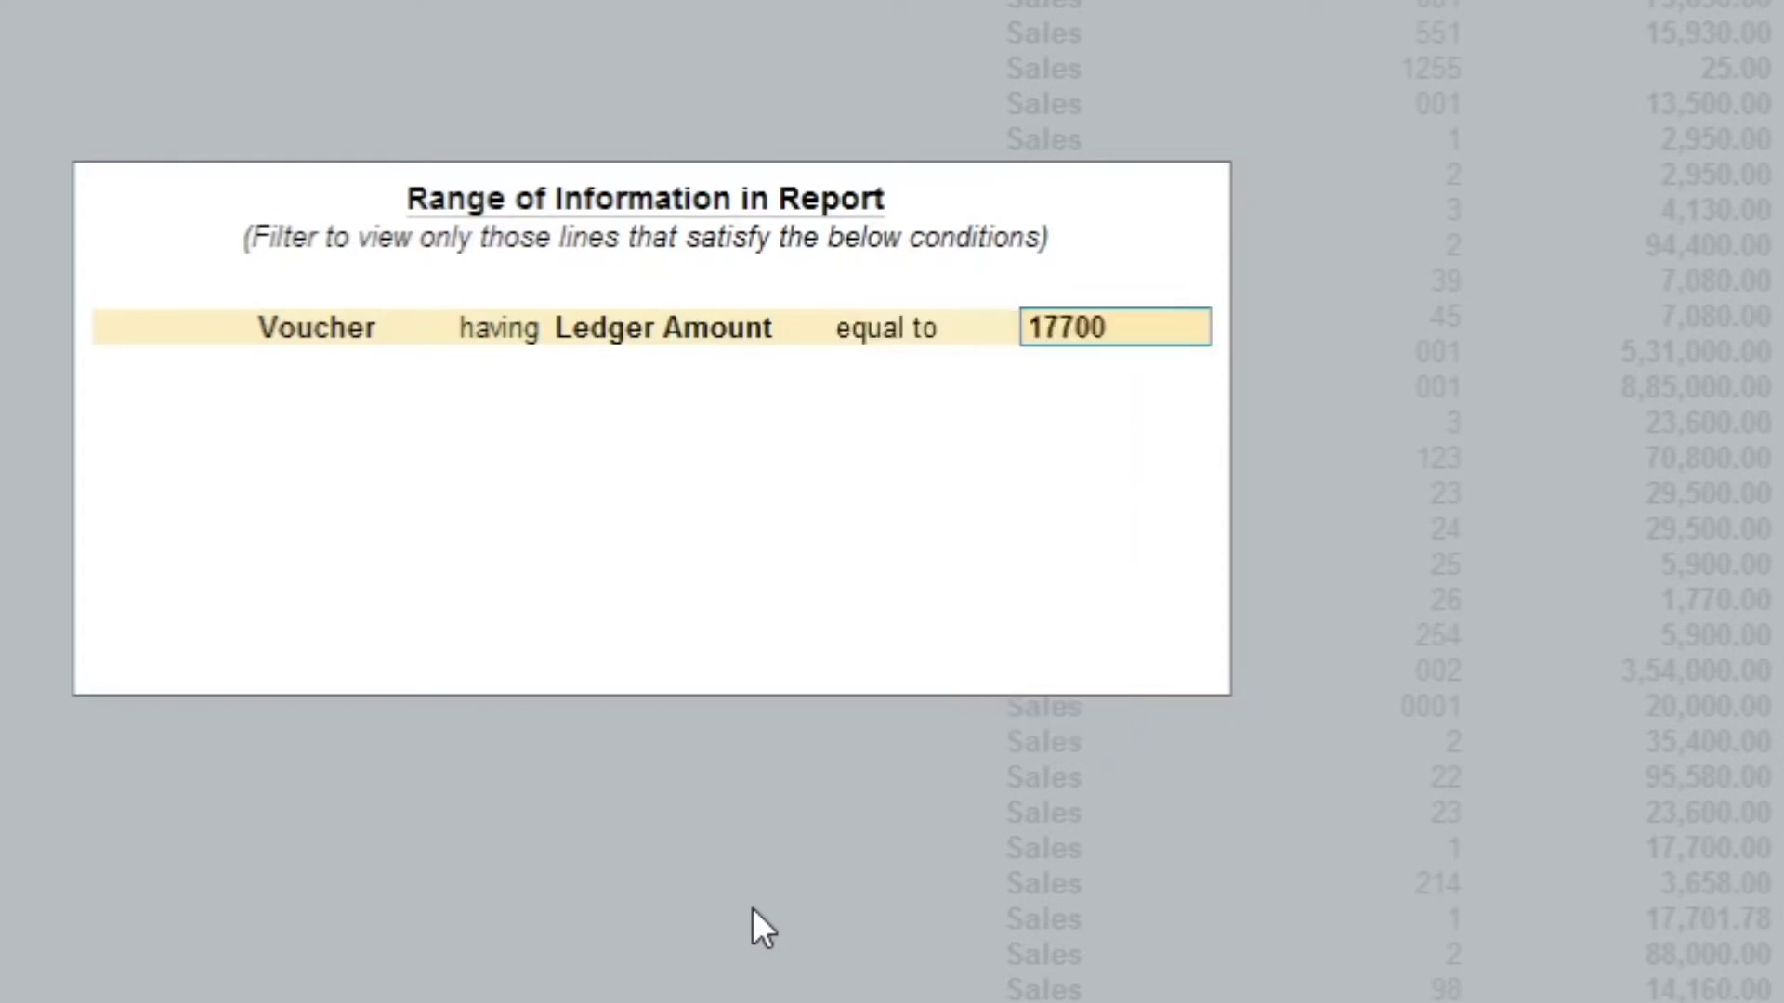
{"action": "key", "text": "Return"}
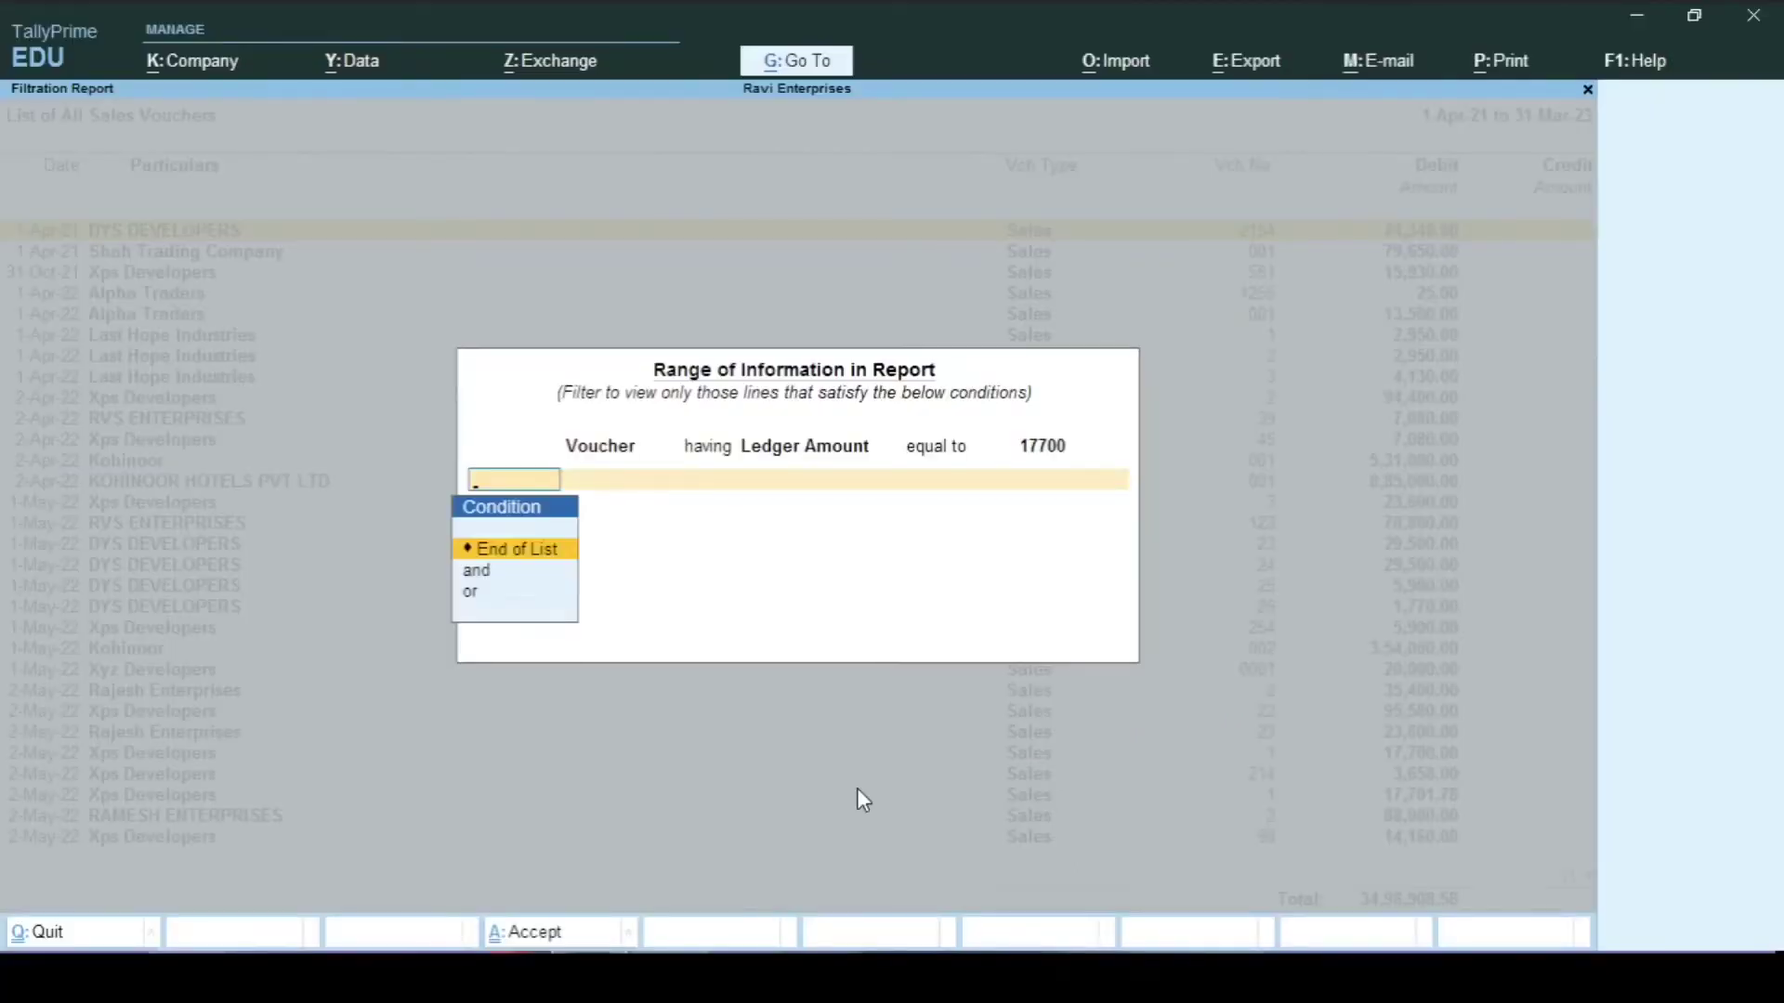
{"action": "key", "text": "Return"}
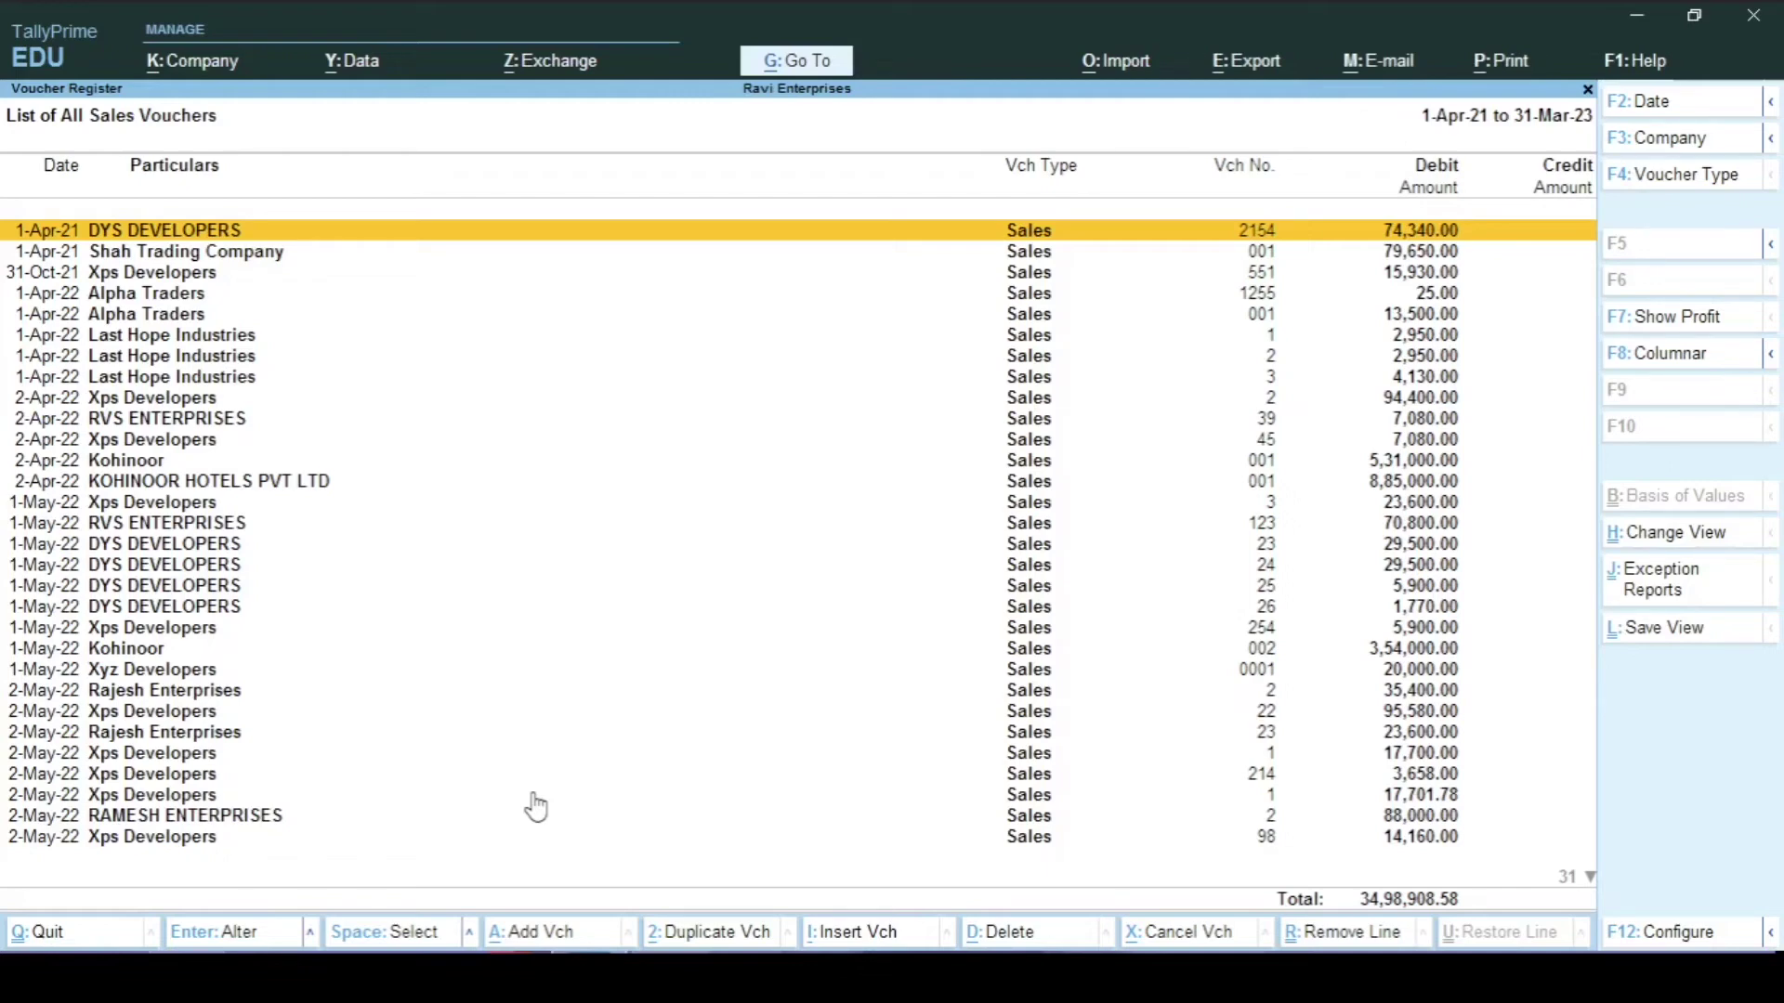
Close the sales voucher list and its parent reports to return to the Gateway of Tally
{"action": "key", "text": "Escape"}
{"action": "key", "text": "Escape"}
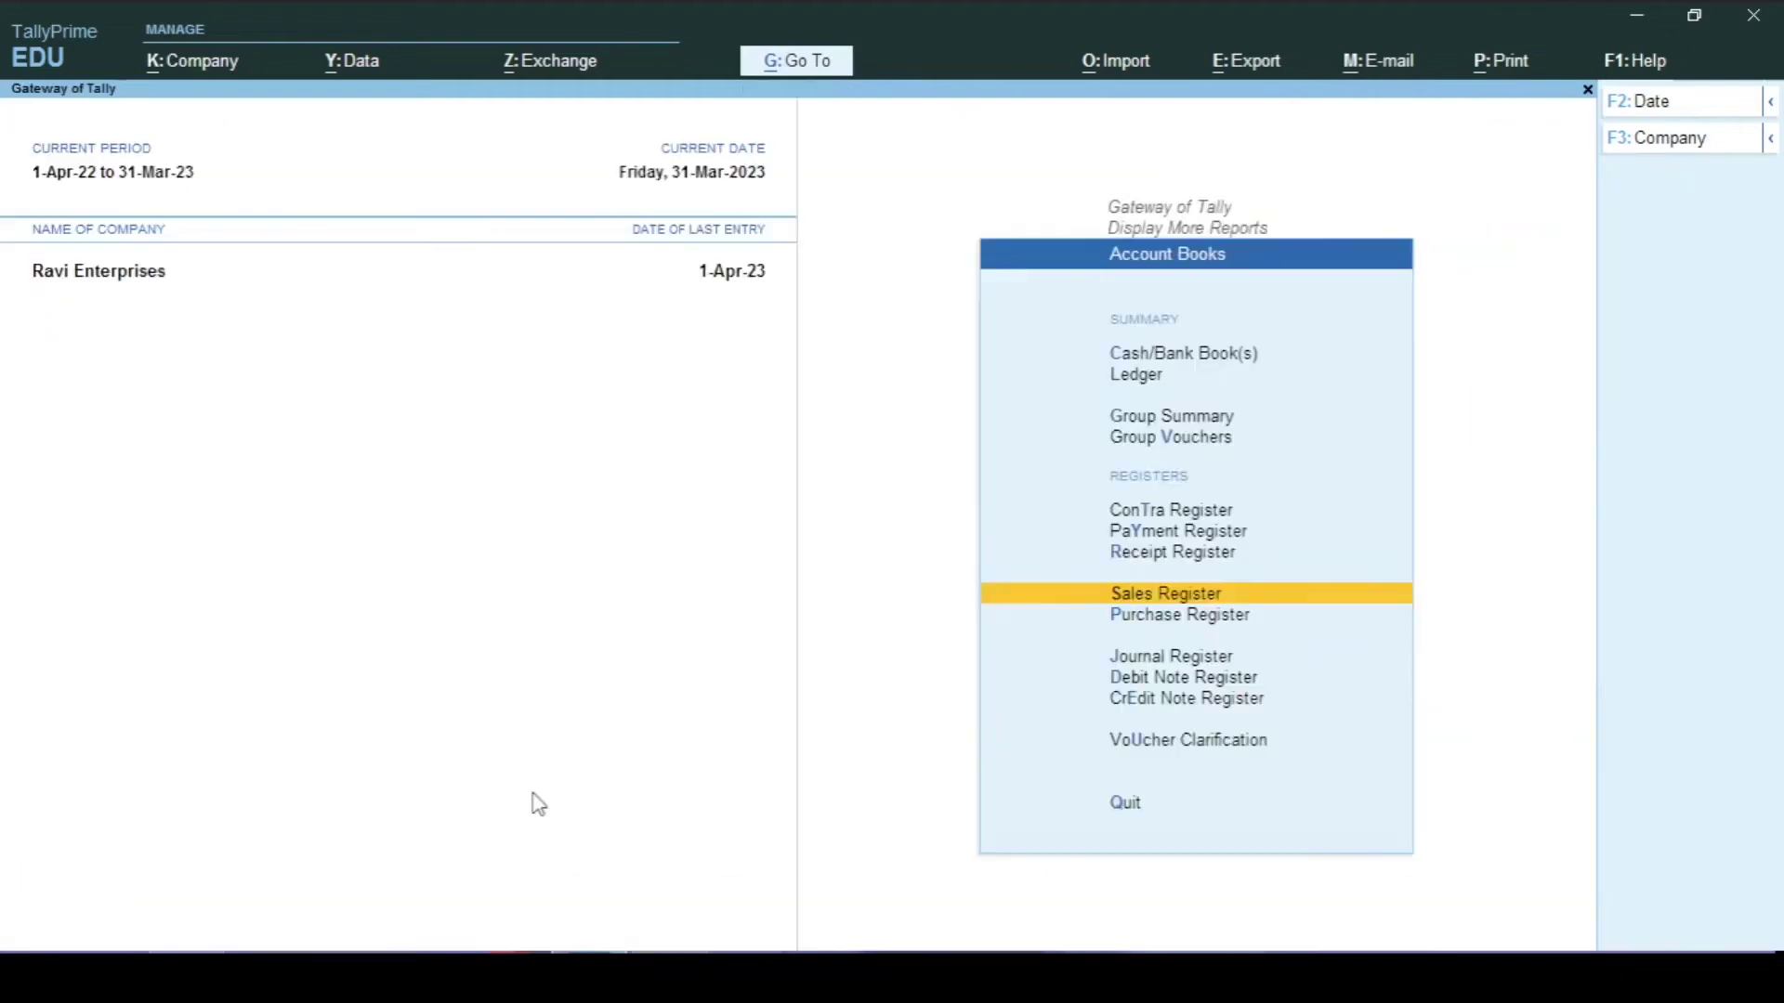
{"action": "key", "text": "Escape"}
{"action": "key", "text": "Escape"}
{"action": "key", "text": "n"}
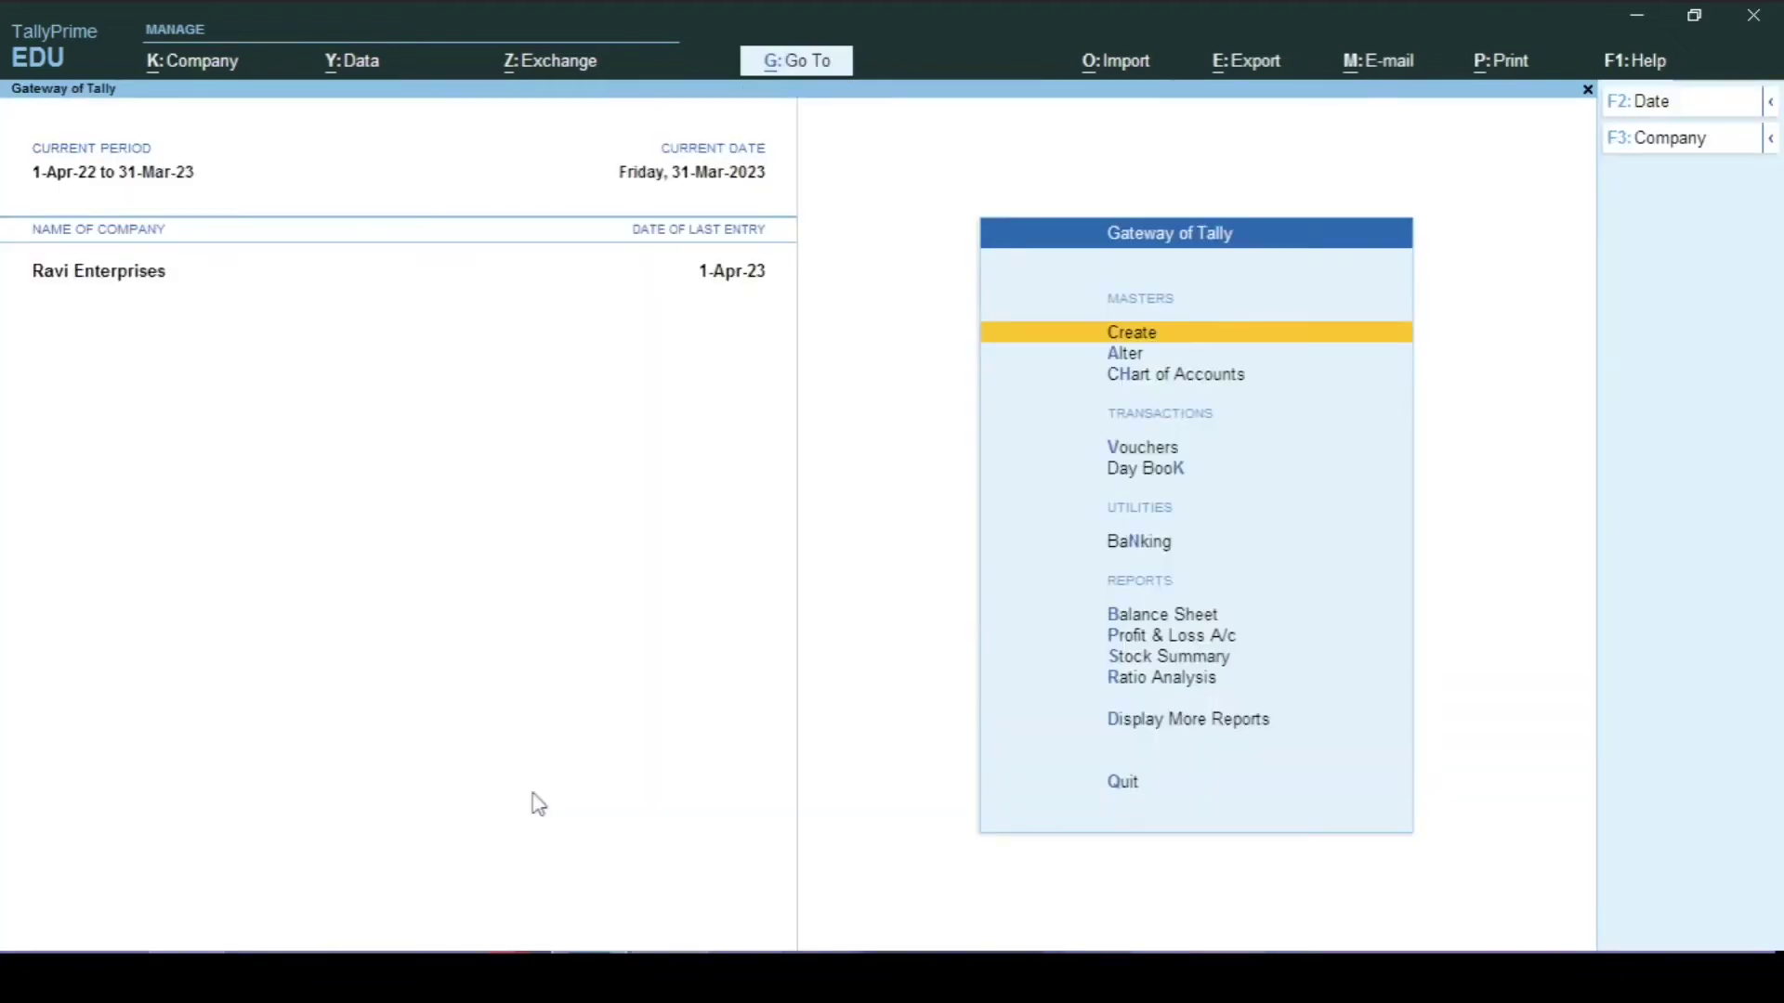
{"action": "key", "text": "d"}
{"action": "key", "text": "Down"}
{"action": "key", "text": "Return"}
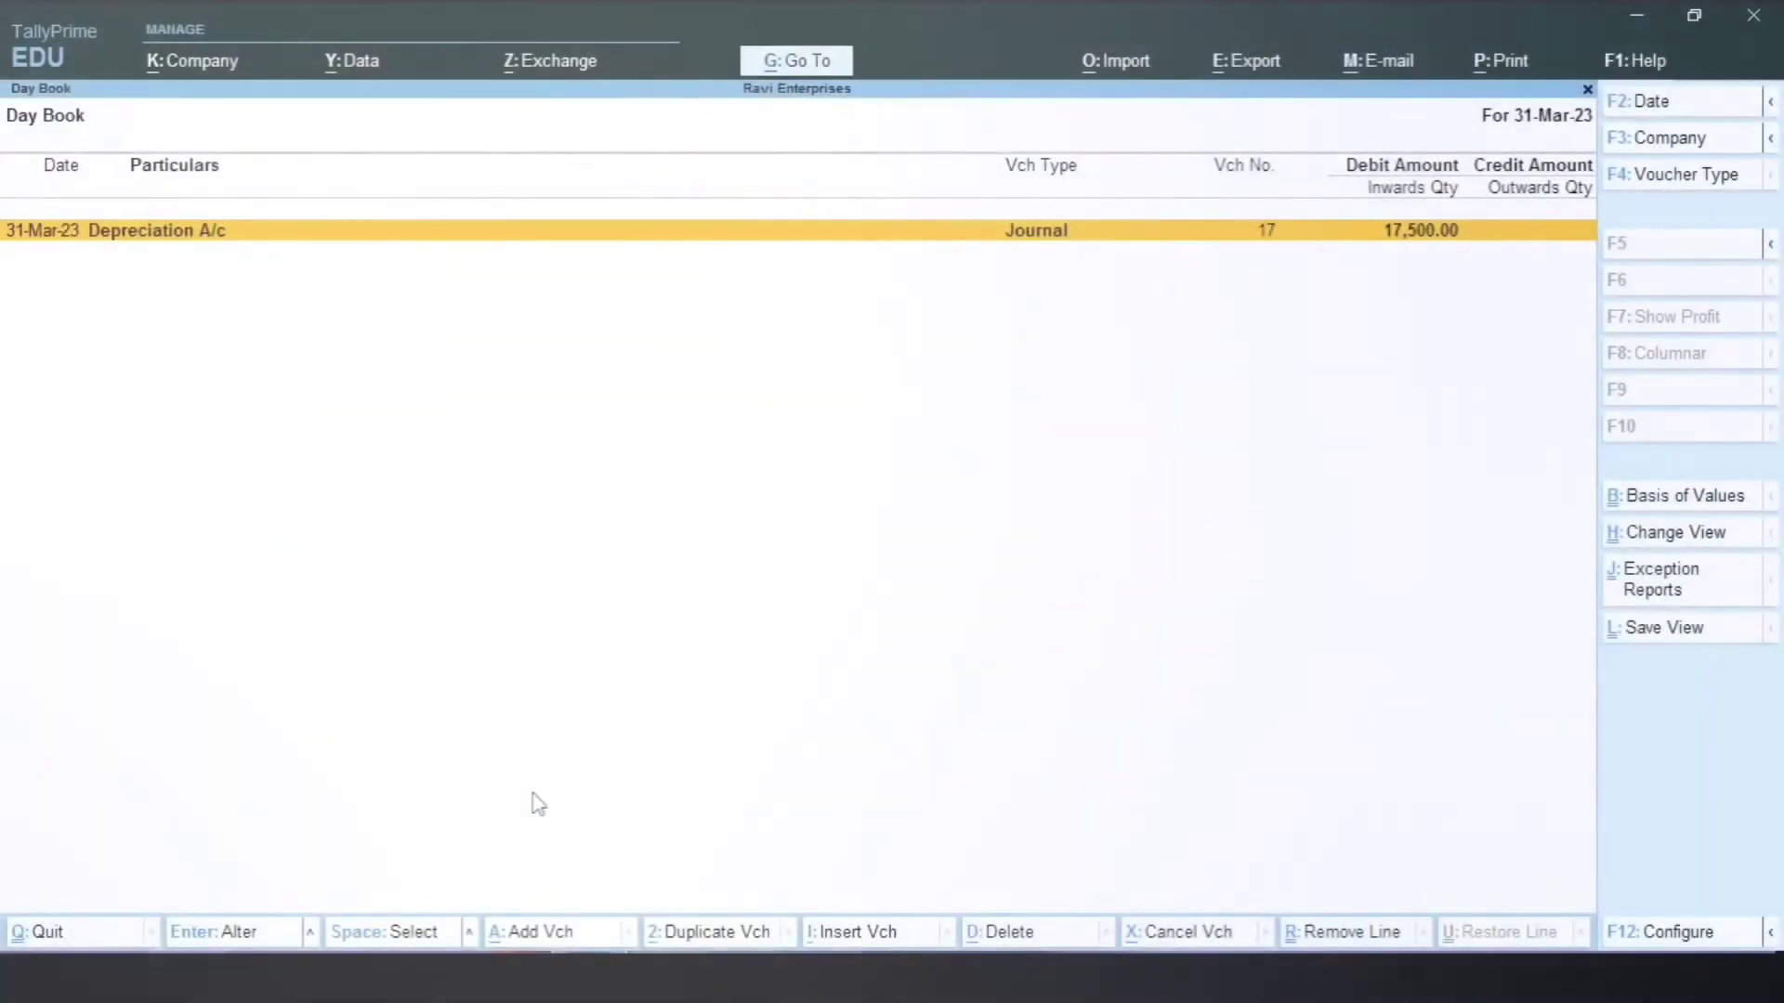
{"action": "key", "text": "Escape"}
{"action": "key", "text": "Escape"}
{"action": "key", "text": "Escape"}
{"action": "key", "text": "n"}
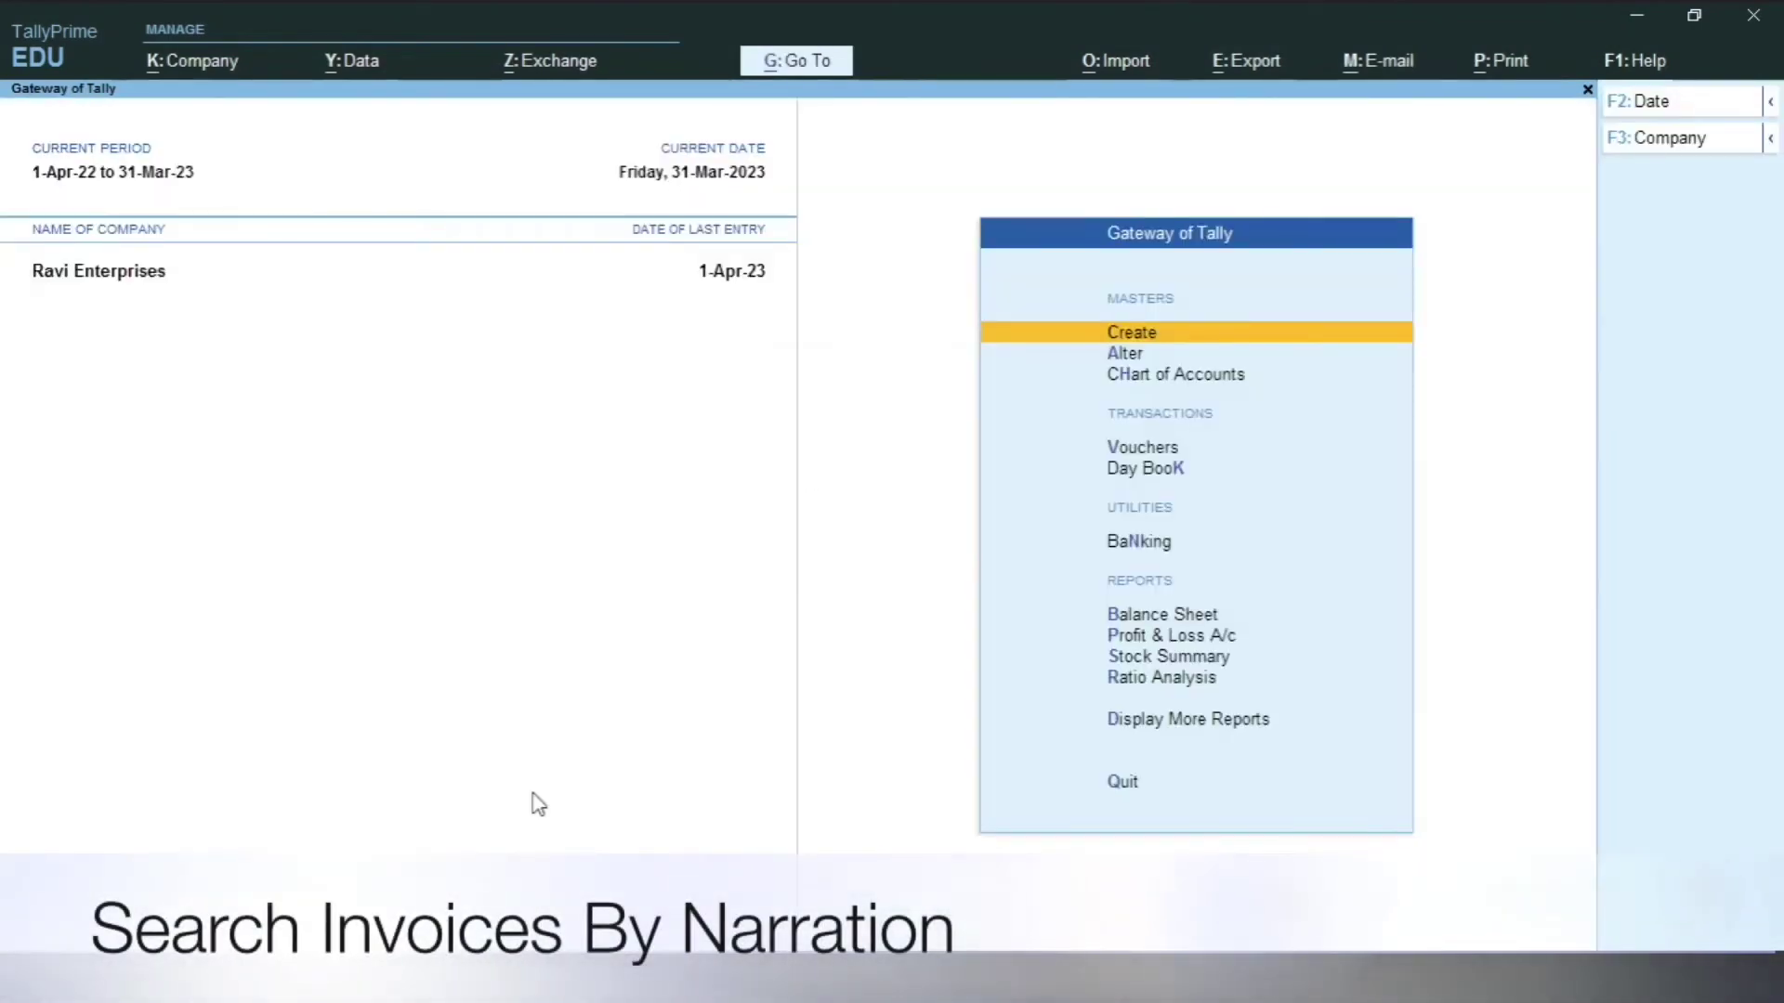
Open the Day Book from the Gateway of Tally
{"action": "key", "text": "Down"}
{"action": "key", "text": "Down"}
{"action": "key", "text": "Down"}
{"action": "key", "text": "Down"}
{"action": "key", "text": "Down"}
{"action": "key", "text": "Up"}
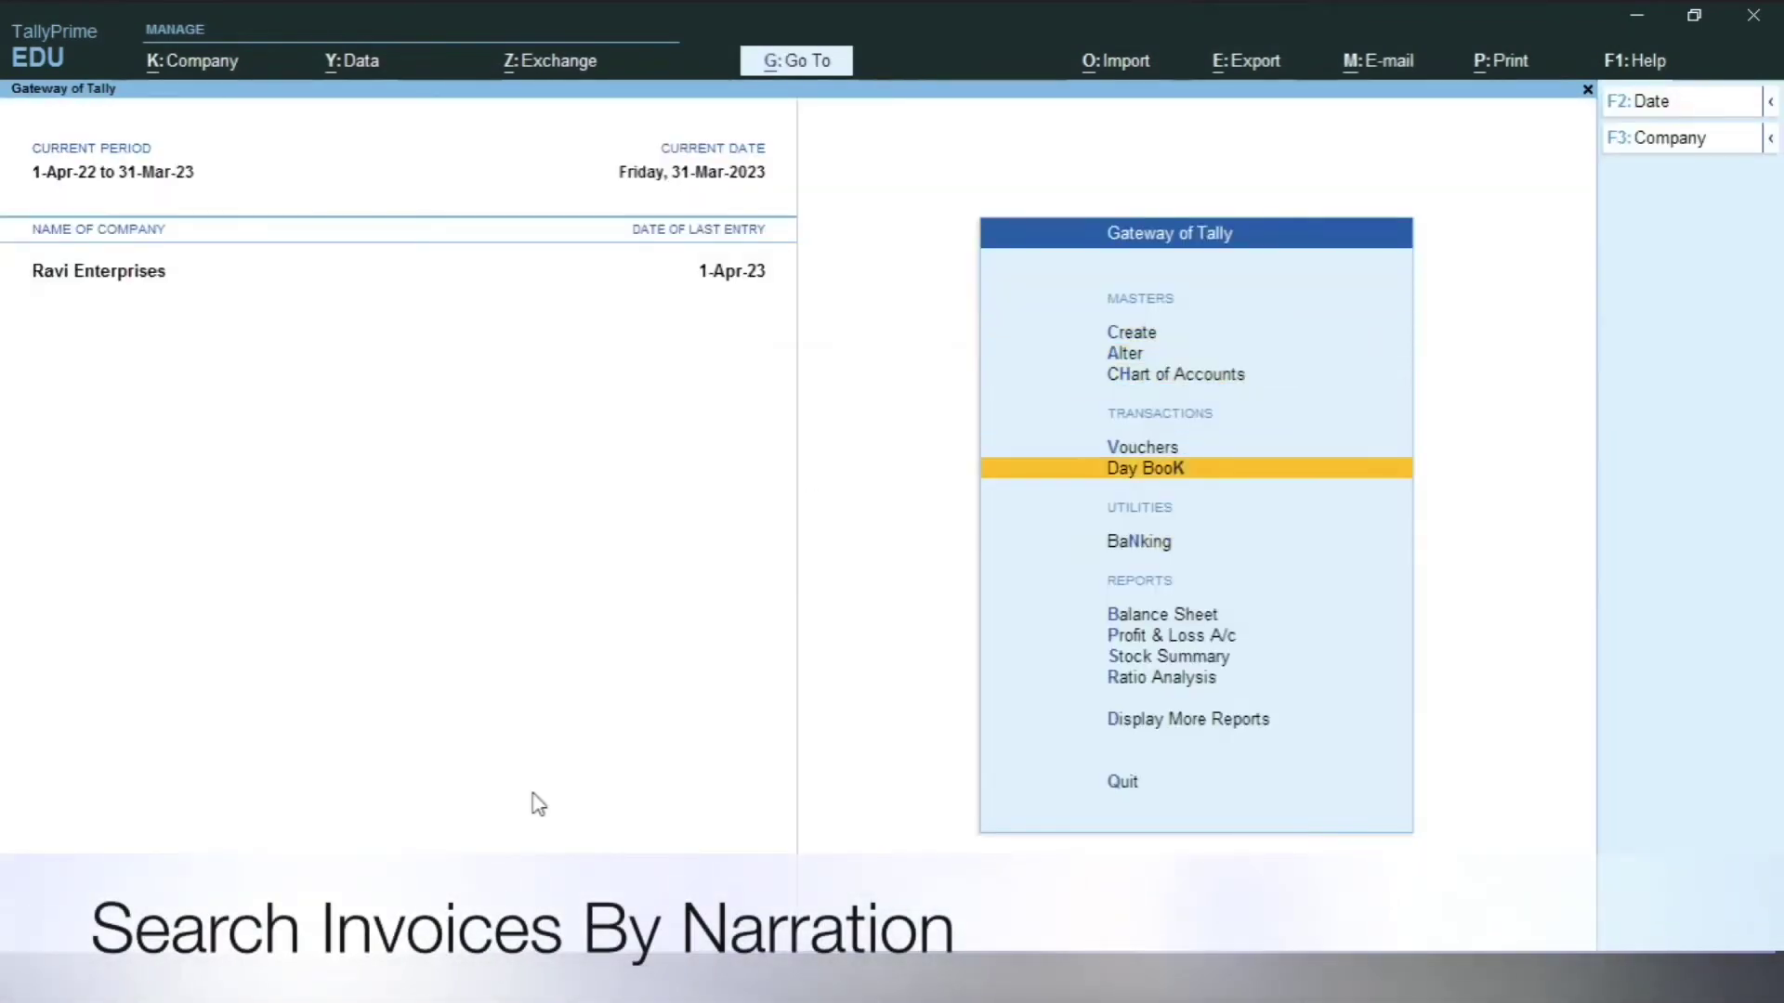
{"action": "left_click", "coordinate": [1127, 485]}
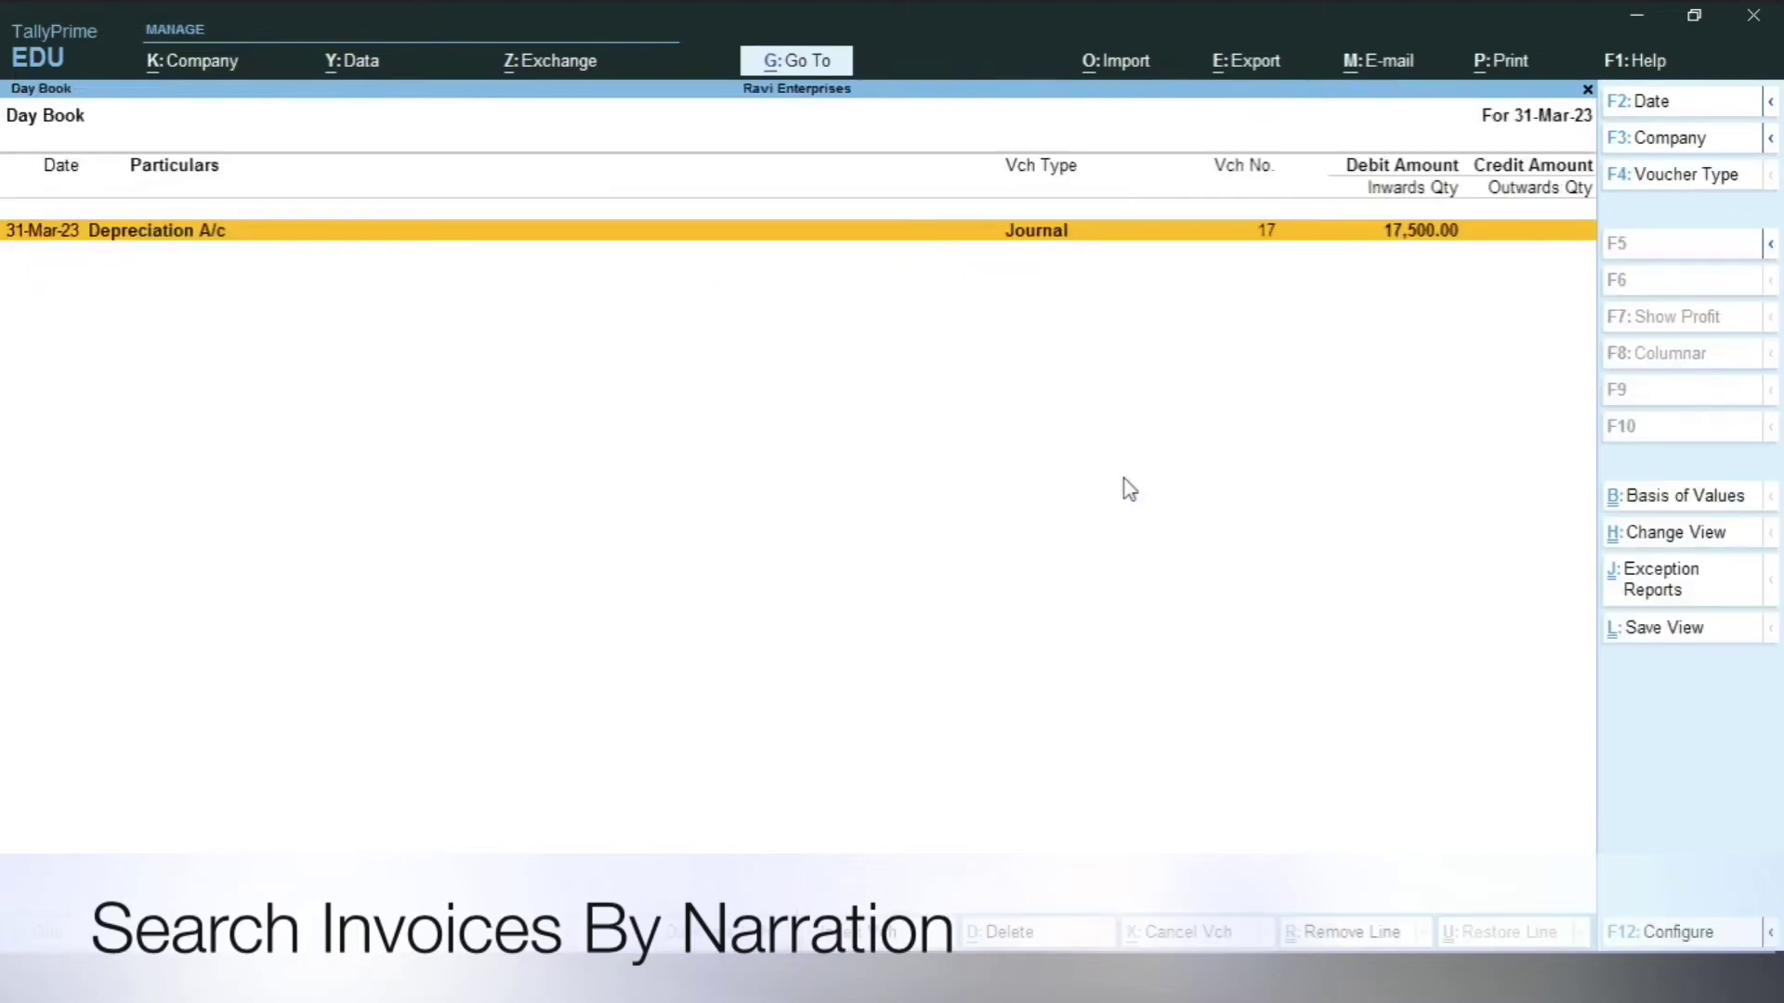
Set the Day Book period from 1/4/2021 to 31-3-2023
{"action": "key", "text": "F2"}
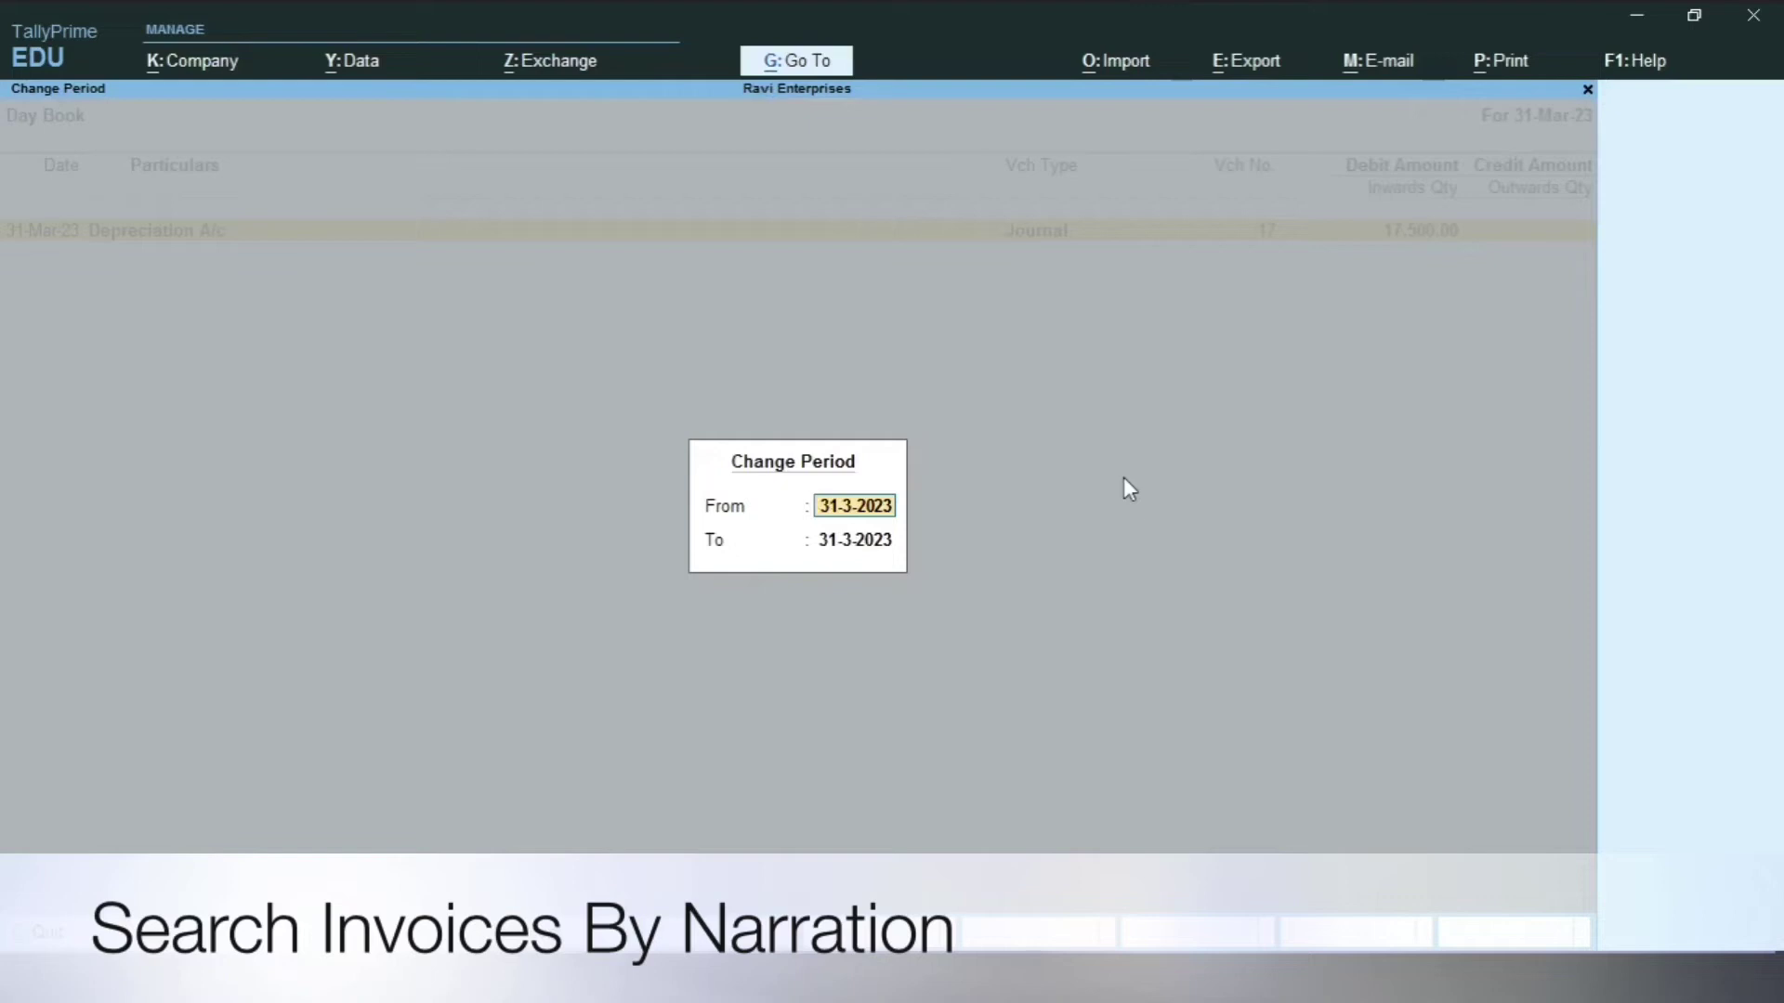
{"action": "type", "text": "1/4/2021"}
{"action": "key", "text": "Return"}
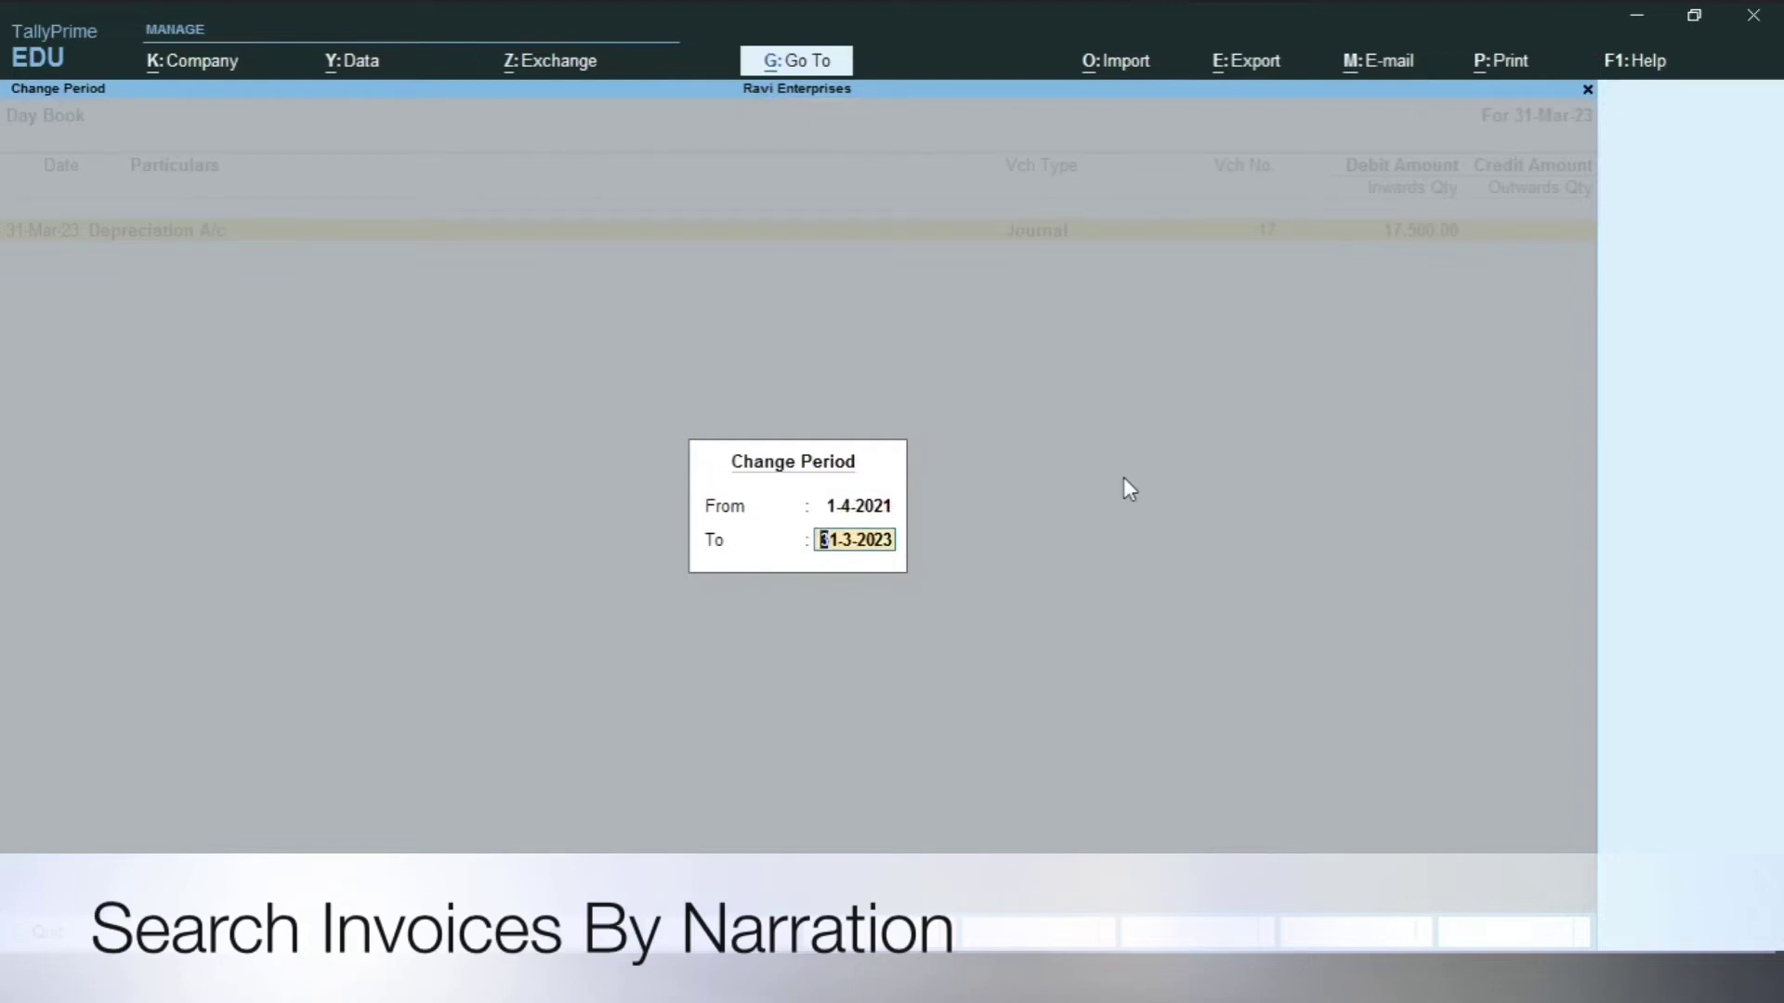
{"action": "key", "text": "Return"}
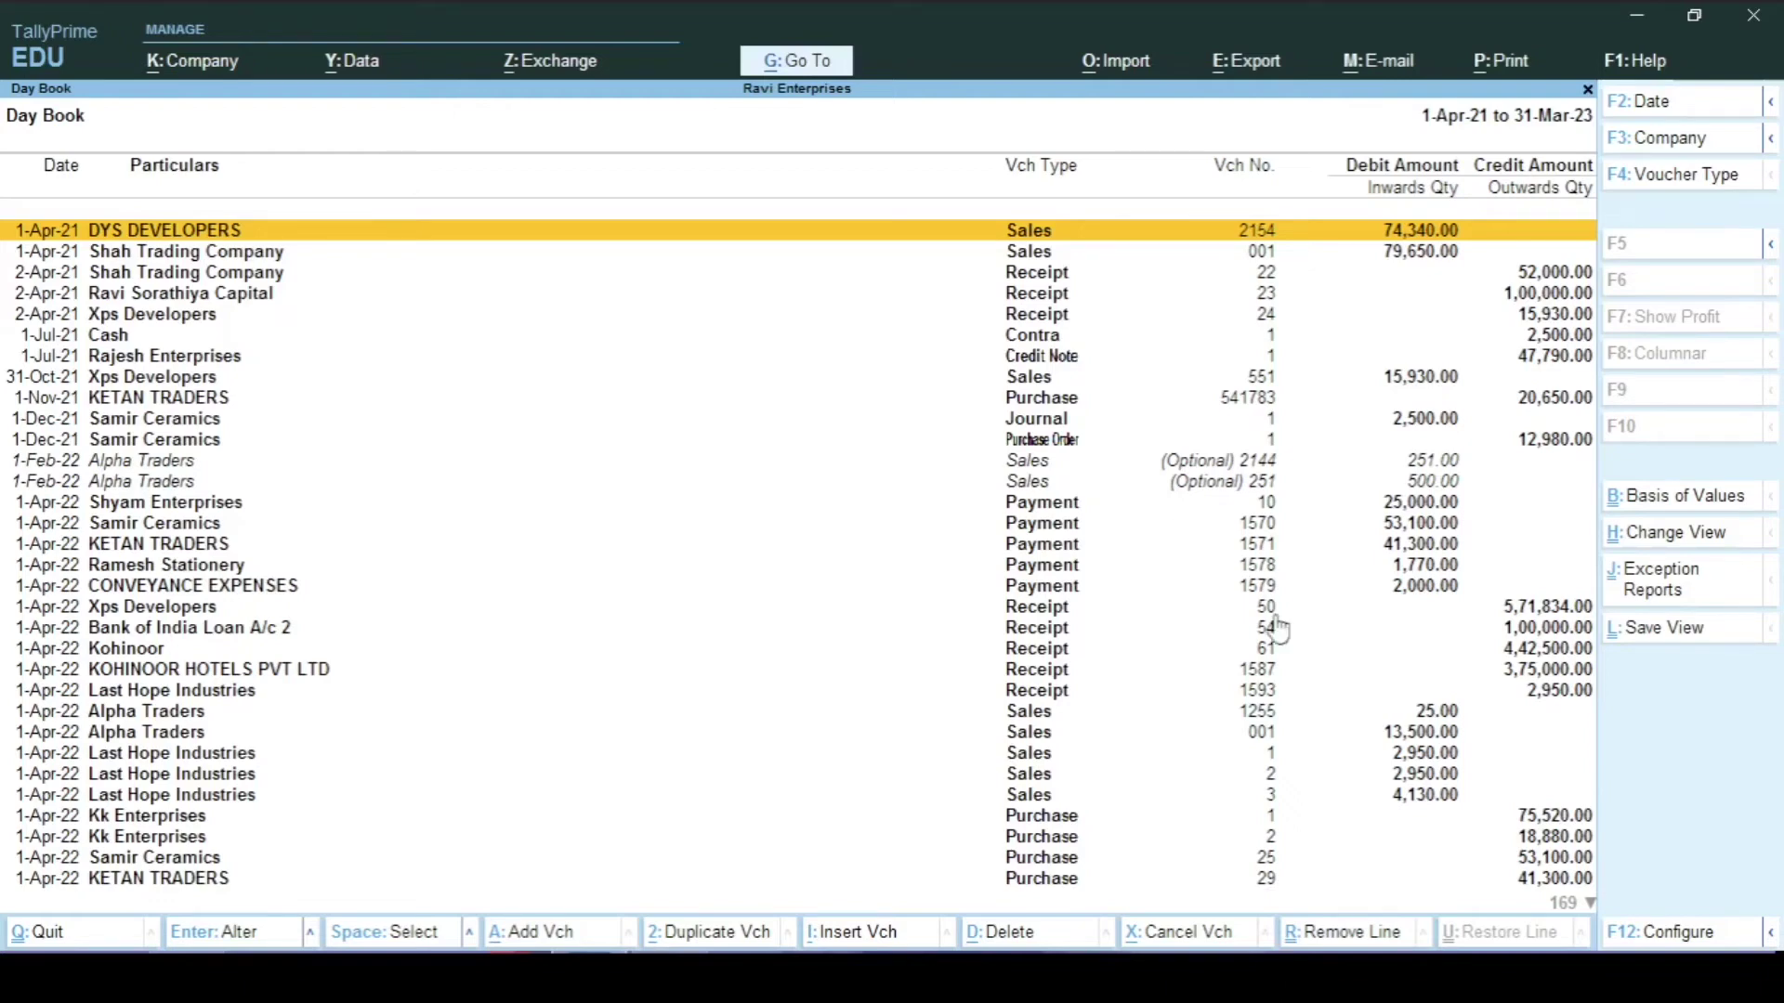
Look through the Day Book entries to examine the parties and the different voucher types listed
{"action": "key", "text": "alt"}
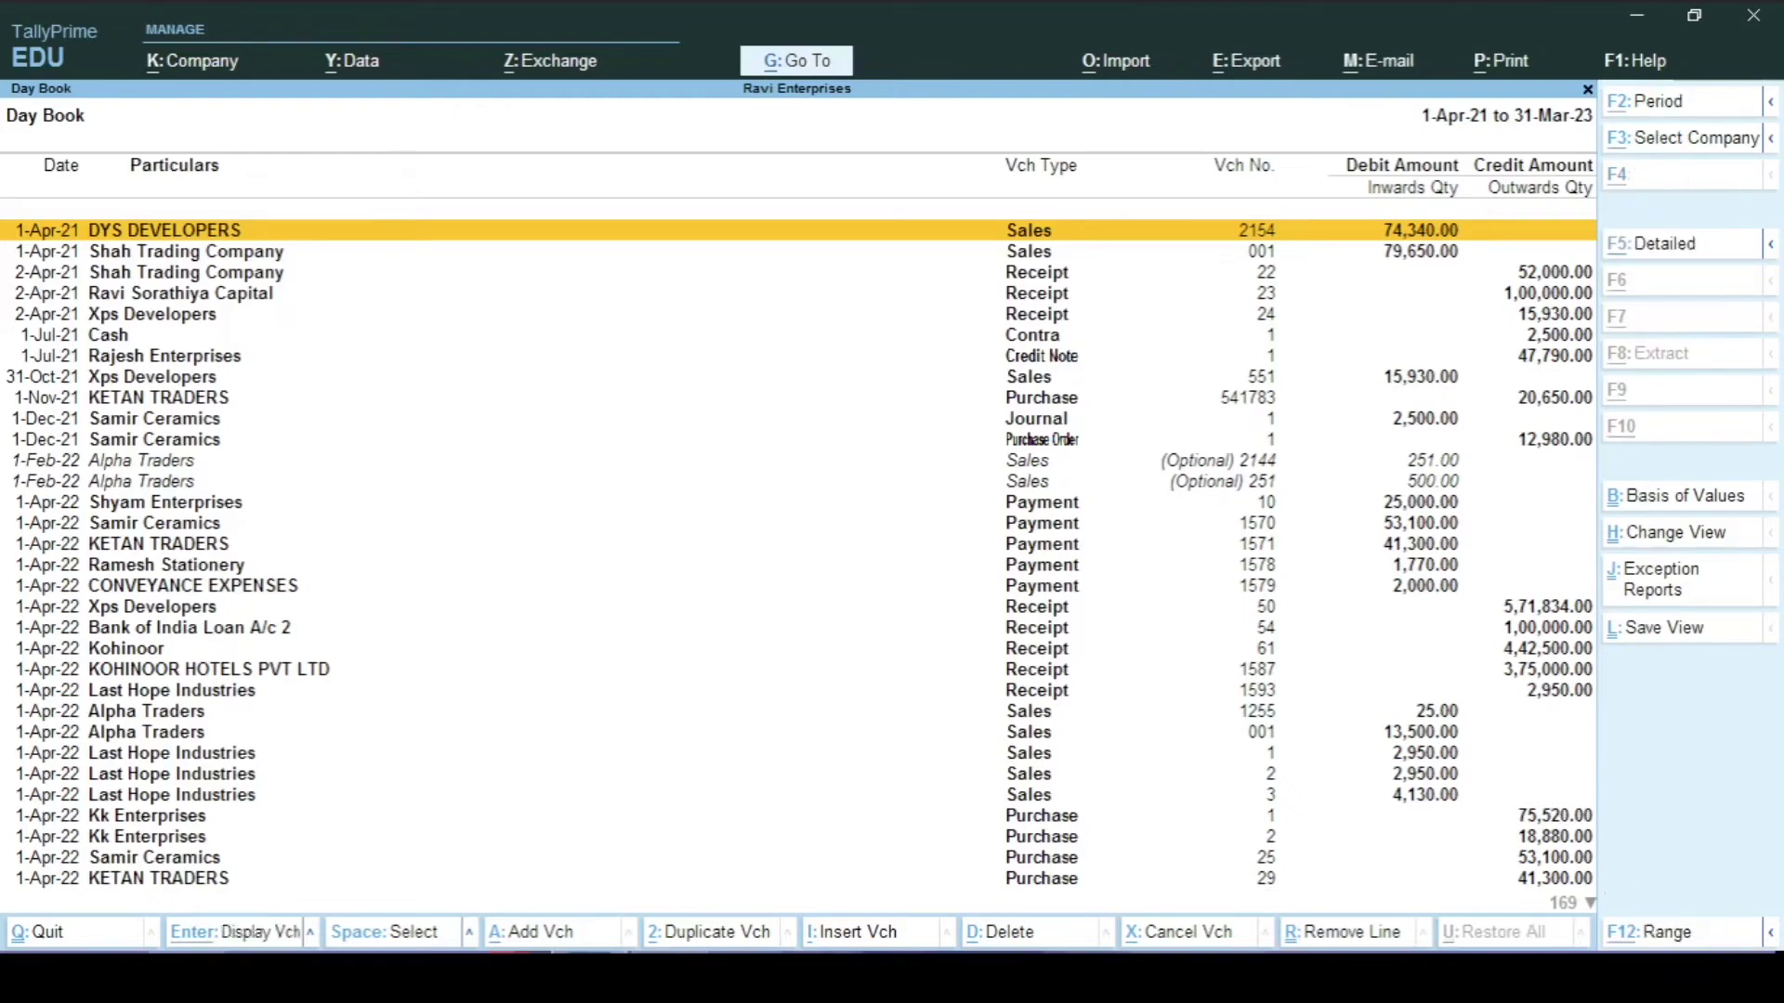
{"action": "key", "text": "Down"}
{"action": "key", "text": "Down"}
{"action": "key", "text": "Down"}
{"action": "key", "text": "Down"}
{"action": "key", "text": "Down"}
{"action": "key", "text": "Down"}
{"action": "key", "text": "Down"}
{"action": "key", "text": "Down"}
{"action": "key", "text": "Down"}
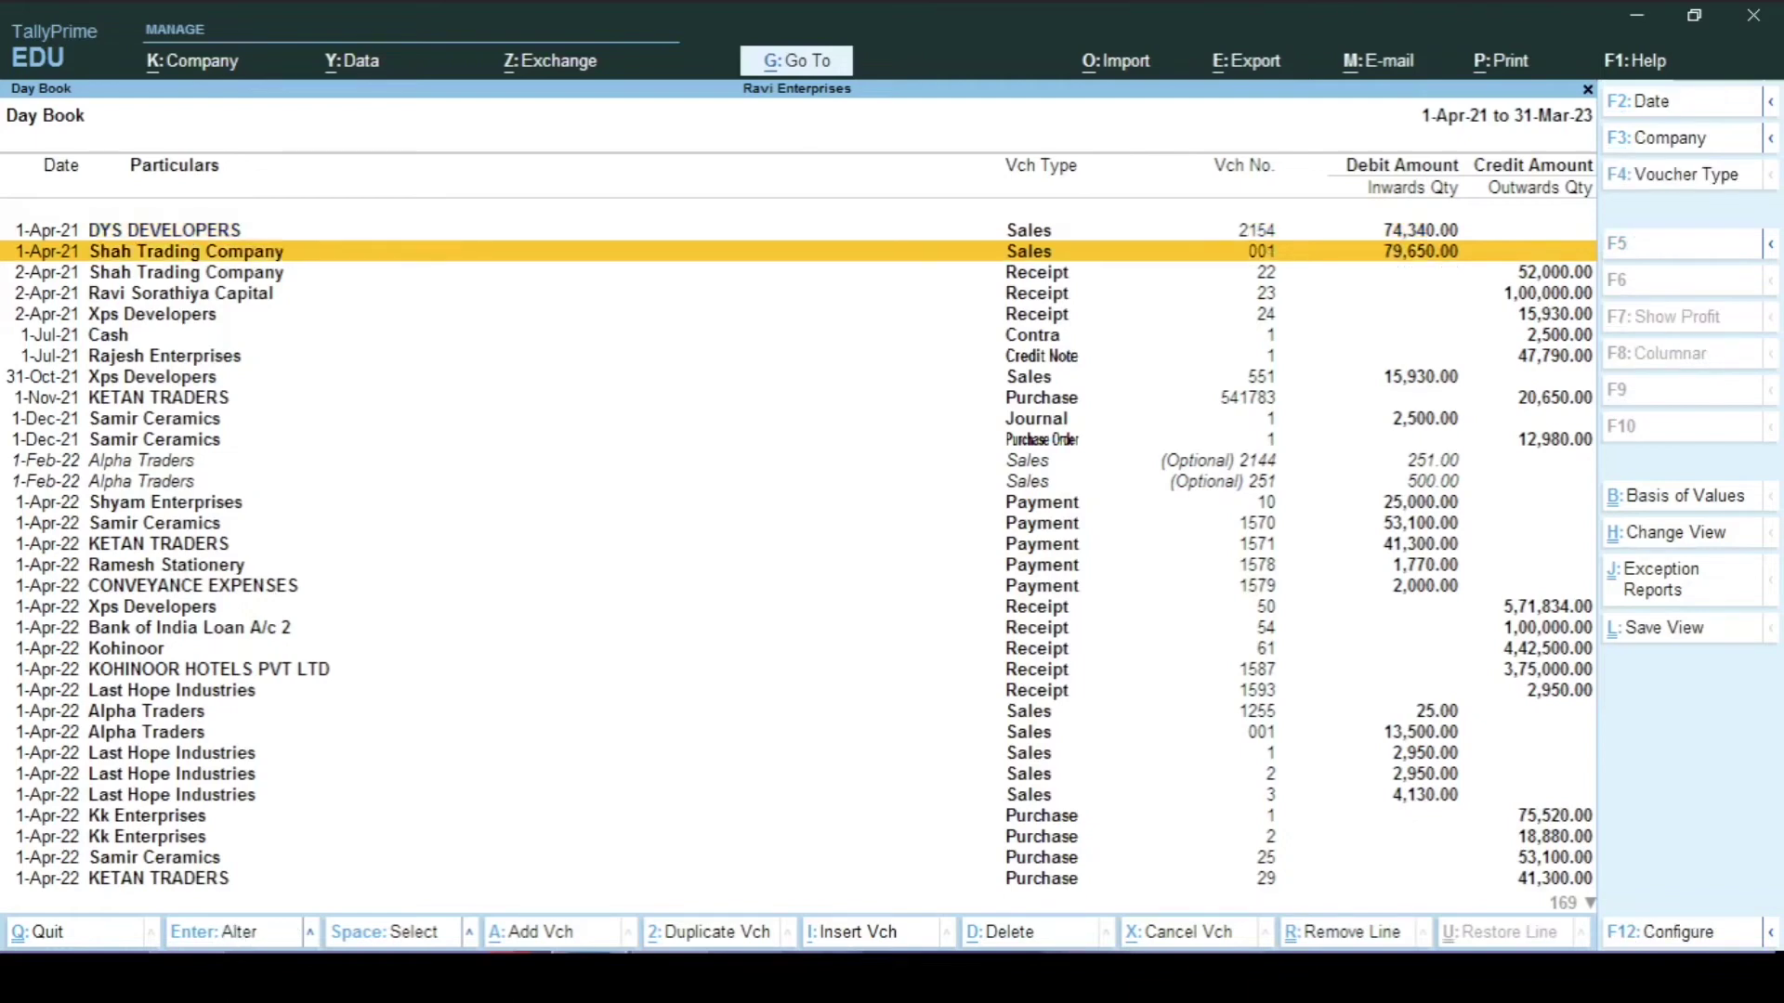
{"action": "key", "text": "Down"}
{"action": "key", "text": "Down"}
{"action": "key", "text": "Down"}
{"action": "key", "text": "Down"}
{"action": "key", "text": "Down"}
{"action": "key", "text": "Down"}
{"action": "key", "text": "Down"}
{"action": "key", "text": "Down"}
{"action": "key", "text": "Down"}
{"action": "key", "text": "Down"}
{"action": "key", "text": "Down"}
{"action": "key", "text": "Down"}
{"action": "key", "text": "Down"}
{"action": "key", "text": "Down"}
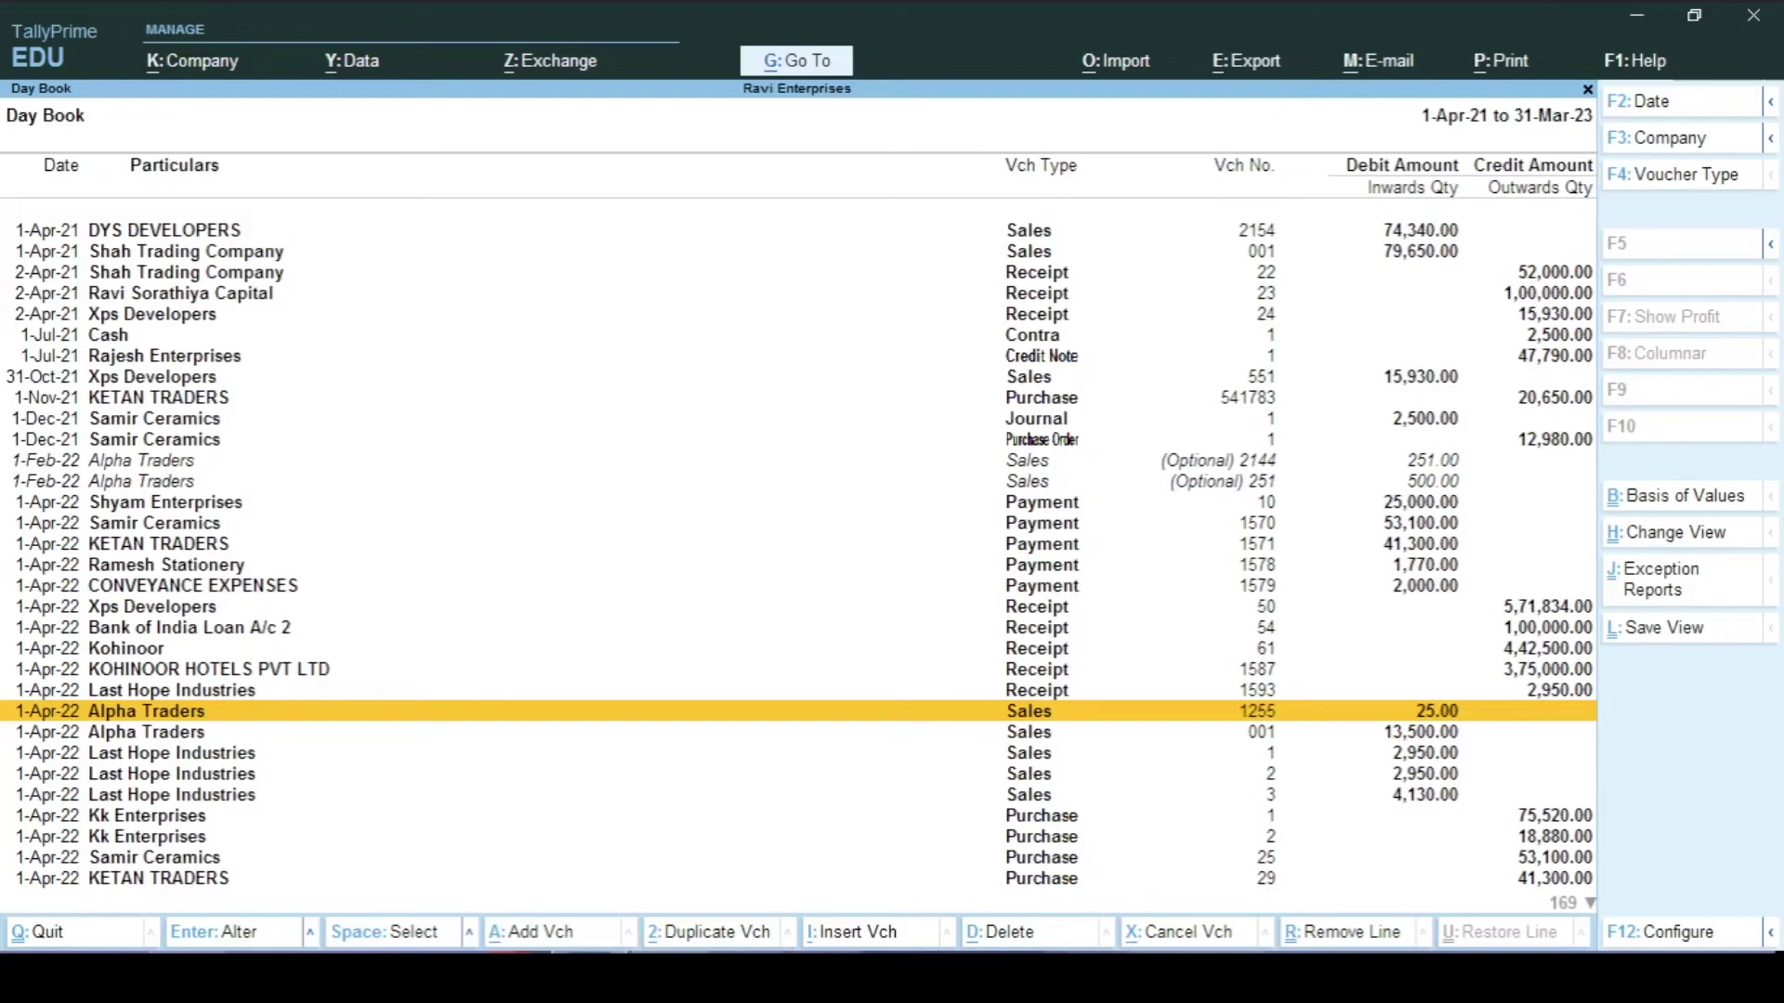
Start a range filter on the Day Book for vouchers, using Narration as the criterion
{"action": "key", "text": "alt+F12"}
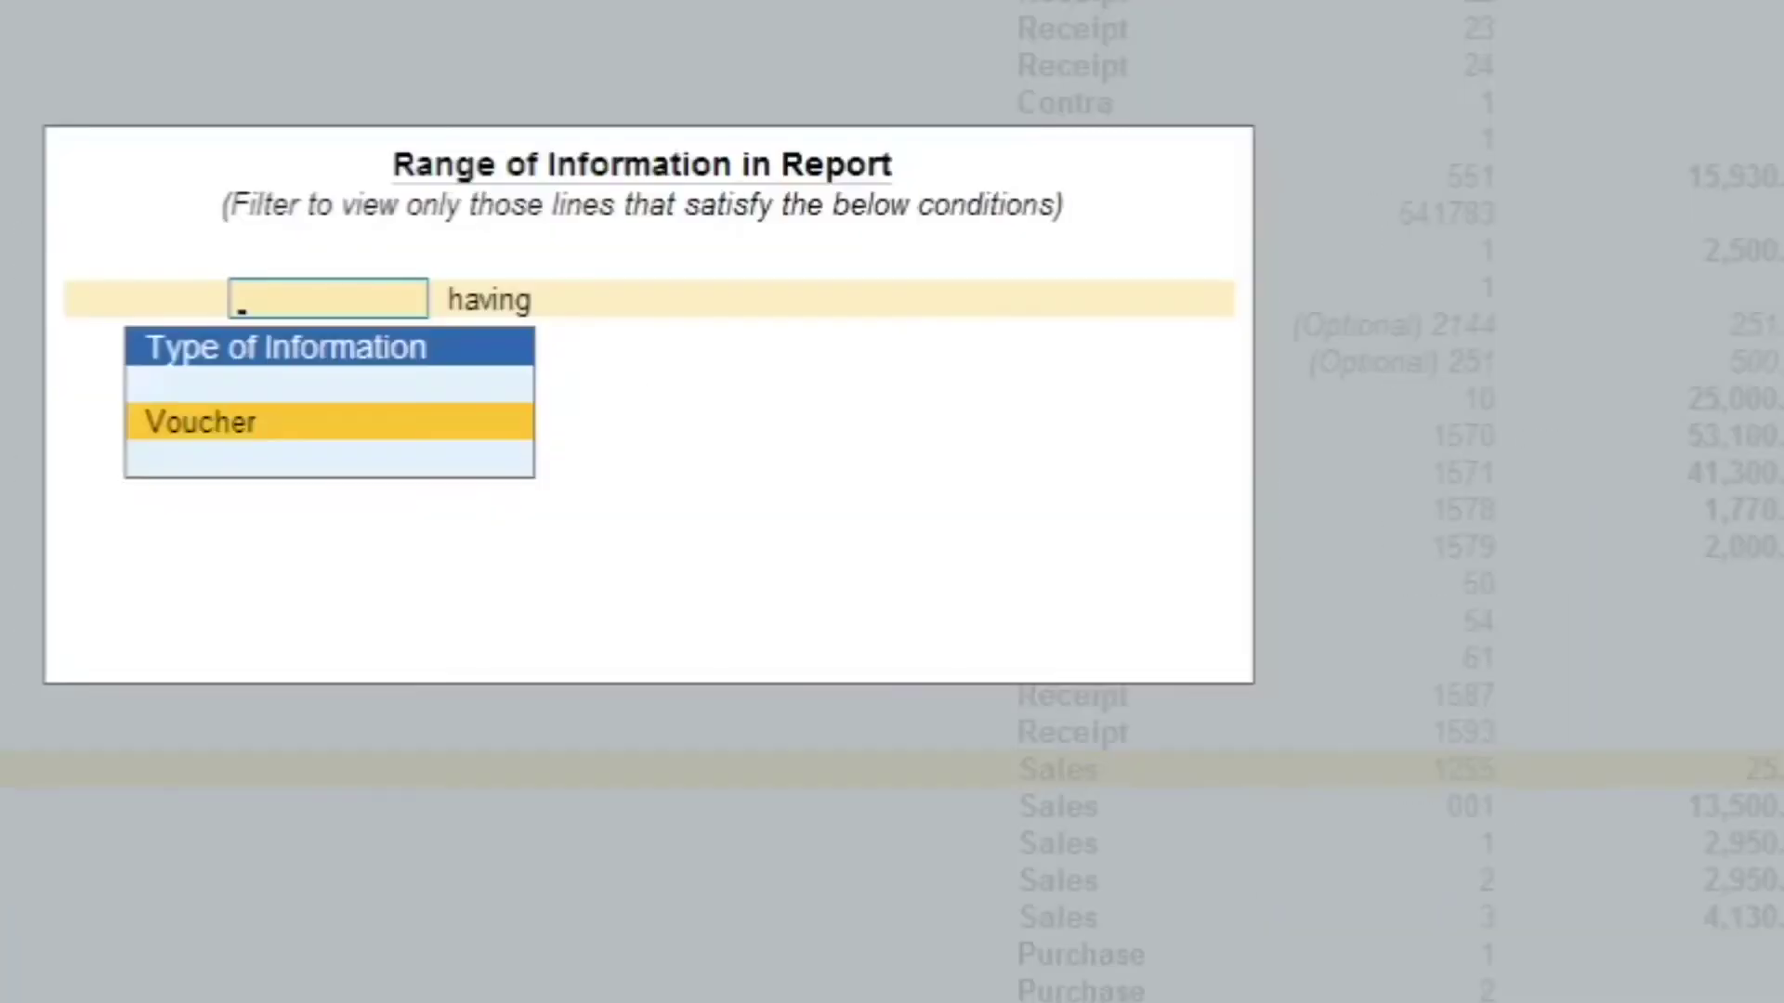
{"action": "key", "text": "Return"}
{"action": "key", "text": "BackSpace"}
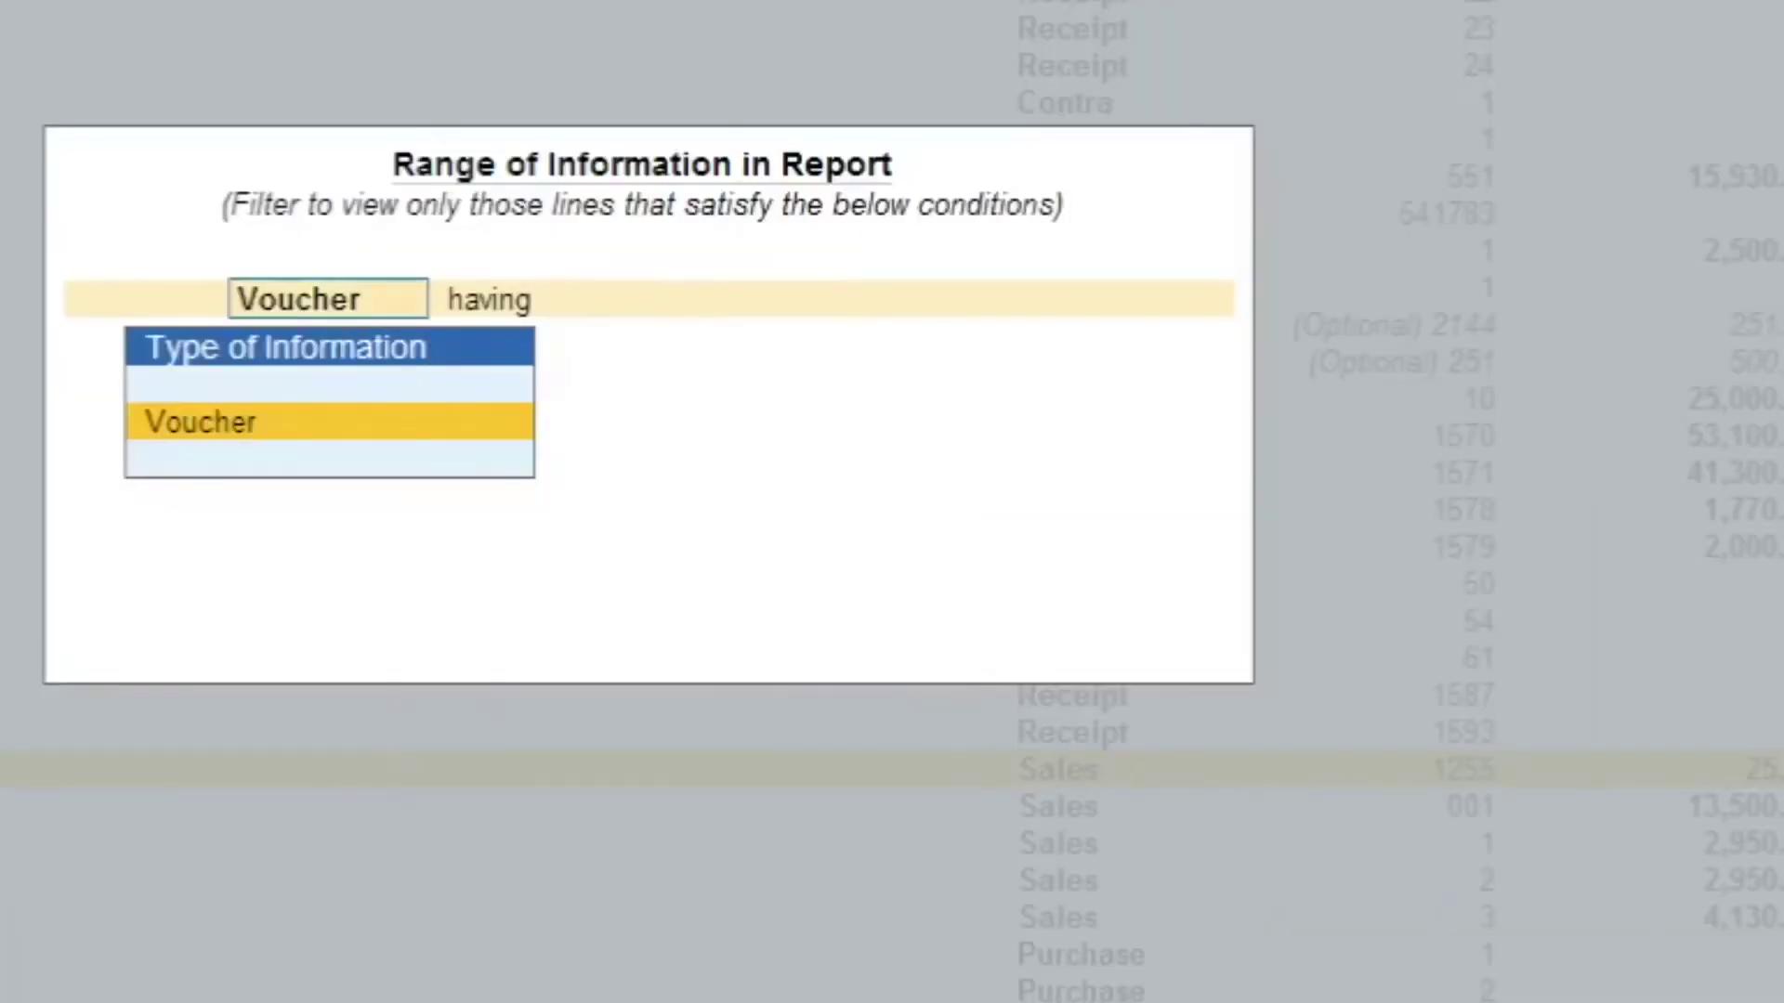
{"action": "key", "text": "Return"}
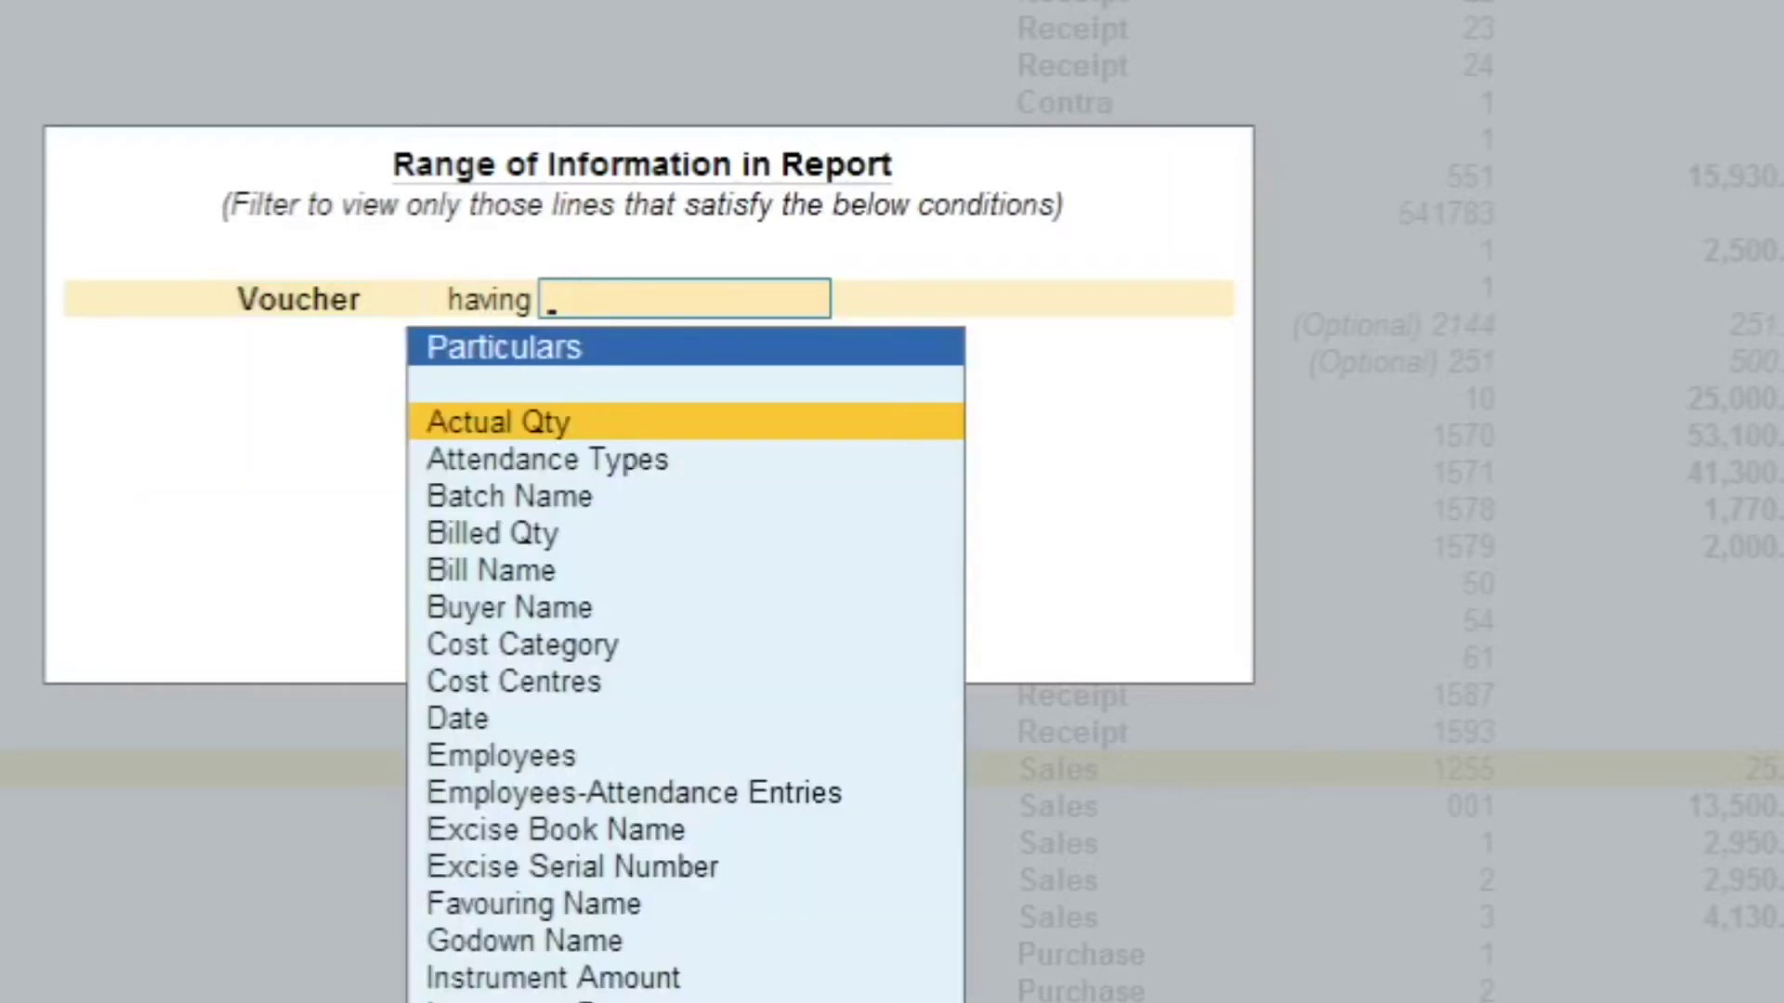
{"action": "key", "text": "Down"}
{"action": "key", "text": "Down"}
{"action": "key", "text": "Down"}
{"action": "key", "text": "Down"}
{"action": "key", "text": "Down"}
{"action": "key", "text": "Down"}
{"action": "key", "text": "Down"}
{"action": "key", "text": "Down"}
{"action": "key", "text": "Down"}
{"action": "key", "text": "Down"}
{"action": "key", "text": "Down"}
{"action": "key", "text": "Down"}
{"action": "key", "text": "Down"}
{"action": "key", "text": "Down"}
{"action": "key", "text": "Down"}
{"action": "key", "text": "Down"}
{"action": "key", "text": "Down"}
{"action": "key", "text": "Down"}
{"action": "key", "text": "Down"}
{"action": "key", "text": "Down"}
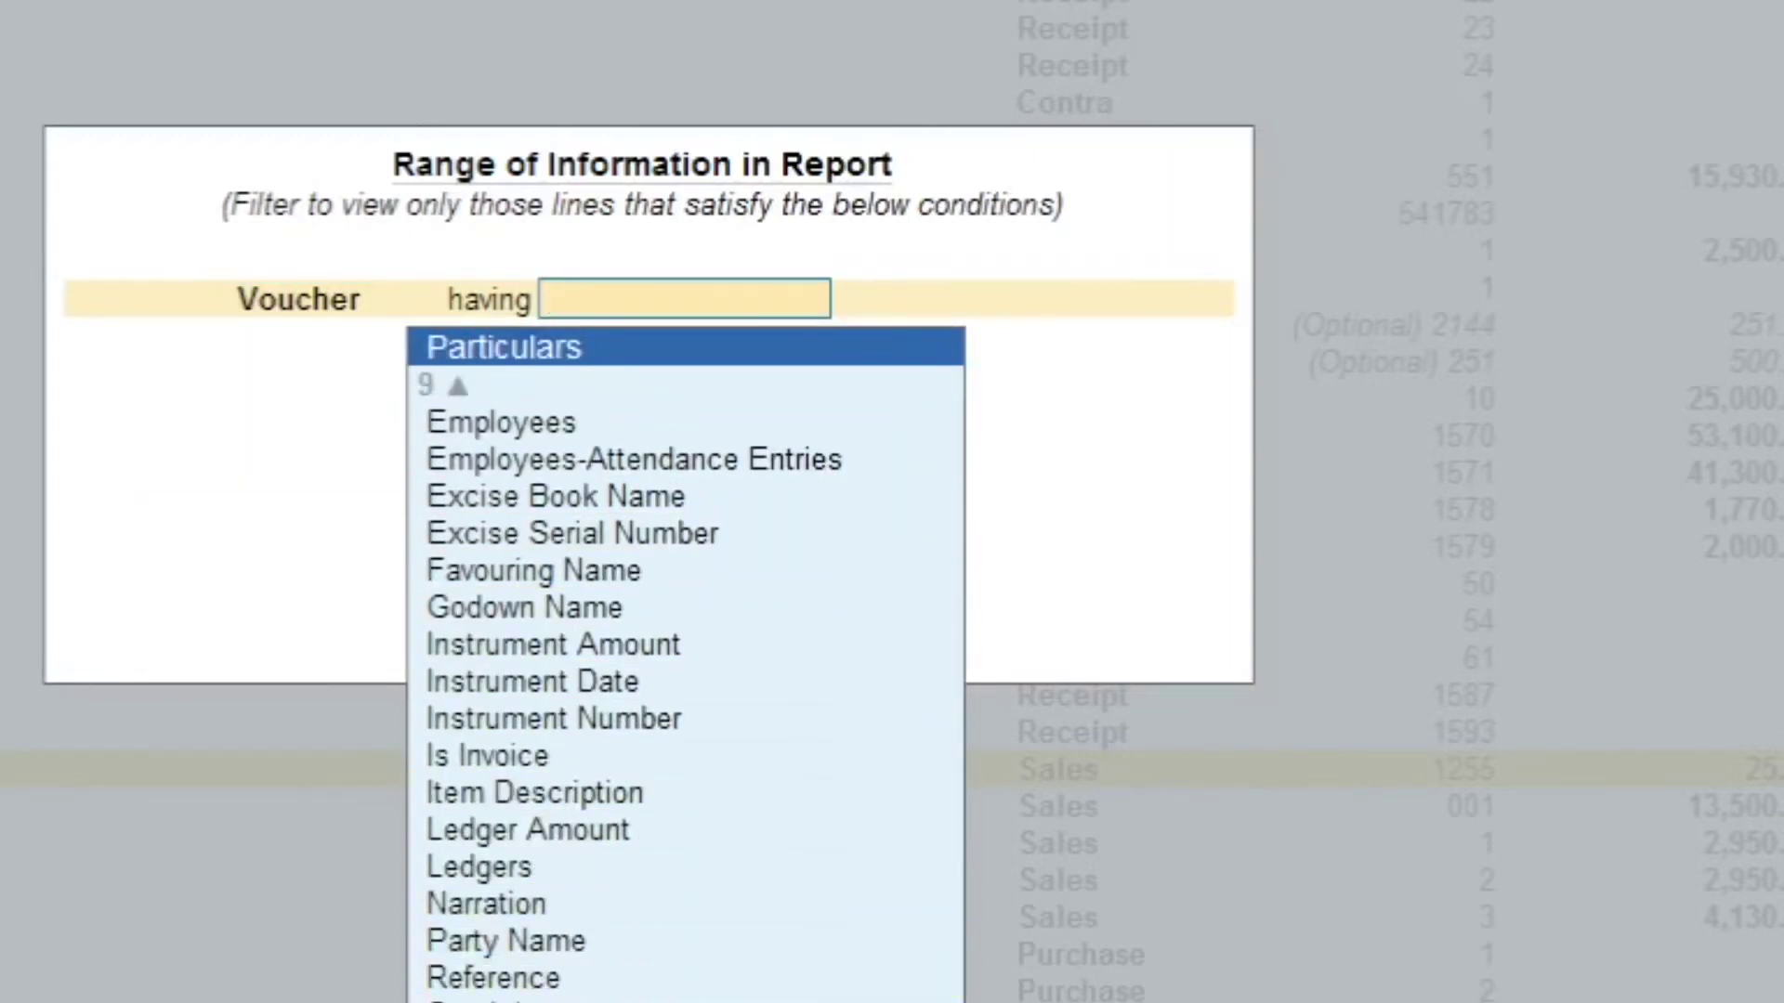
{"action": "type", "text": "na"}
{"action": "key", "text": "Return"}
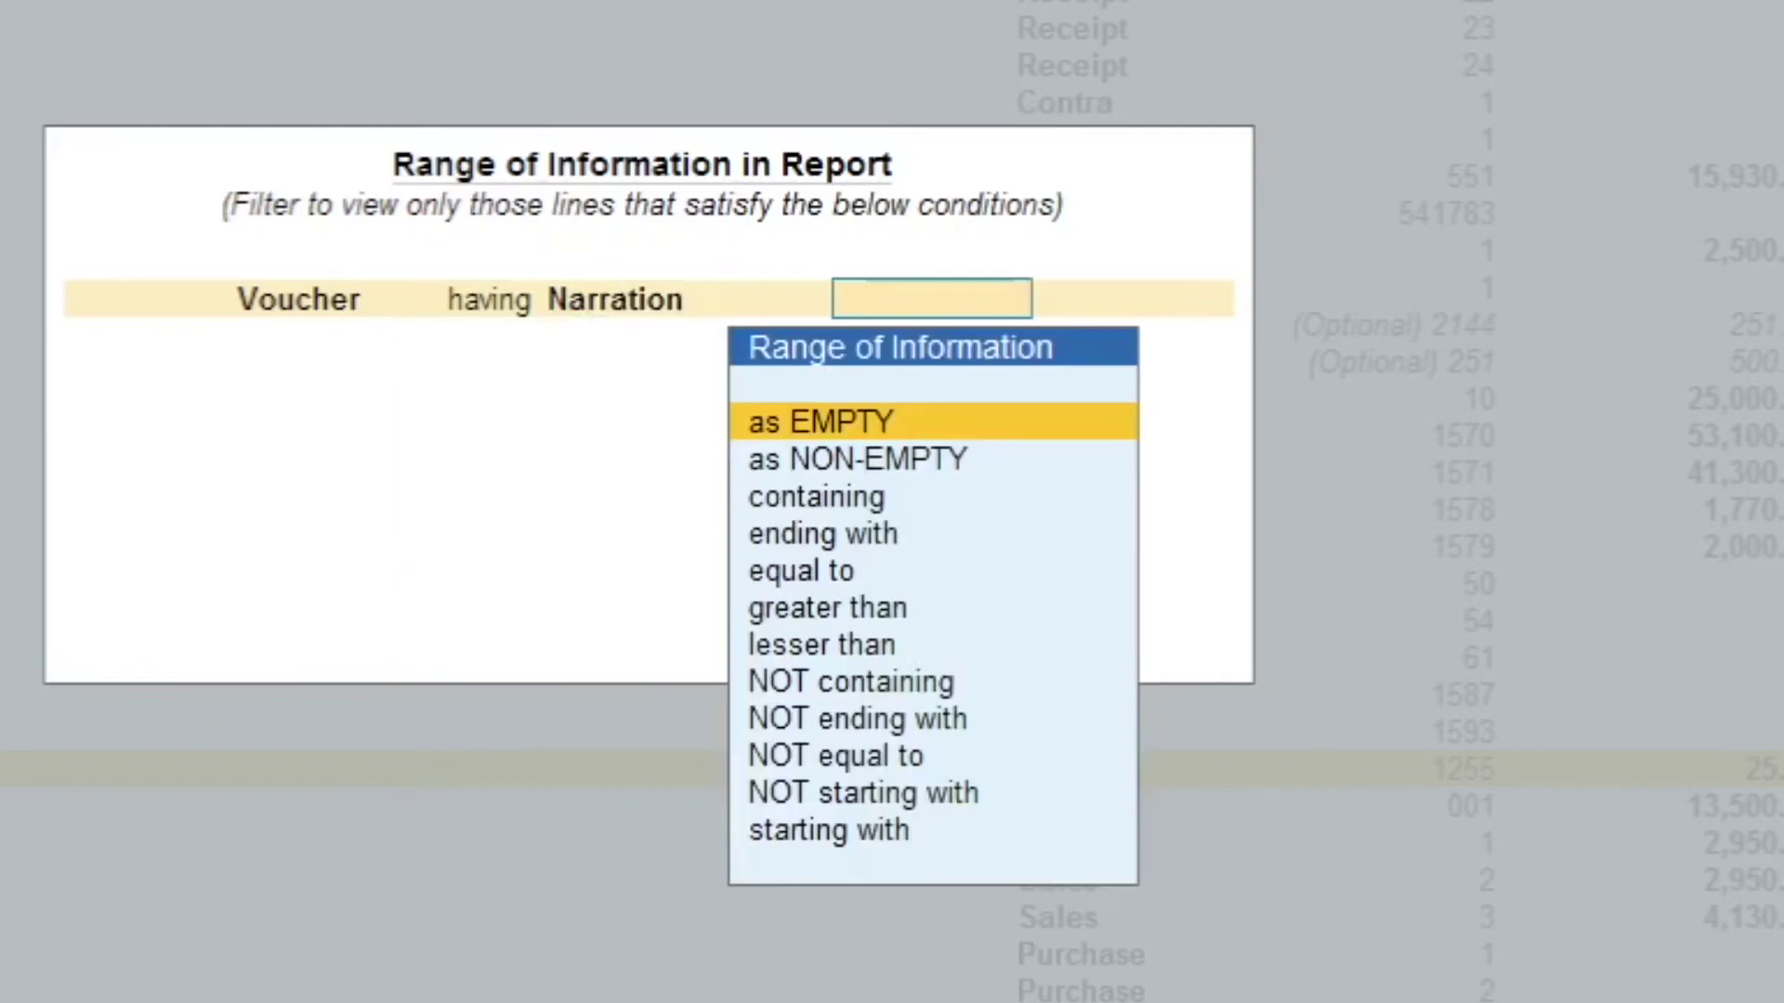
Set the narration condition to containing "paper" and apply the filter with no further conditions
{"action": "key", "text": "Down"}
{"action": "key", "text": "Down"}
{"action": "key", "text": "Down"}
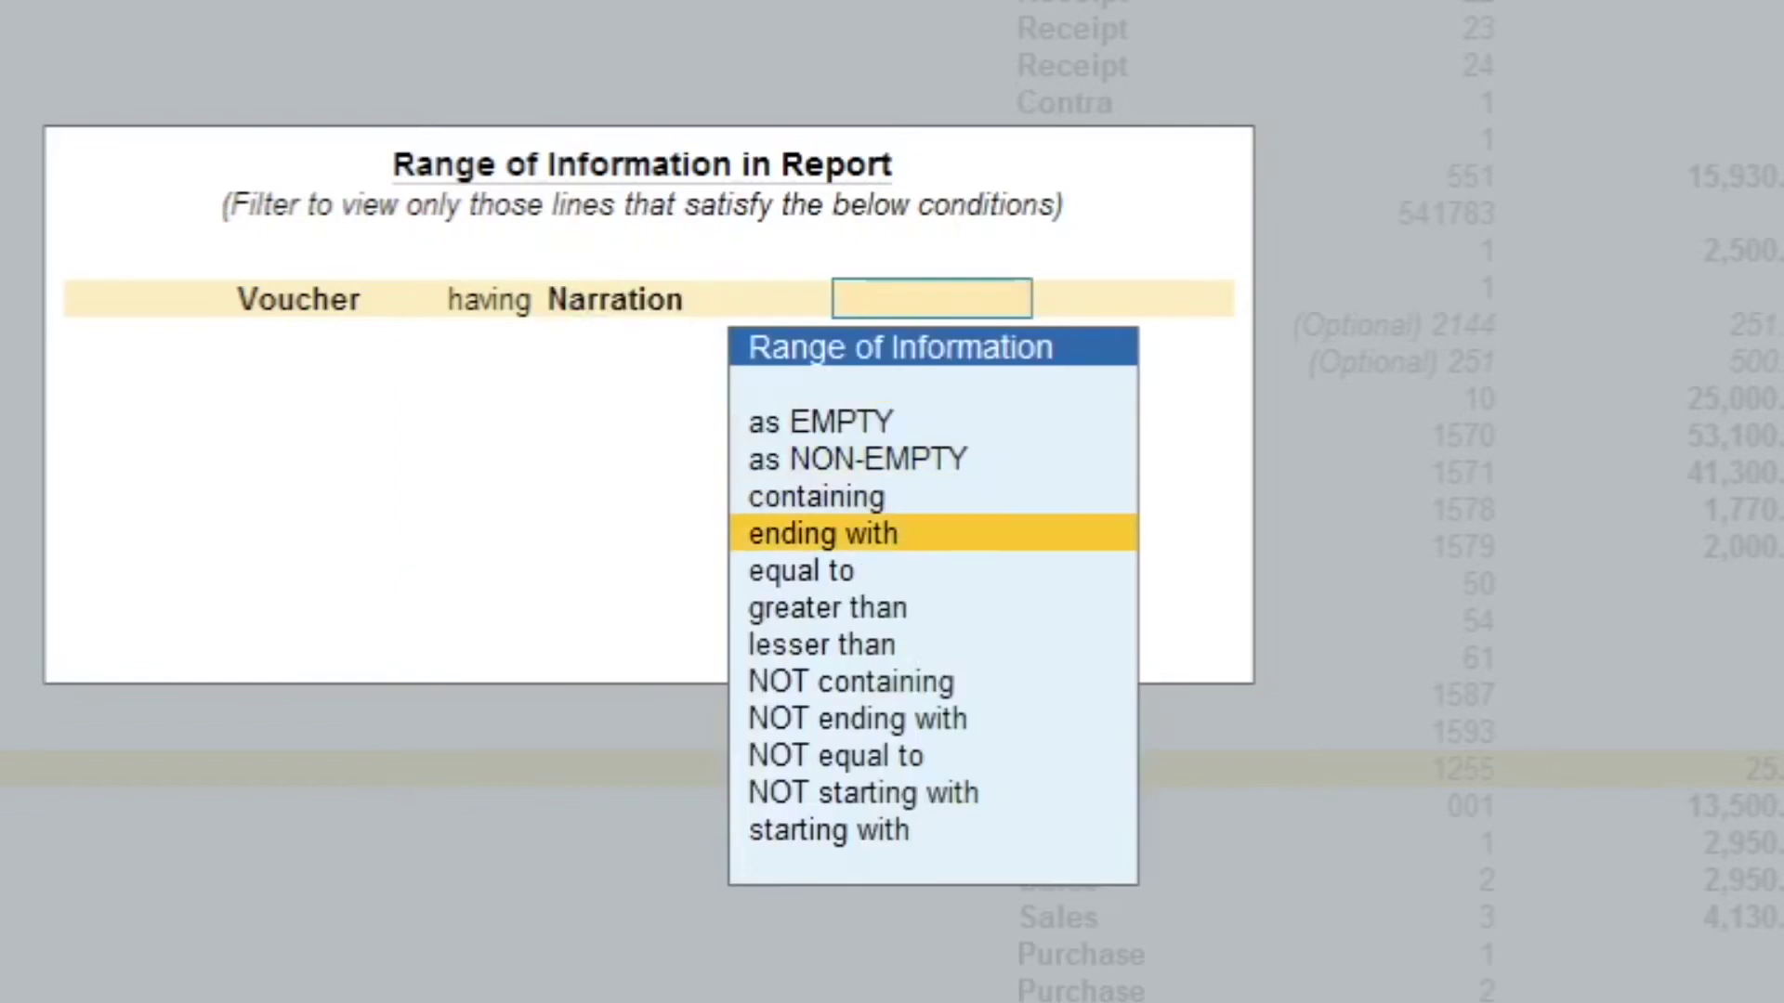
{"action": "key", "text": "Up"}
{"action": "key", "text": "Return"}
{"action": "type", "text": "paper"}
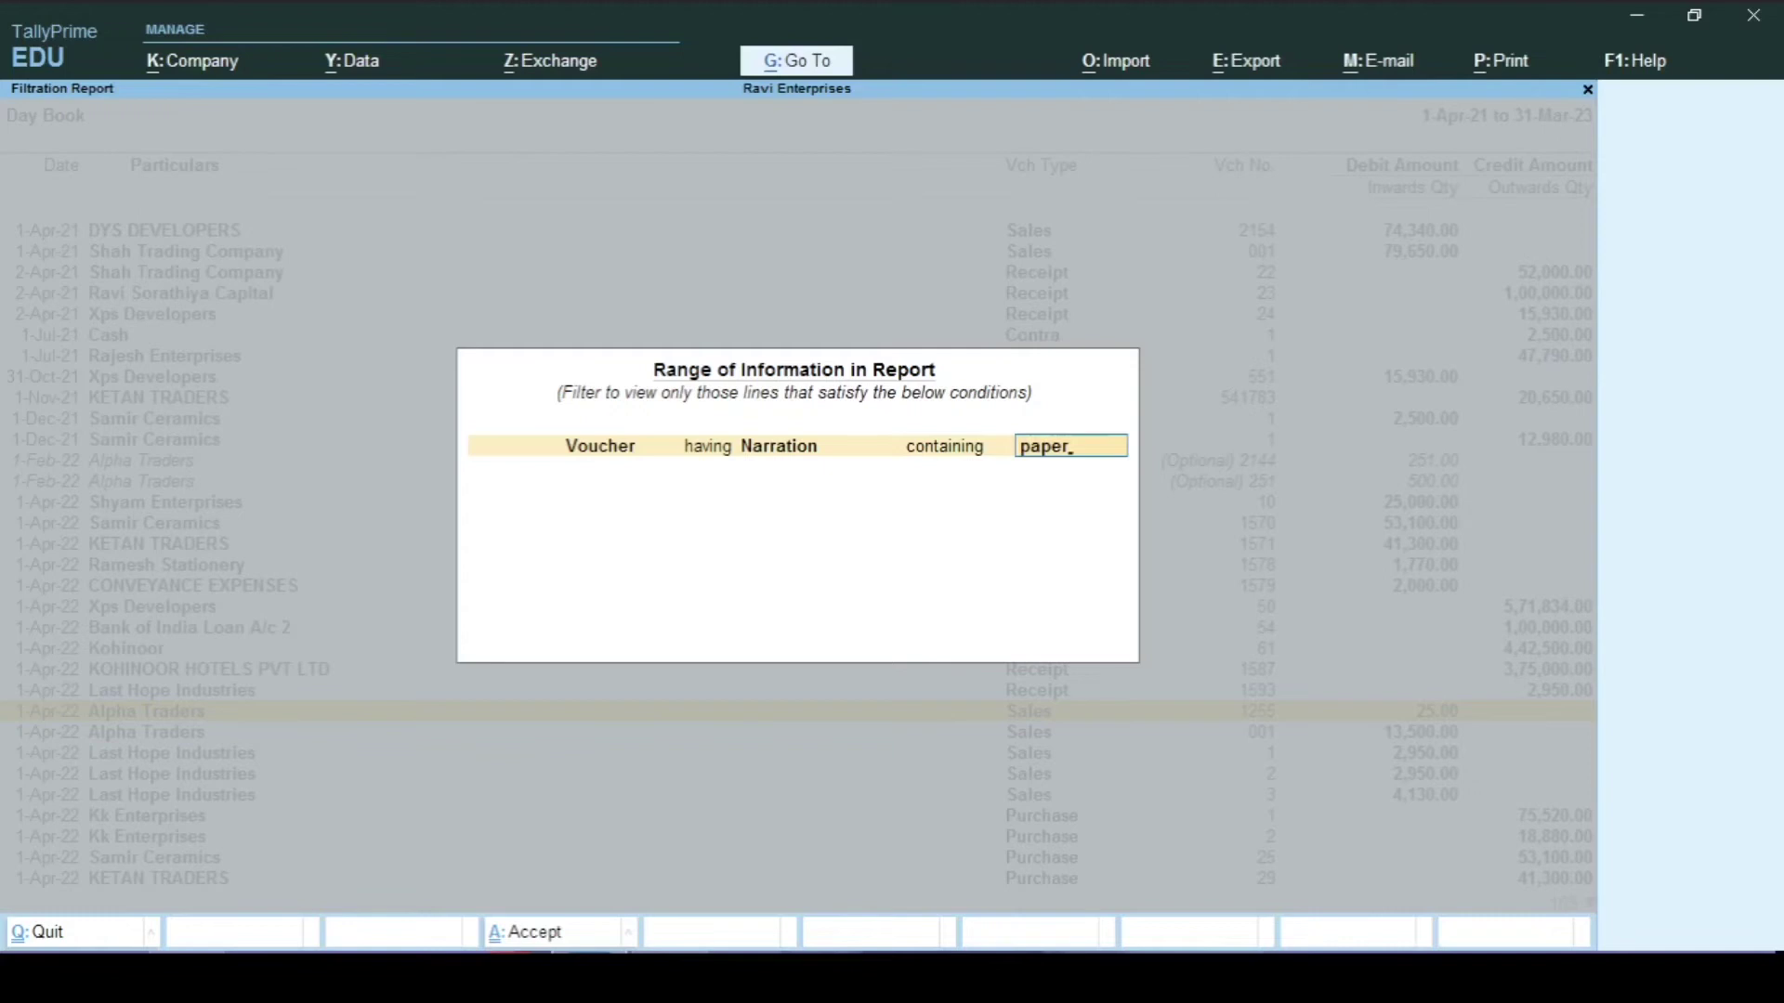
{"action": "key", "text": "Return"}
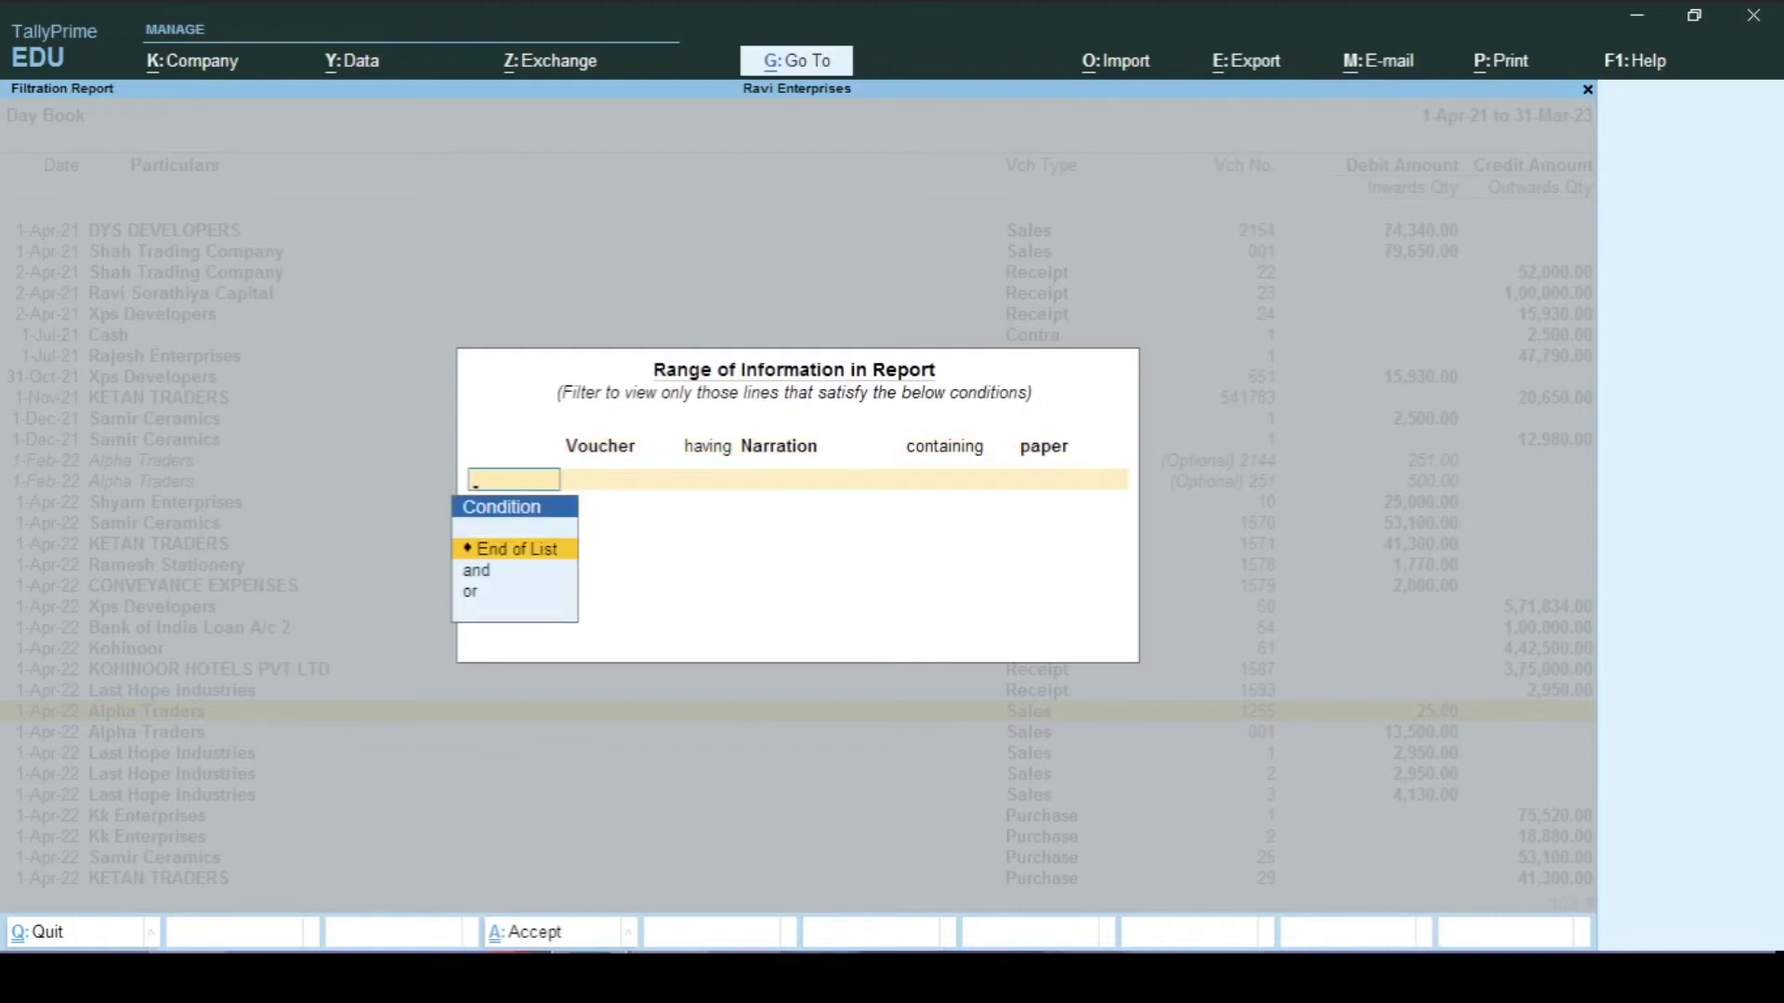
{"action": "key", "text": "Return"}
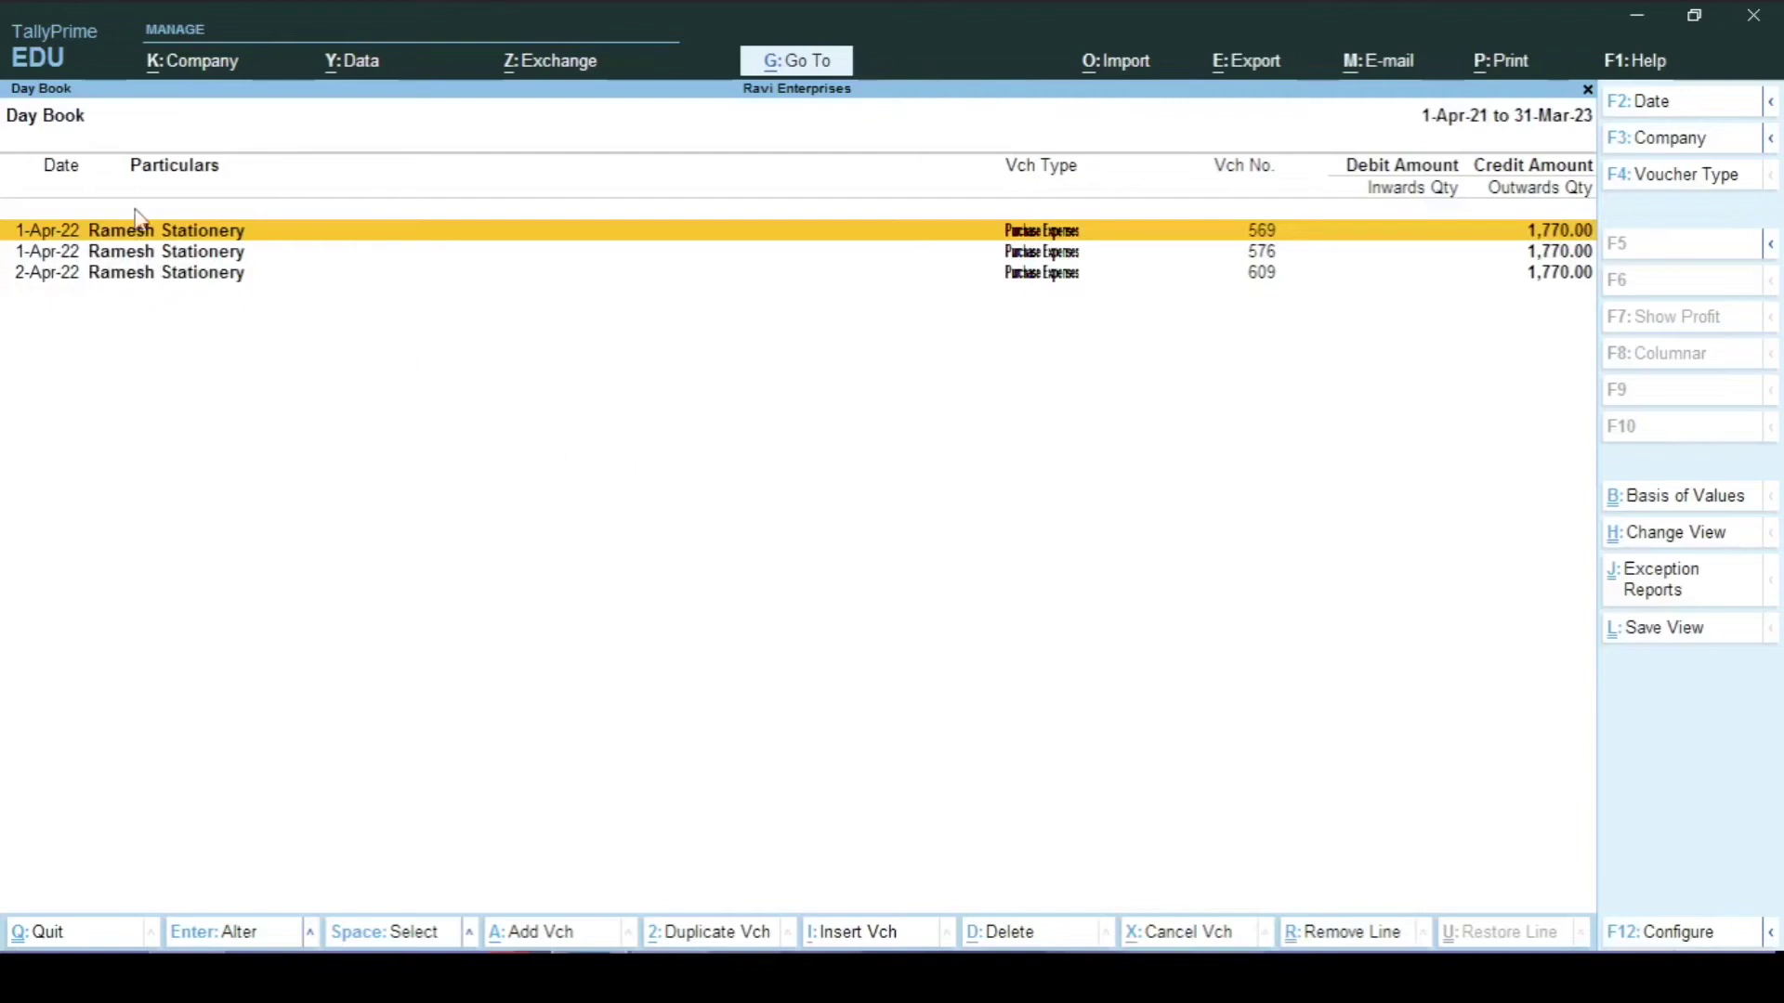
Open the filtered stationery vouchers one after another to examine their narrations, and close them
{"action": "key", "text": "Return"}
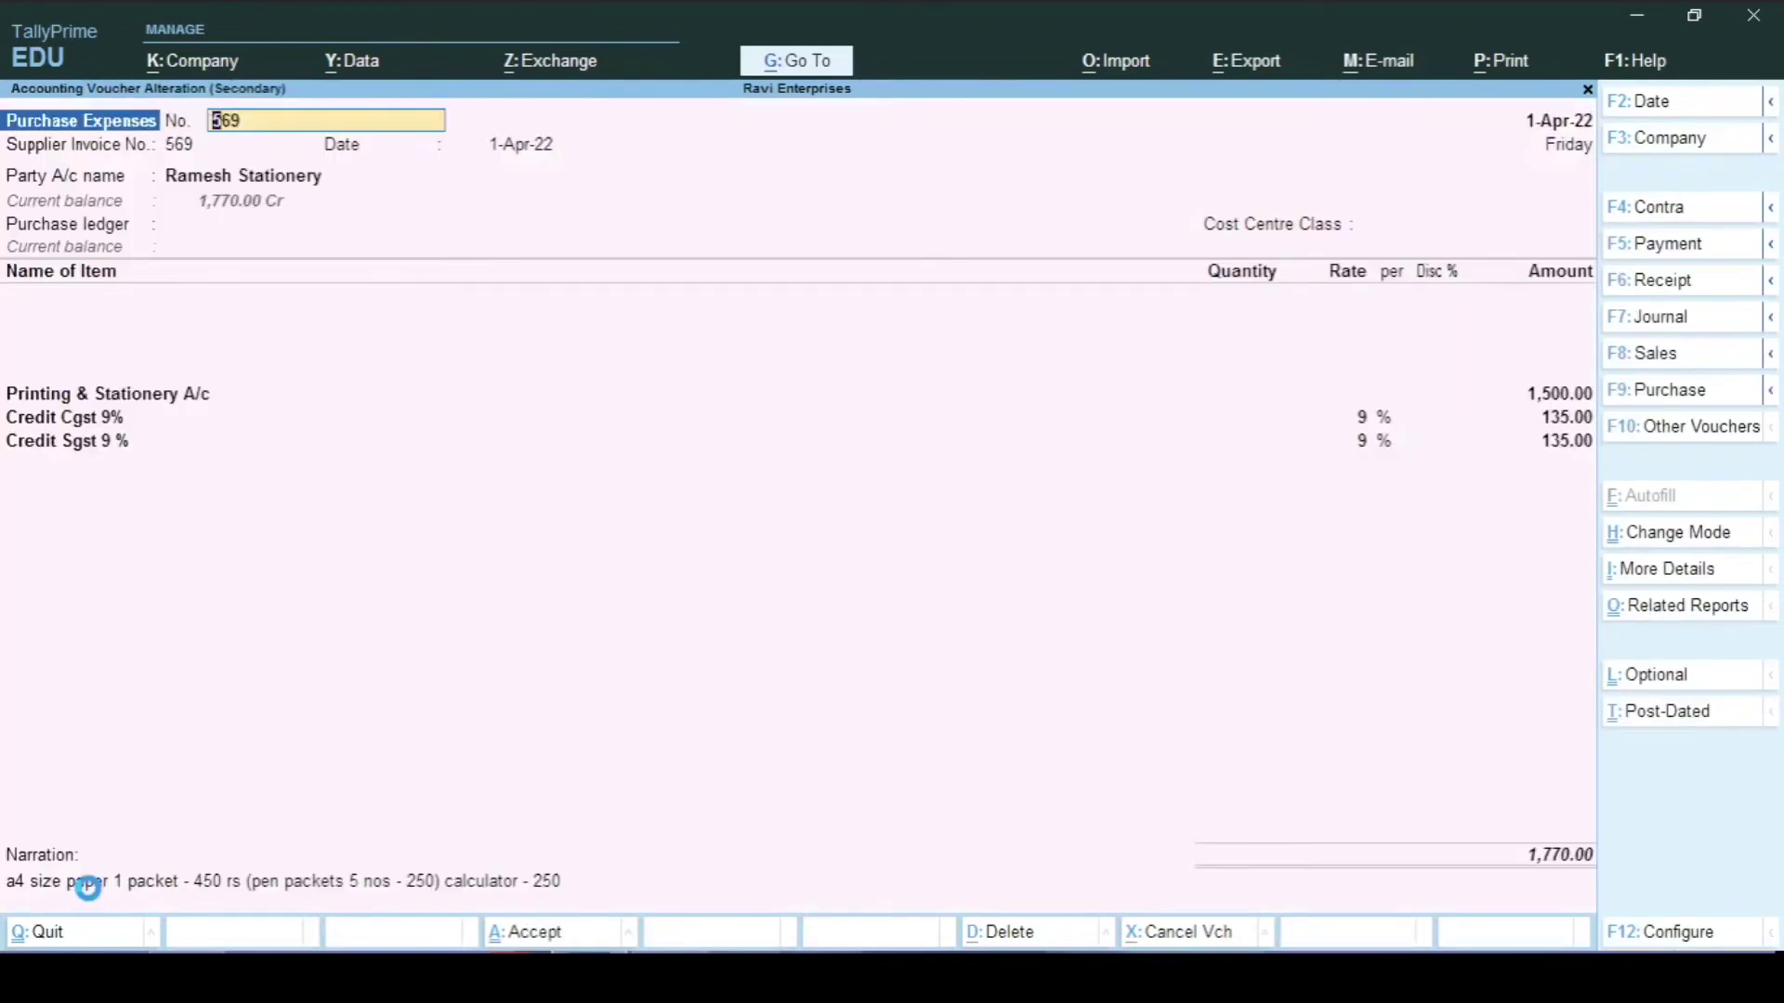
{"action": "key", "text": "Page_Down"}
{"action": "key", "text": "Page_Down"}
{"action": "key", "text": "BackSpace"}
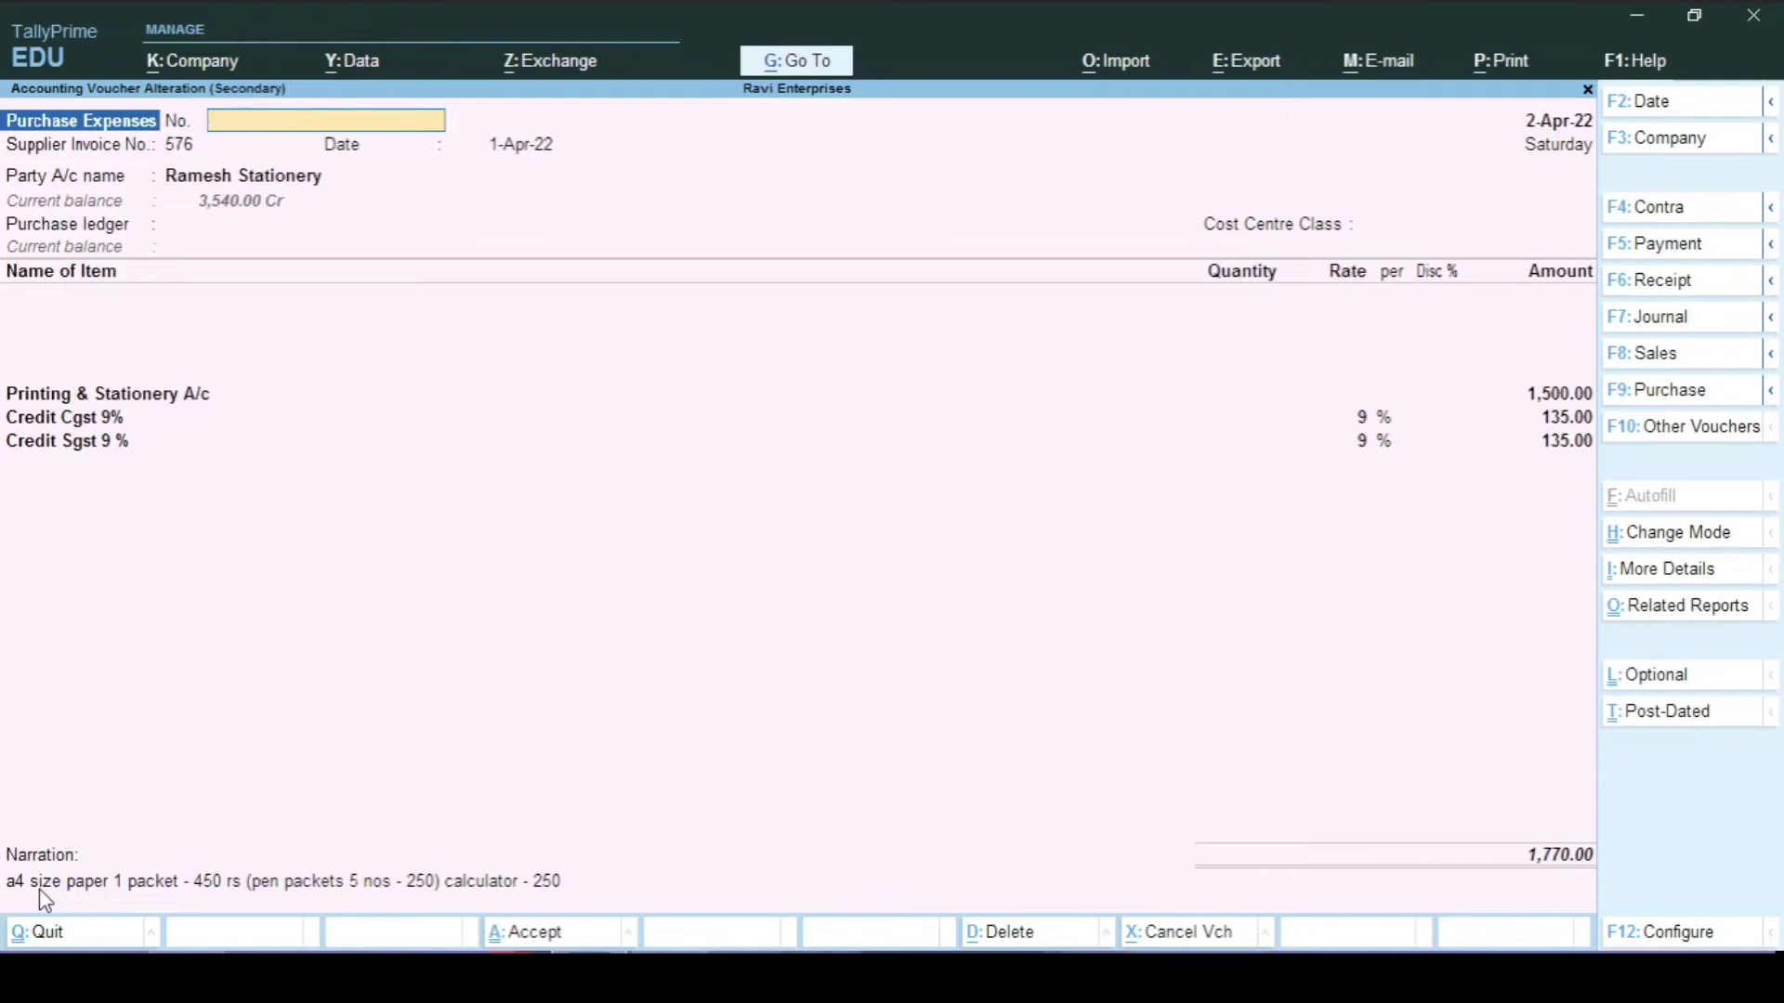
{"action": "key", "text": "Escape"}
{"action": "key", "text": "y"}
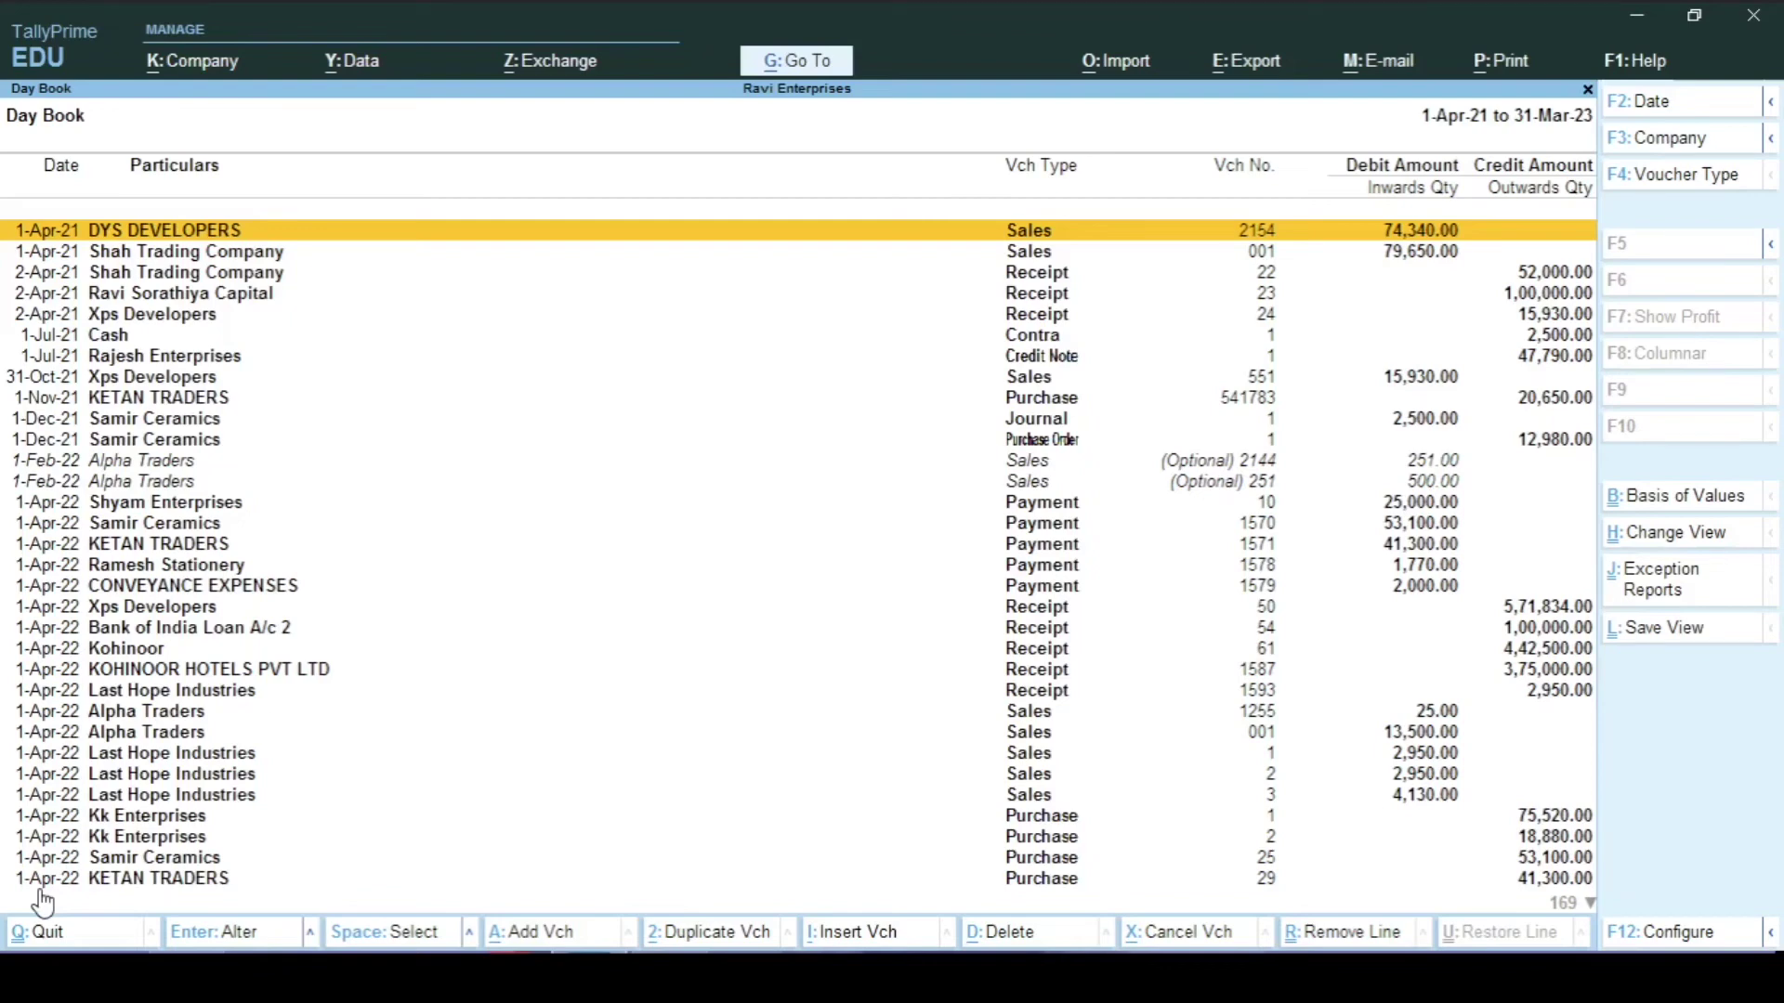
Filter the Day Book for vouchers whose Narration contains "letter head", with no further conditions
{"action": "key", "text": "alt"}
{"action": "key", "text": "alt+F12"}
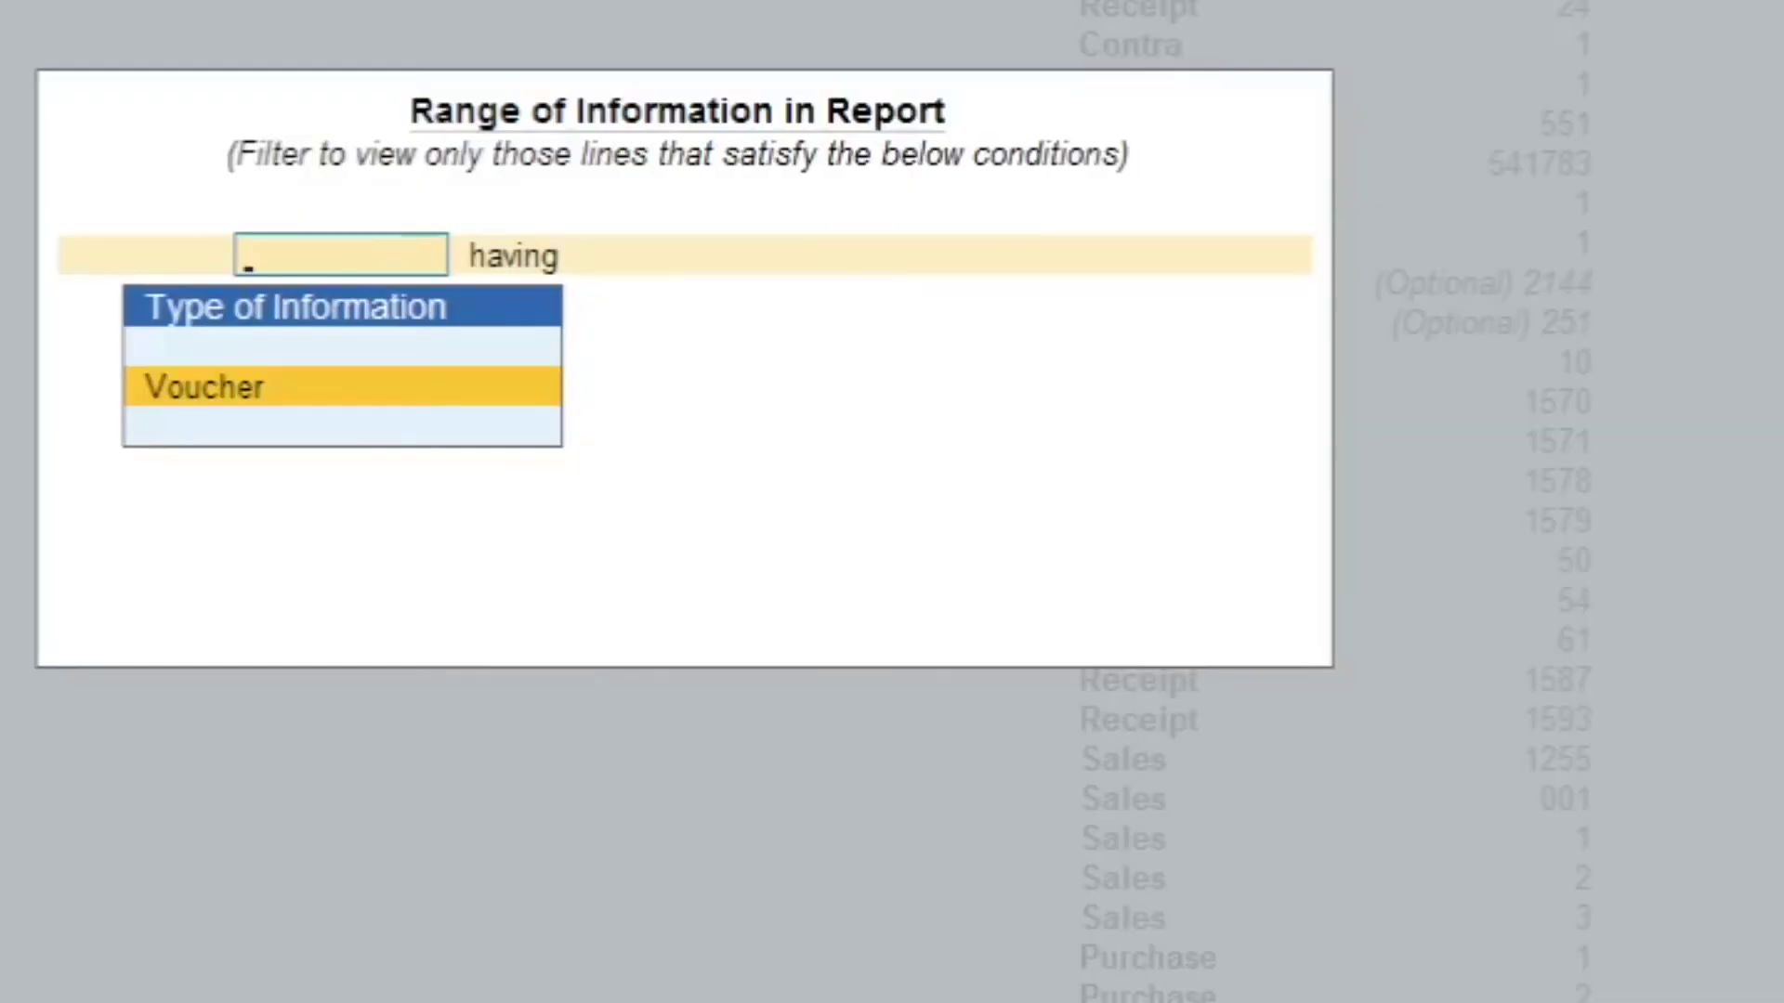
{"action": "key", "text": "Return"}
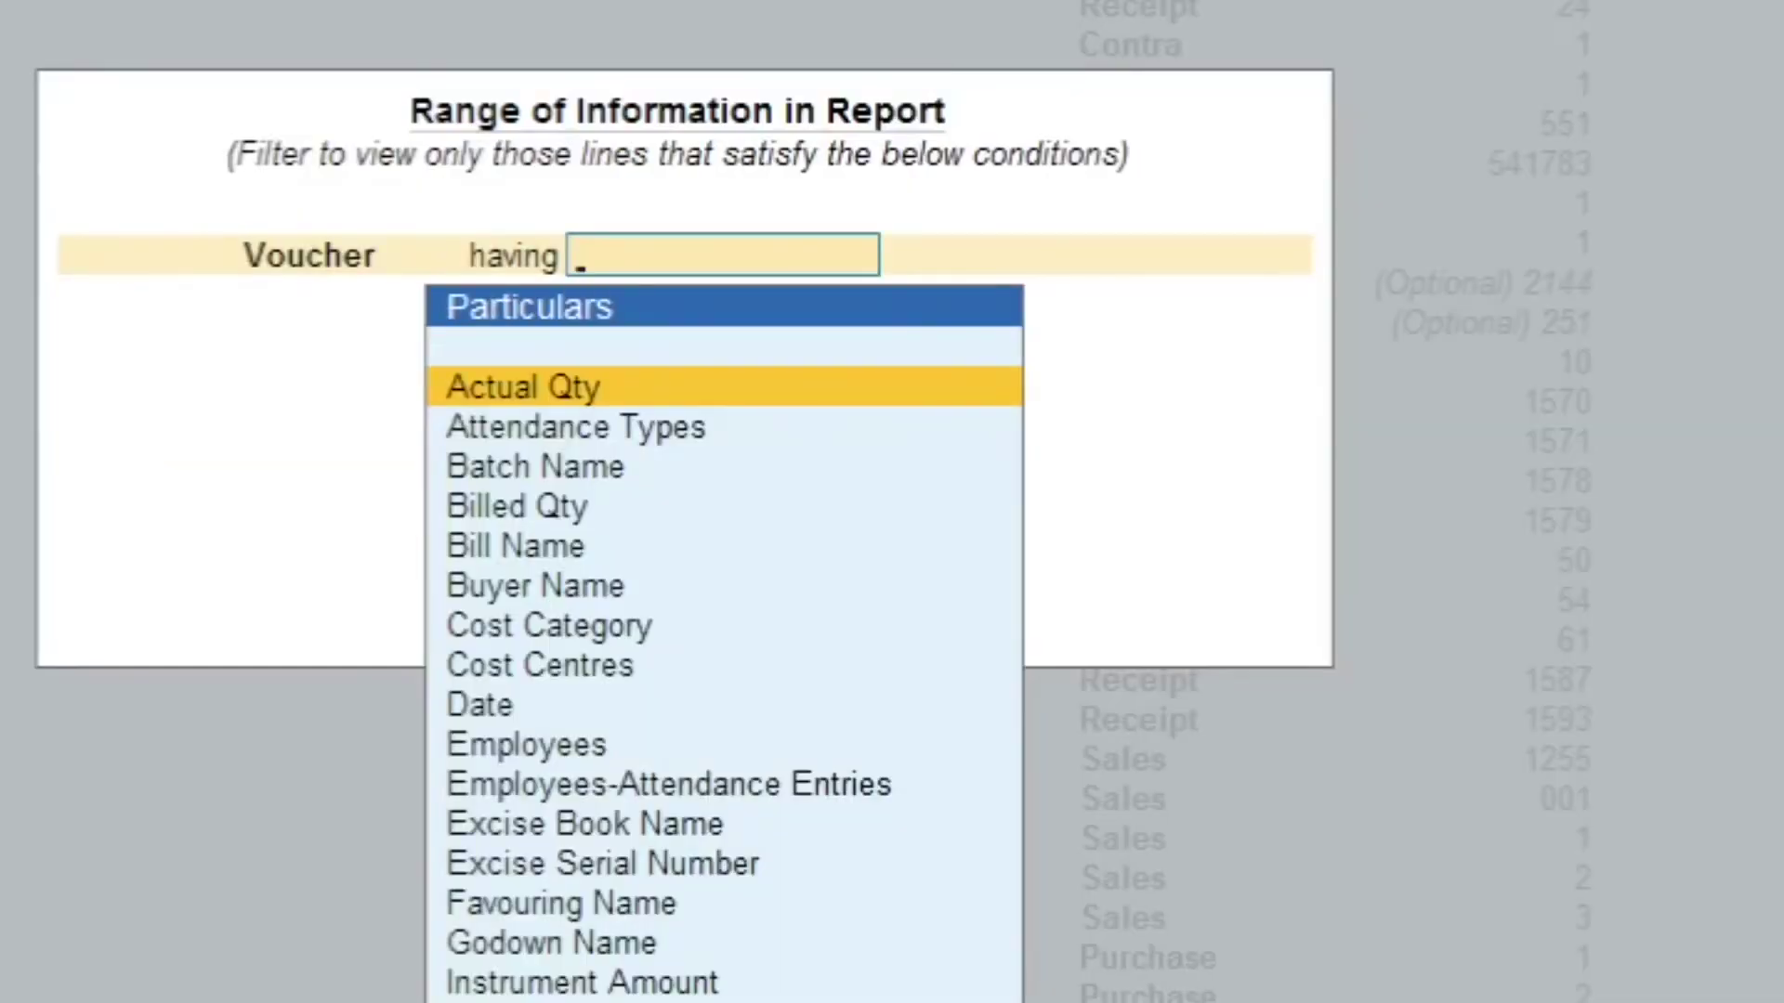
{"action": "type", "text": "narr"}
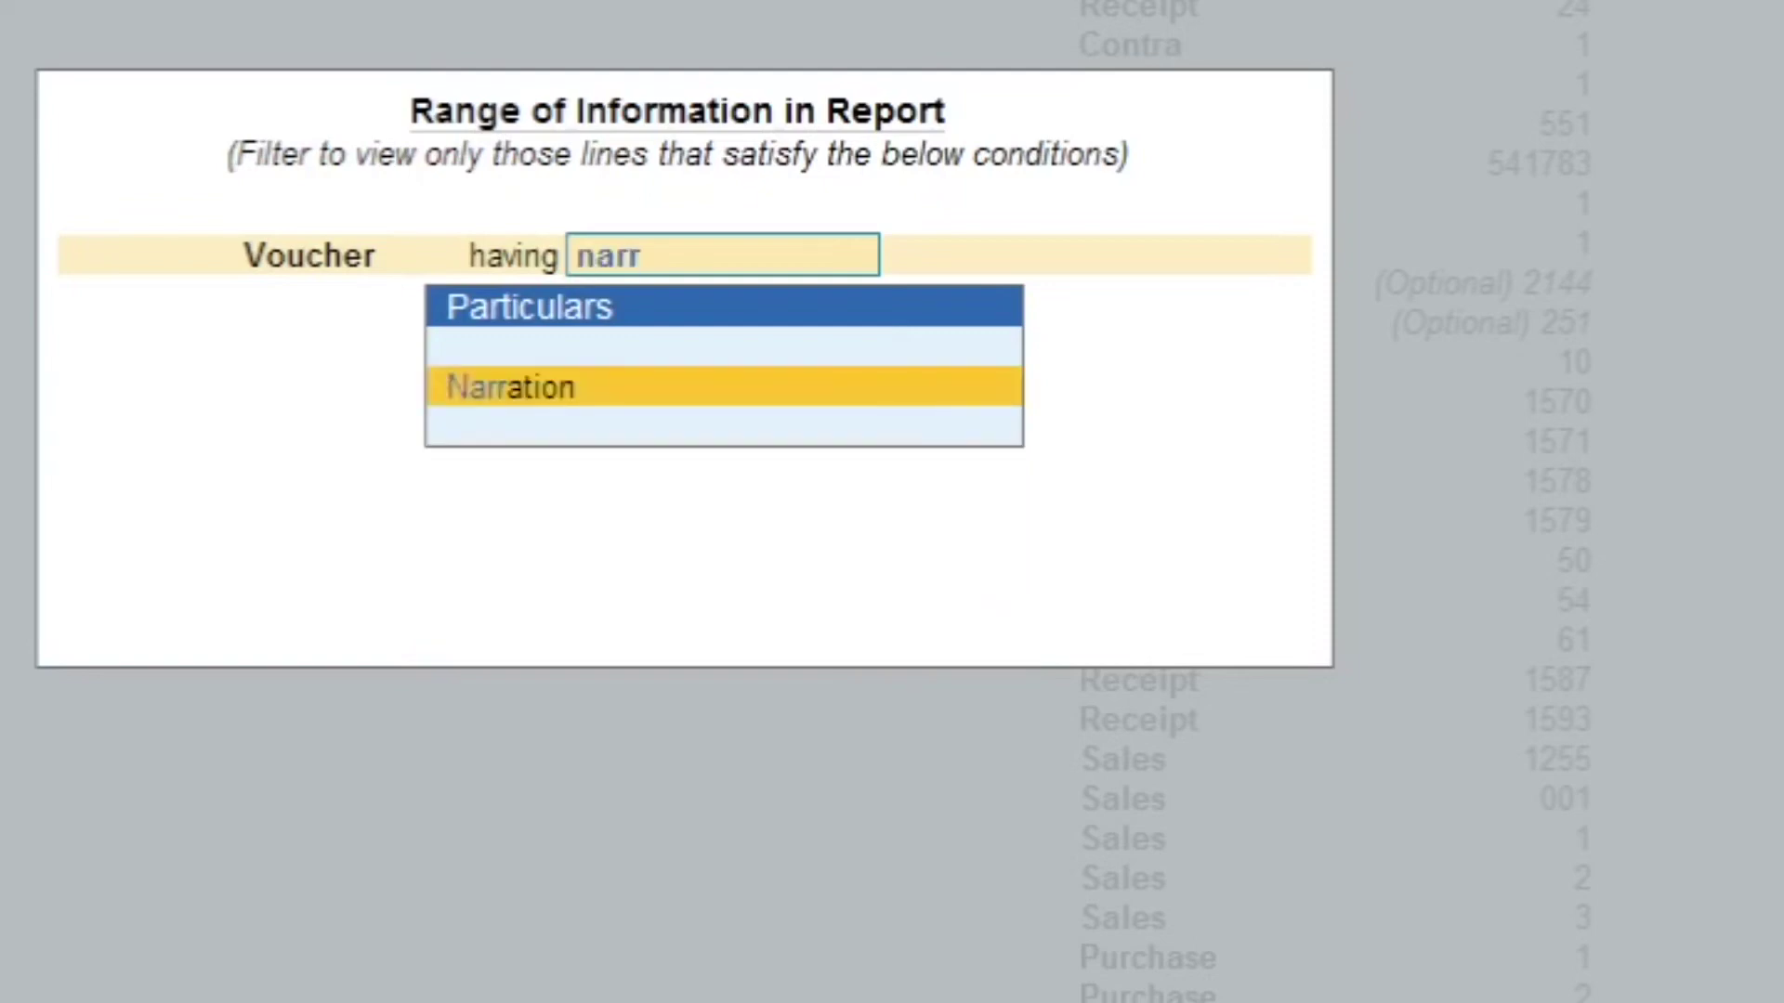
{"action": "key", "text": "Return"}
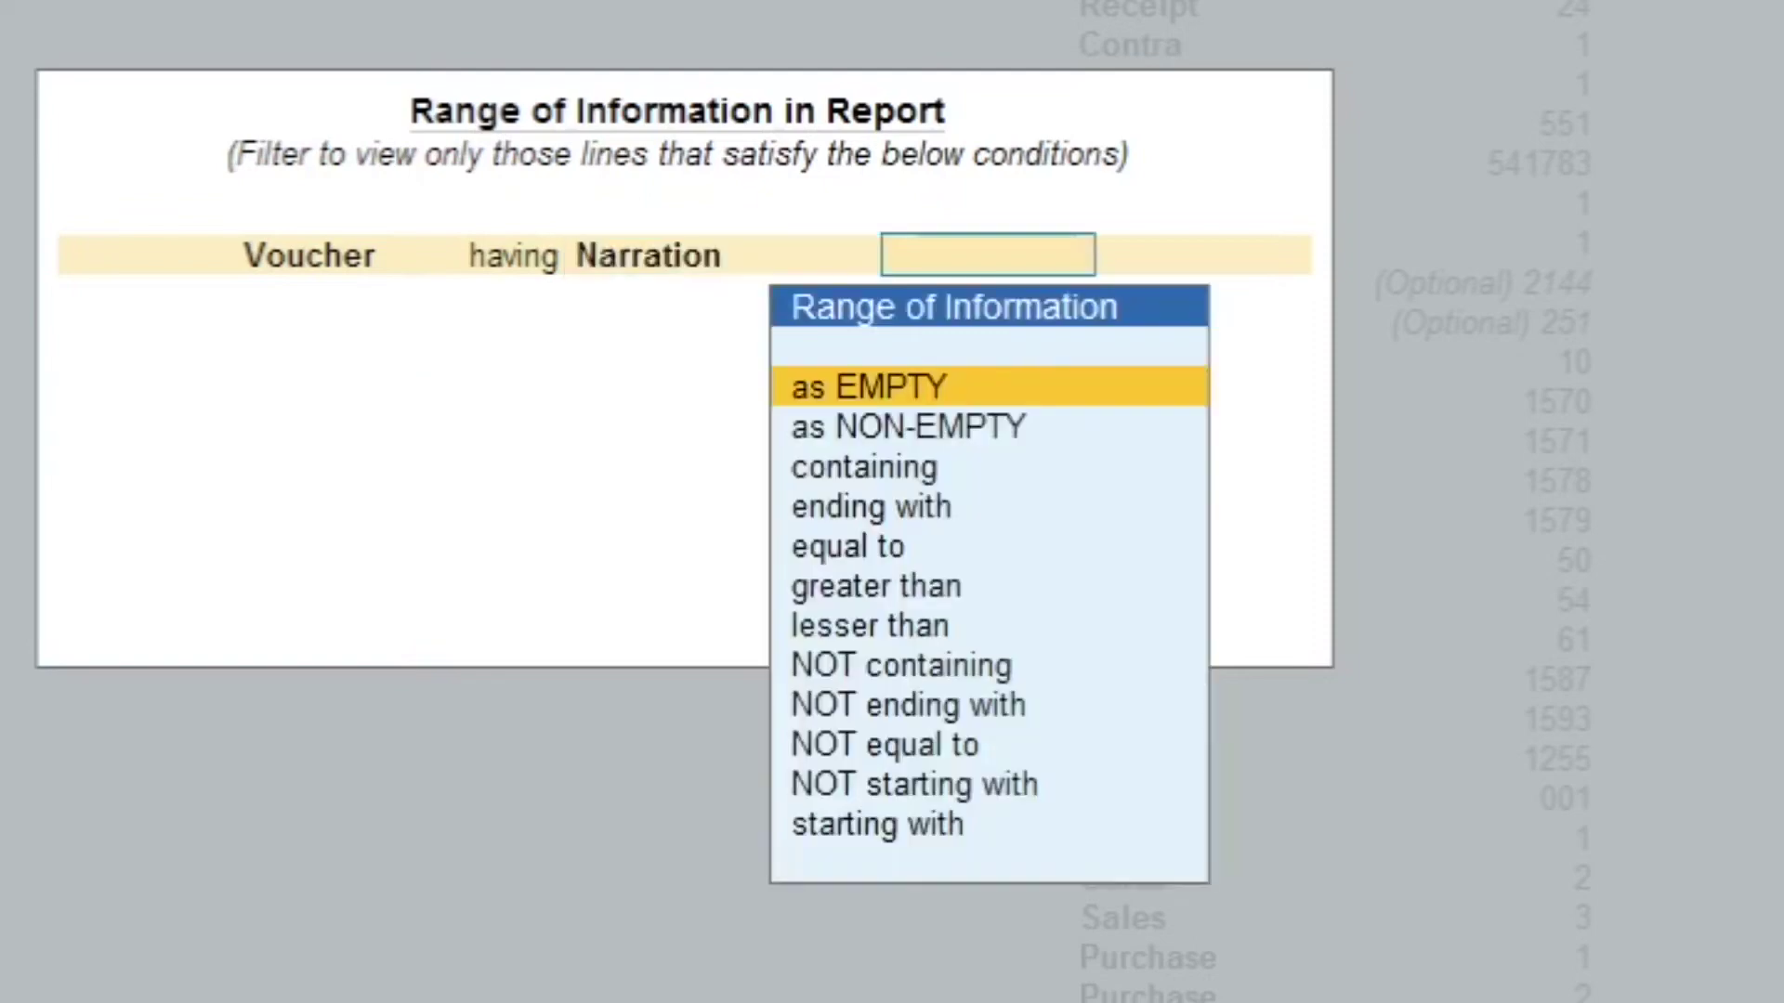
{"action": "key", "text": "Down"}
{"action": "key", "text": "Down"}
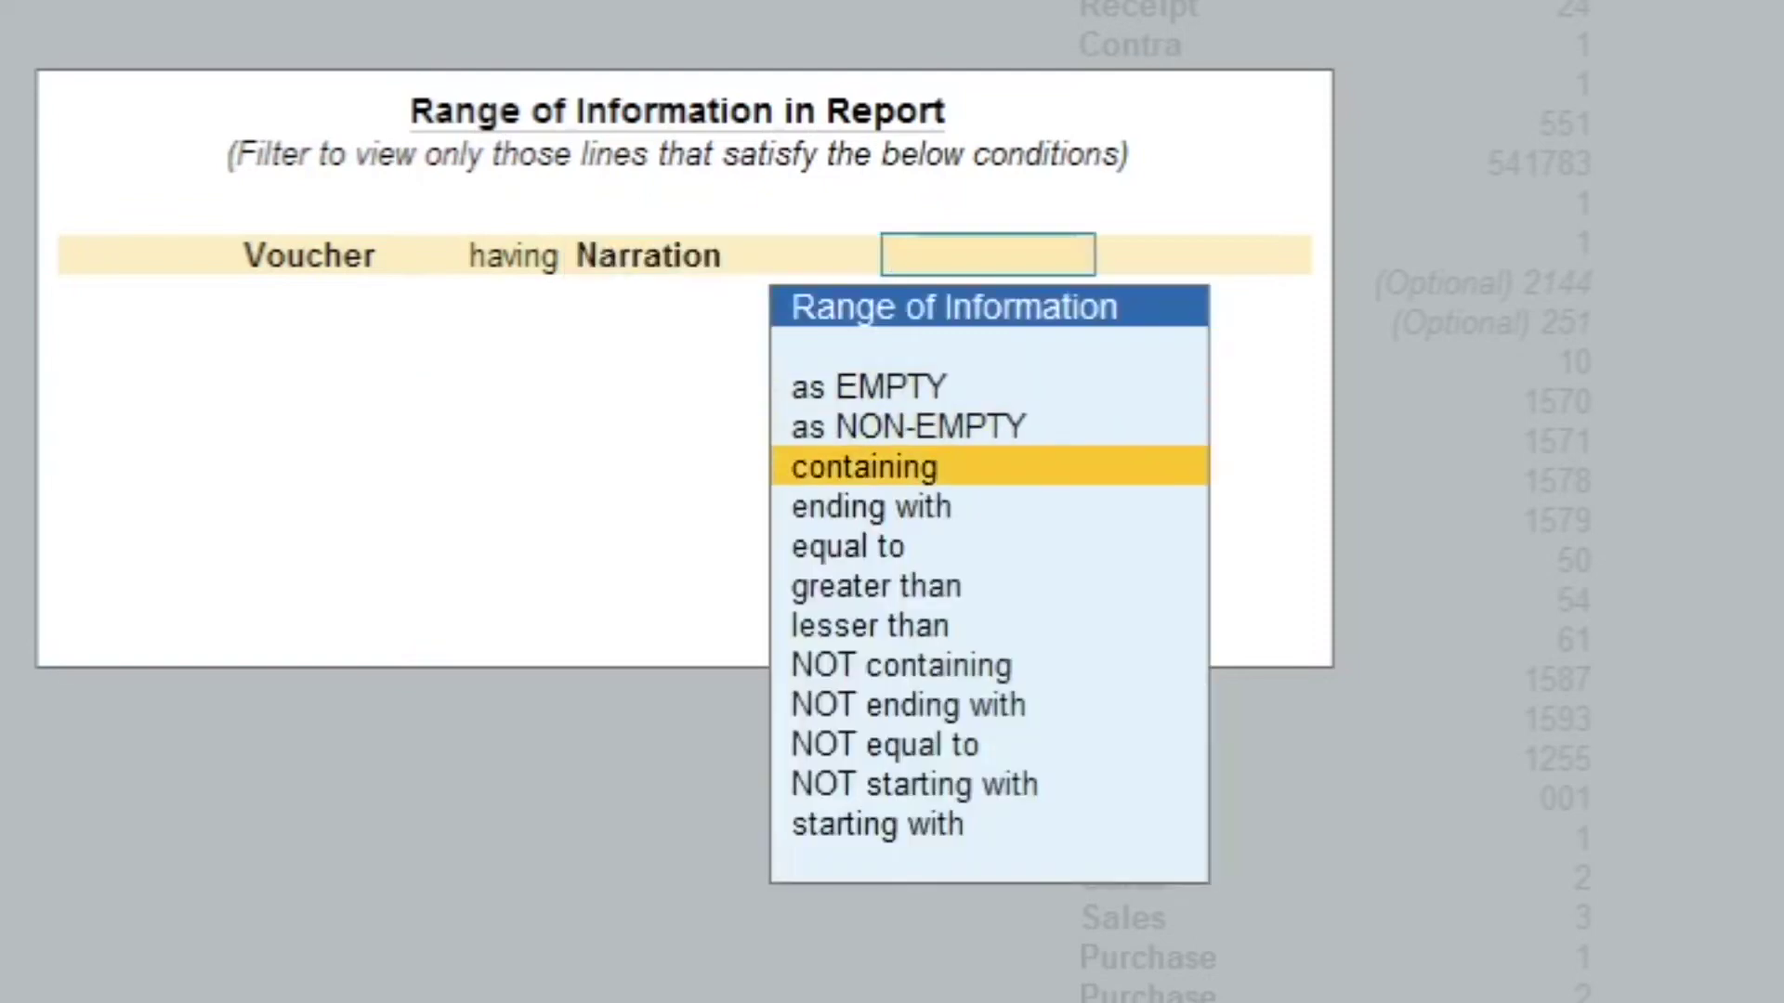
{"action": "key", "text": "Return"}
{"action": "type", "text": "l"}
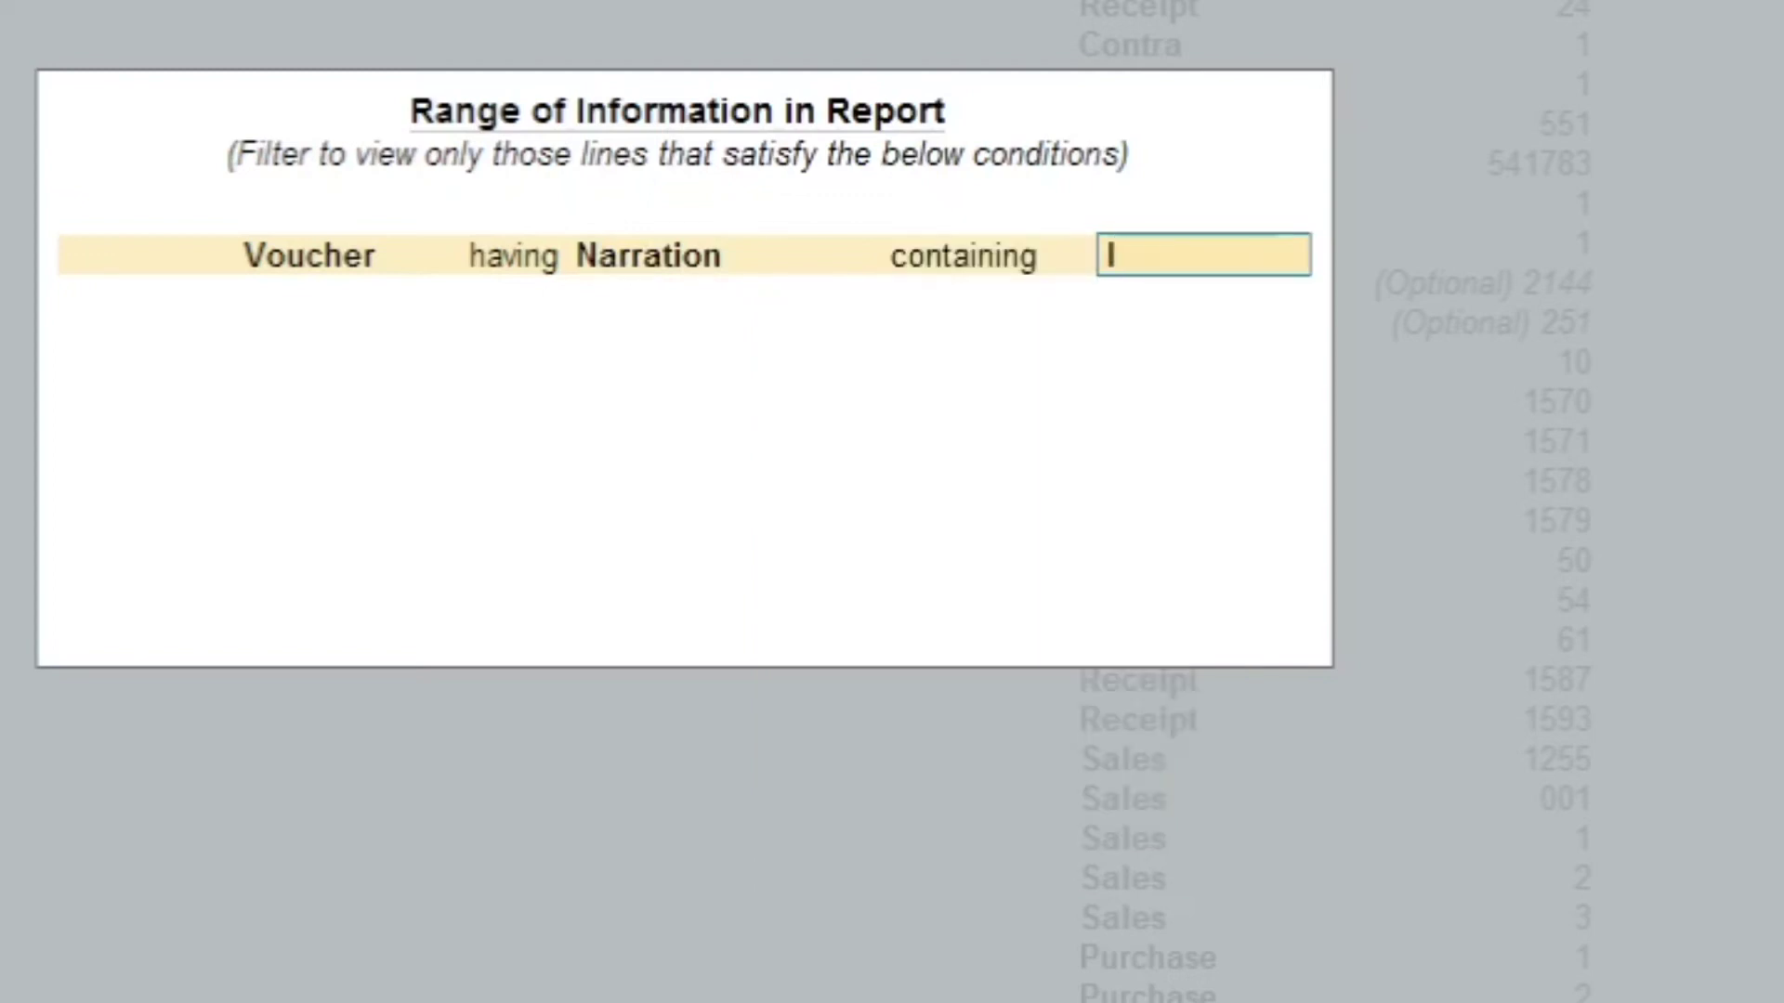
{"action": "type", "text": "etter head"}
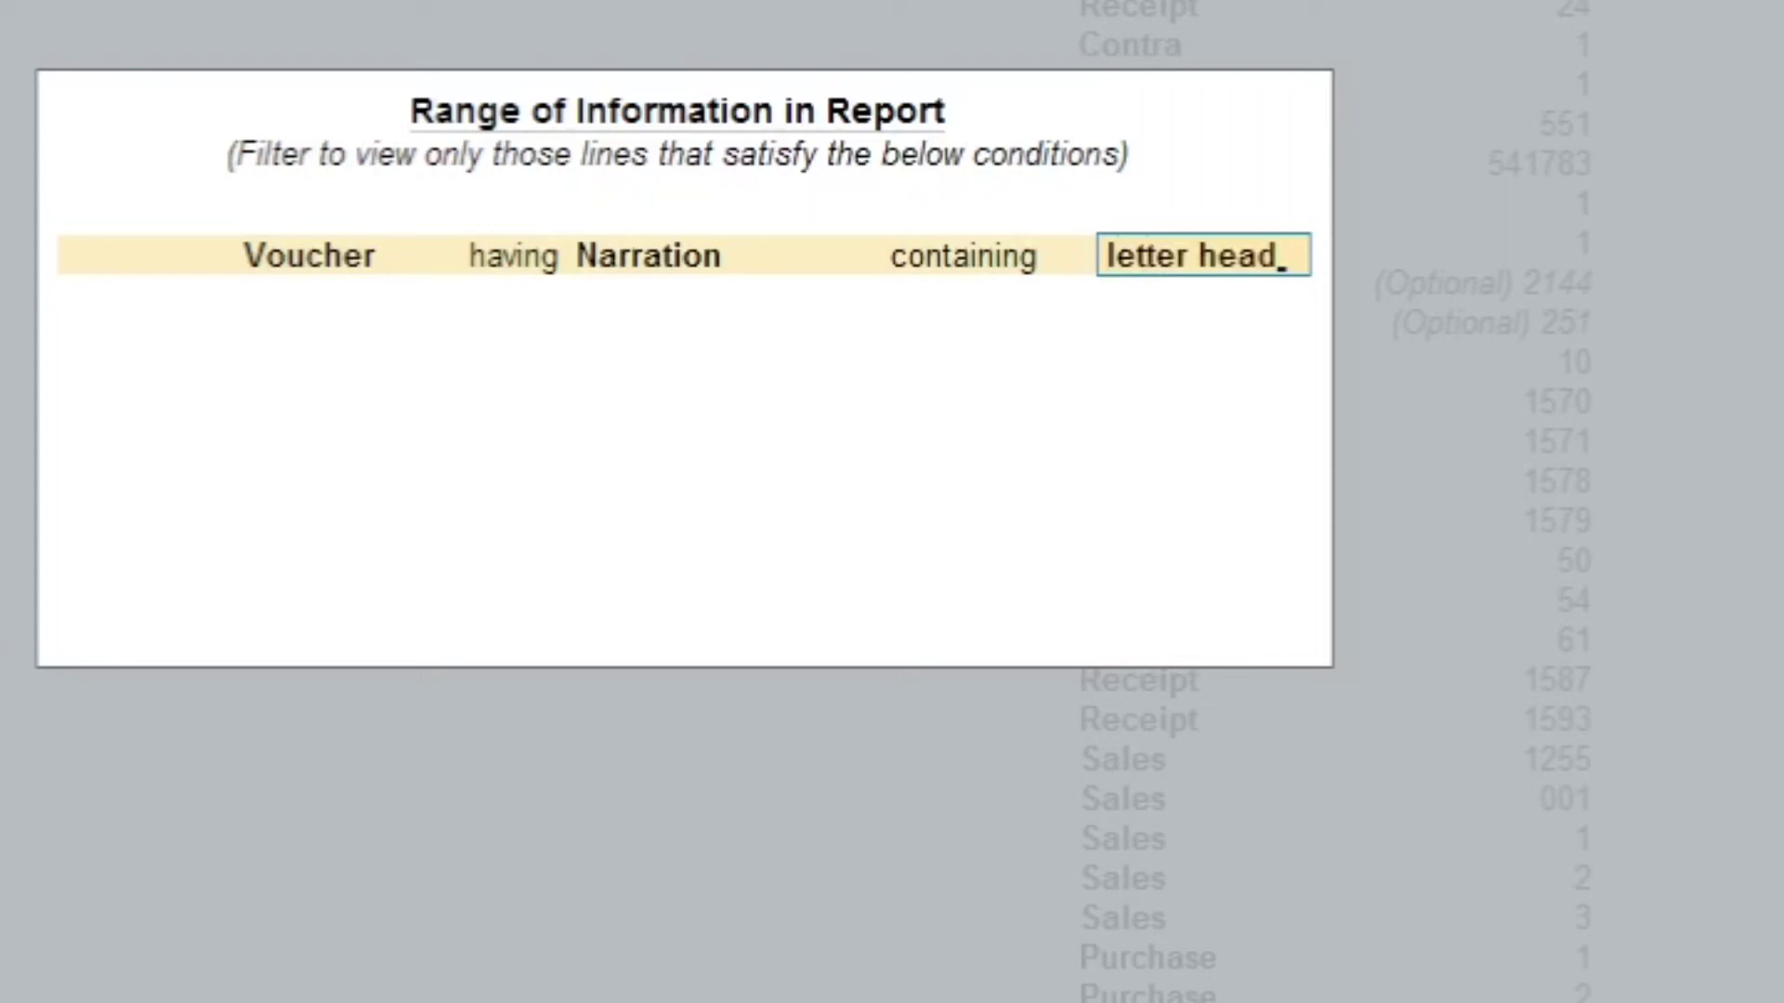
{"action": "key", "text": "Return"}
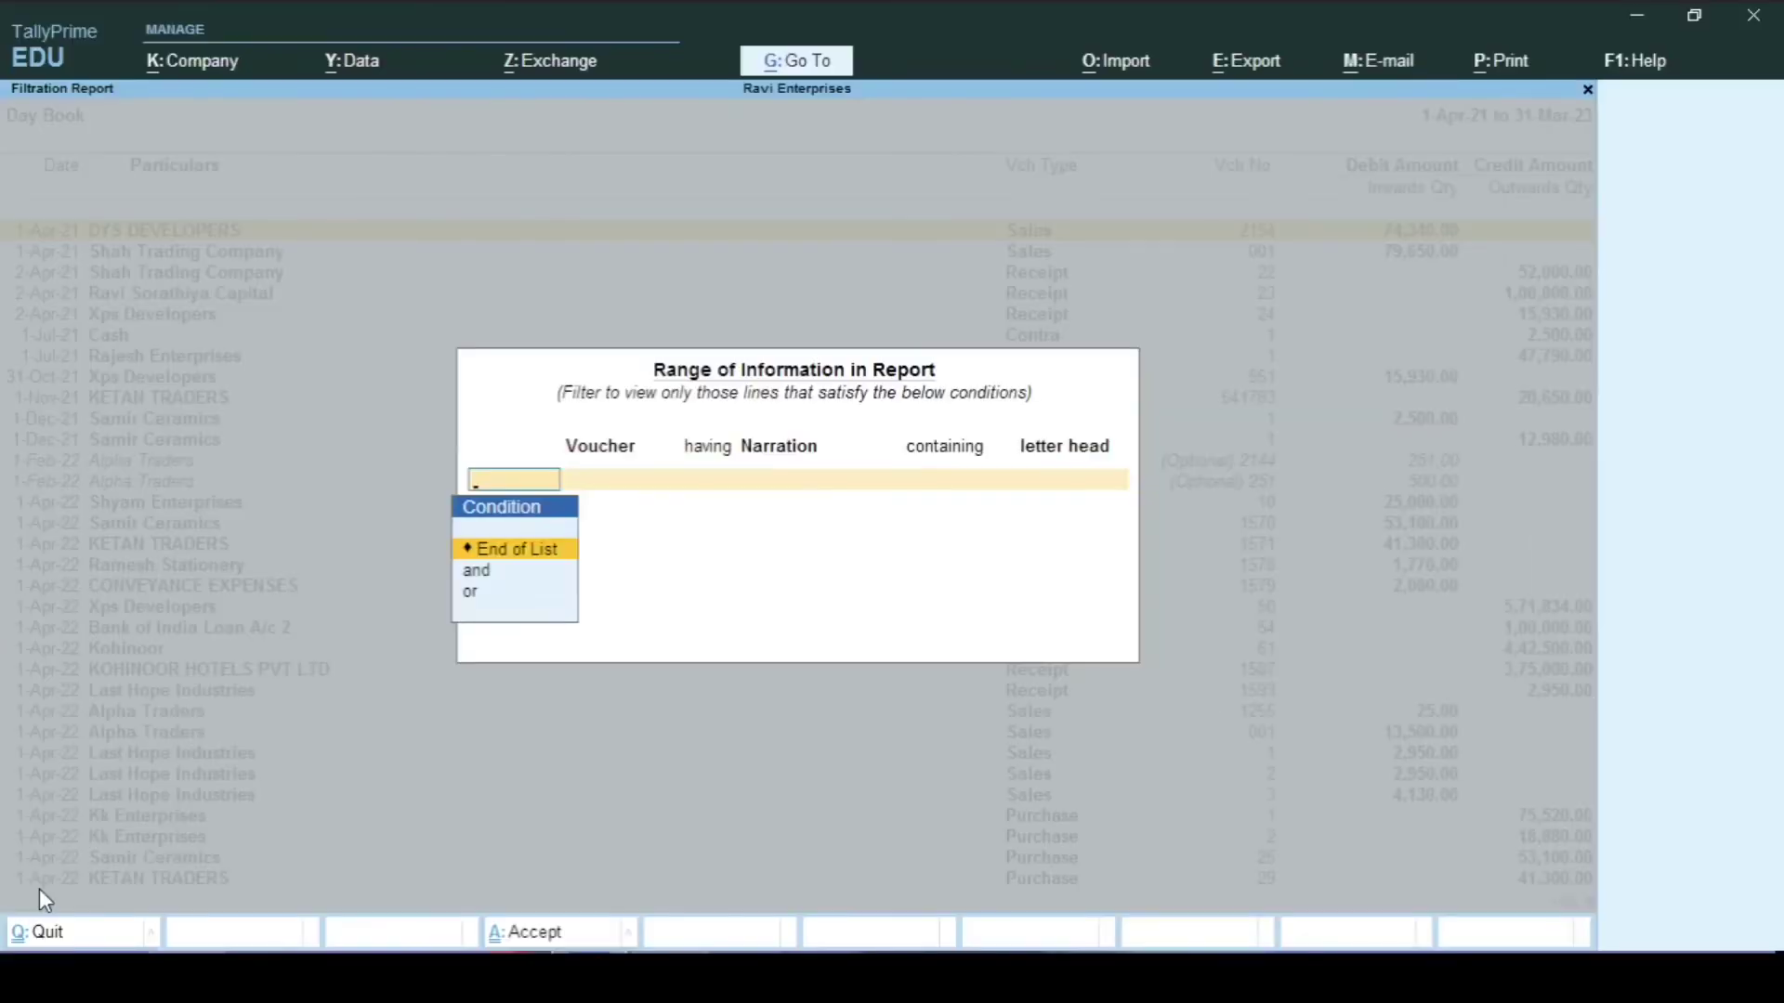
{"action": "key", "text": "Return"}
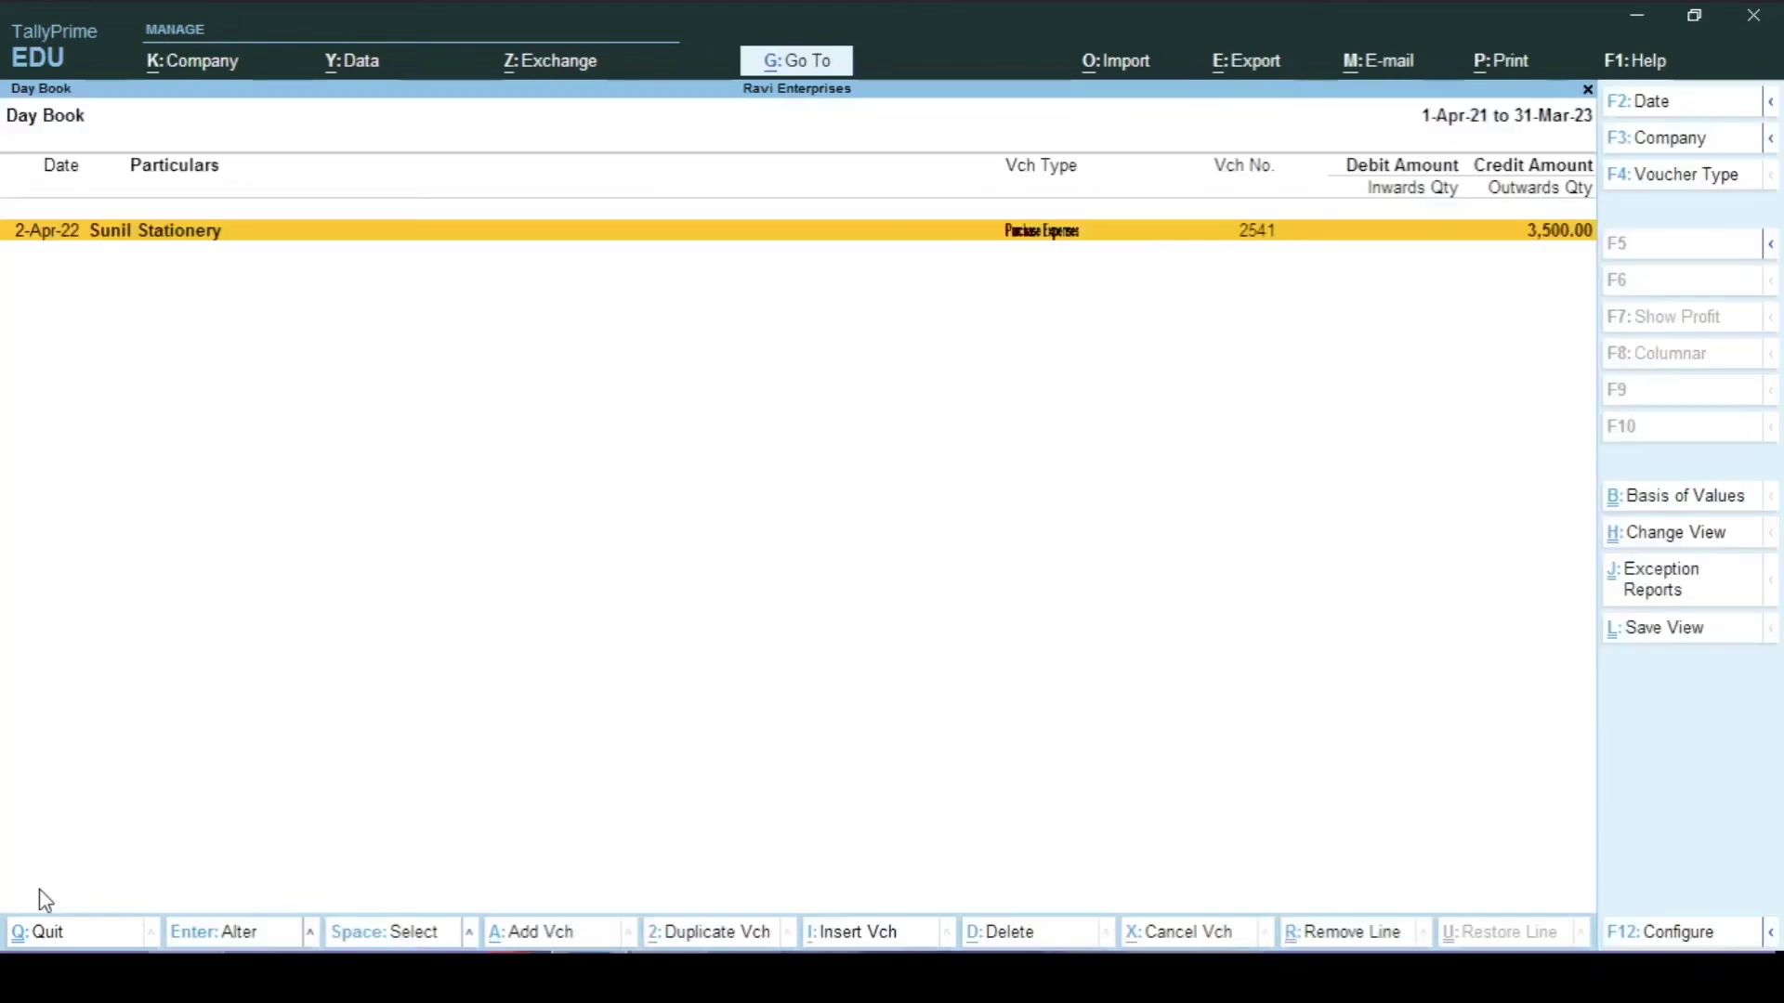
Open the filtered stationery voucher to examine its narration, and return to the filtered Day Book
{"action": "left_click", "coordinate": [94, 249]}
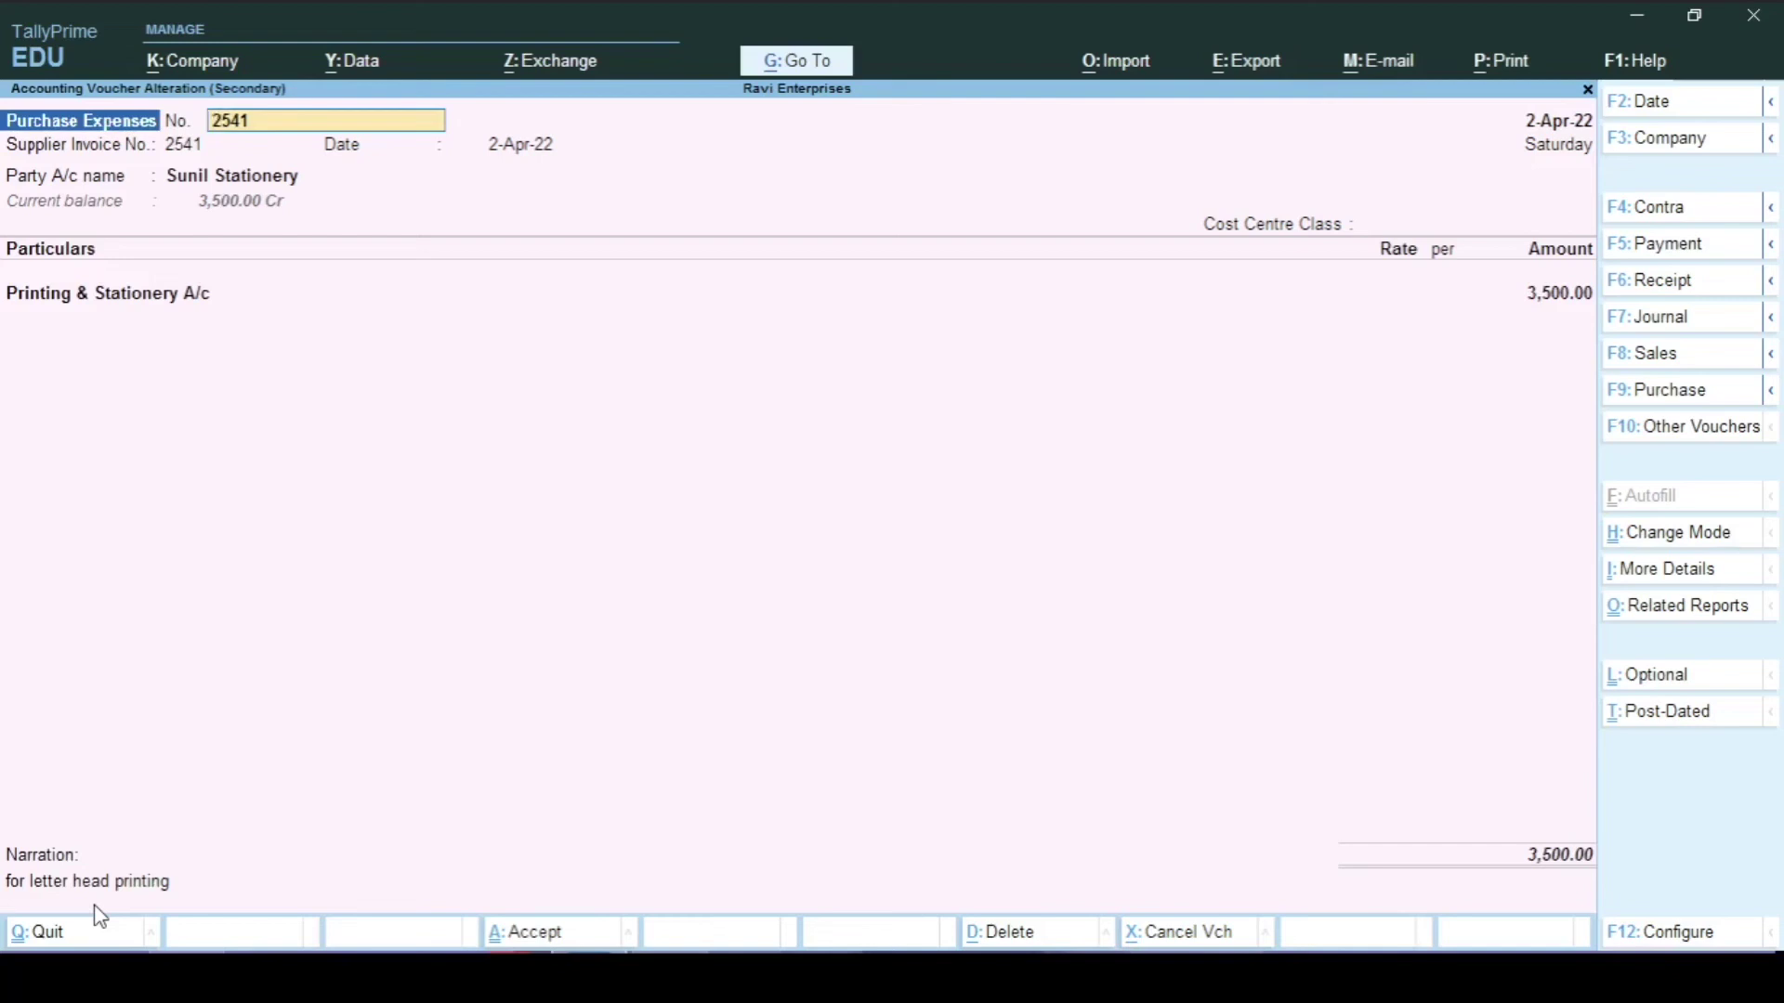
{"action": "key", "text": "BackSpace"}
{"action": "key", "text": "ctrl+a"}
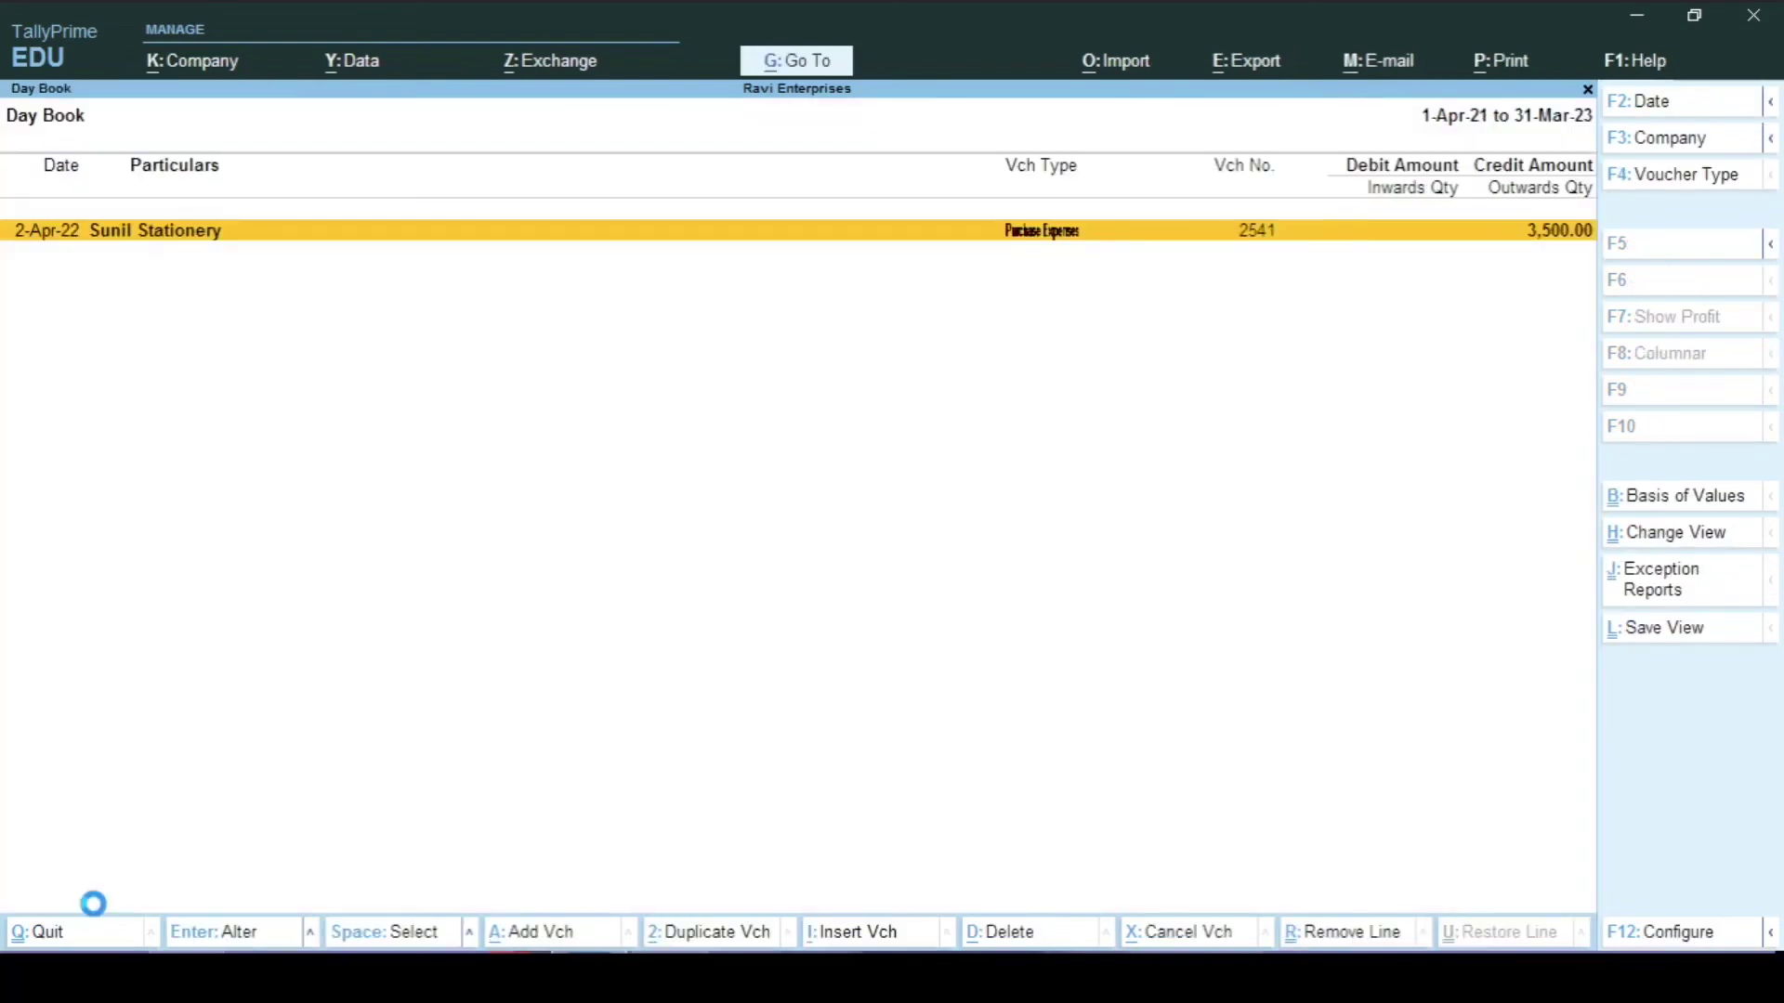
Leave the Day Book for the Gateway of Tally and open the Balance Sheet
{"action": "key", "text": "Escape"}
{"action": "key", "text": "Escape"}
{"action": "key", "text": "n"}
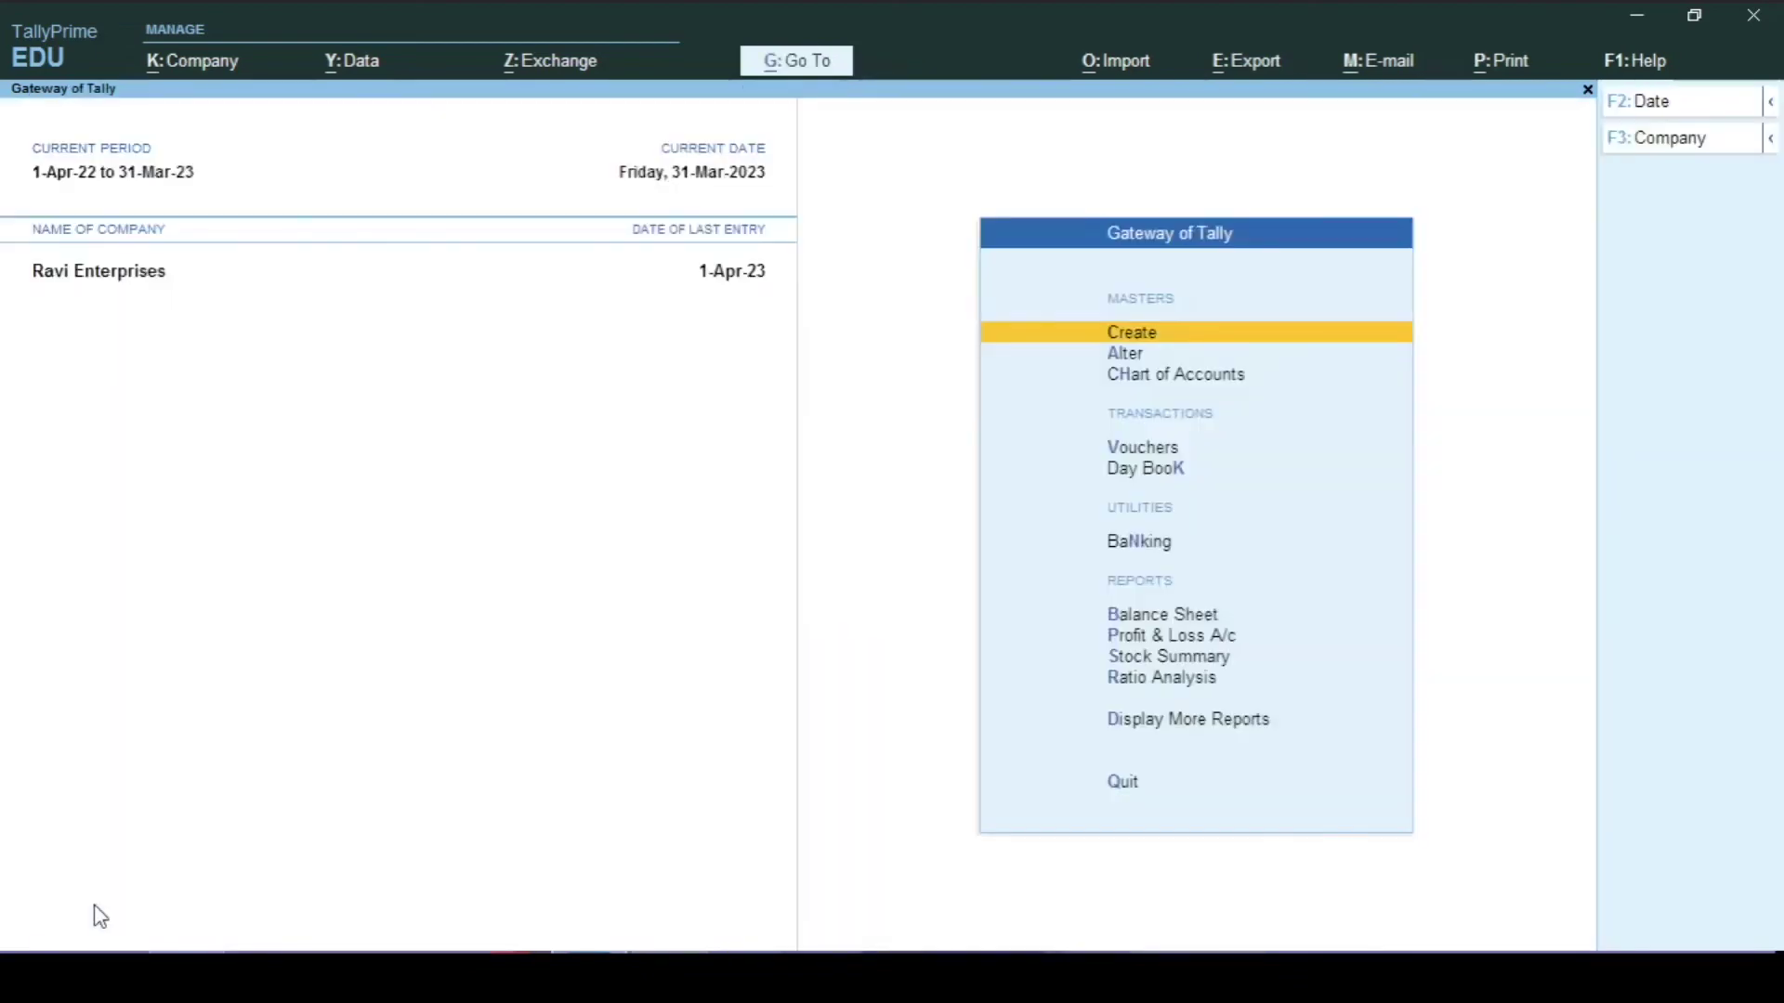
{"action": "key", "text": "Down"}
{"action": "key", "text": "Down"}
{"action": "key", "text": "Down"}
{"action": "key", "text": "Down"}
{"action": "key", "text": "Down"}
{"action": "key", "text": "Down"}
{"action": "key", "text": "Down"}
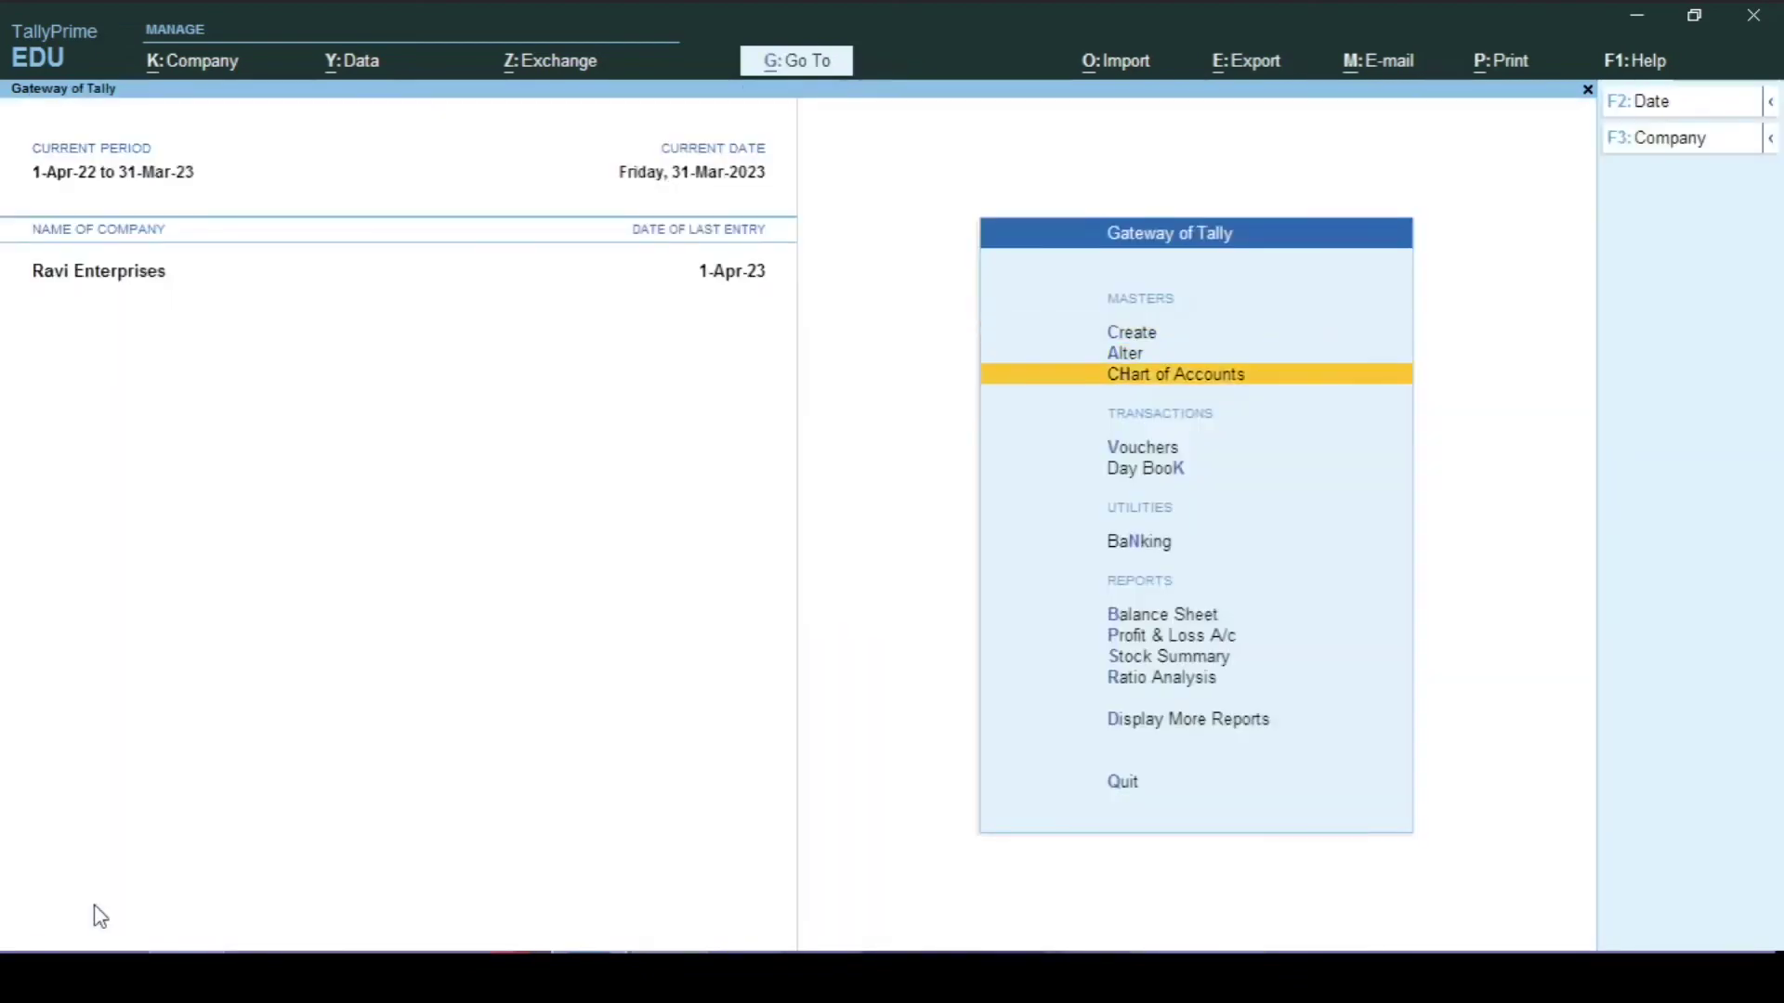
{"action": "key", "text": "Up"}
{"action": "key", "text": "Return"}
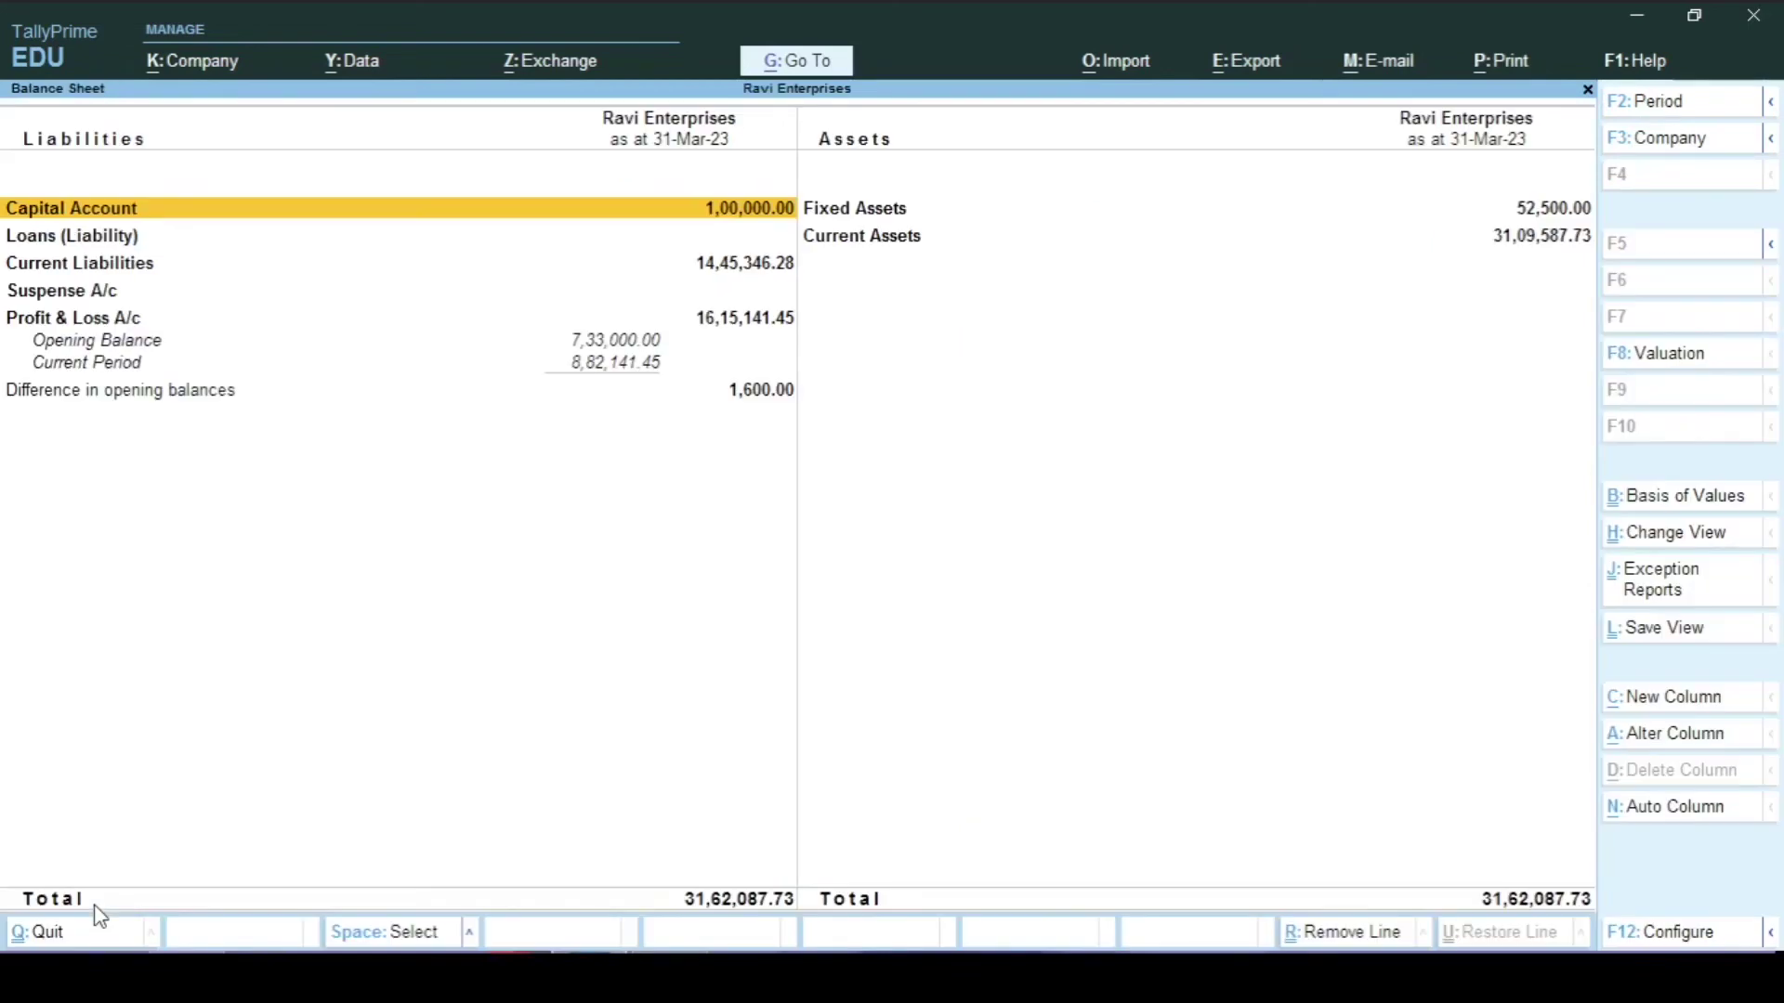
Open Sundry Debtors under Current Assets in the Balance Sheet and show the party ledgers in each subgroup
{"action": "key", "text": "Right"}
{"action": "key", "text": "Down"}
{"action": "key", "text": "Return"}
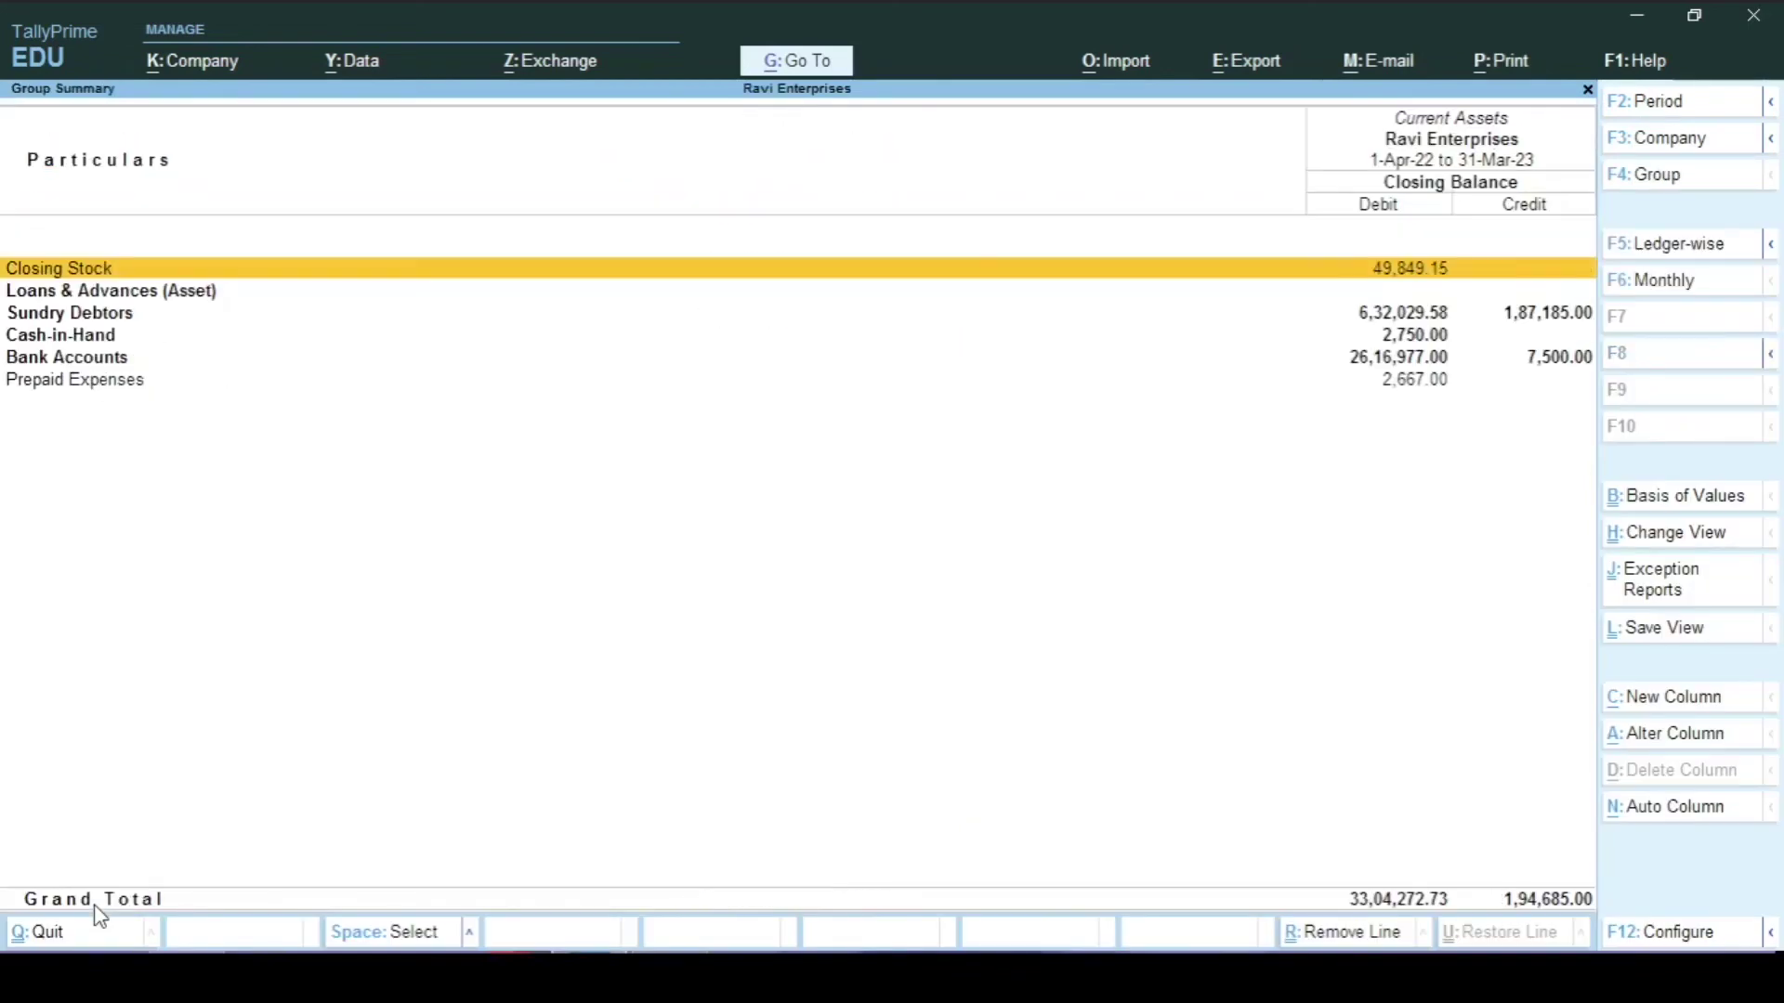
{"action": "key", "text": "Down"}
{"action": "key", "text": "Down"}
{"action": "key", "text": "Return"}
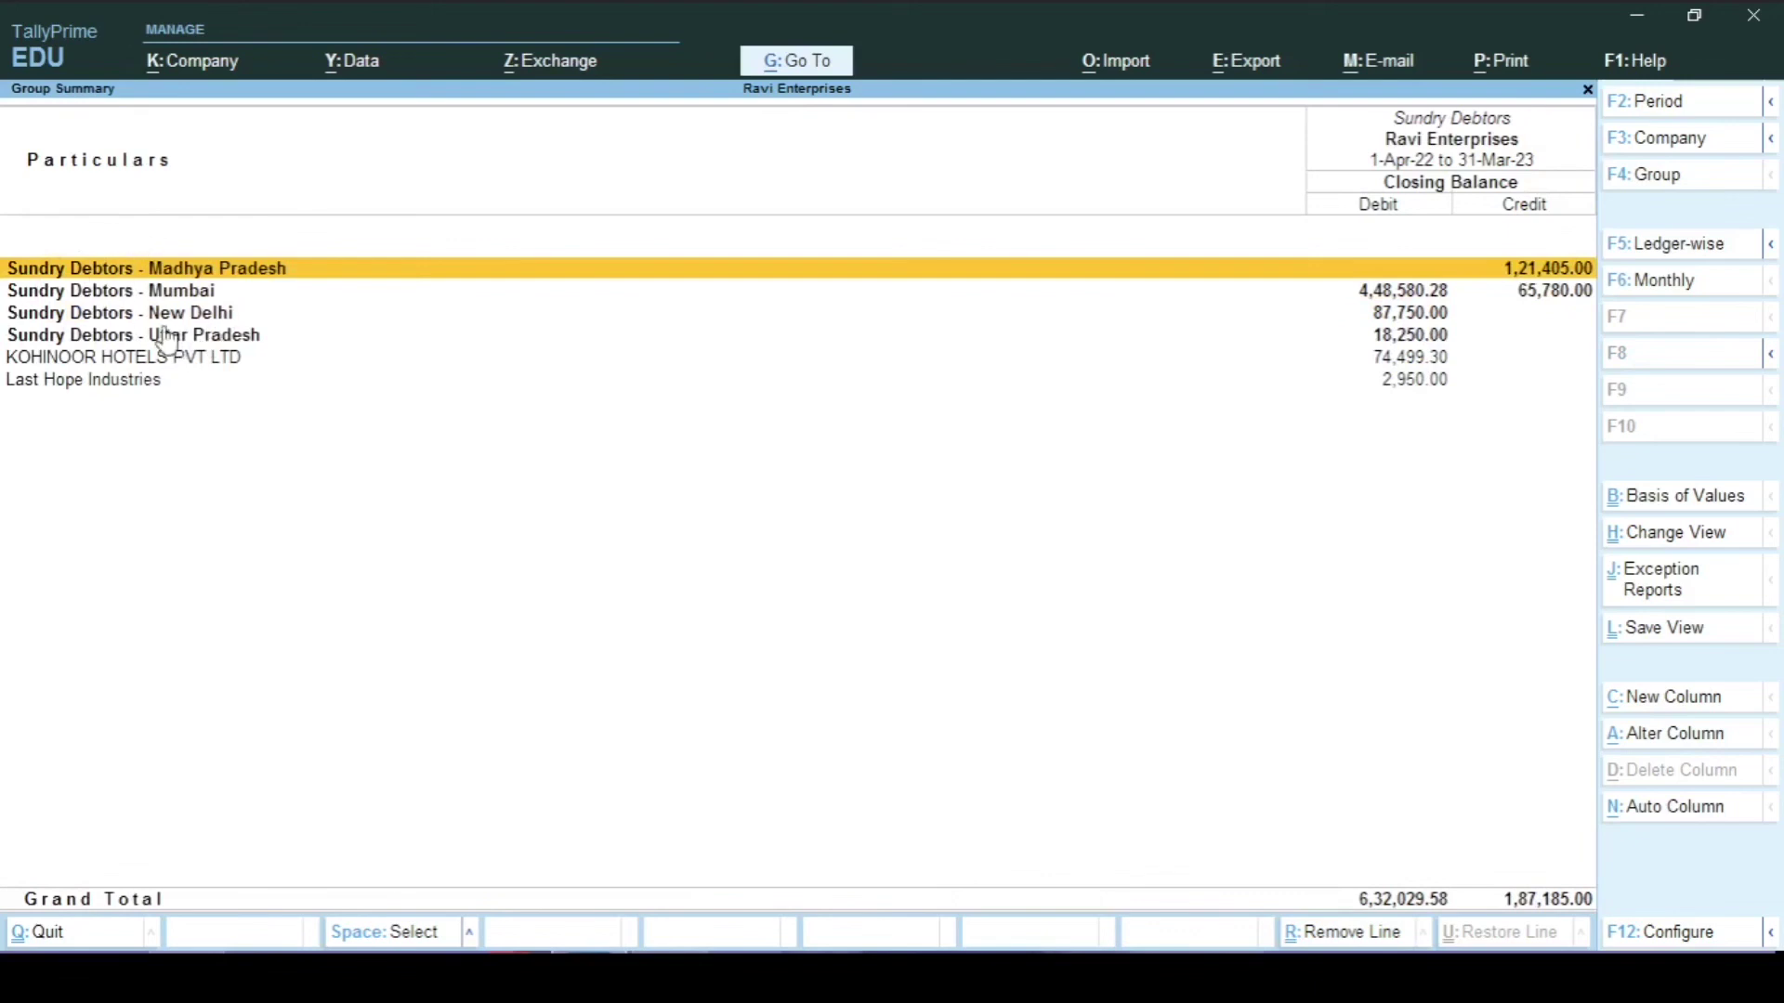
{"action": "key", "text": "alt+F5"}
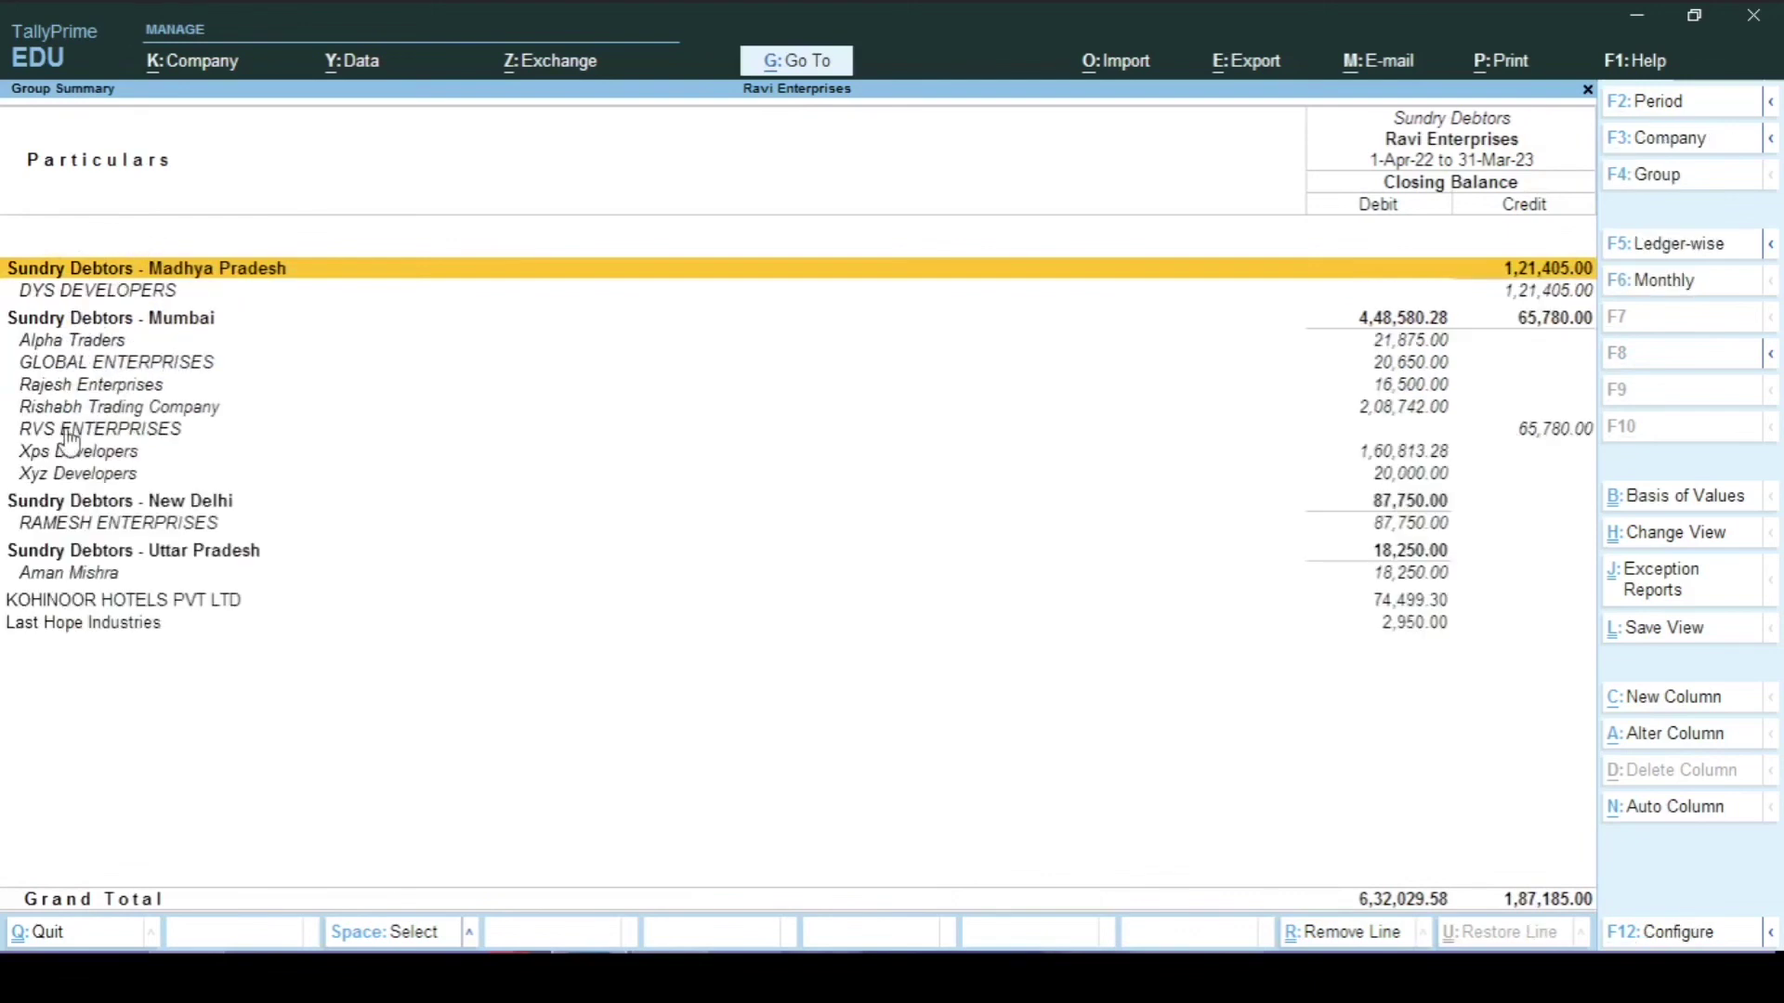
Return to the Balance Sheet and open Sundry Creditors under Current Liabilities with its party ledgers in detail
{"action": "key", "text": "Escape"}
{"action": "key", "text": "Escape"}
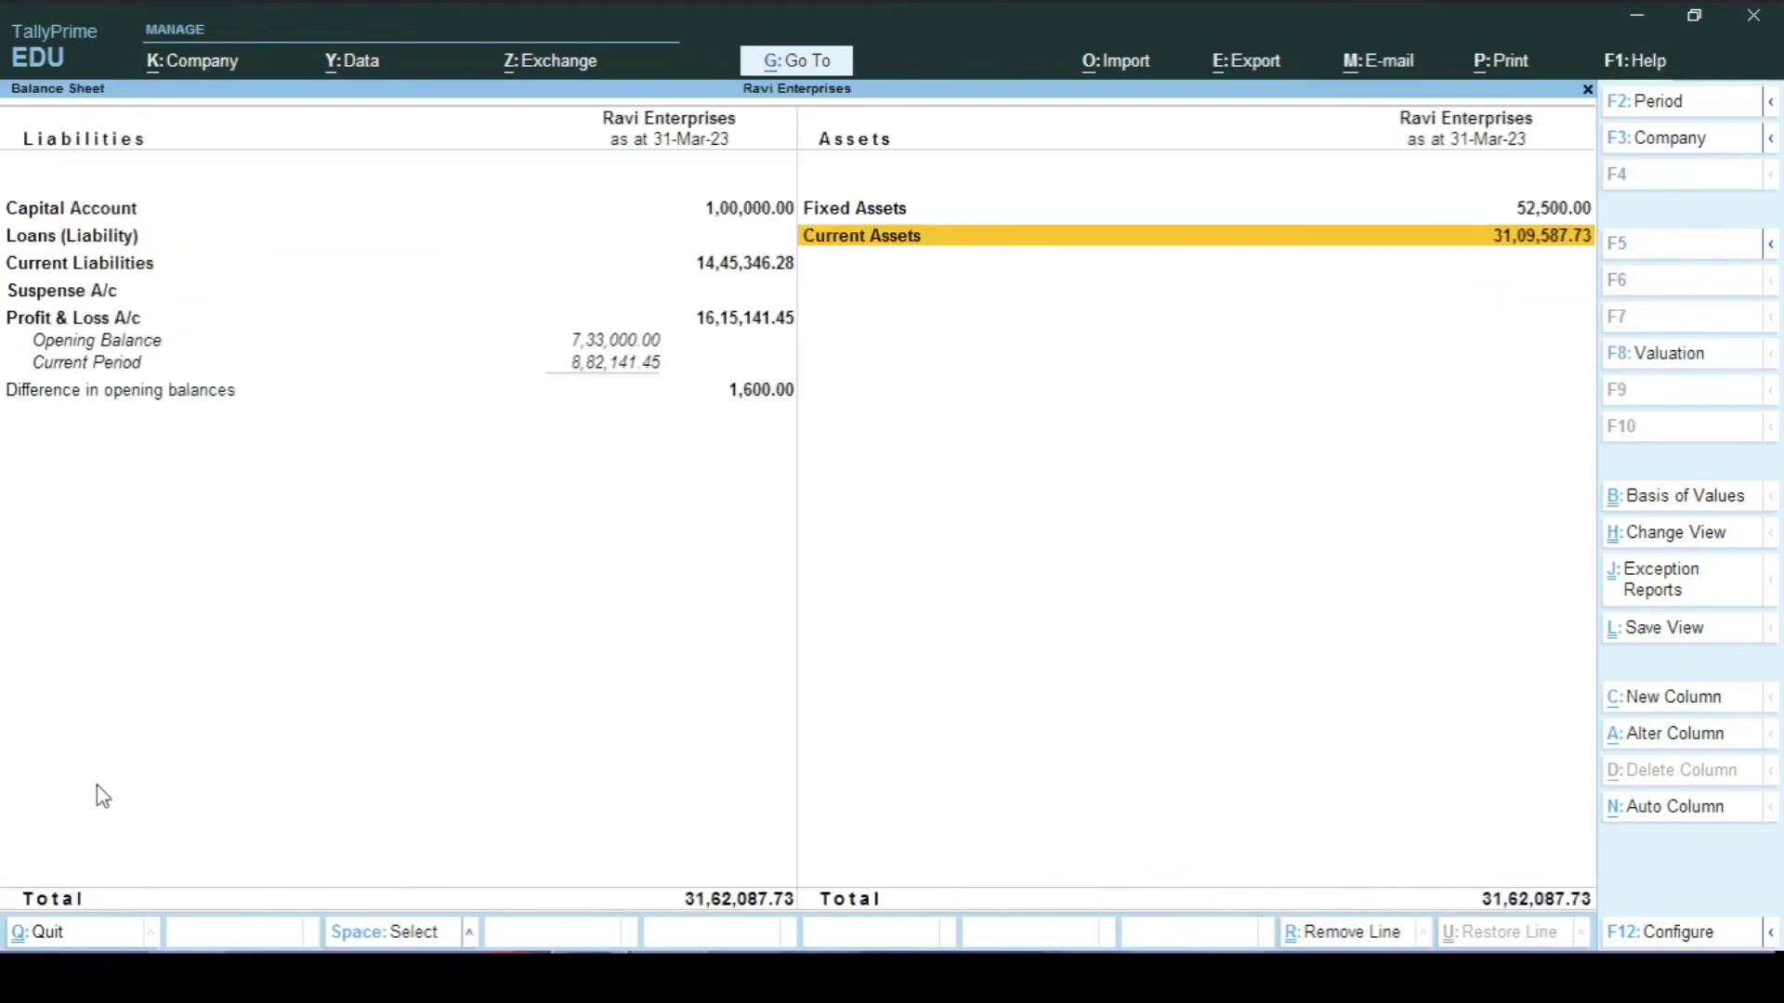
{"action": "key", "text": "Left"}
{"action": "key", "text": "Down"}
{"action": "key", "text": "Return"}
{"action": "key", "text": "Down"}
{"action": "key", "text": "Down"}
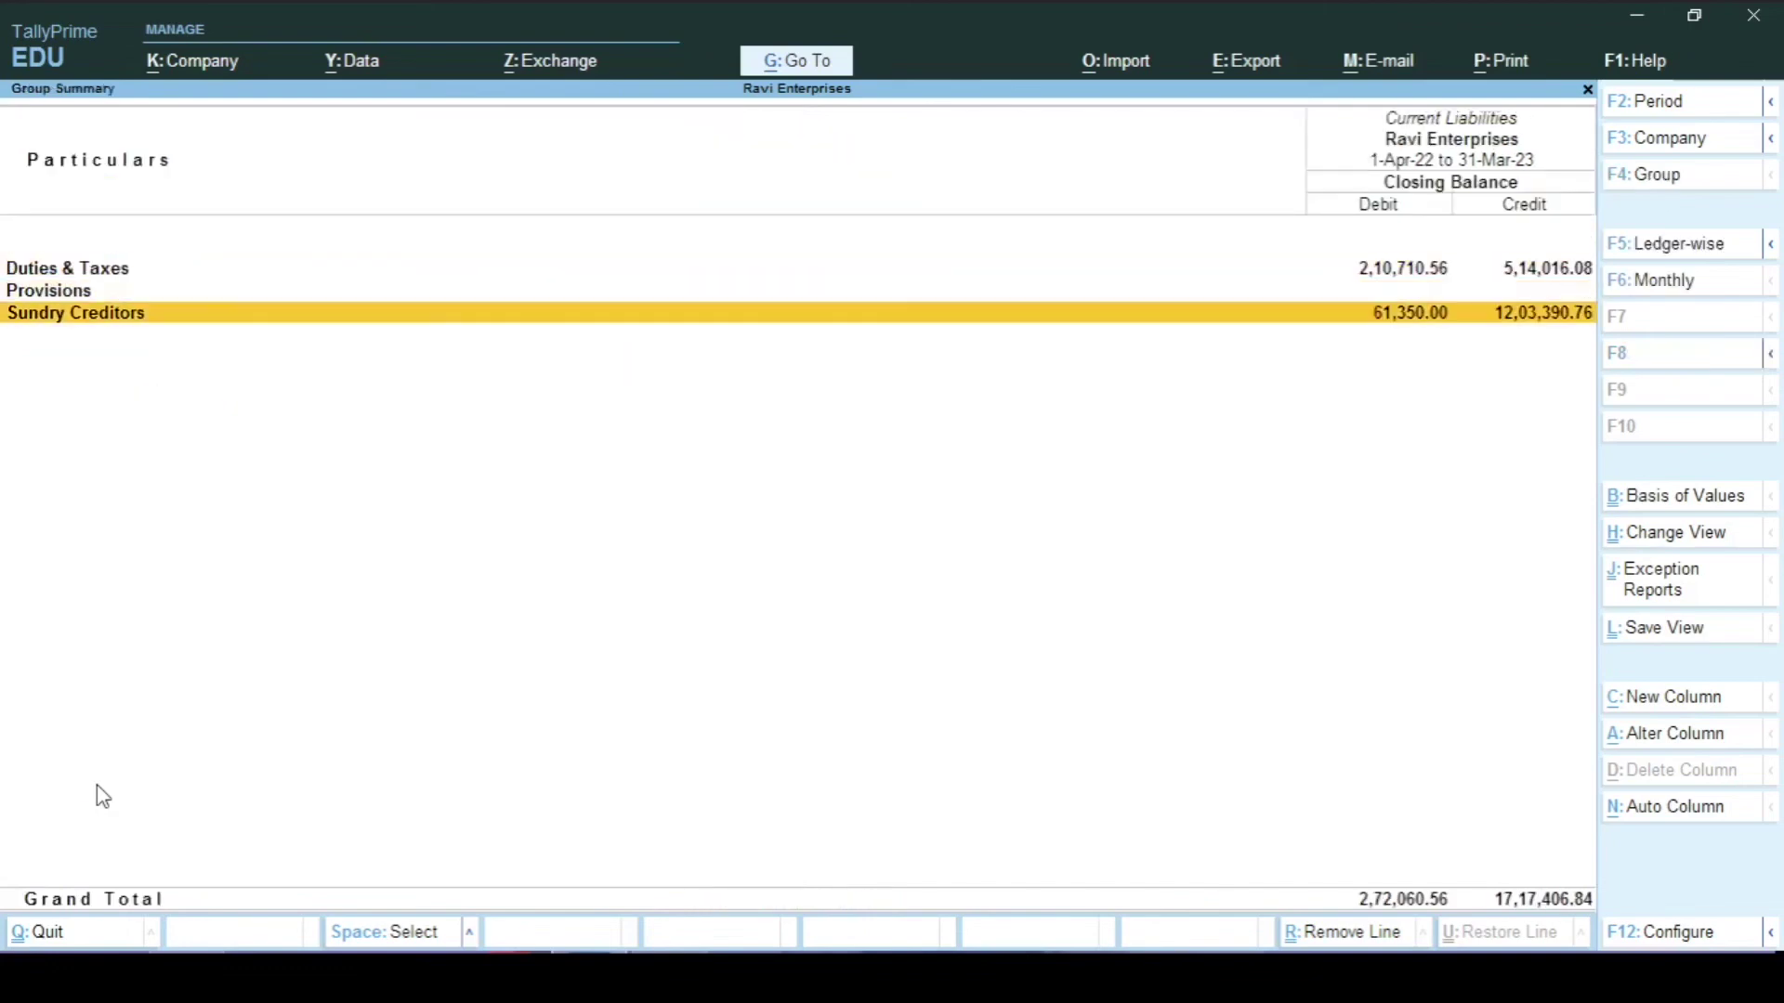
{"action": "key", "text": "Return"}
{"action": "key", "text": "alt+F5"}
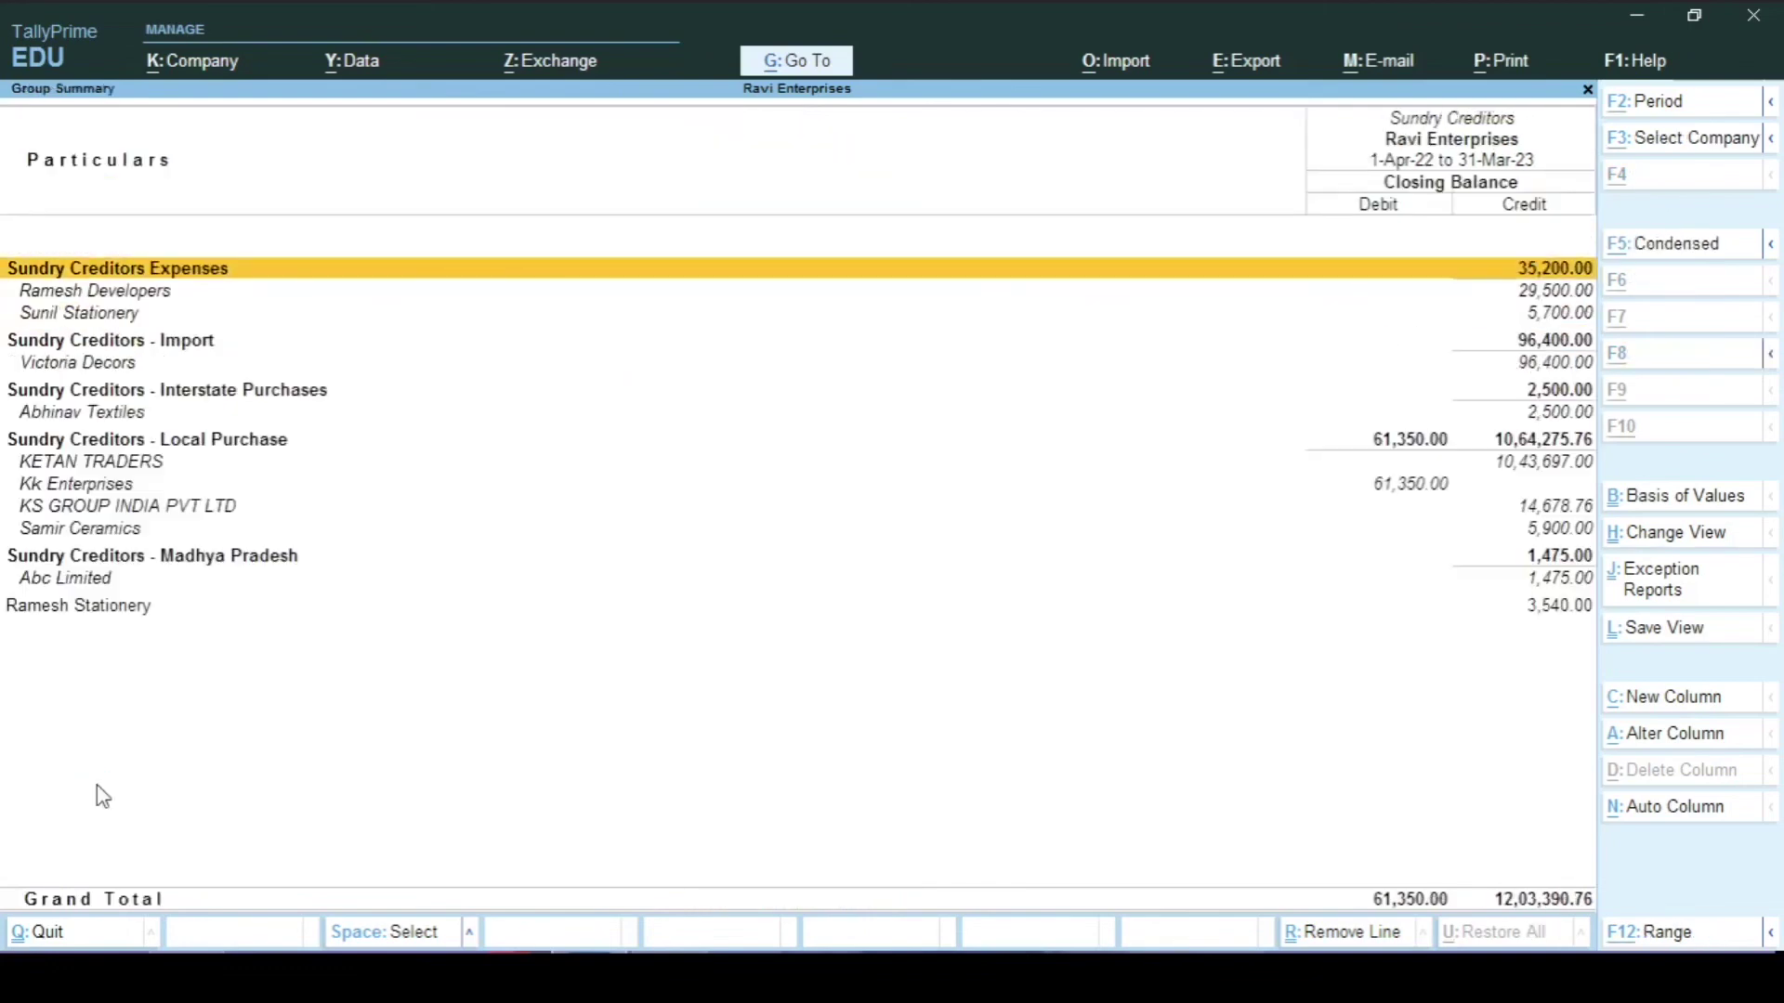
Close the Balance Sheet reports, stay in the Gateway of Tally and open the Purchase Register
{"action": "key", "text": "Escape"}
{"action": "key", "text": "Escape"}
{"action": "key", "text": "Escape"}
{"action": "key", "text": "Escape"}
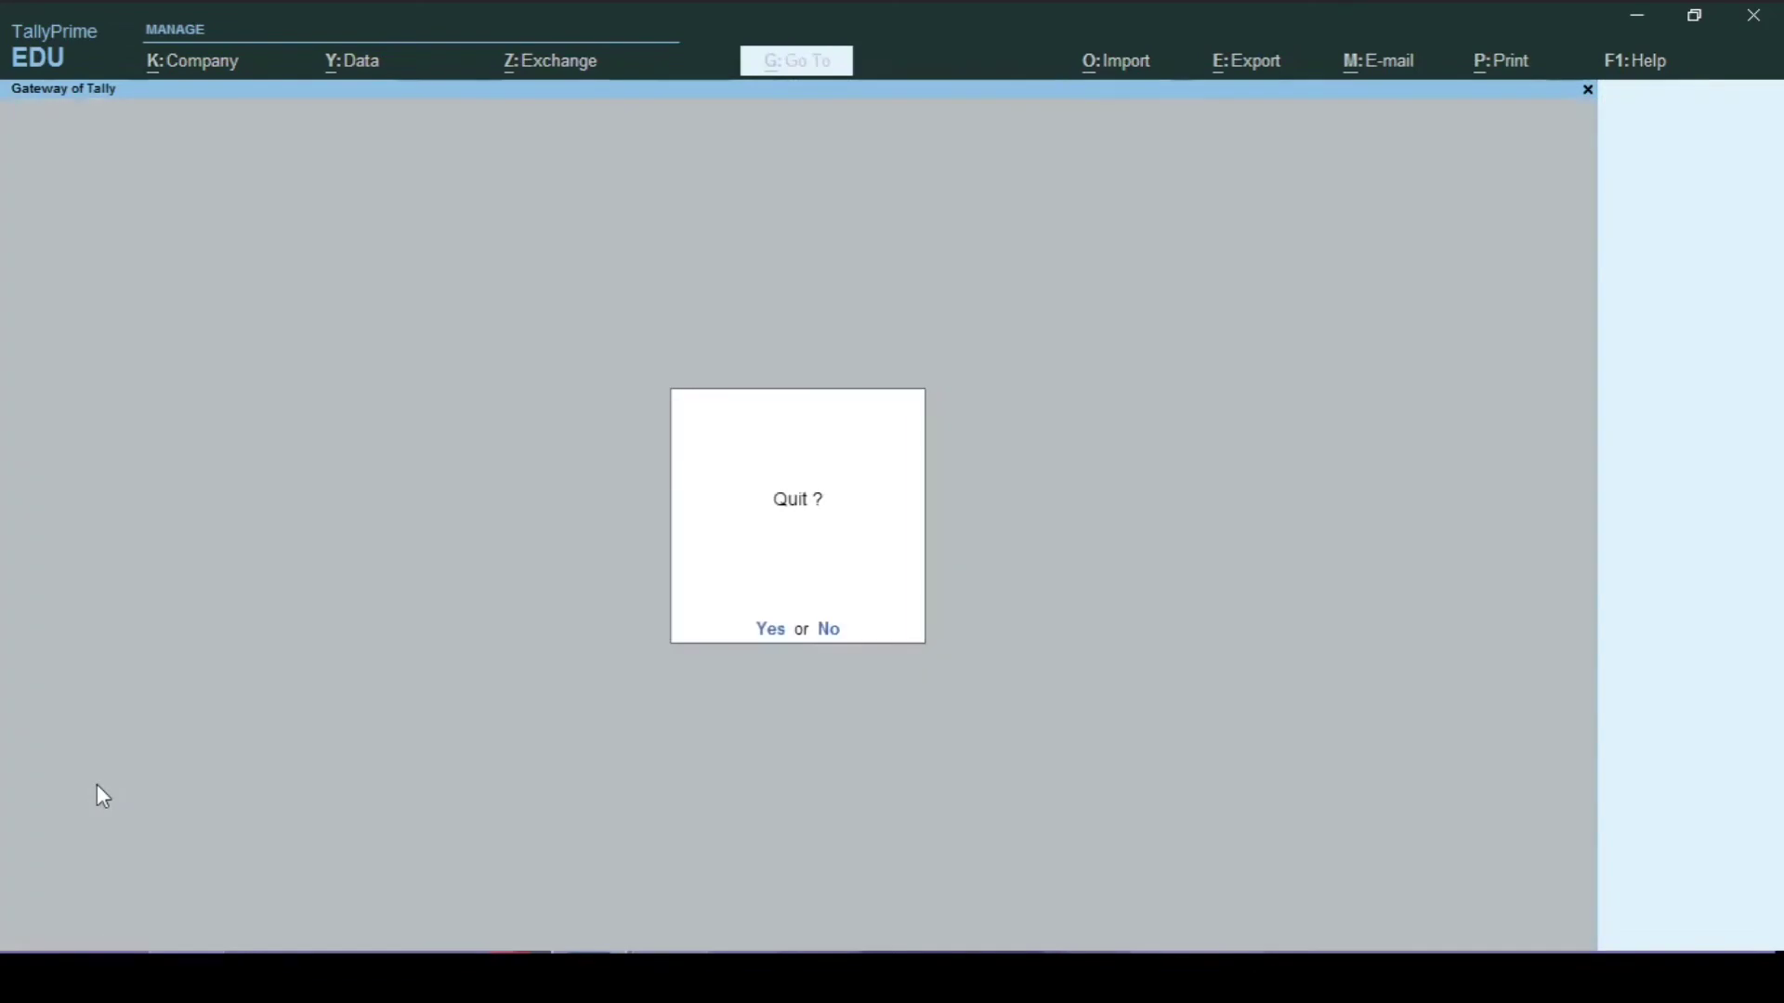
{"action": "key", "text": "n"}
{"action": "key", "text": "d"}
{"action": "key", "text": "a"}
{"action": "key", "text": "p"}
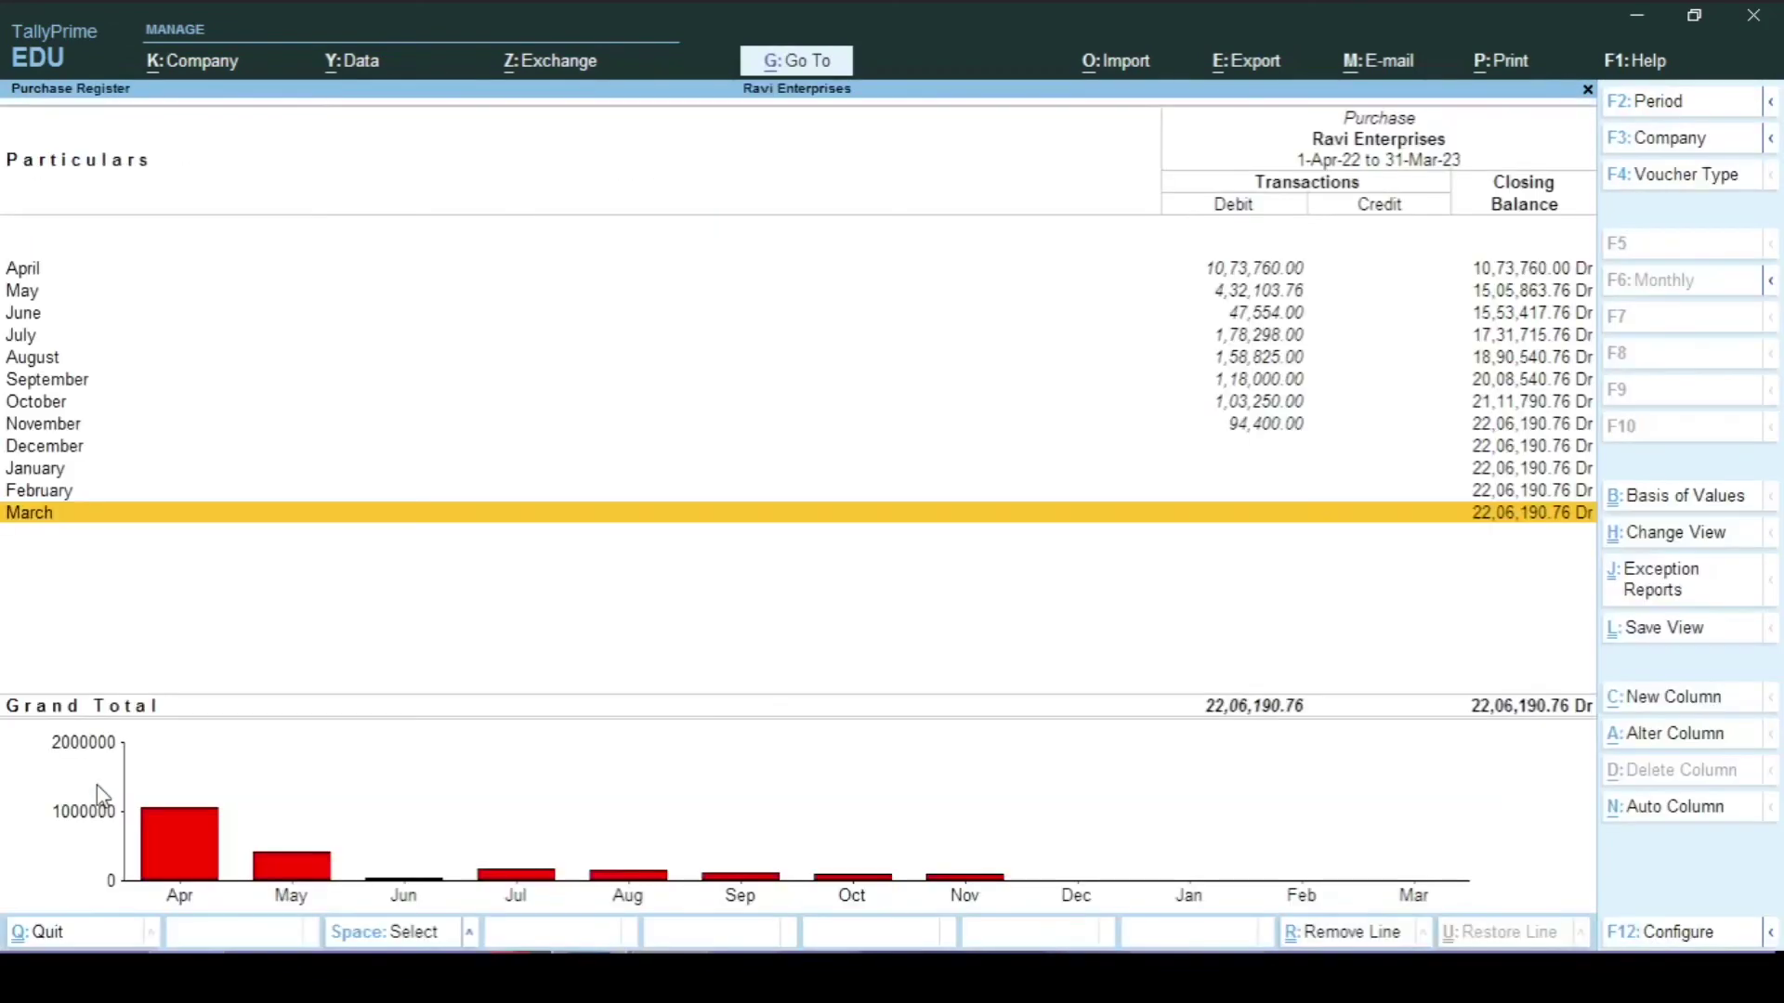
Open the list of purchase vouchers for April from the Purchase Register's monthly summary
{"action": "key", "text": "Up"}
{"action": "key", "text": "Up"}
{"action": "key", "text": "Up"}
{"action": "key", "text": "Up"}
{"action": "key", "text": "Up"}
{"action": "key", "text": "Up"}
{"action": "key", "text": "Up"}
{"action": "key", "text": "Up"}
{"action": "key", "text": "Up"}
{"action": "key", "text": "Up"}
{"action": "key", "text": "Up"}
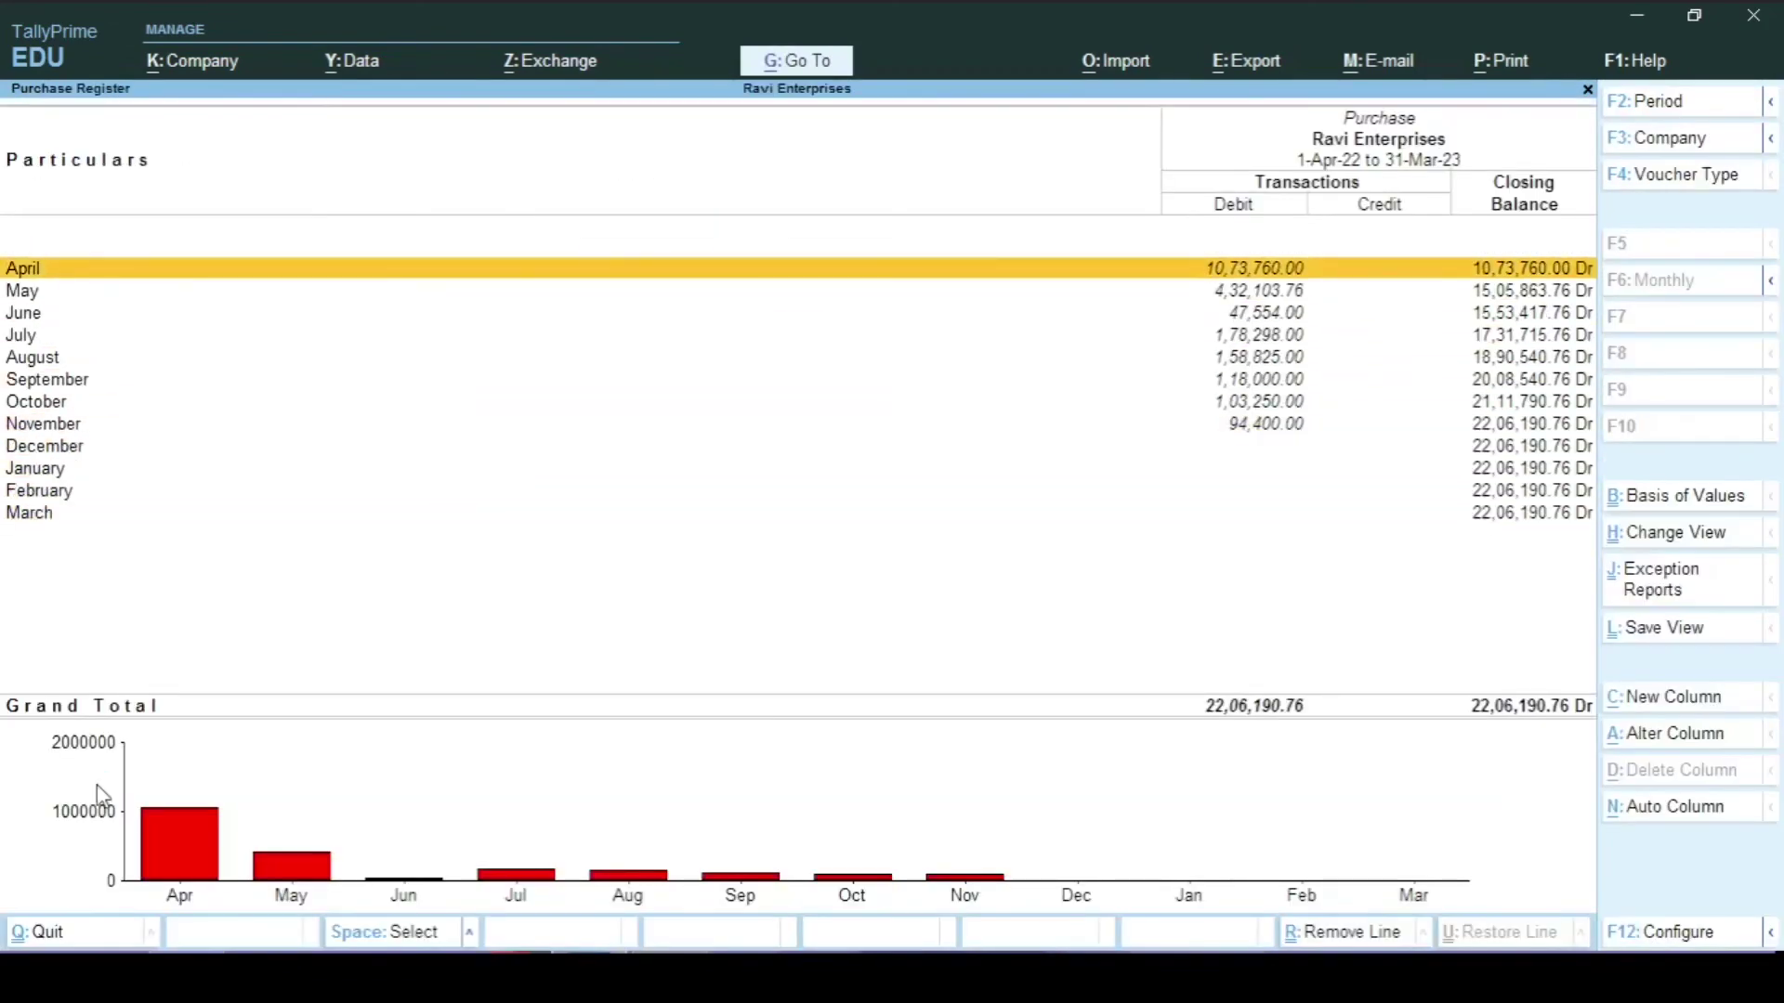
{"action": "key", "text": "Return"}
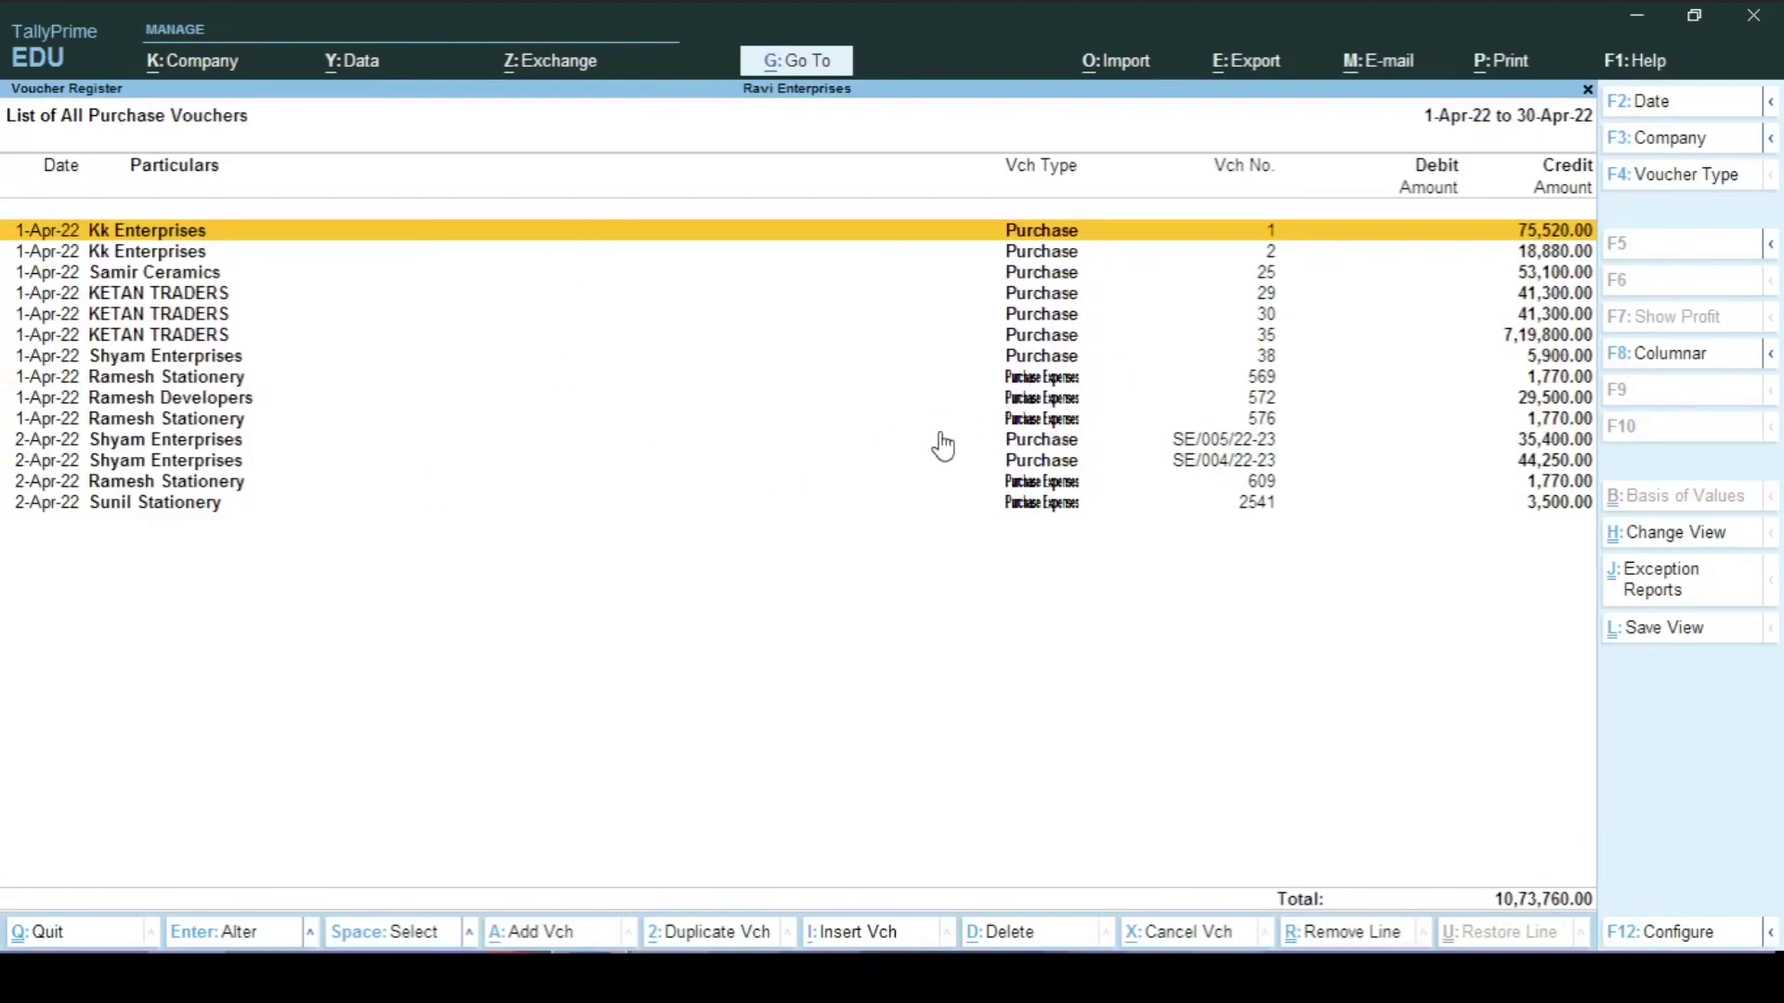
Preview the current April purchase voucher report for printing and enlarge the previewed page
{"action": "key", "text": "alt+p"}
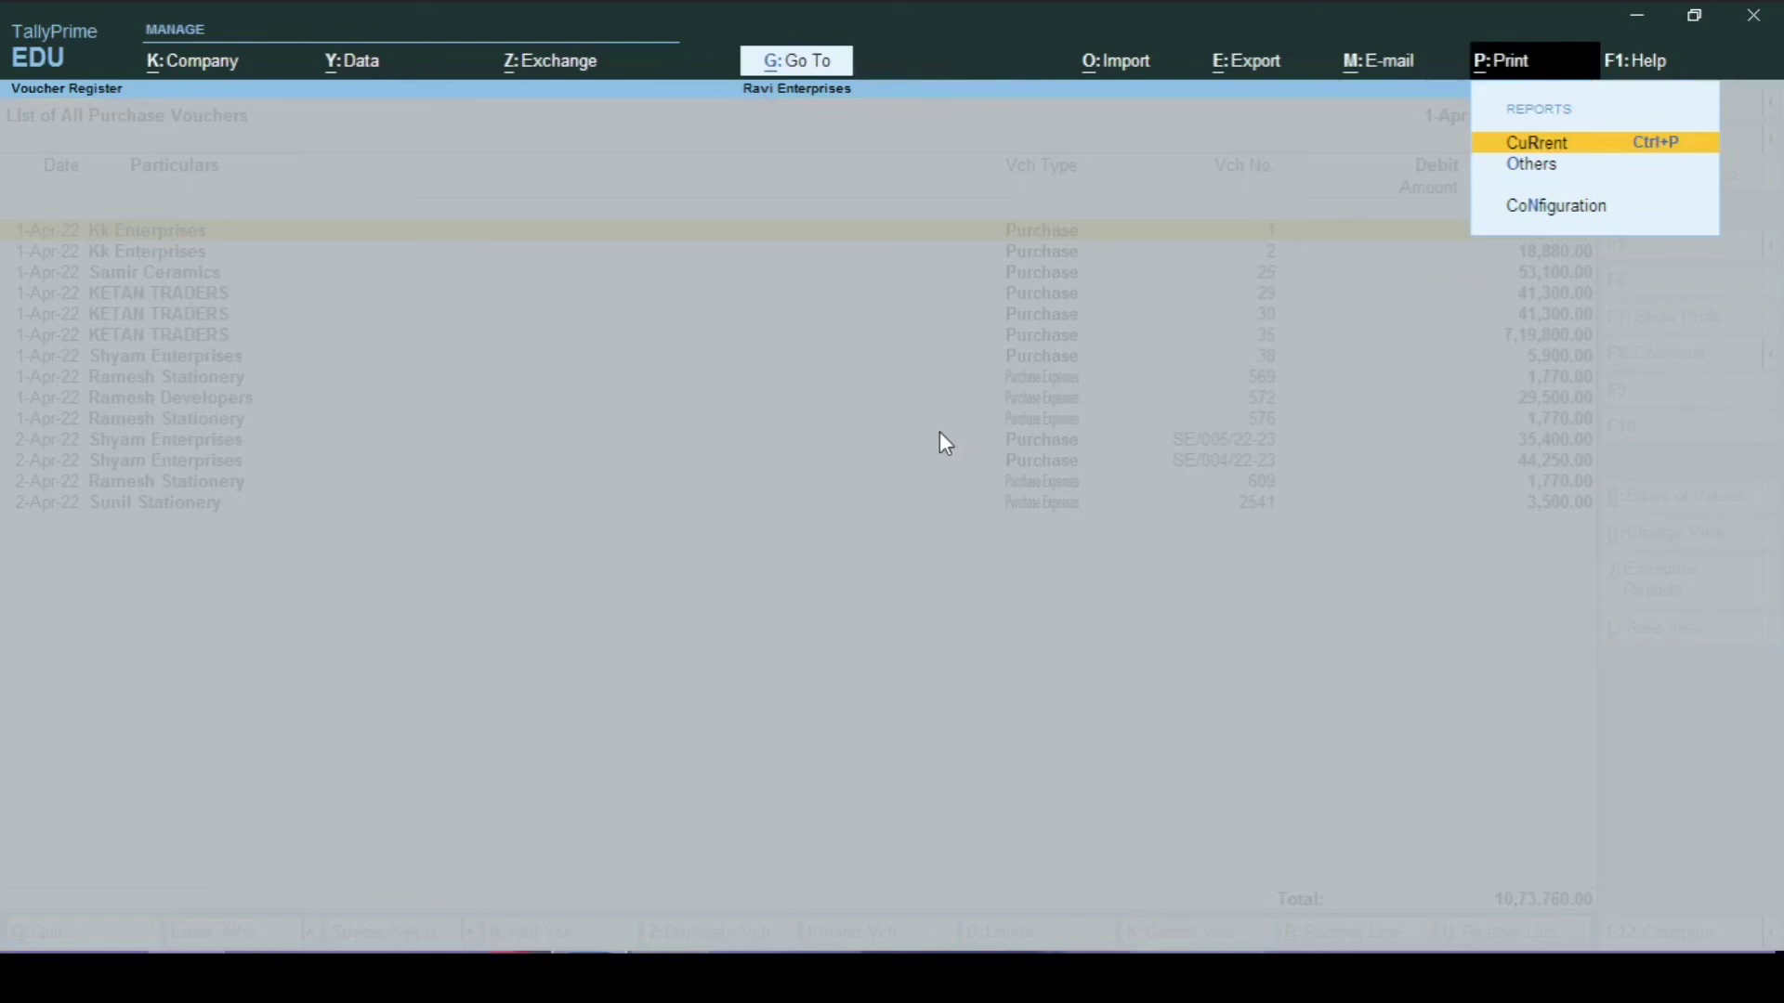
{"action": "key", "text": "Return"}
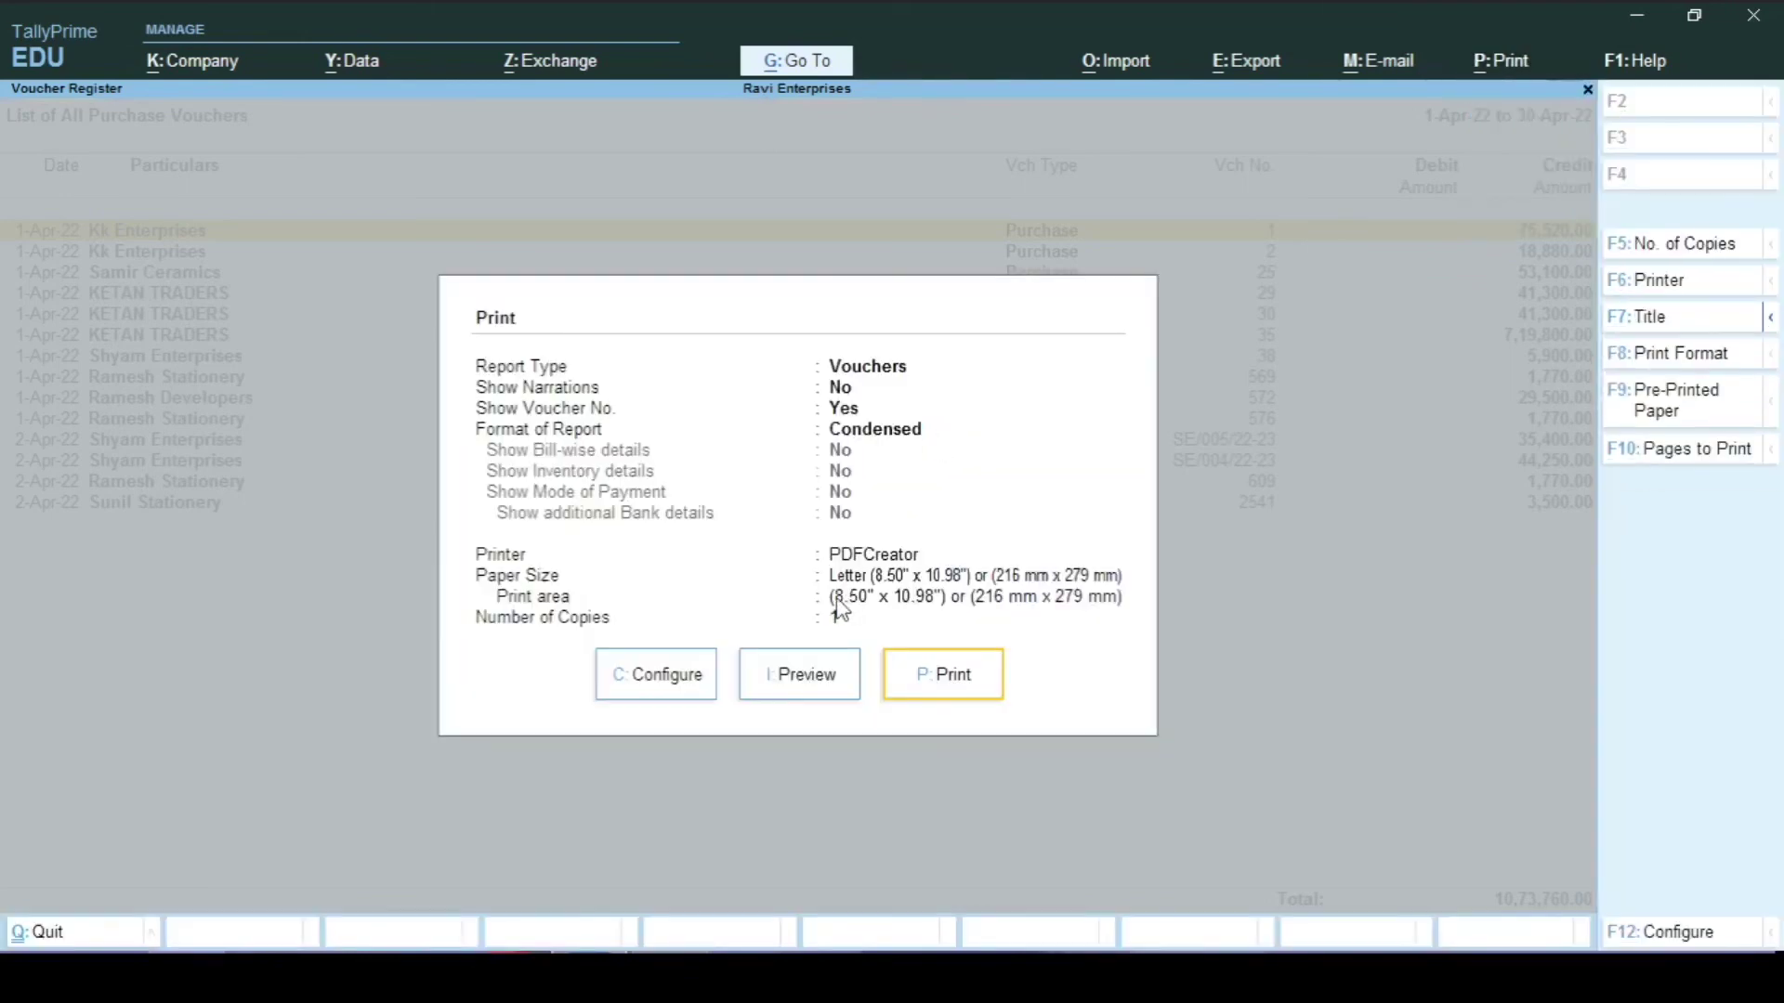
{"action": "left_click", "coordinate": [803, 679]}
{"action": "left_click", "coordinate": [812, 697]}
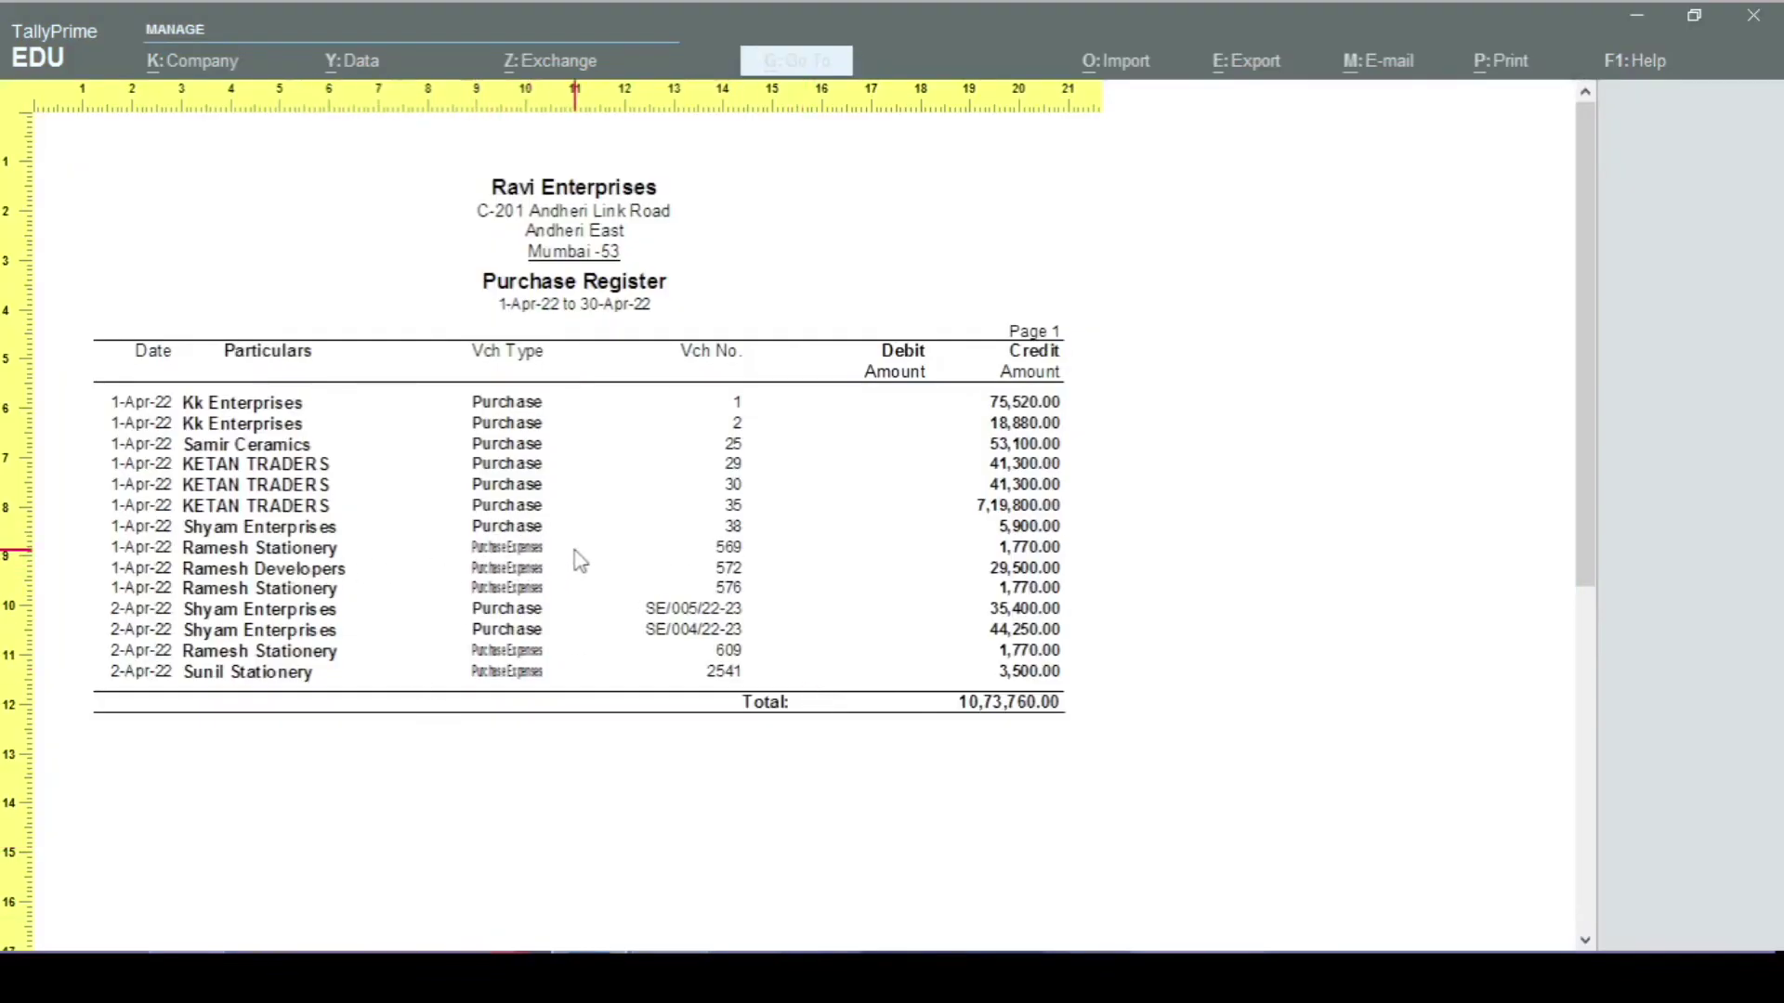
Close the print preview and the purchase register reports, returning to the Account Books list
{"action": "key", "text": "Escape"}
{"action": "key", "text": "Escape"}
{"action": "key", "text": "Escape"}
{"action": "key", "text": "Escape"}
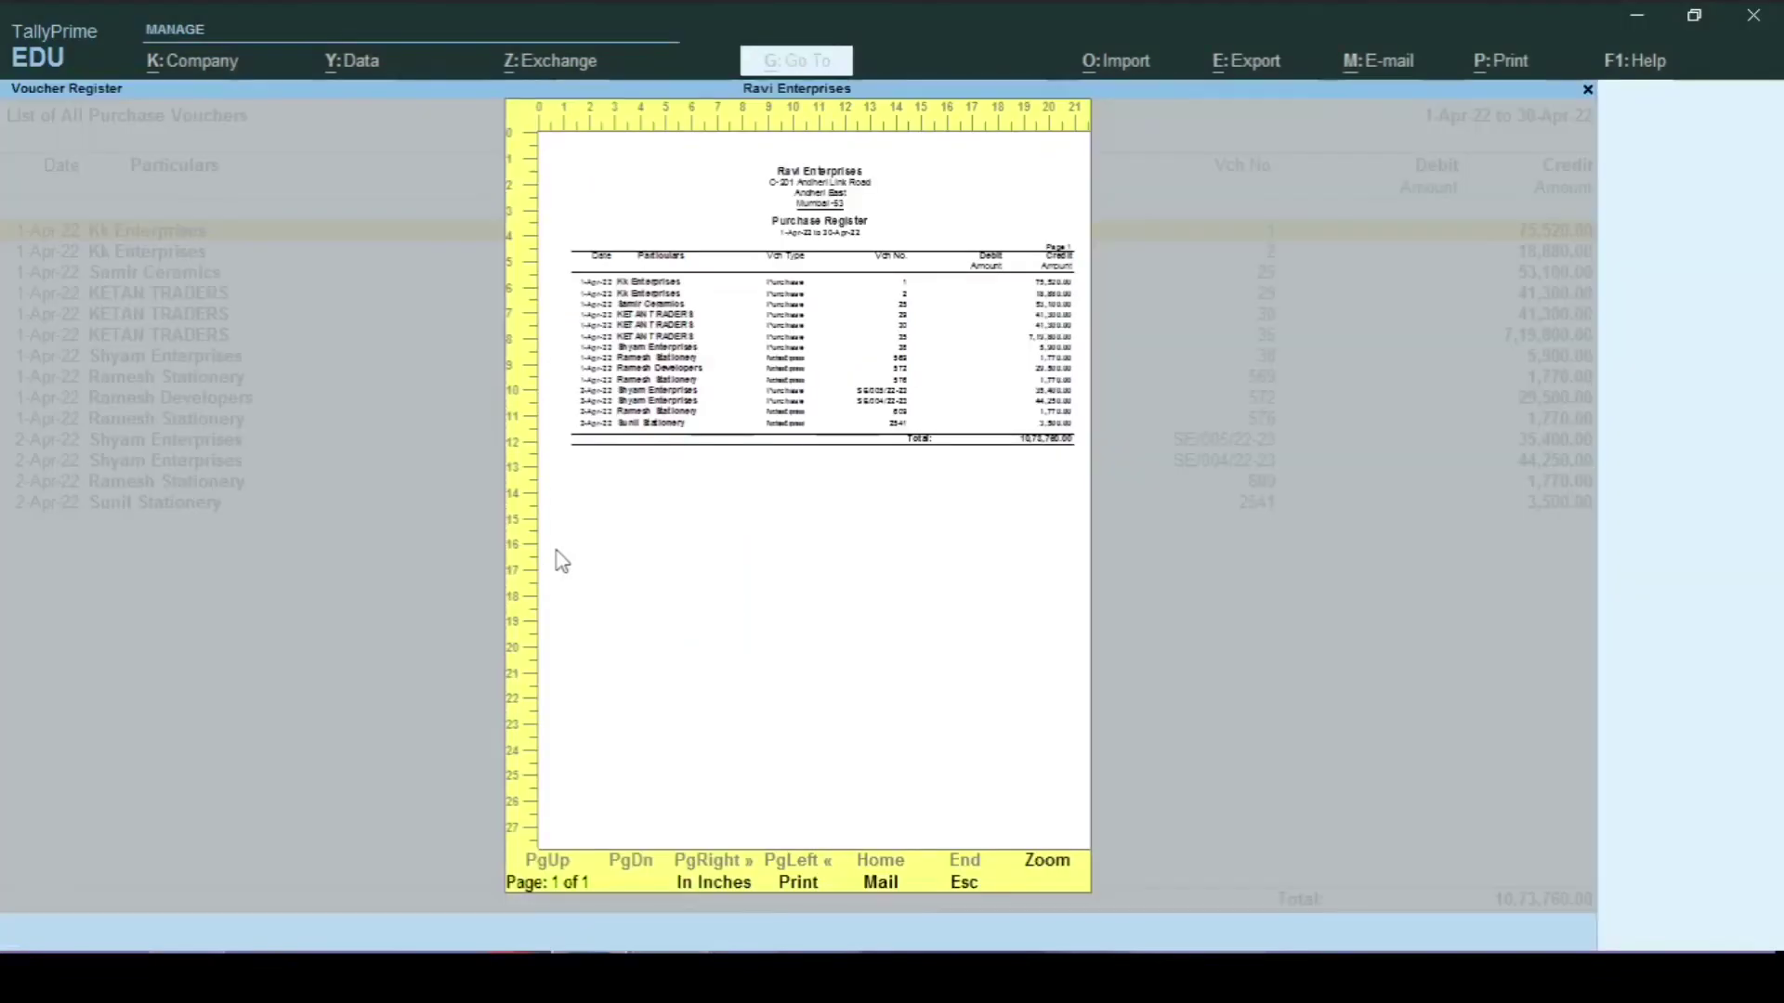
{"action": "key", "text": "Escape"}
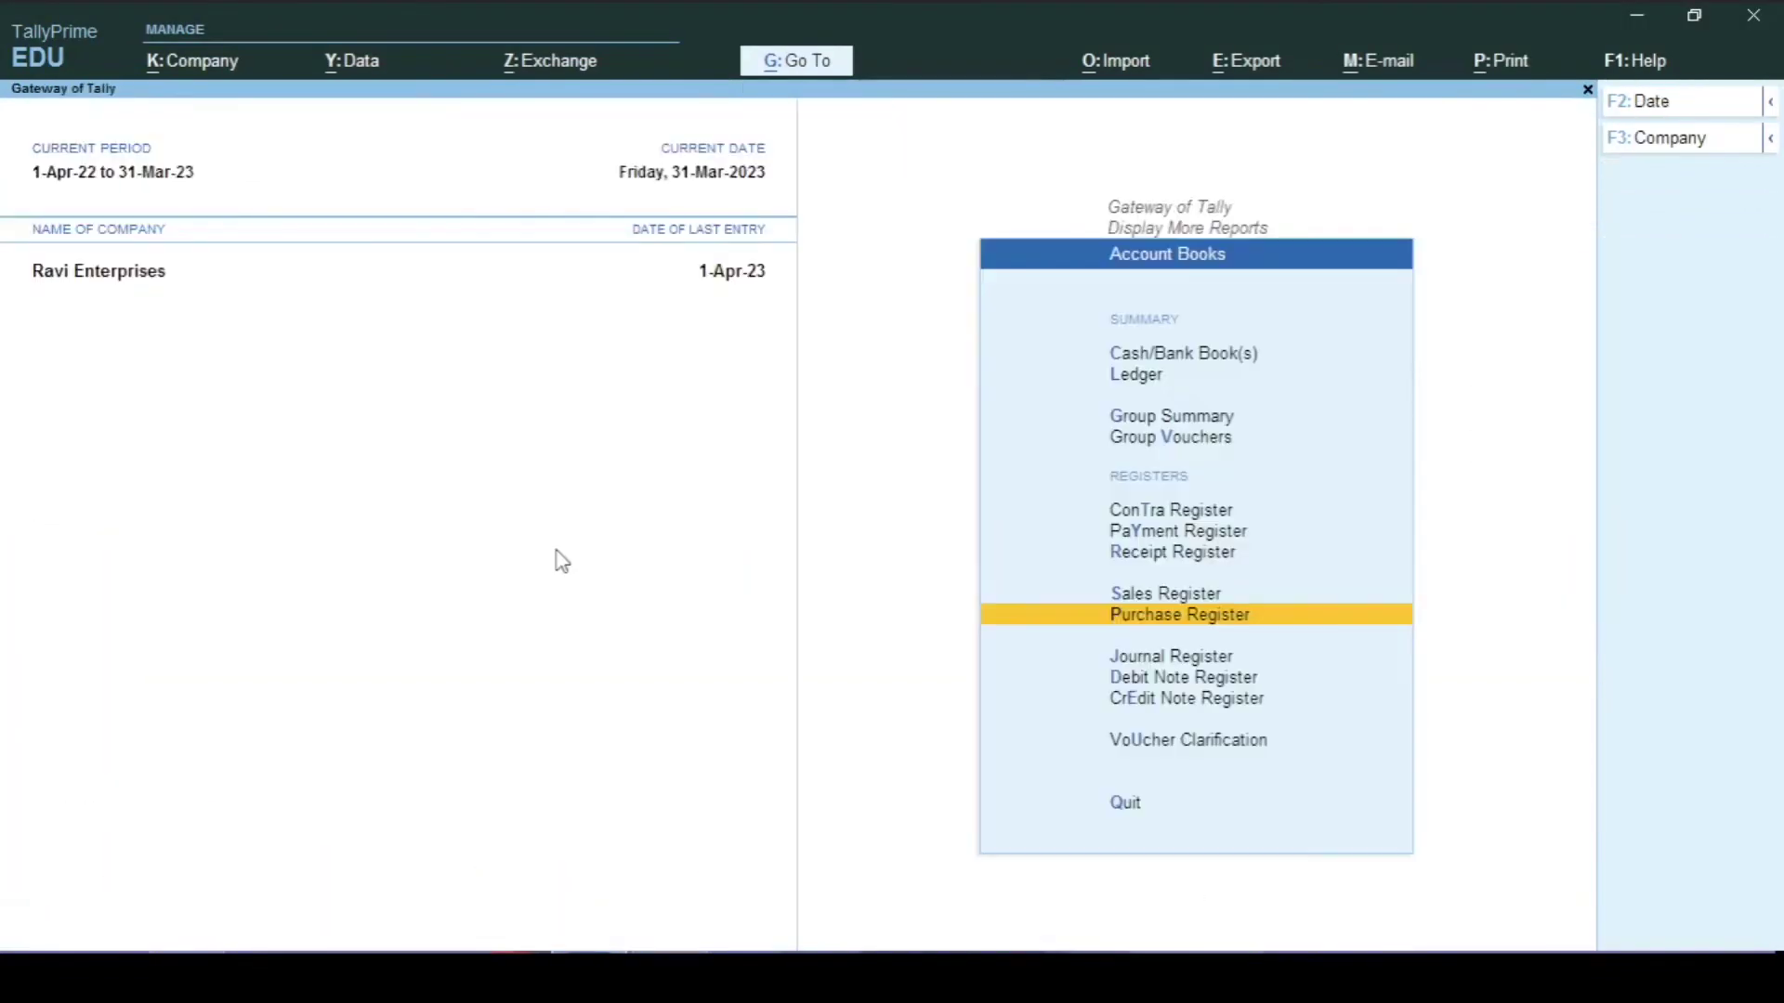